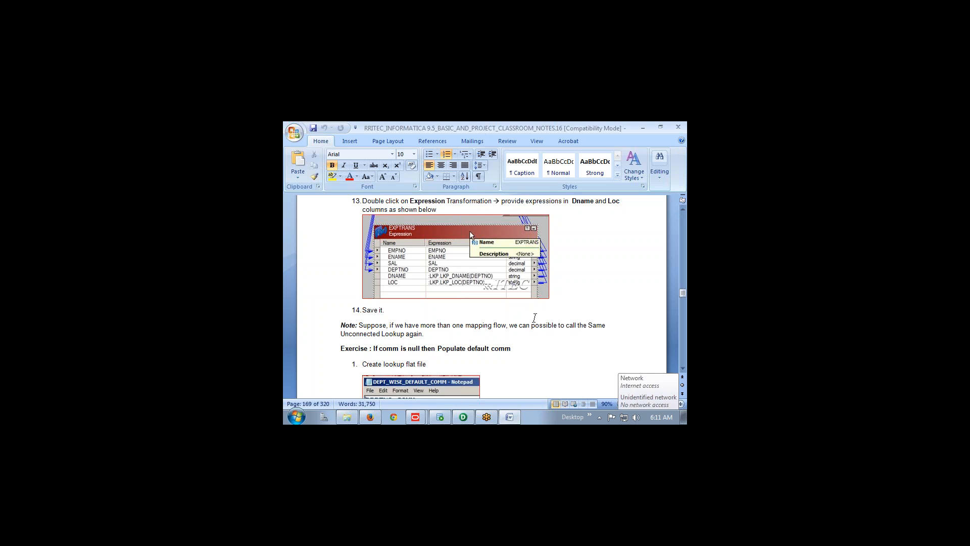
# Switch from the Word notes to the PowerCenter Designer window showing m_UnConnected_Lookup
pyautogui.click(463, 418)
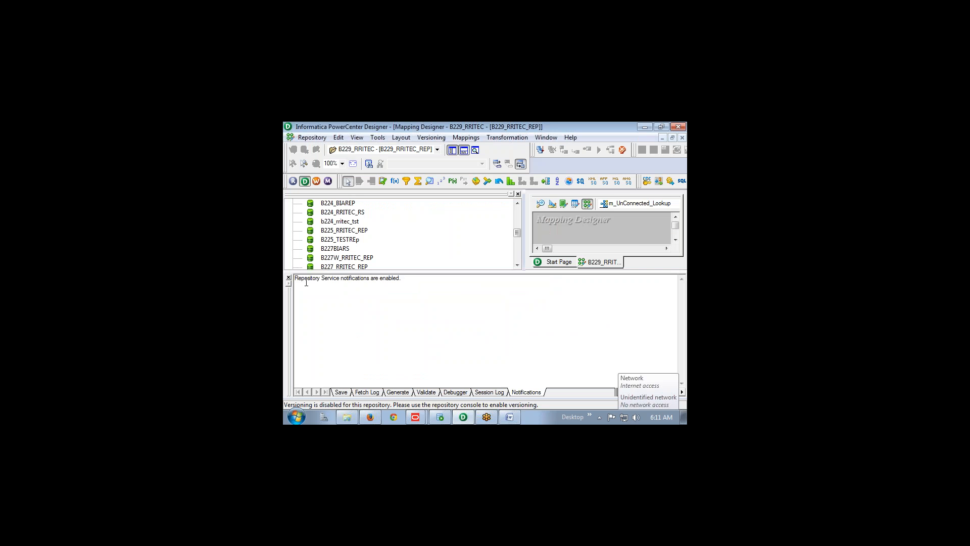
# Close the Output window and hide the Navigator to widen the mapping canvas
pyautogui.click(289, 278)
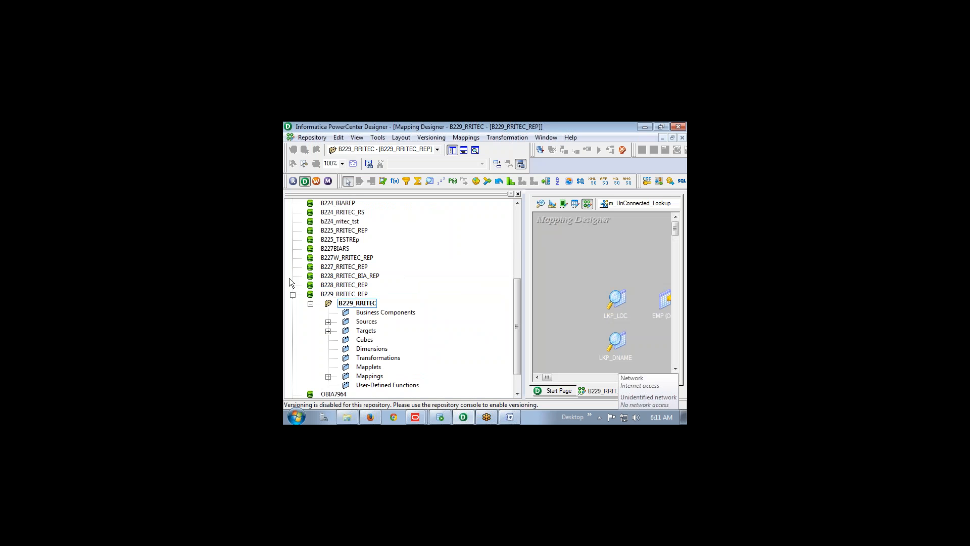
pyautogui.click(519, 194)
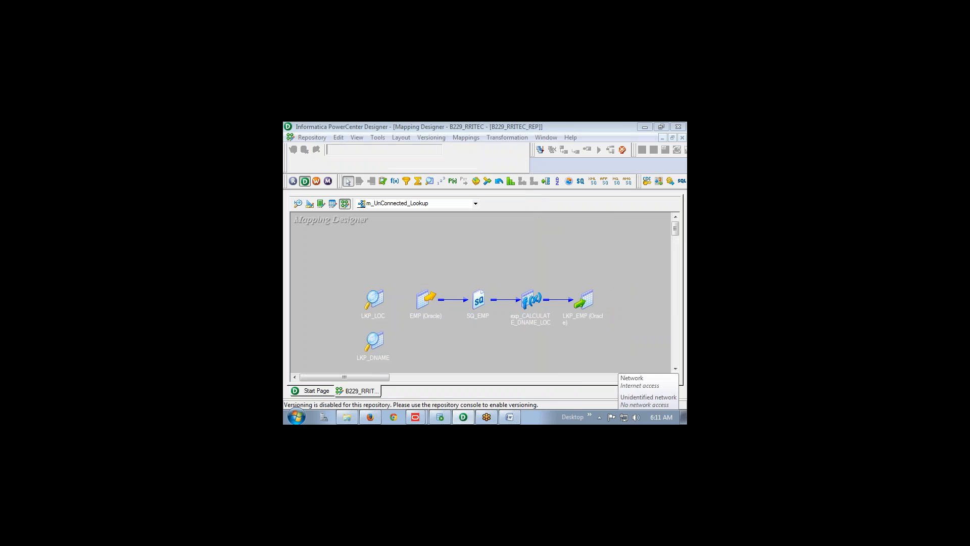
pyautogui.moveTo(424, 265); pyautogui.dragTo(426, 288)
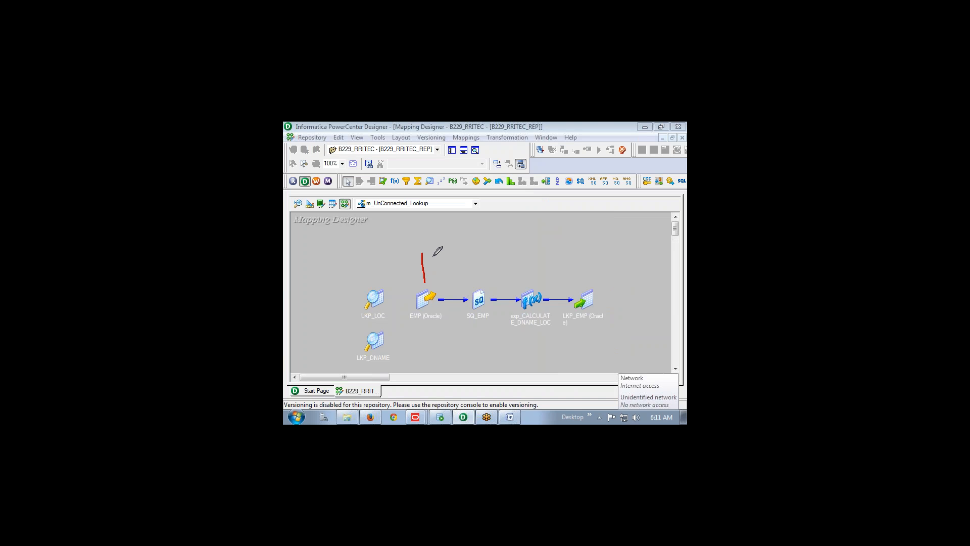
pyautogui.moveTo(434, 249)
pyautogui.mouseDown()
pyautogui.moveTo(434, 263)
pyautogui.moveTo(449, 253)
pyautogui.moveTo(449, 279)
pyautogui.mouseUp()
# Rearrange objects on the m_UnConnected_Lookup mapping canvas
pyautogui.moveTo(313, 356)
pyautogui.mouseDown()
pyautogui.moveTo(366, 348)
pyautogui.moveTo(357, 362)
pyautogui.mouseUp()
pyautogui.click(397, 337)
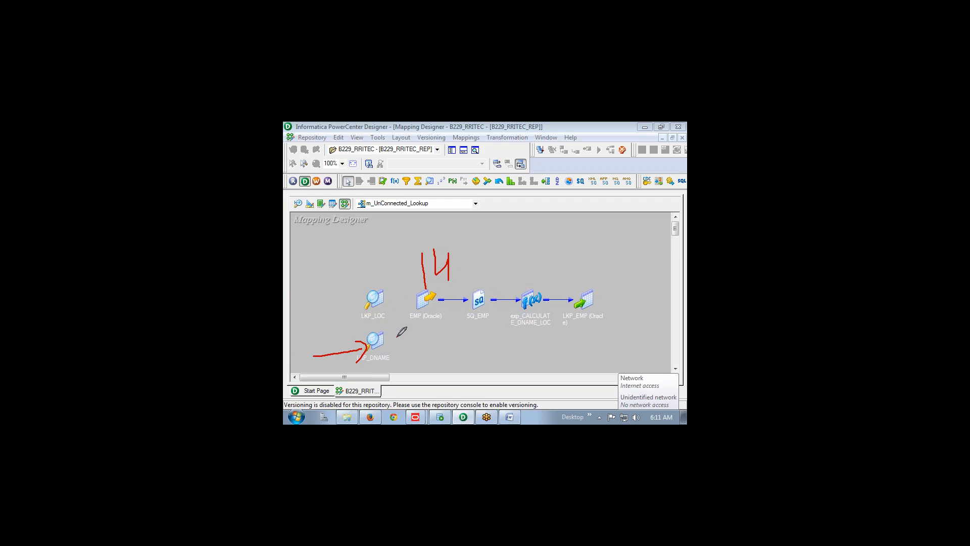
pyautogui.moveTo(421, 337); pyautogui.dragTo(435, 336)
pyautogui.moveTo(432, 329)
pyautogui.mouseDown()
pyautogui.moveTo(431, 356)
pyautogui.moveTo(398, 337)
pyautogui.mouseUp()
# Confirm exp_CALCULATE_DNAME_LOC computes DNAME and LOC via :LKP.LKP_DNAME and :LKP.LKP_LOC(DEPTNO)
pyautogui.doubleClick(531, 298)
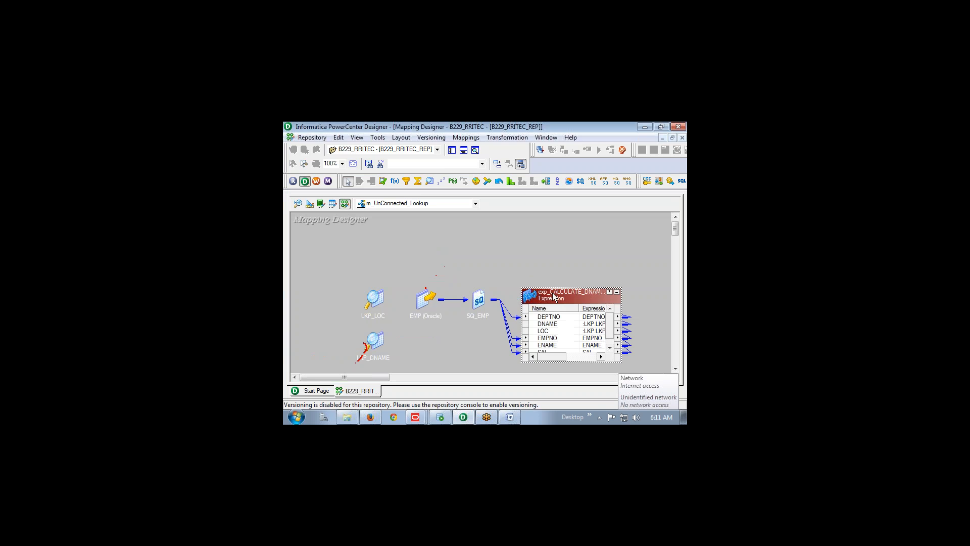
pyautogui.doubleClick(553, 292)
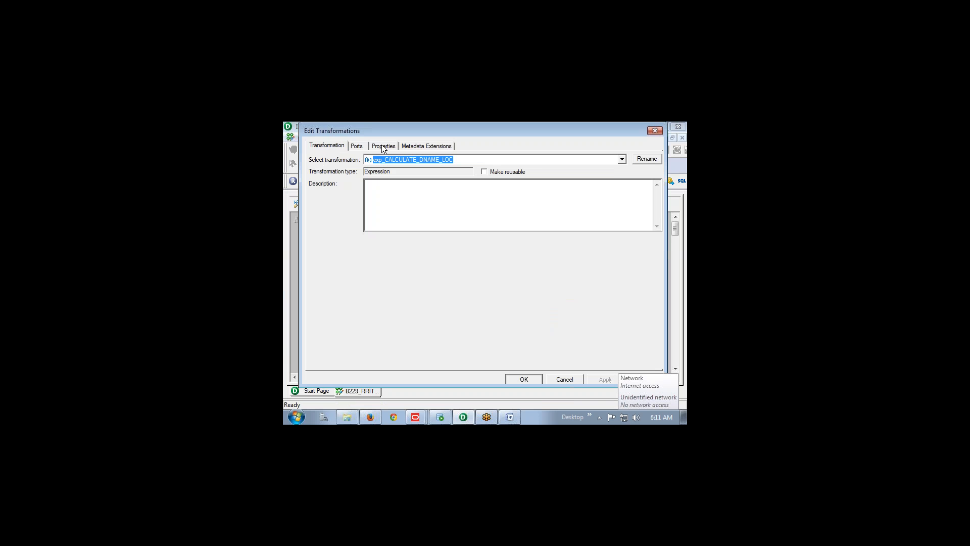
pyautogui.click(383, 147)
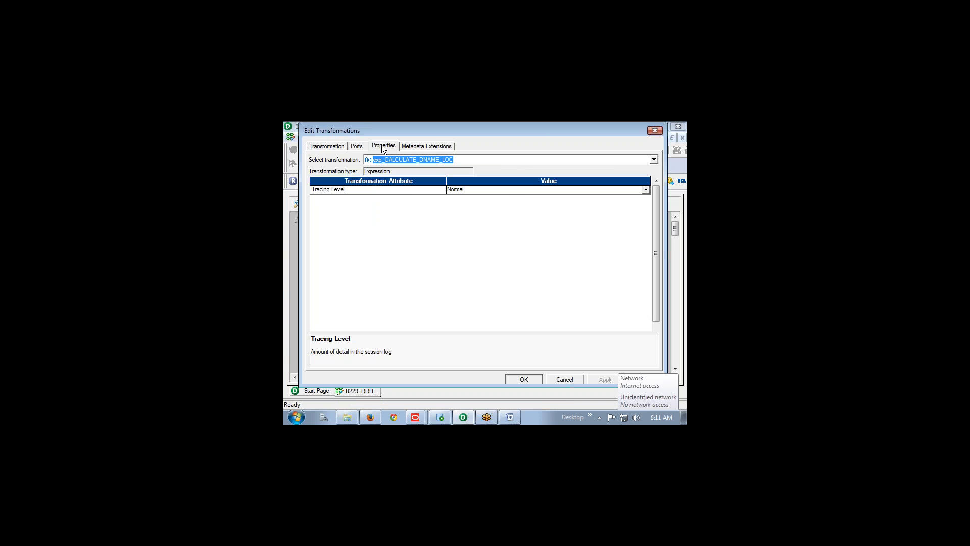
pyautogui.click(357, 146)
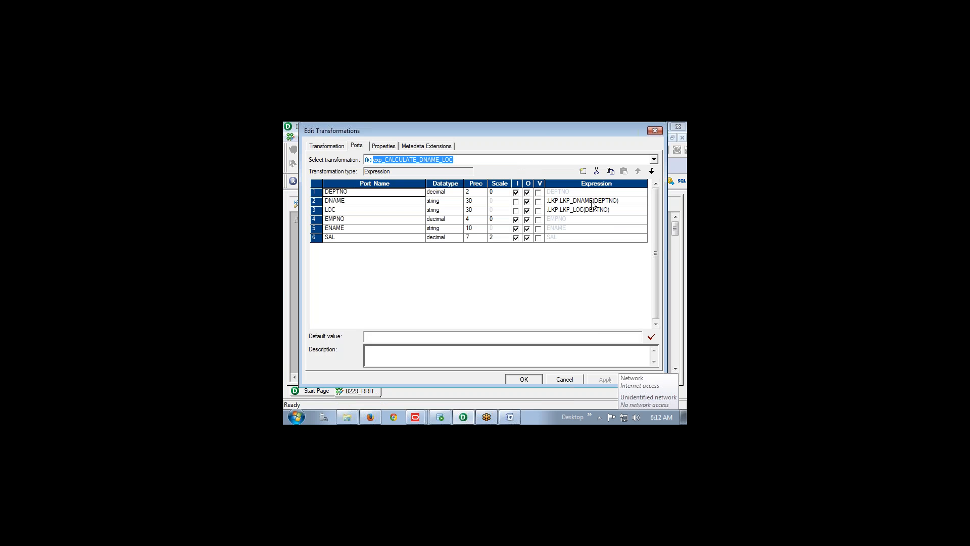
pyautogui.click(524, 379)
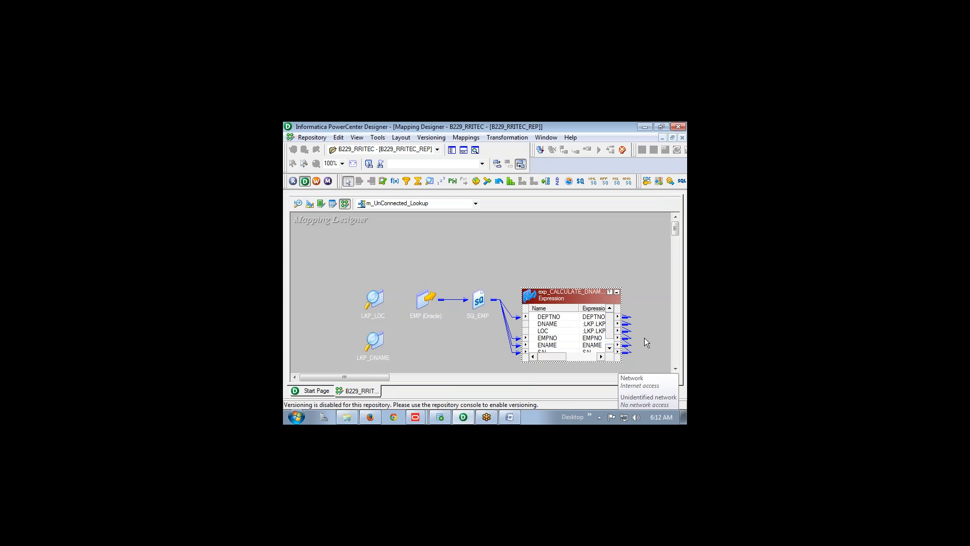
# Iconize exp_CALCULATE_DNAME_LOC and reposition transformations on the mapping canvas
pyautogui.click(617, 293)
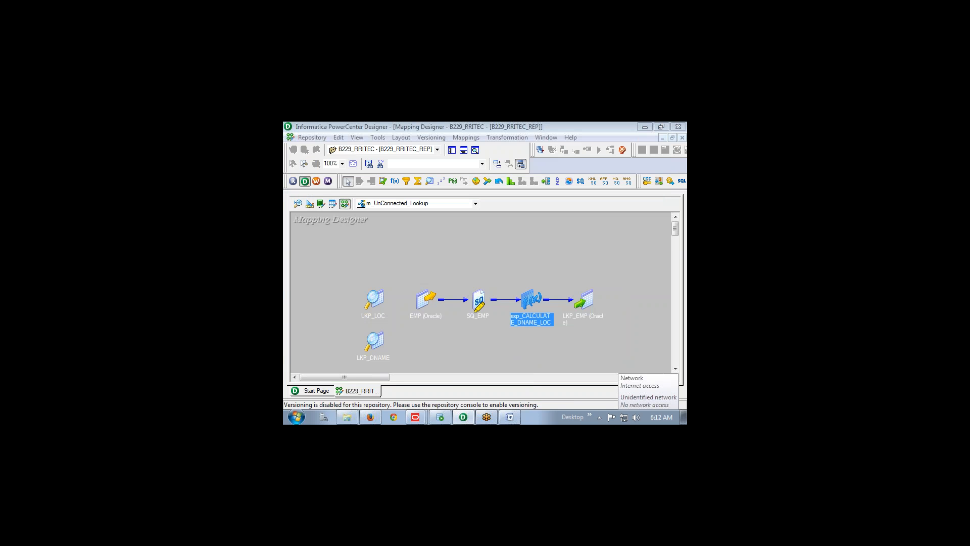
pyautogui.moveTo(406, 270)
pyautogui.mouseDown()
pyautogui.moveTo(469, 244)
pyautogui.moveTo(534, 241)
pyautogui.moveTo(539, 262)
pyautogui.mouseUp()
pyautogui.moveTo(554, 215)
pyautogui.mouseDown()
pyautogui.moveTo(581, 247)
pyautogui.moveTo(561, 235)
pyautogui.moveTo(562, 257)
pyautogui.mouseUp()
pyautogui.moveTo(582, 205); pyautogui.dragTo(588, 245)
pyautogui.moveTo(582, 206); pyautogui.dragTo(591, 222)
pyautogui.moveTo(607, 224)
pyautogui.mouseDown()
pyautogui.moveTo(636, 221)
pyautogui.moveTo(638, 203)
pyautogui.moveTo(677, 216)
pyautogui.mouseUp()
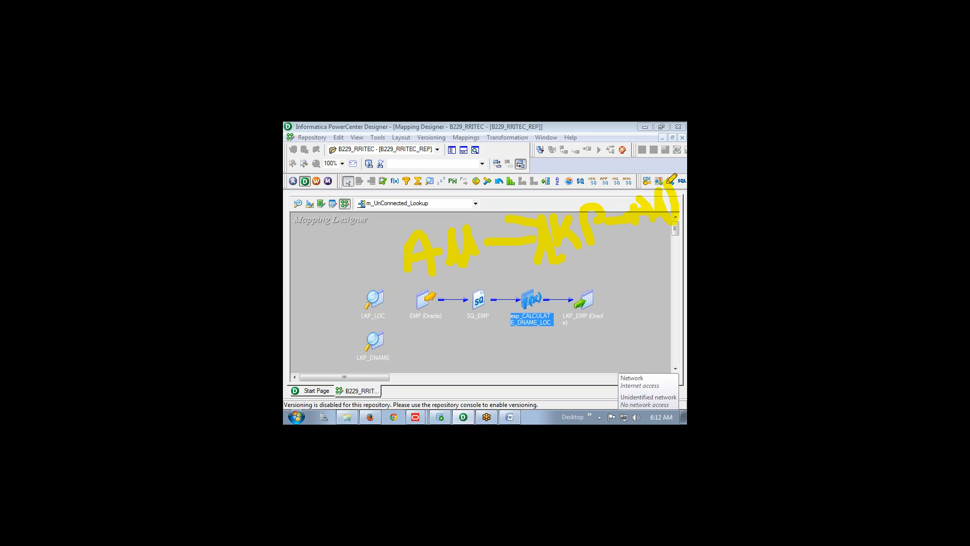
pyautogui.moveTo(338, 219); pyautogui.dragTo(352, 244)
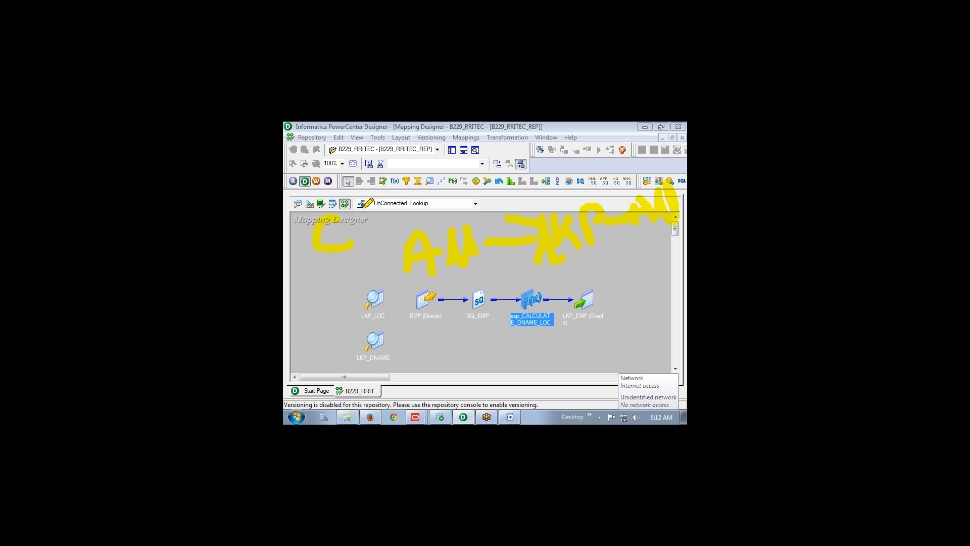
pyautogui.moveTo(366, 200)
pyautogui.mouseDown()
pyautogui.moveTo(382, 221)
pyautogui.moveTo(398, 214)
pyautogui.mouseUp()
pyautogui.moveTo(314, 270); pyautogui.dragTo(398, 234)
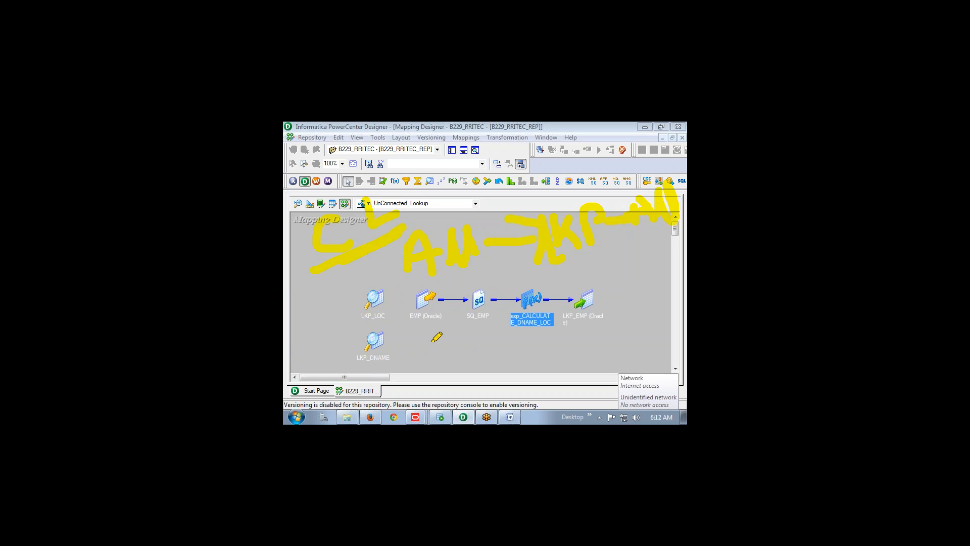
# Tidy the rest of the mapping layout, then return to the Word course notes
pyautogui.moveTo(432, 342)
pyautogui.mouseDown()
pyautogui.moveTo(428, 367)
pyautogui.moveTo(545, 332)
pyautogui.moveTo(581, 347)
pyautogui.moveTo(613, 312)
pyautogui.mouseUp()
pyautogui.moveTo(598, 278); pyautogui.dragTo(641, 291)
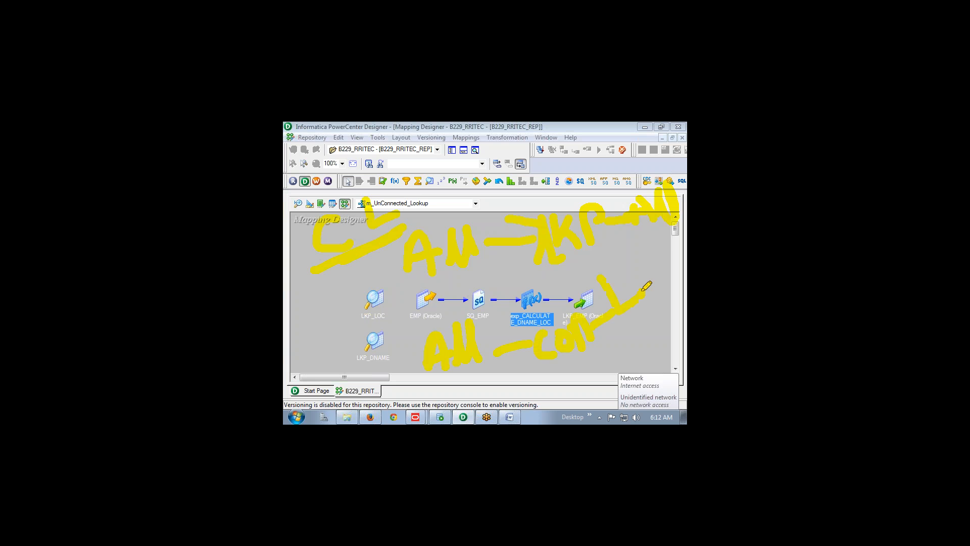
pyautogui.moveTo(623, 255)
pyautogui.mouseDown()
pyautogui.moveTo(631, 281)
pyautogui.moveTo(628, 263)
pyautogui.moveTo(653, 267)
pyautogui.moveTo(653, 254)
pyautogui.mouseUp()
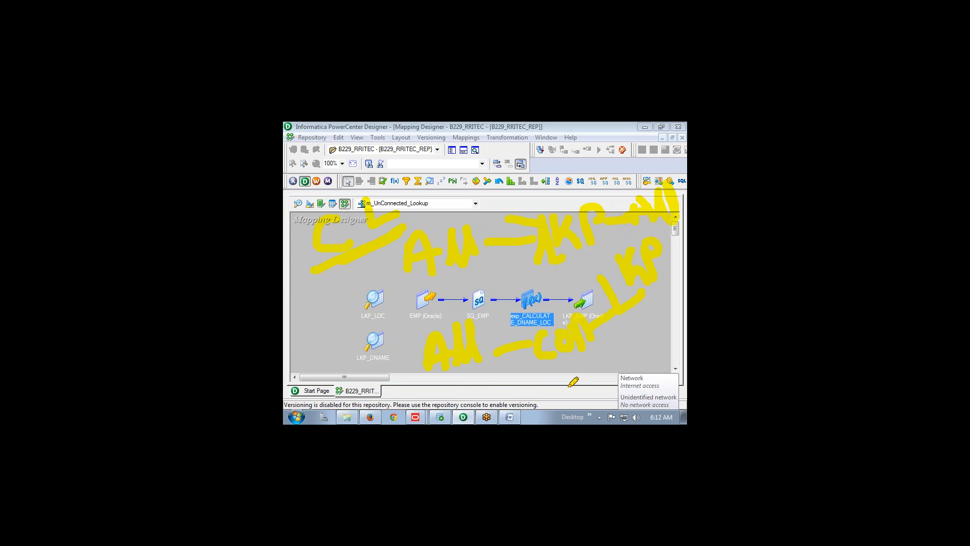
pyautogui.moveTo(462, 386)
pyautogui.mouseDown()
pyautogui.moveTo(465, 406)
pyautogui.moveTo(492, 394)
pyautogui.moveTo(488, 383)
pyautogui.mouseUp()
pyautogui.moveTo(513, 377)
pyautogui.mouseDown()
pyautogui.moveTo(517, 390)
pyautogui.moveTo(535, 376)
pyautogui.mouseUp()
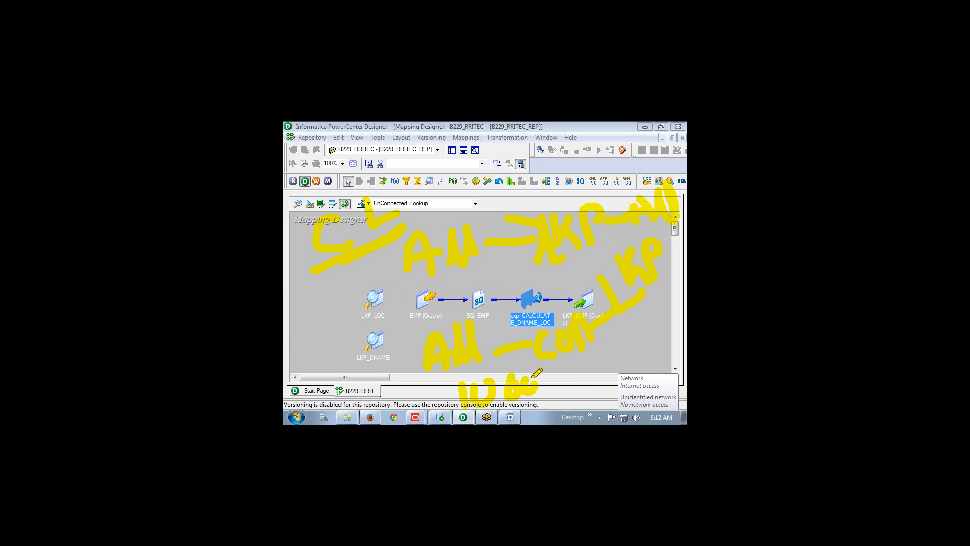
pyautogui.moveTo(594, 353)
pyautogui.mouseDown()
pyautogui.moveTo(600, 372)
pyautogui.moveTo(615, 363)
pyautogui.moveTo(619, 339)
pyautogui.mouseUp()
pyautogui.moveTo(649, 302)
pyautogui.mouseDown()
pyautogui.moveTo(649, 331)
pyautogui.moveTo(661, 303)
pyautogui.mouseUp()
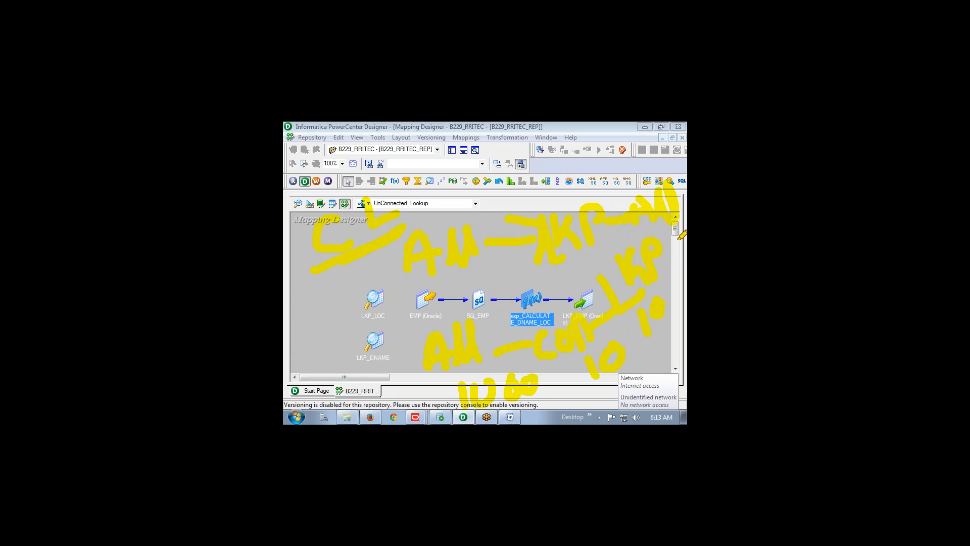
pyautogui.hotkey('alt', 'Tab')
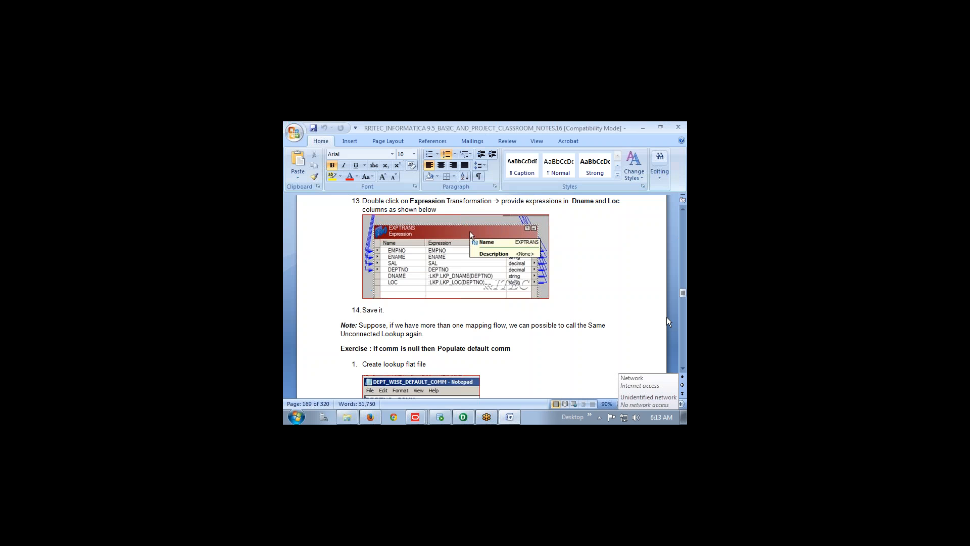
# Scroll the notes past the DEPT_WISE_DEFAULT_COMM file to steps 6–10 and the IIF(ISNULL(COMM)) condition
pyautogui.scroll(-3, 538, 364)
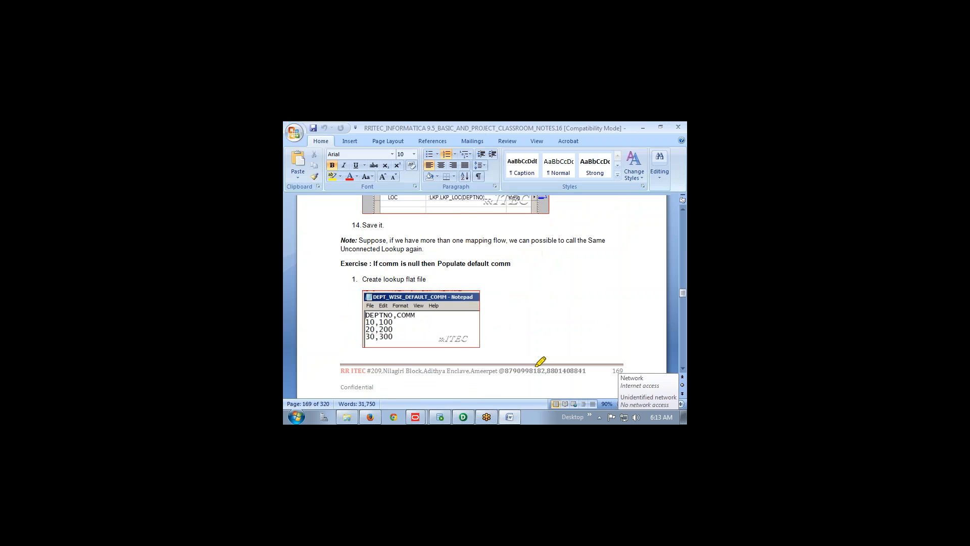
pyautogui.moveTo(338, 264); pyautogui.dragTo(522, 264)
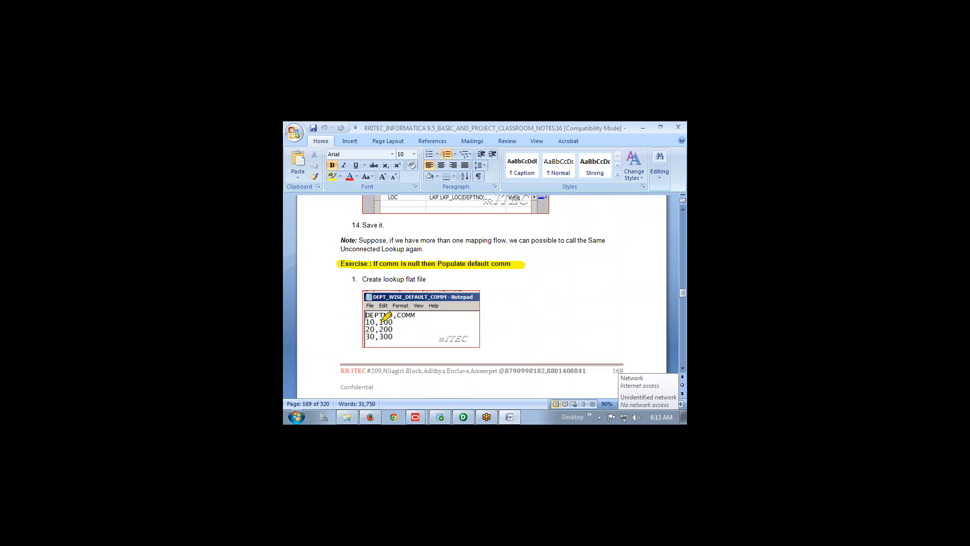
pyautogui.moveTo(379, 322)
pyautogui.mouseDown()
pyautogui.moveTo(398, 320)
pyautogui.moveTo(399, 335)
pyautogui.mouseUp()
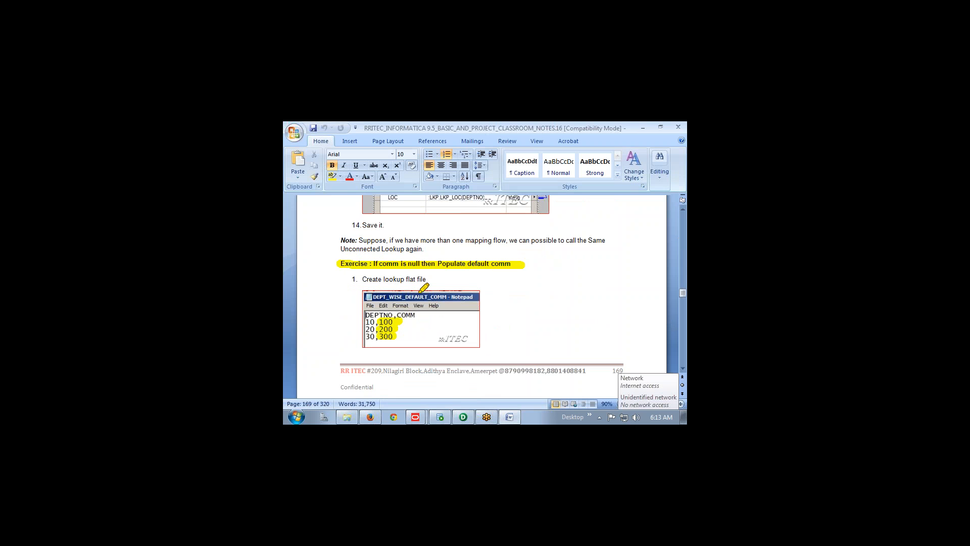
pyautogui.scroll(-4, 517, 333)
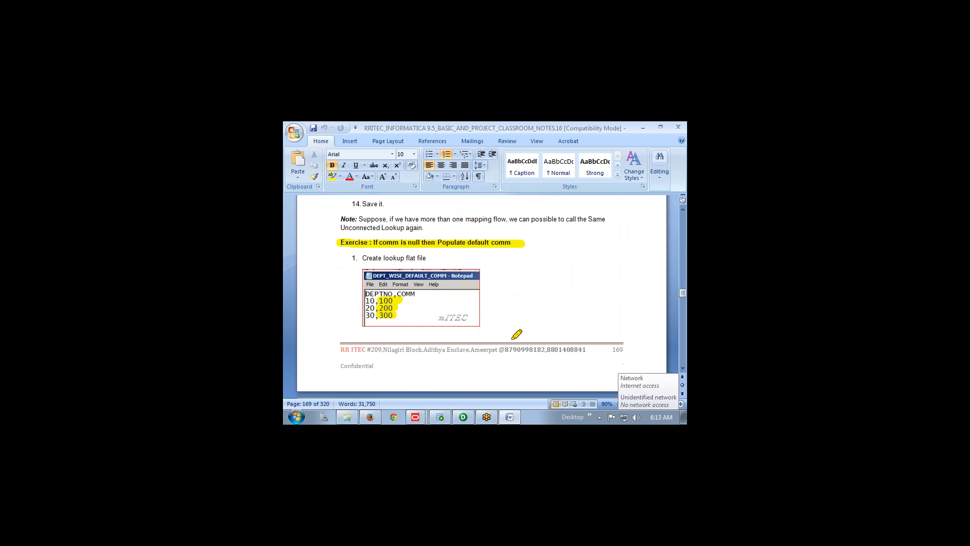
pyautogui.scroll(-10, 516, 333)
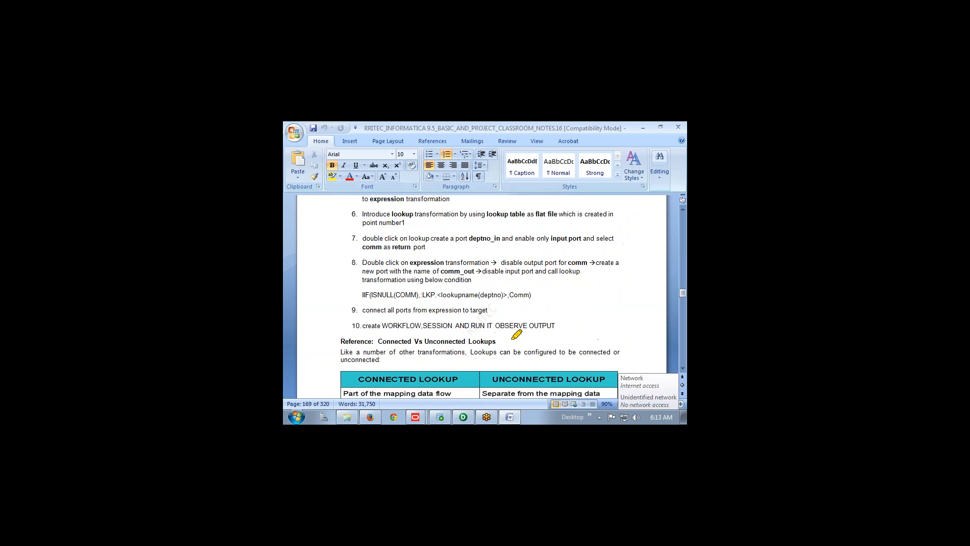
pyautogui.moveTo(363, 295); pyautogui.dragTo(419, 295)
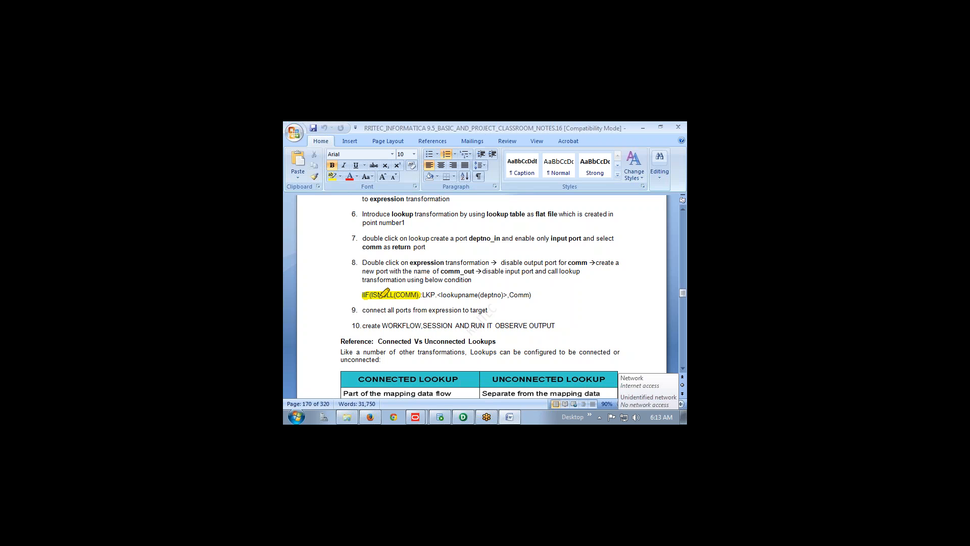
pyautogui.moveTo(422, 295); pyautogui.dragTo(531, 296)
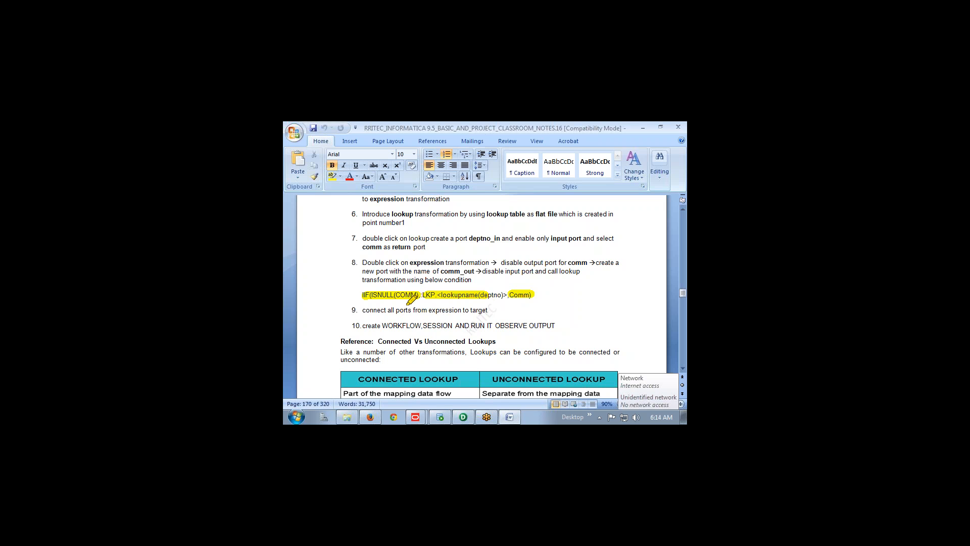
pyautogui.moveTo(399, 270); pyautogui.dragTo(398, 289)
pyautogui.moveTo(381, 224)
pyautogui.mouseDown()
pyautogui.moveTo(384, 246)
pyautogui.moveTo(420, 233)
pyautogui.mouseUp()
pyautogui.moveTo(413, 214); pyautogui.dragTo(417, 253)
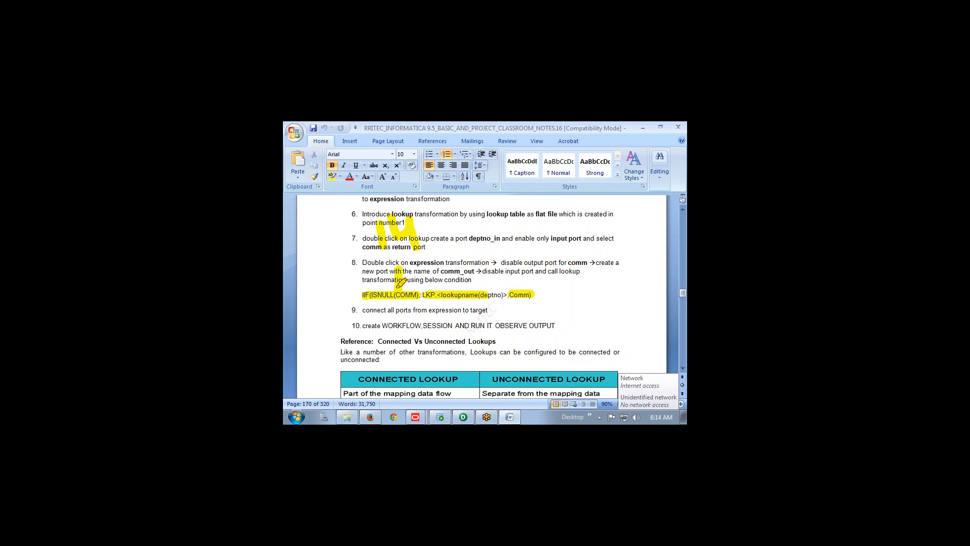
pyautogui.moveTo(461, 292); pyautogui.dragTo(470, 262)
# Open a worksheet on the B229SDBU connection in Oracle SQL Developer
pyautogui.click(439, 417)
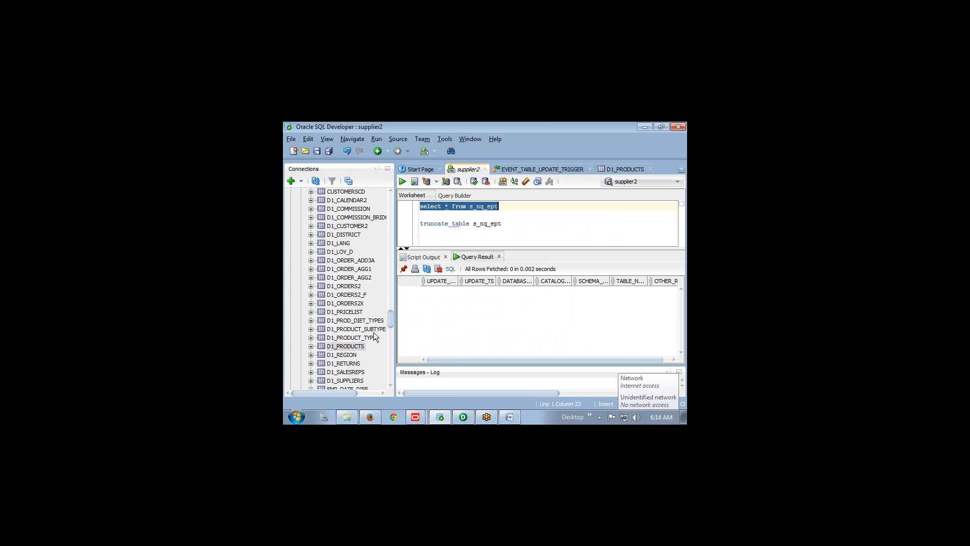
pyautogui.moveTo(390, 322); pyautogui.dragTo(392, 214)
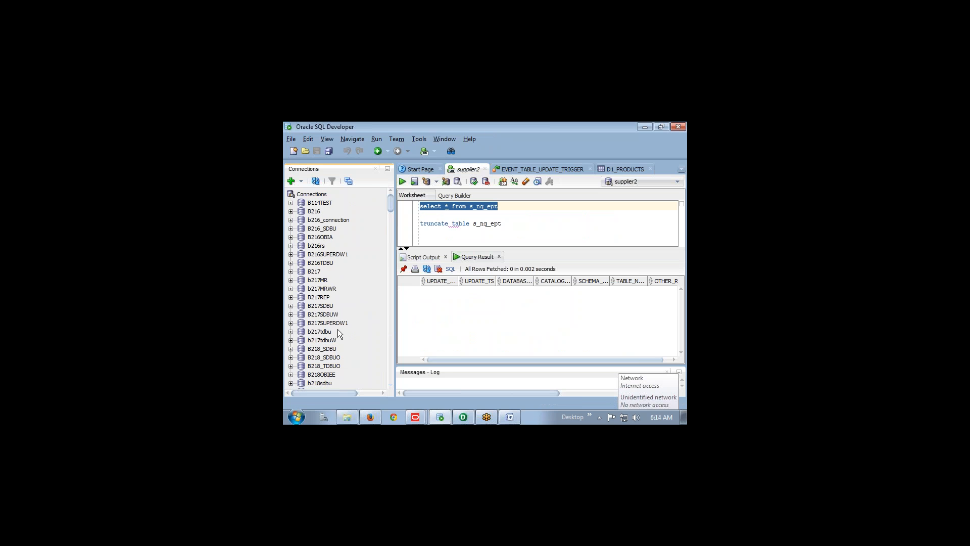
pyautogui.scroll(-15, 338, 331)
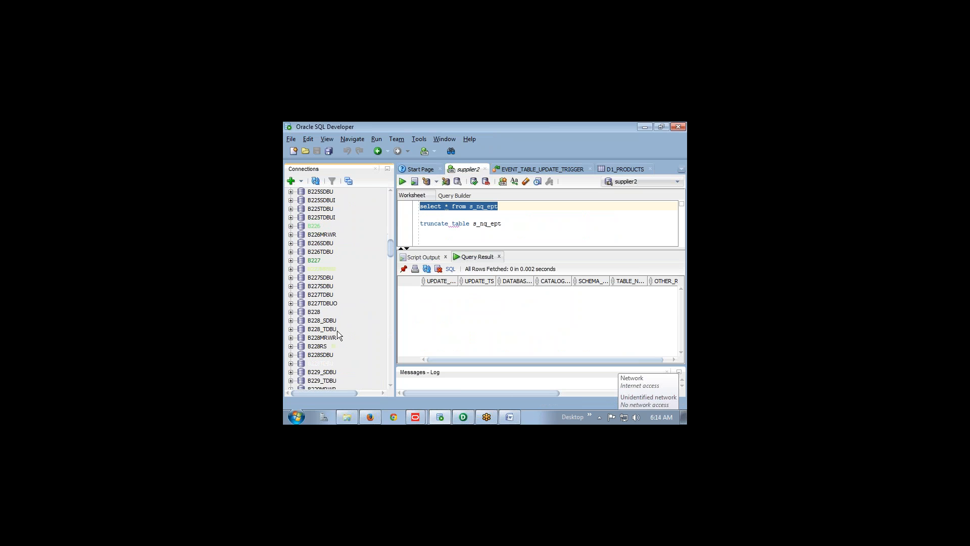
pyautogui.scroll(-1, 334, 362)
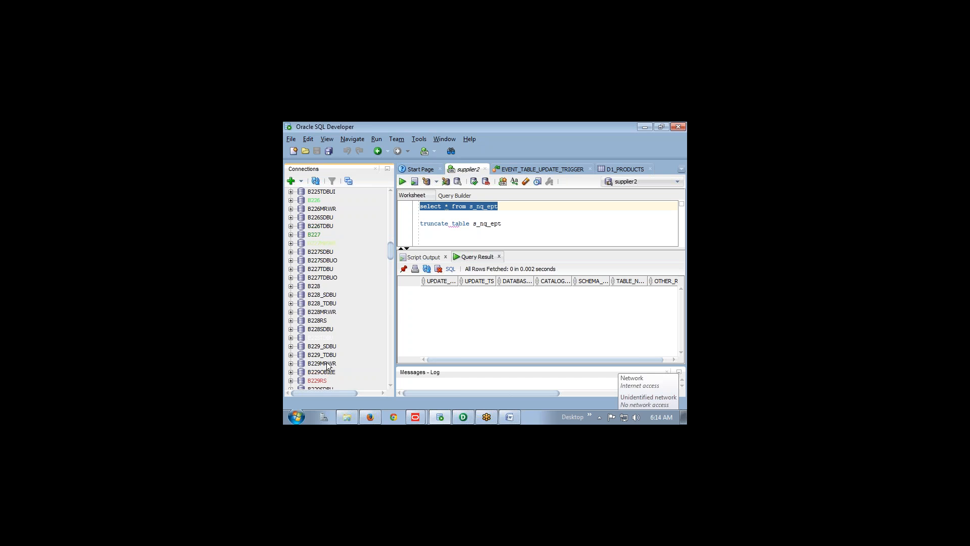
pyautogui.scroll(-2, 326, 368)
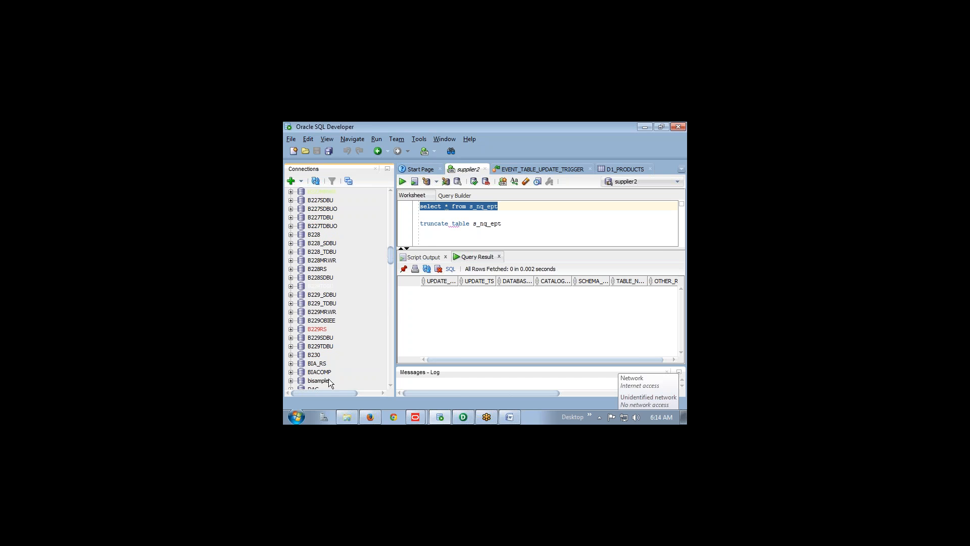
pyautogui.doubleClick(326, 338)
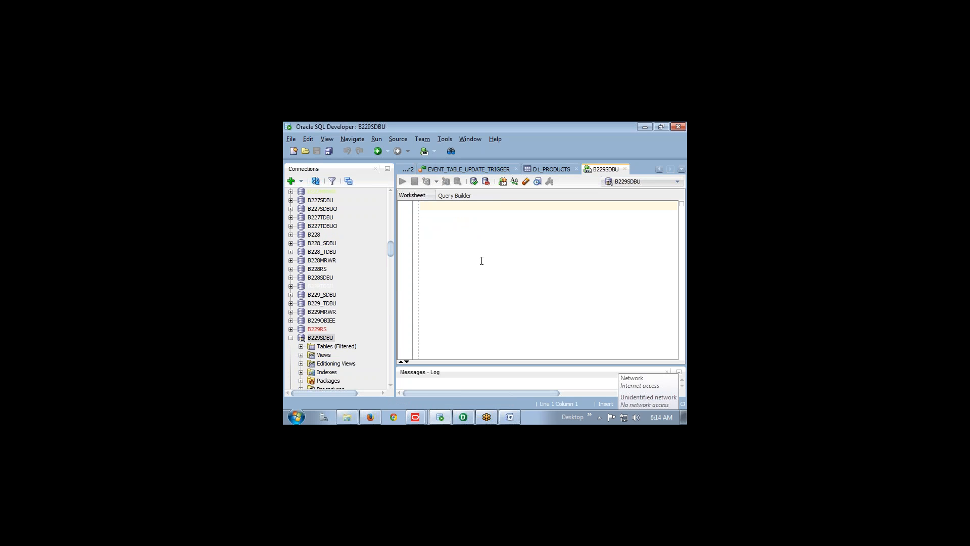
# Run 'select * from emp' to return all 14 employee rows
pyautogui.write('select *')
pyautogui.write('from emp')
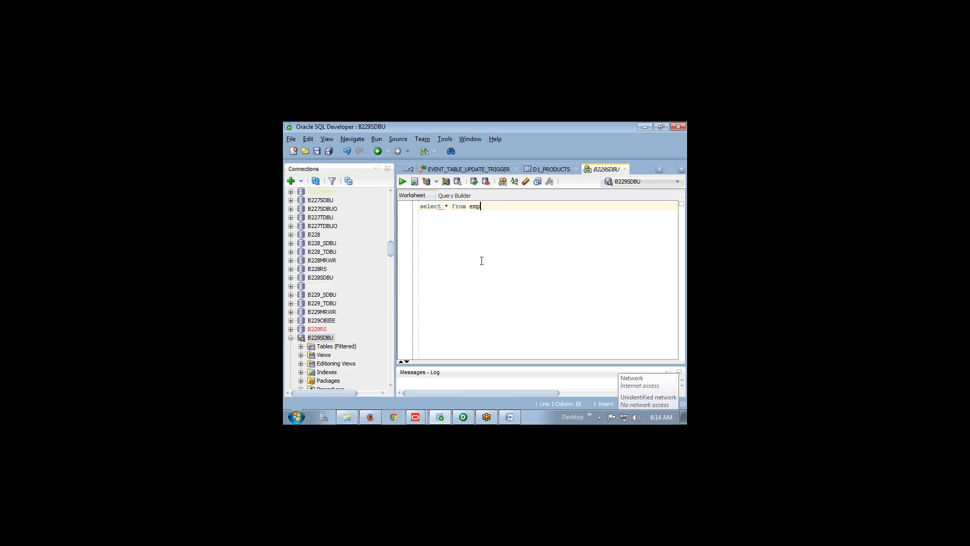
pyautogui.hotkey('ctrl', 'Return')
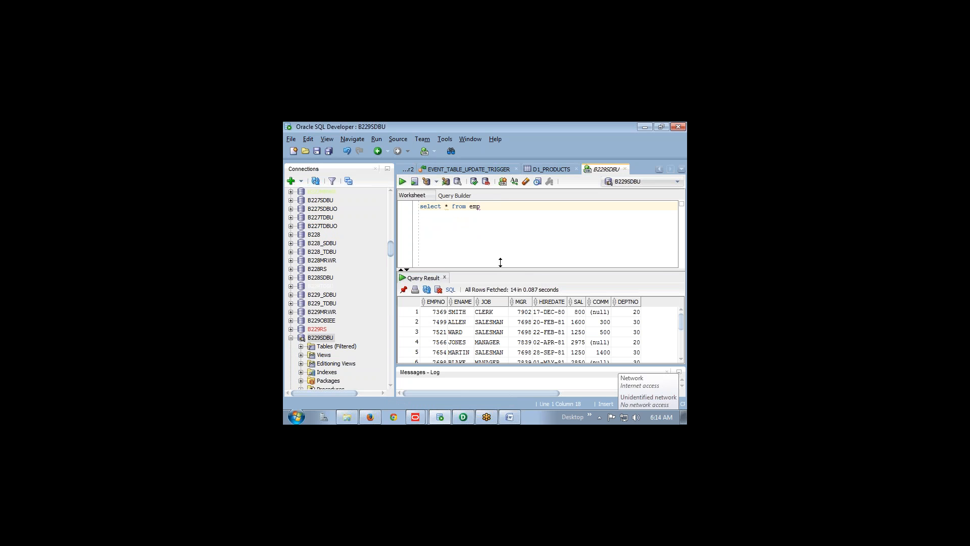
# Add 'where comm is not null' to the emp query, run it, and comment '--4 records'
pyautogui.moveTo(499, 270); pyautogui.dragTo(489, 241)
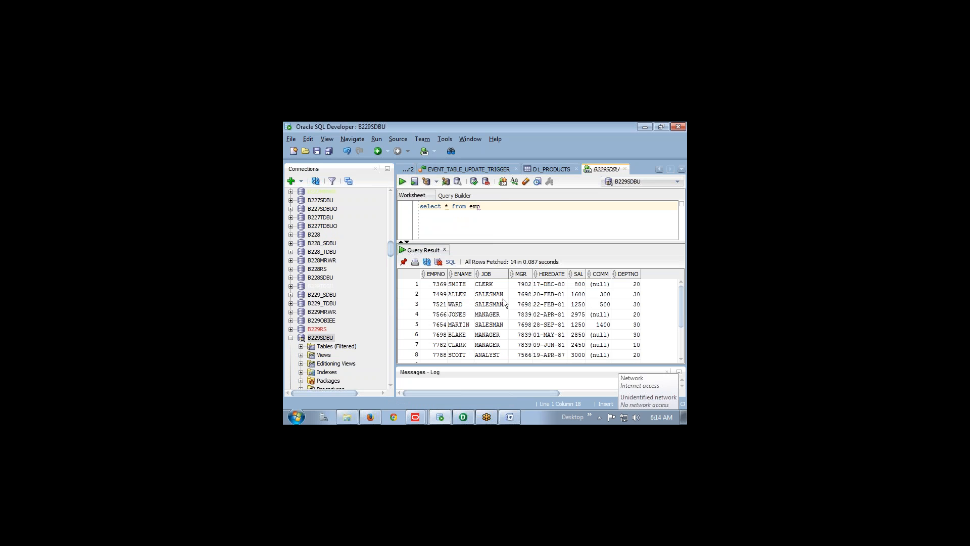
pyautogui.scroll(-2, 502, 298)
pyautogui.click(414, 358)
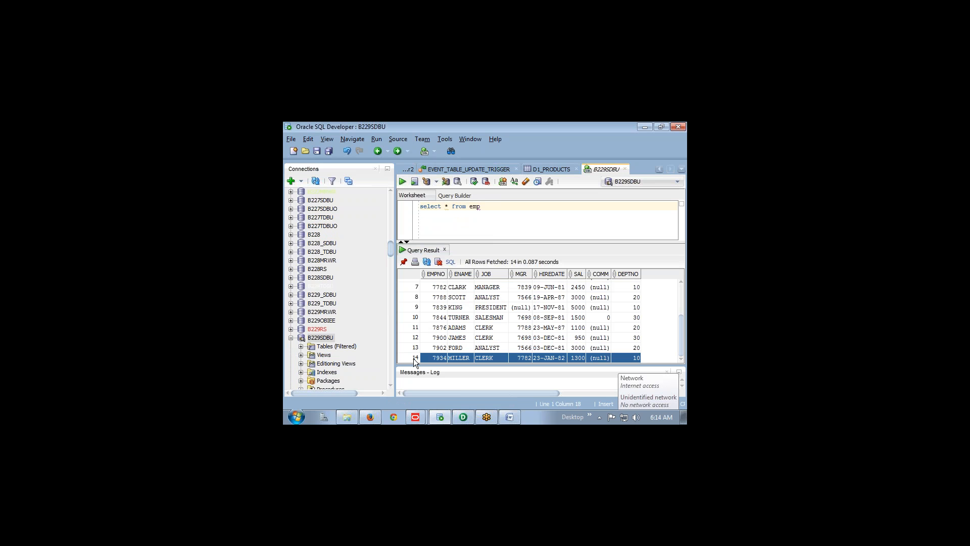
pyautogui.click(487, 208)
pyautogui.write('where comm is not null')
pyautogui.hotkey('ctrl', 'Return')
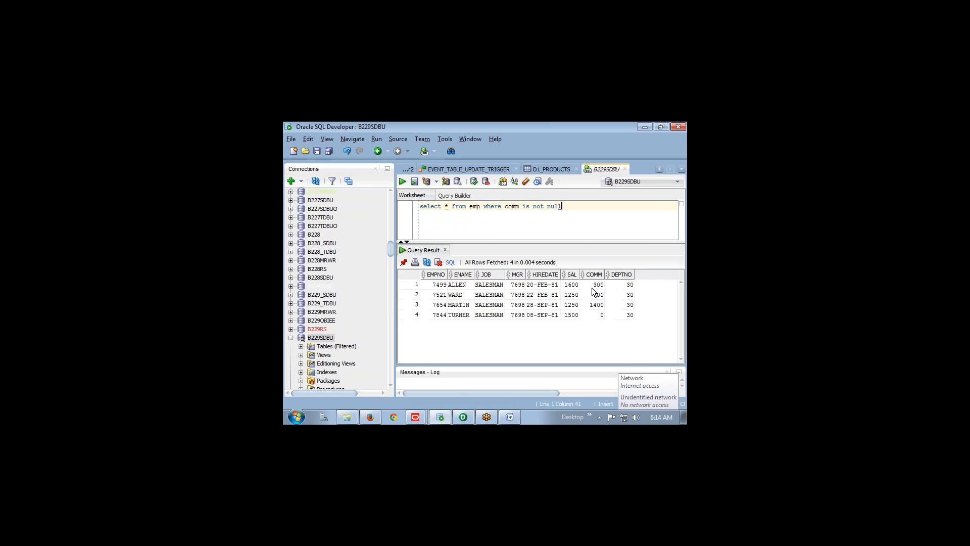
pyautogui.moveTo(596, 285); pyautogui.dragTo(595, 299)
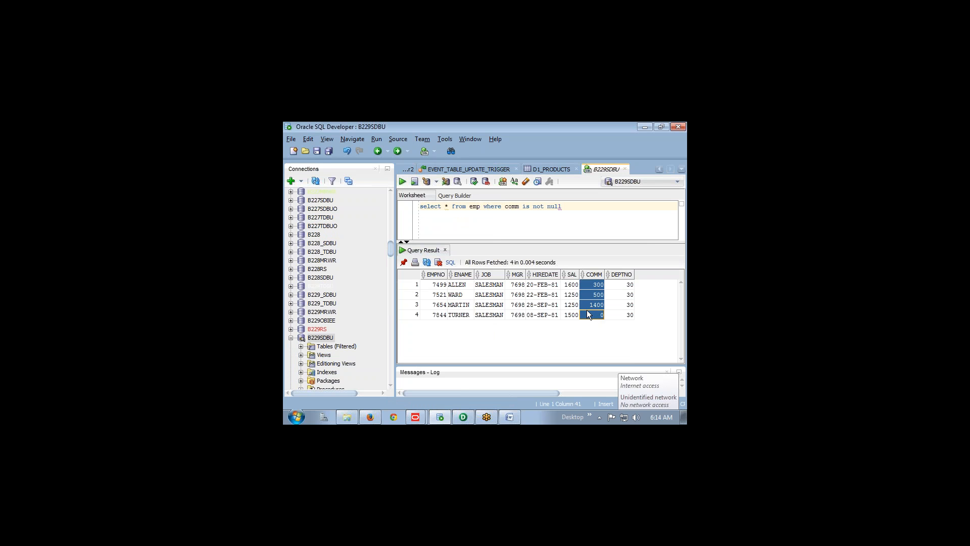
pyautogui.moveTo(534, 208); pyautogui.dragTo(546, 208)
pyautogui.click(569, 209)
pyautogui.write('--4 records')
# Duplicate the query without 'not', run it for null comm, and change the comment to '--10 records'
pyautogui.hotkey('ctrl', 'a')
pyautogui.hotkey('ctrl', 'c')
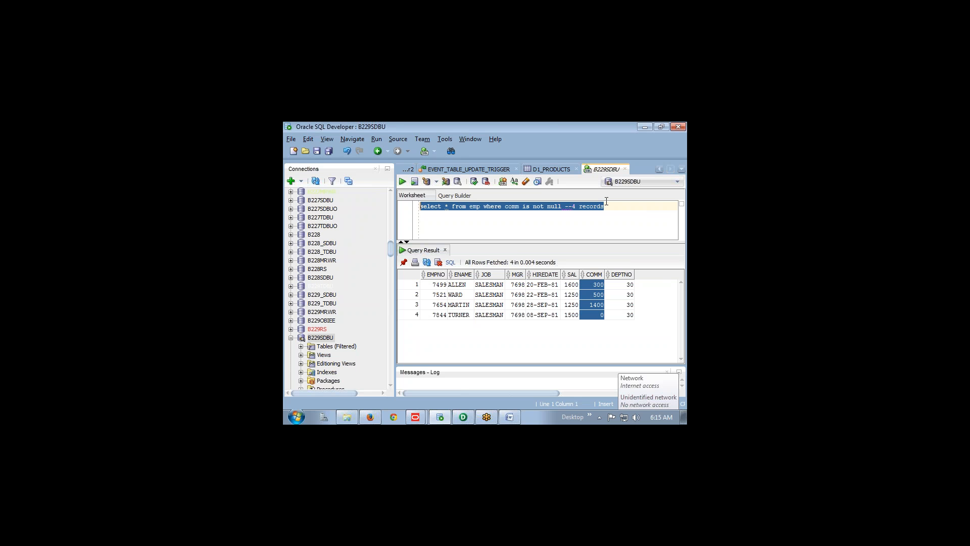
pyautogui.click(609, 206)
pyautogui.hotkey('ctrl', 'v')
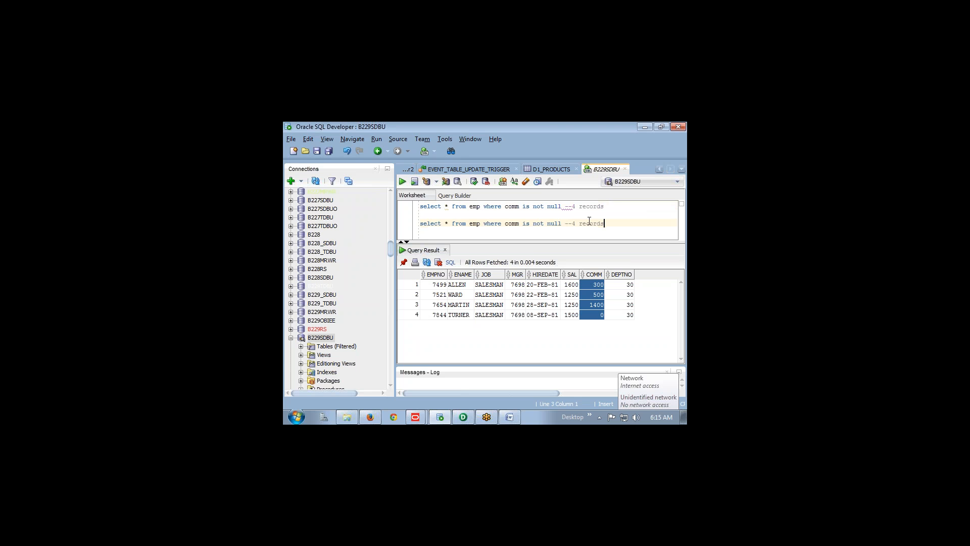
pyautogui.press('BackSpace')
pyautogui.press('BackSpace')
pyautogui.press('BackSpace')
pyautogui.tripleClick(563, 226)
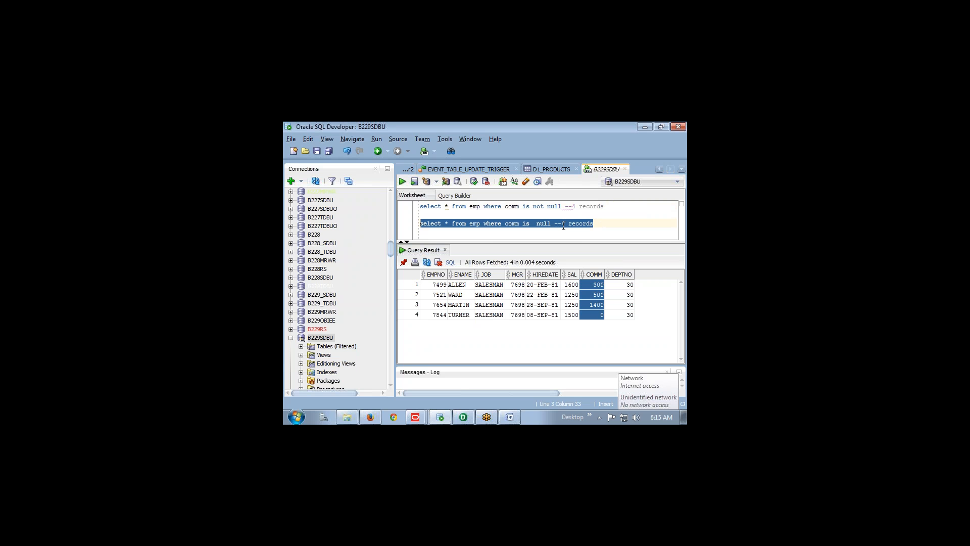
pyautogui.click(403, 182)
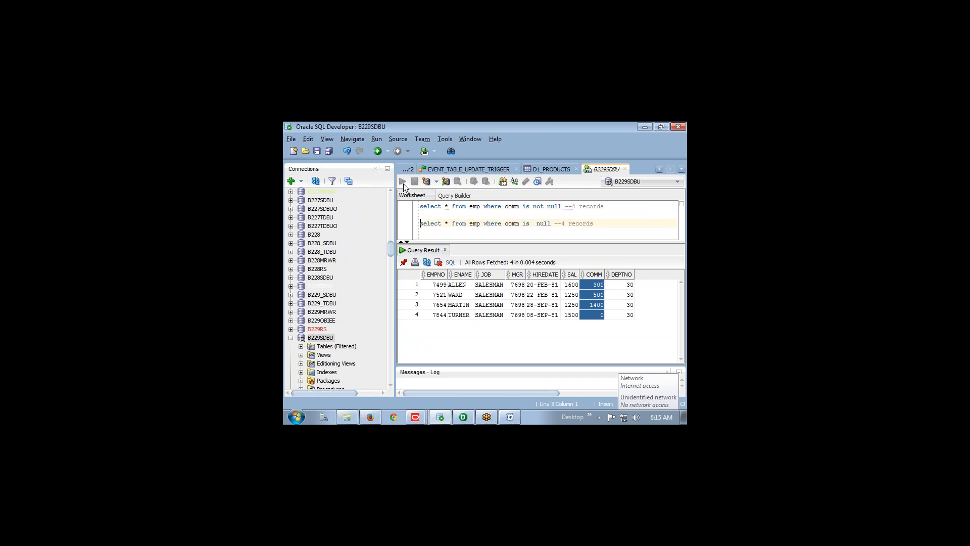
pyautogui.hotkey('shift', 'End')
pyautogui.hotkey('ctrl', 'Return')
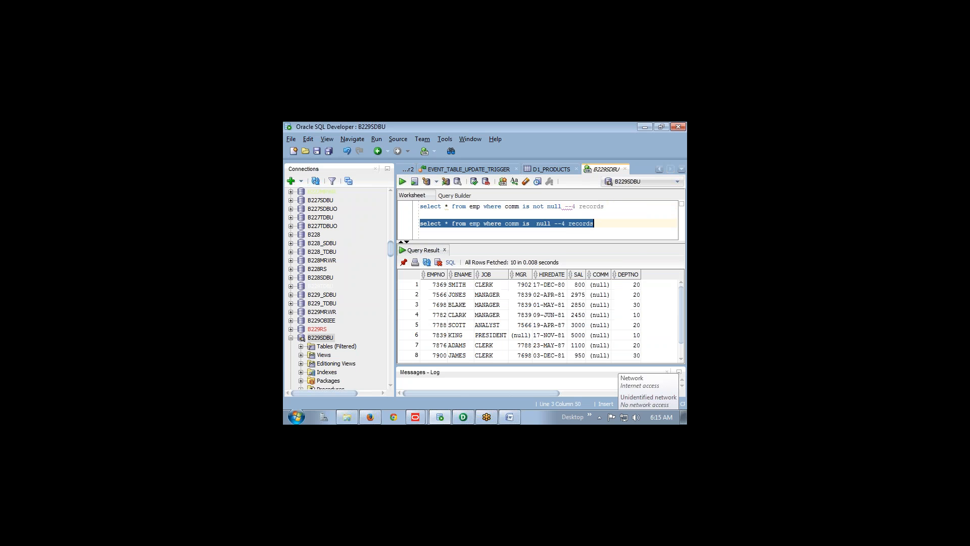
pyautogui.scroll(-1, 489, 356)
pyautogui.click(489, 356)
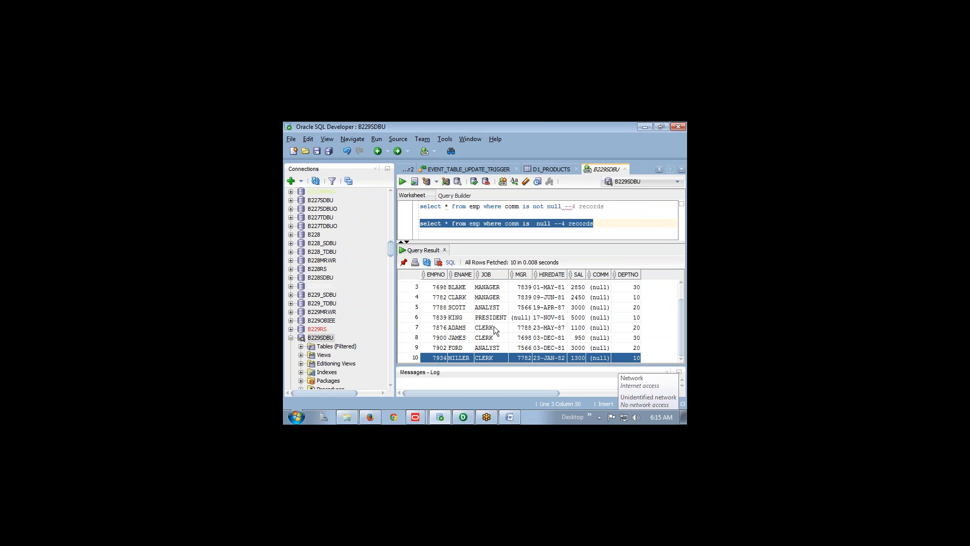
pyautogui.click(563, 224)
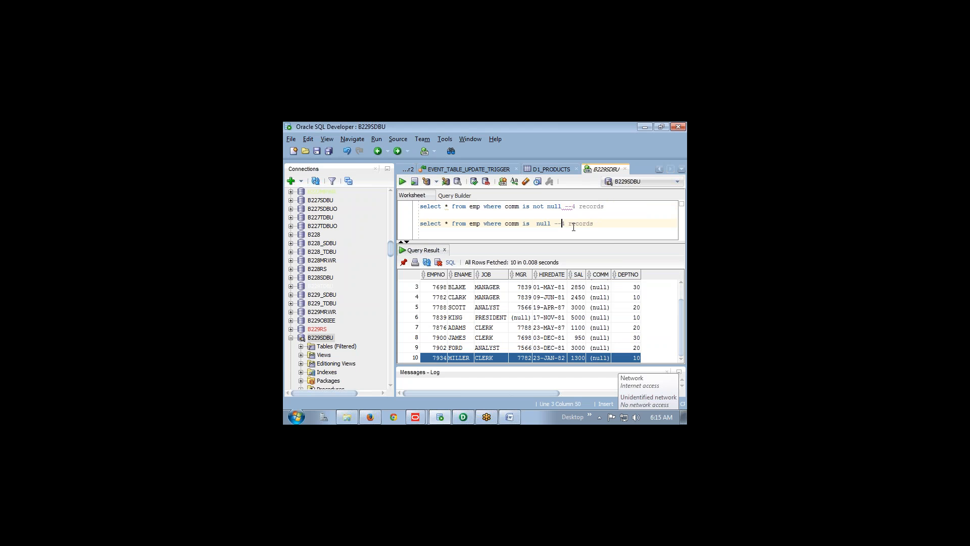
pyautogui.press('Delete')
pyautogui.write('10')
pyautogui.click(618, 224)
# Review the IIF(ISNULL(COMM)) formula in the notes, briefly rechecking the SQL Developer queries
pyautogui.hotkey('alt', 'Tab')
pyautogui.scroll(-1, 403, 316)
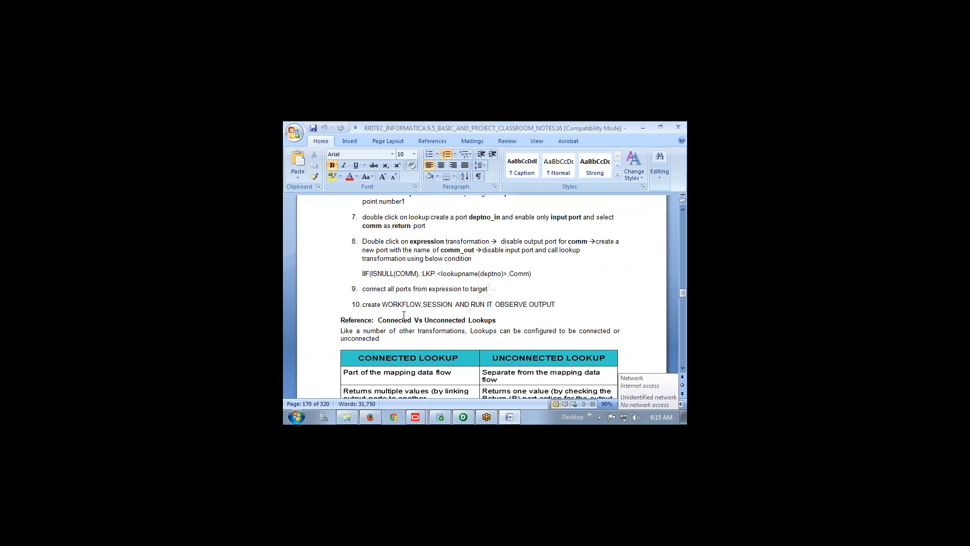
pyautogui.moveTo(366, 271); pyautogui.dragTo(417, 273)
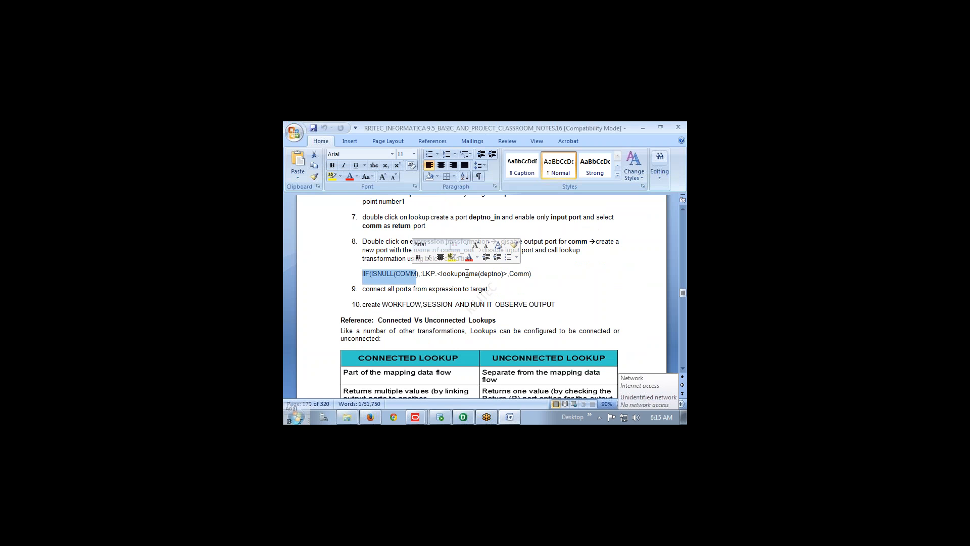
pyautogui.hotkey('alt', 'Tab')
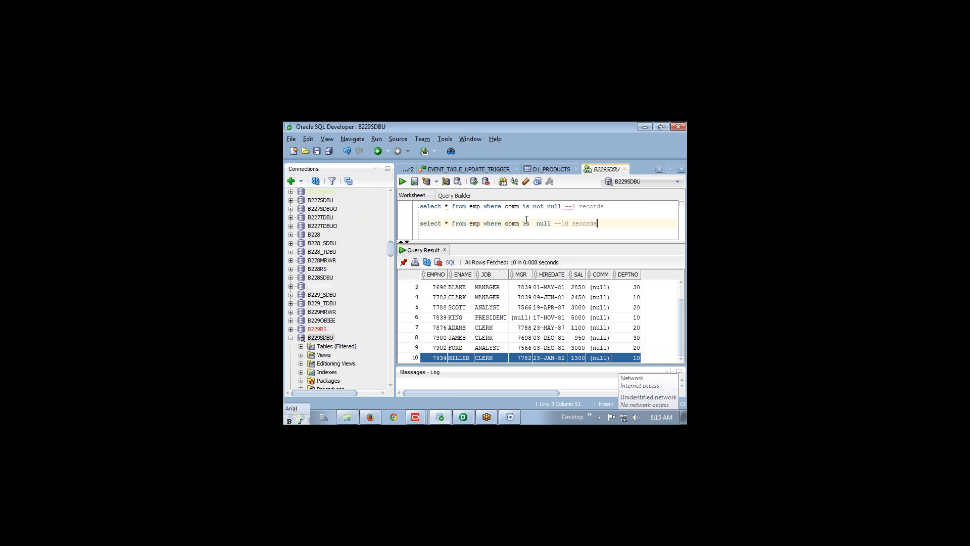
pyautogui.hotkey('alt', 'Tab')
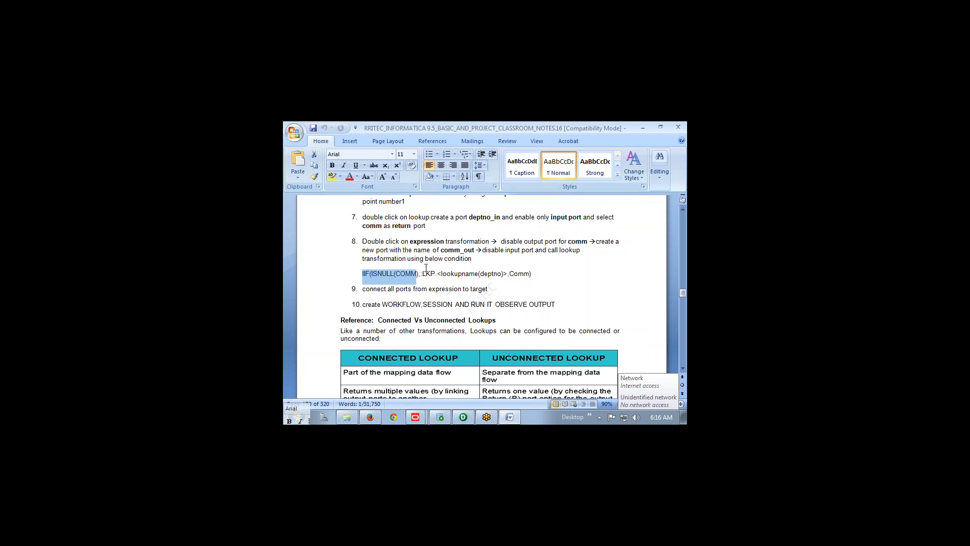
# Scroll up to the 'Create lookup flat file' step with DEPTNO,COMM values 10,100/20,200/30,300
pyautogui.scroll(6, 426, 268)
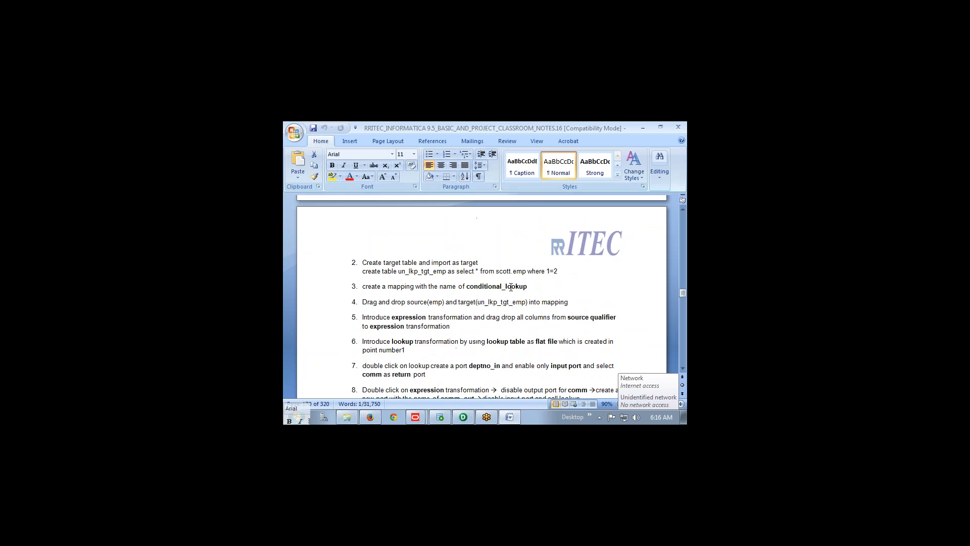
pyautogui.scroll(8, 511, 287)
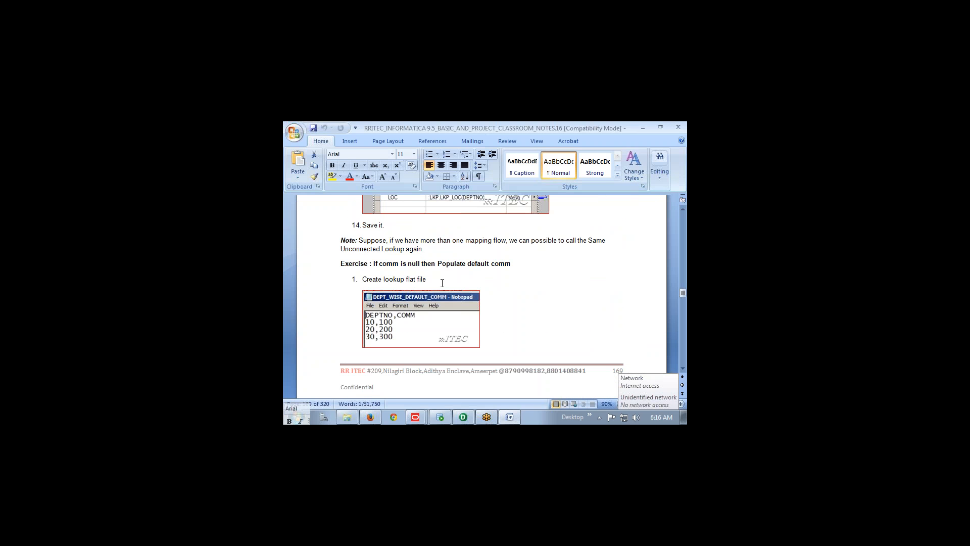
pyautogui.moveTo(443, 283); pyautogui.dragTo(356, 281)
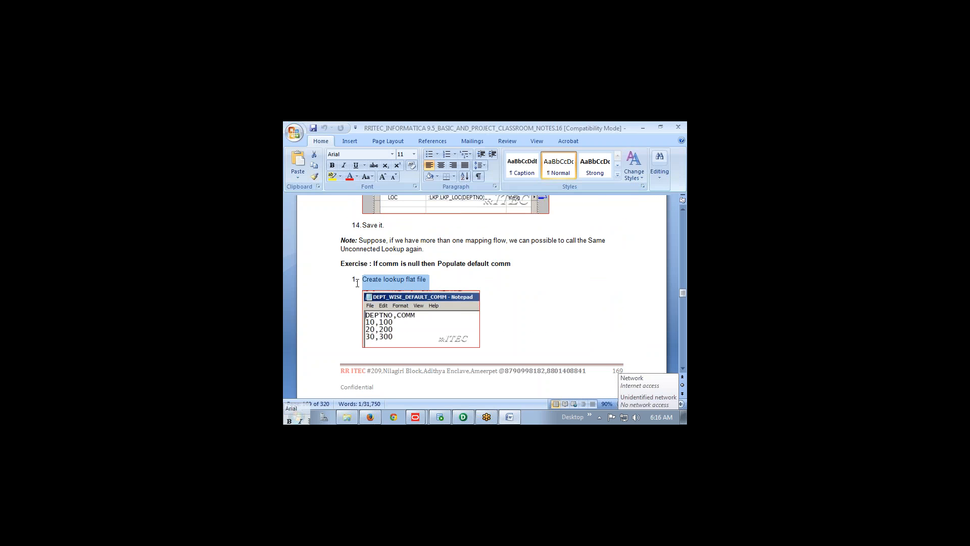
# Browse to C:\Informatica\9.5.1\server\infa_shared\LkpFiles and select the Default_comm file
pyautogui.click(347, 419)
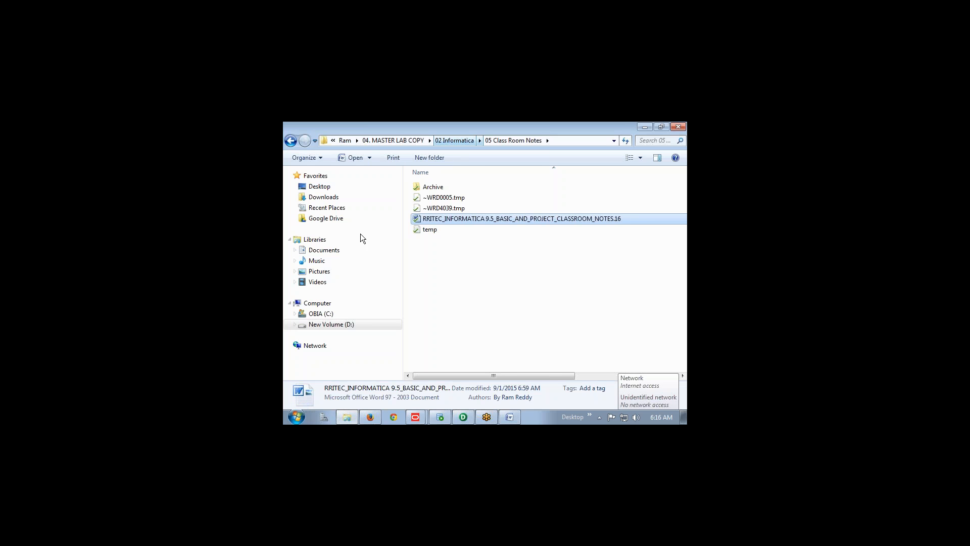
pyautogui.click(328, 314)
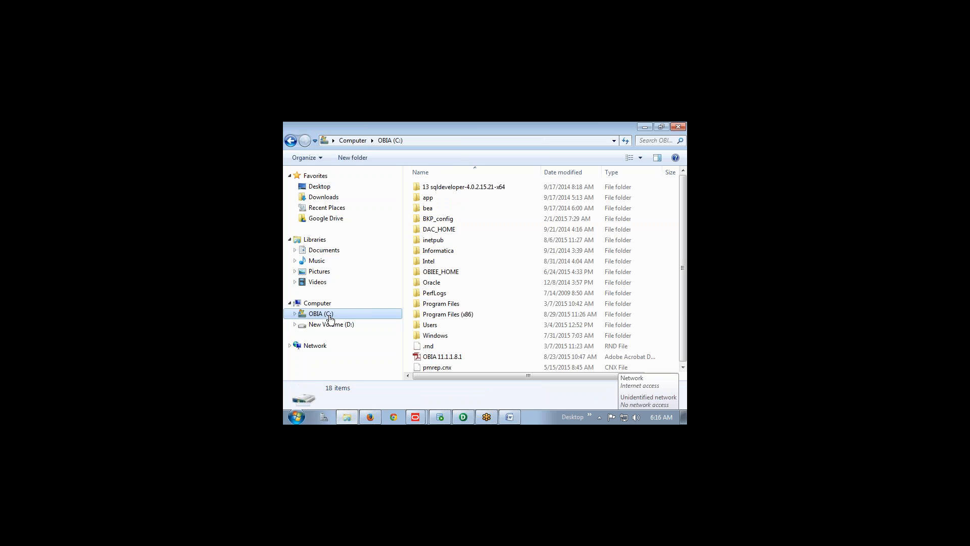
pyautogui.doubleClick(444, 251)
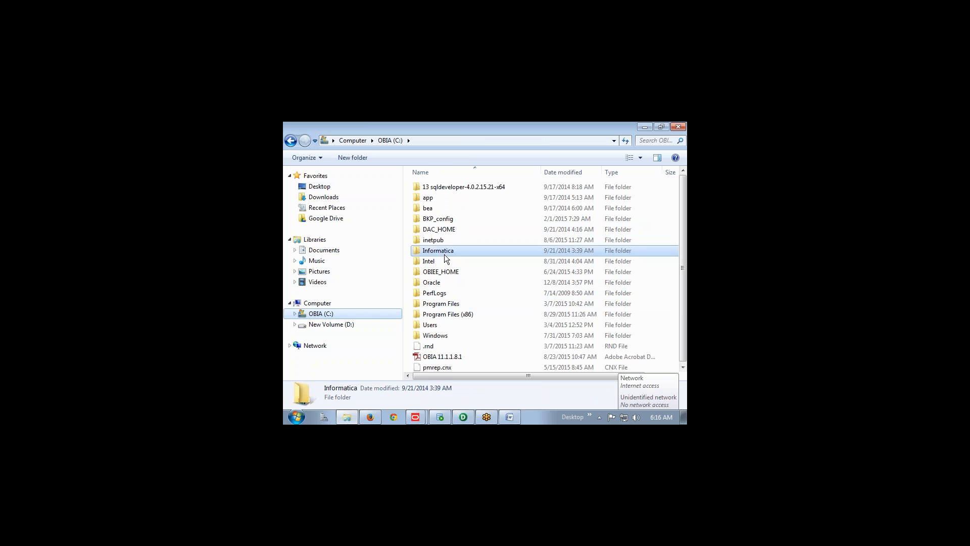
pyautogui.doubleClick(431, 187)
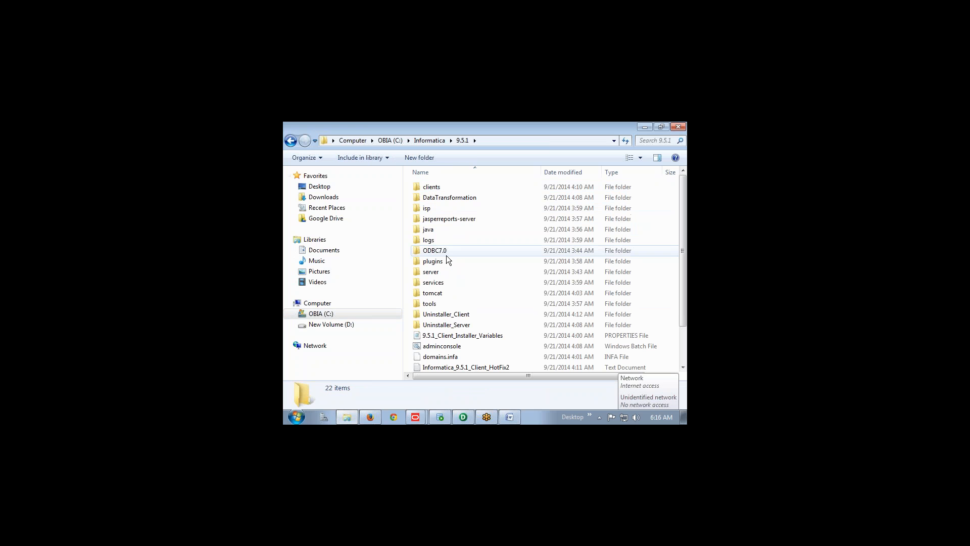
pyautogui.click(433, 261)
pyautogui.doubleClick(432, 273)
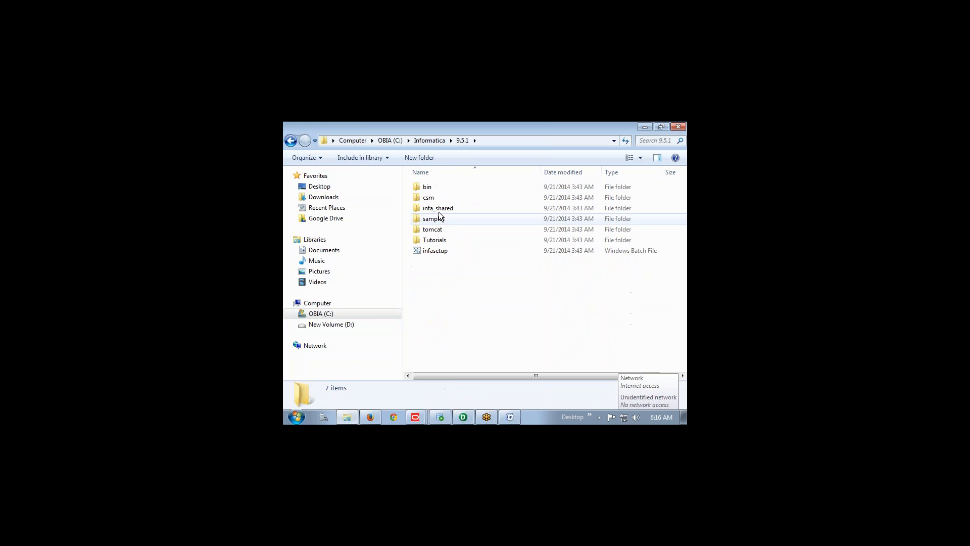
pyautogui.doubleClick(439, 206)
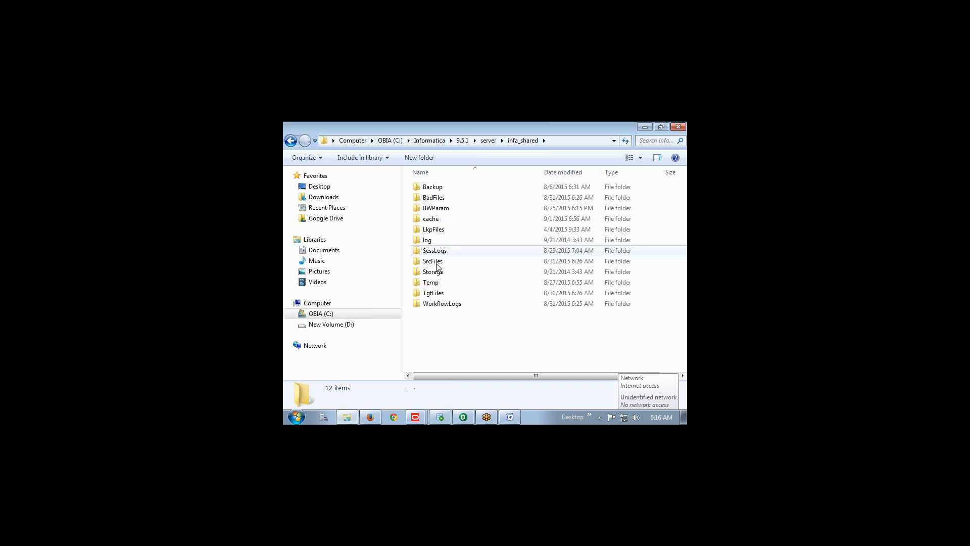
pyautogui.doubleClick(441, 229)
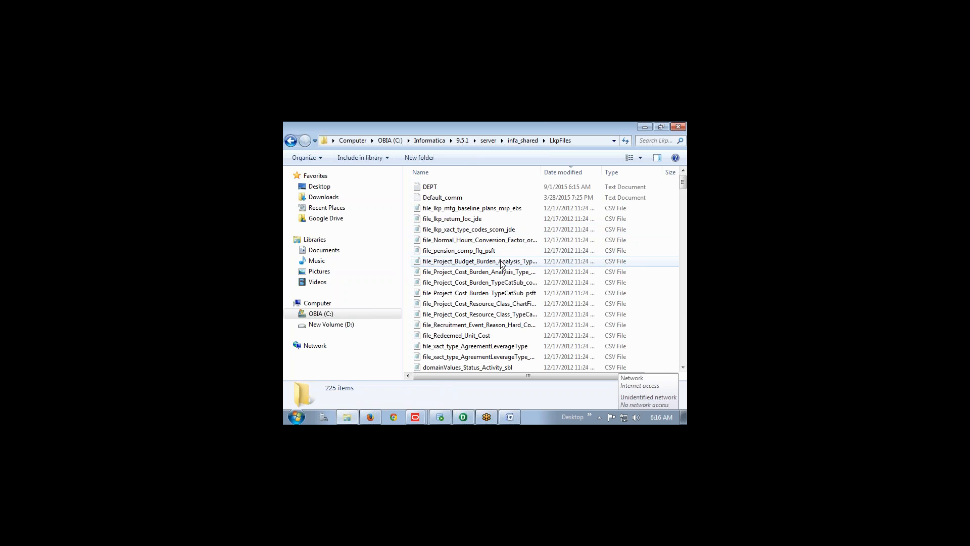
pyautogui.click(456, 199)
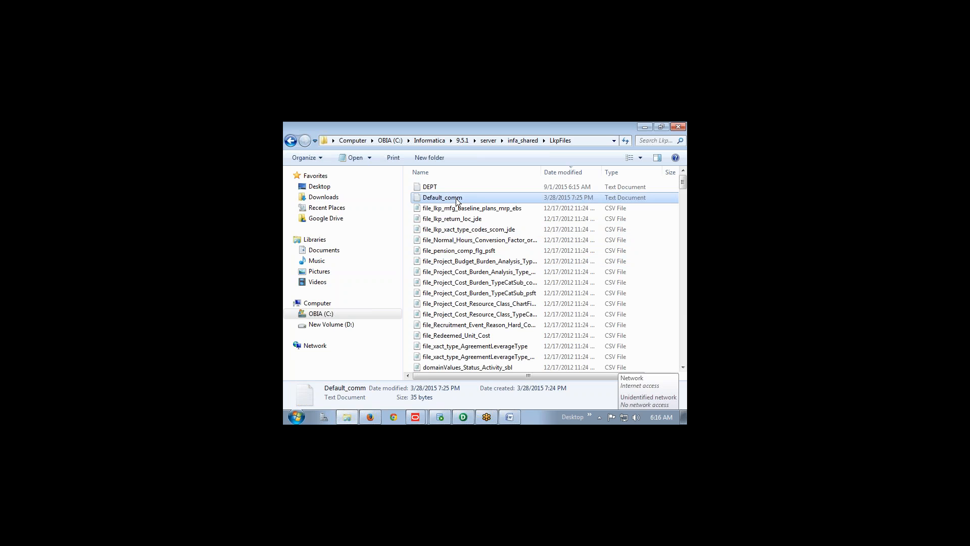
# Check Default_comm in Notepad holds rows 10,100, 20,200, 30,300, then close it and return to Word
pyautogui.doubleClick(457, 199)
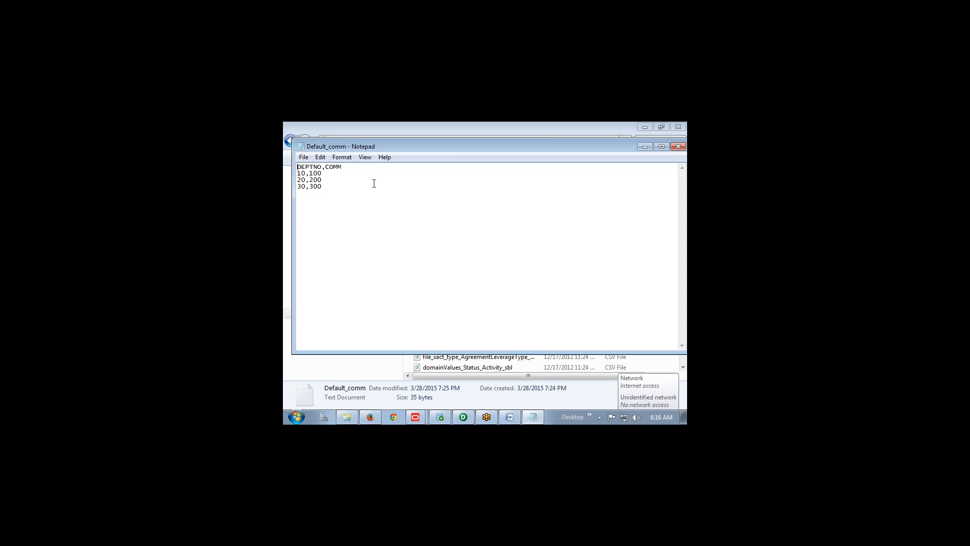
pyautogui.doubleClick(381, 147)
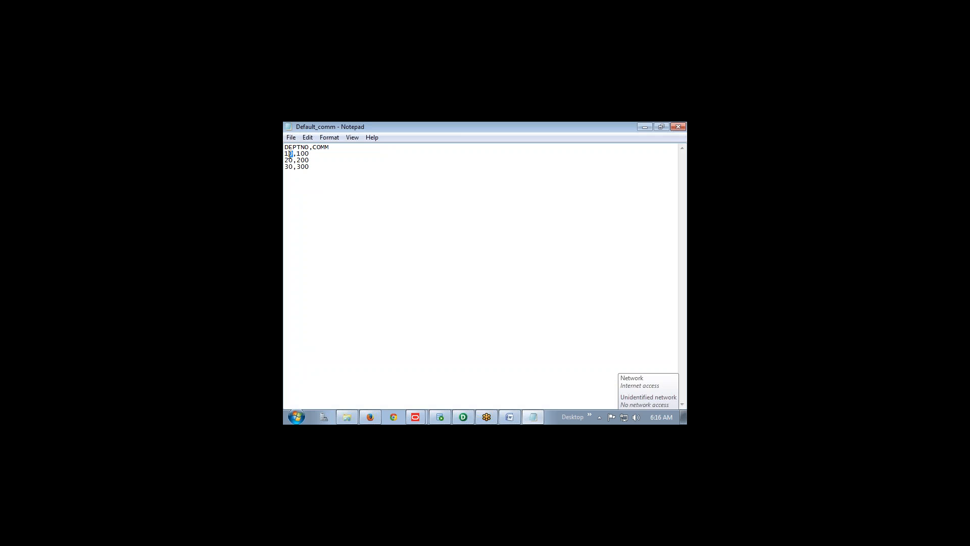
pyautogui.moveTo(293, 154)
pyautogui.mouseDown()
pyautogui.moveTo(285, 152)
pyautogui.moveTo(309, 160)
pyautogui.moveTo(286, 167)
pyautogui.mouseUp()
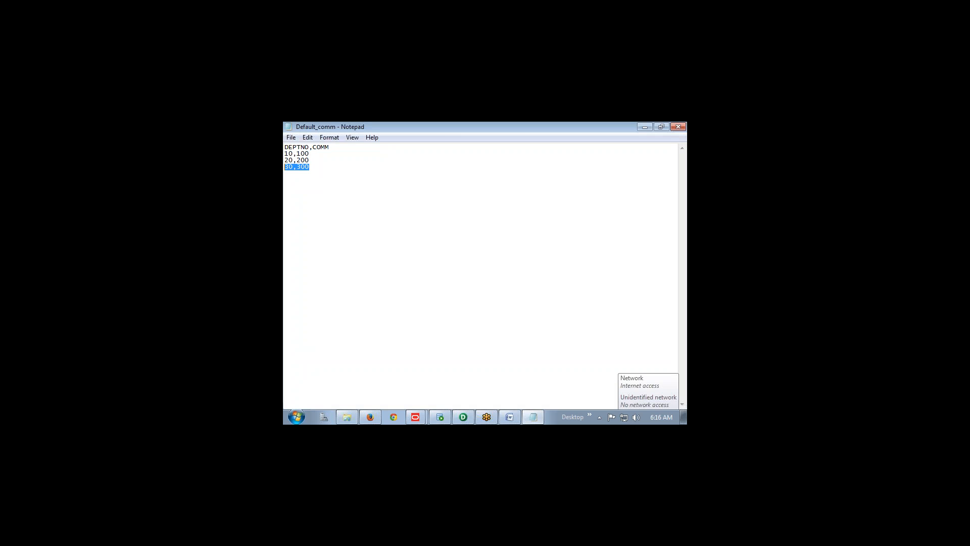
pyautogui.click(678, 127)
pyautogui.hotkey('alt', 'Tab')
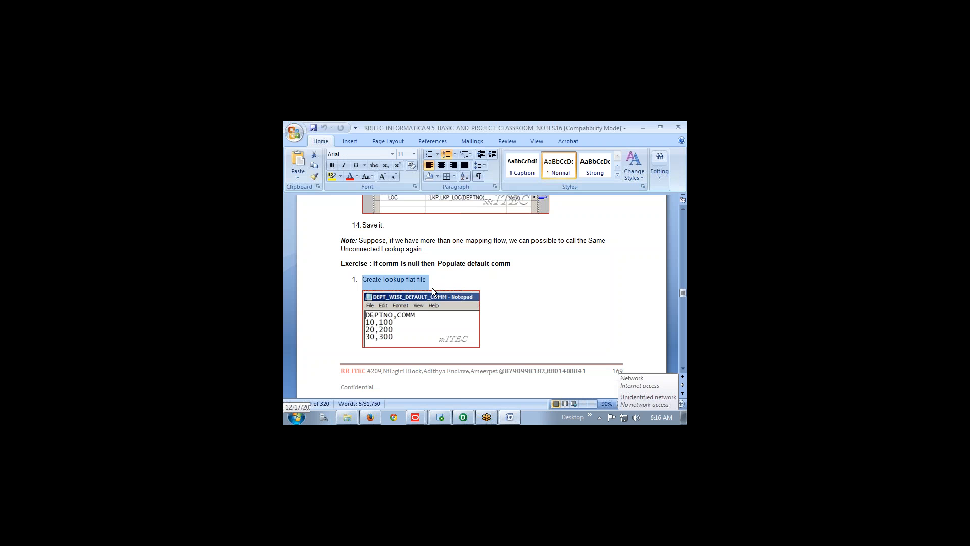
# Copy the 'create table un_lkp_tgt_emp' statement from step 2 of the Word notes for SQL Developer
pyautogui.scroll(-6, 432, 287)
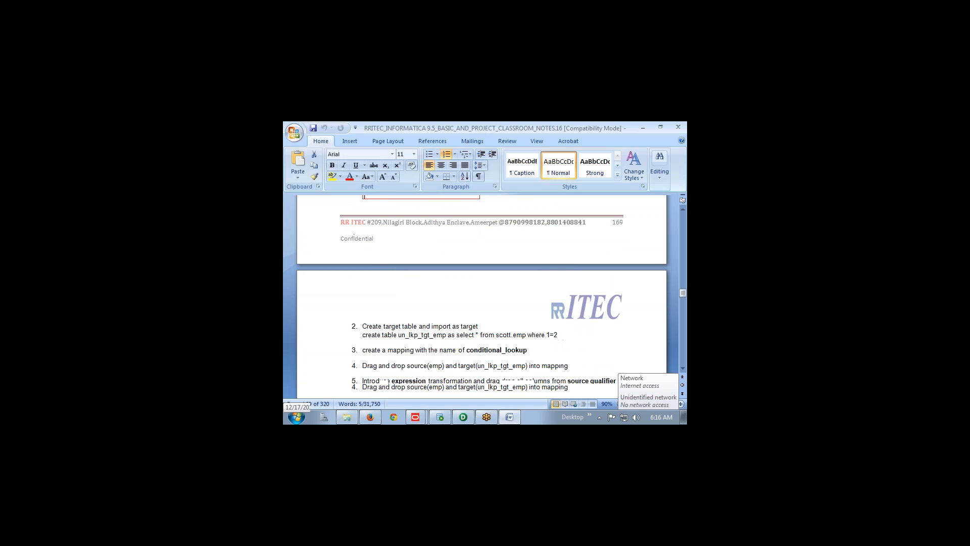
pyautogui.moveTo(363, 304); pyautogui.dragTo(501, 300)
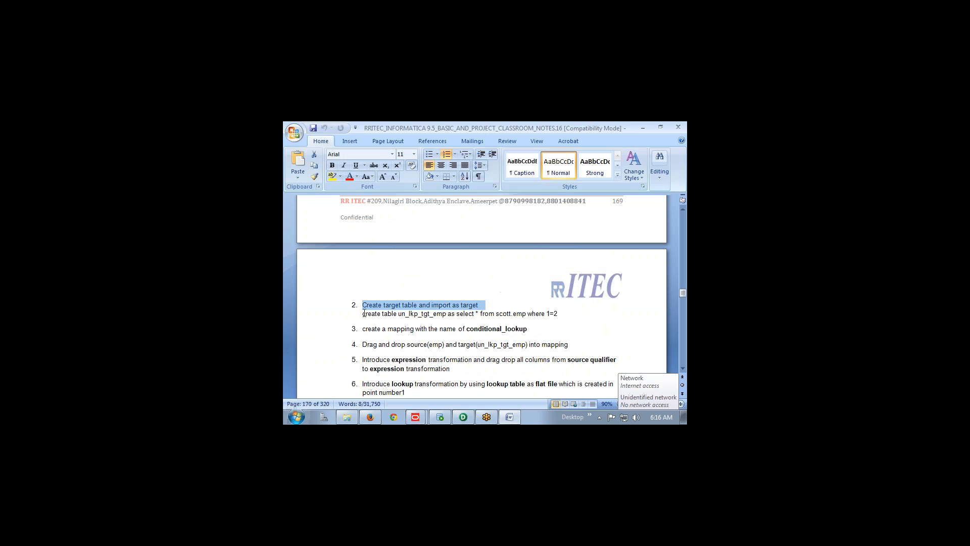
pyautogui.moveTo(364, 313); pyautogui.dragTo(560, 315)
pyautogui.hotkey('ctrl', 'c')
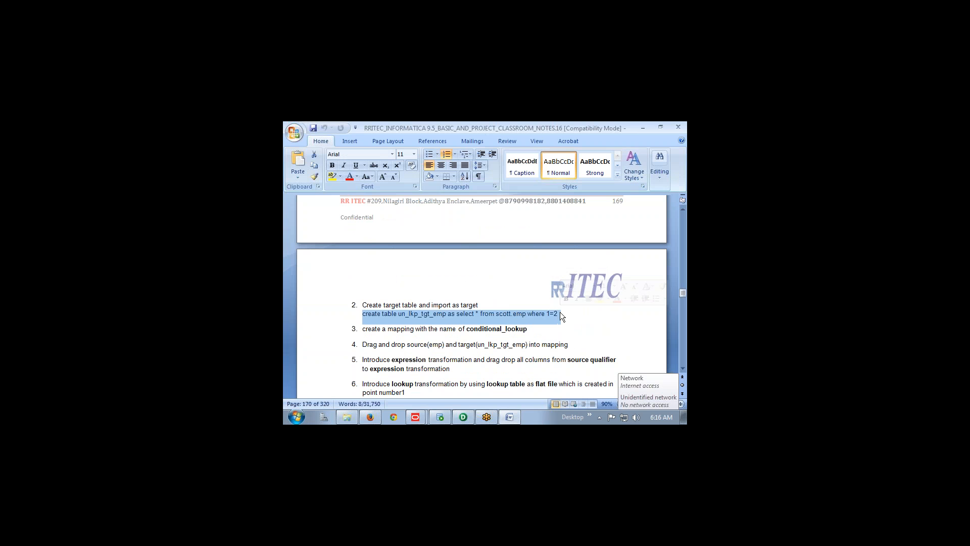
pyautogui.hotkey('alt', 'Tab')
pyautogui.hotkey('alt', 'Tab')
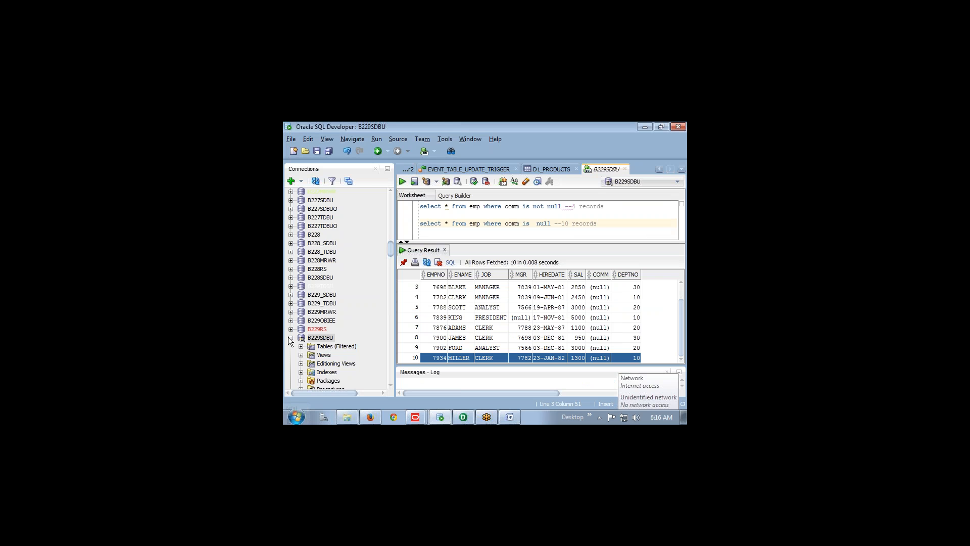
# Run the pasted create table un_lkp_tgt_emp statement in a B229TDBU worksheet, then return to Designer
pyautogui.click(290, 339)
pyautogui.doubleClick(319, 346)
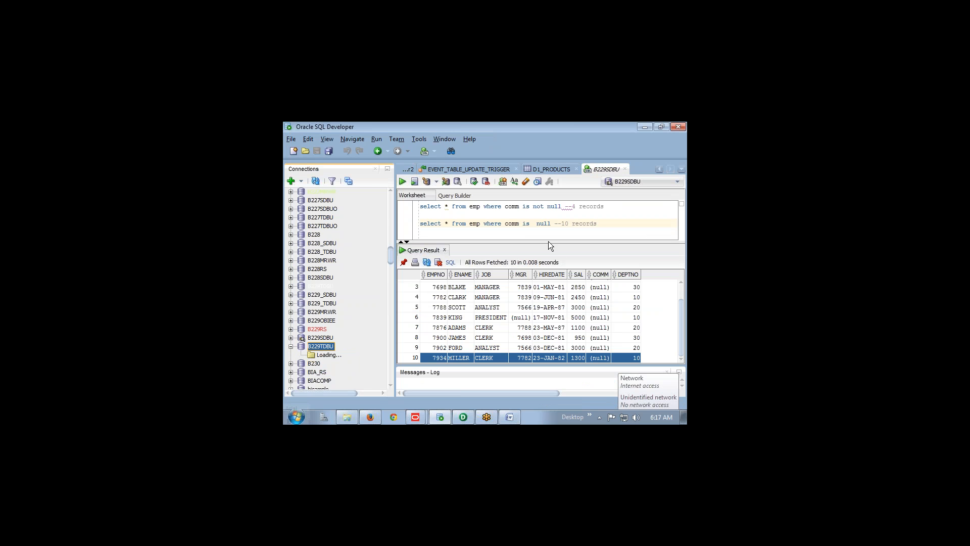
pyautogui.hotkey('ctrl', 'v')
pyautogui.hotkey('ctrl', 'a')
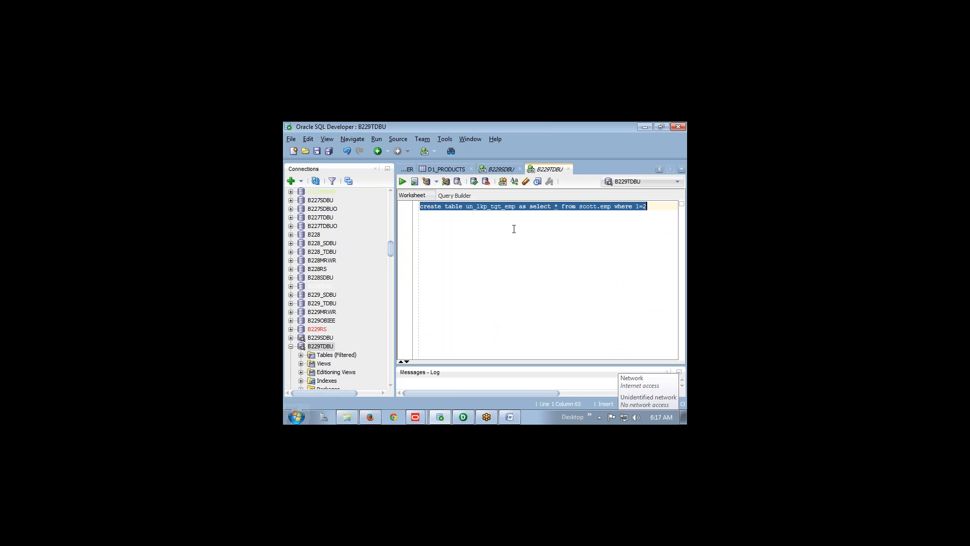
pyautogui.click(404, 179)
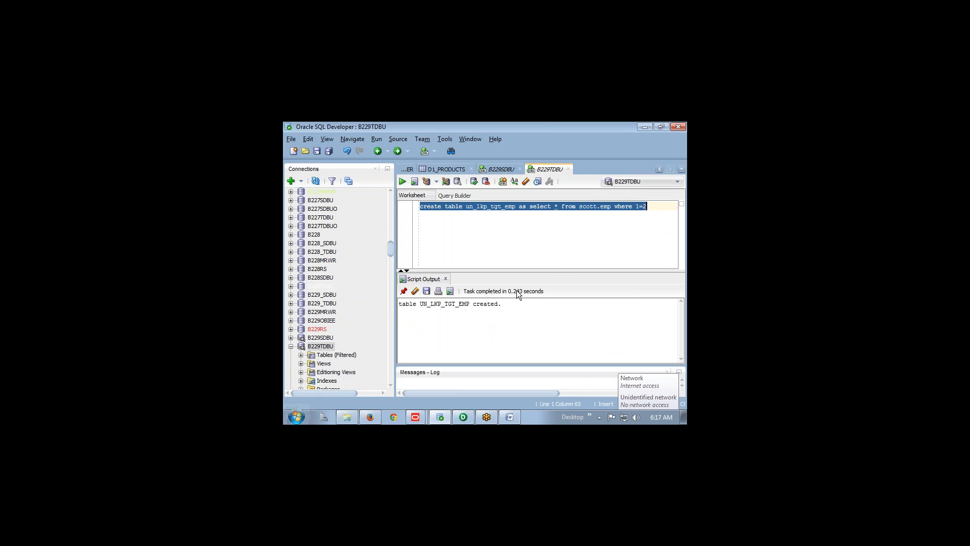
pyautogui.hotkey('alt', 'Tab')
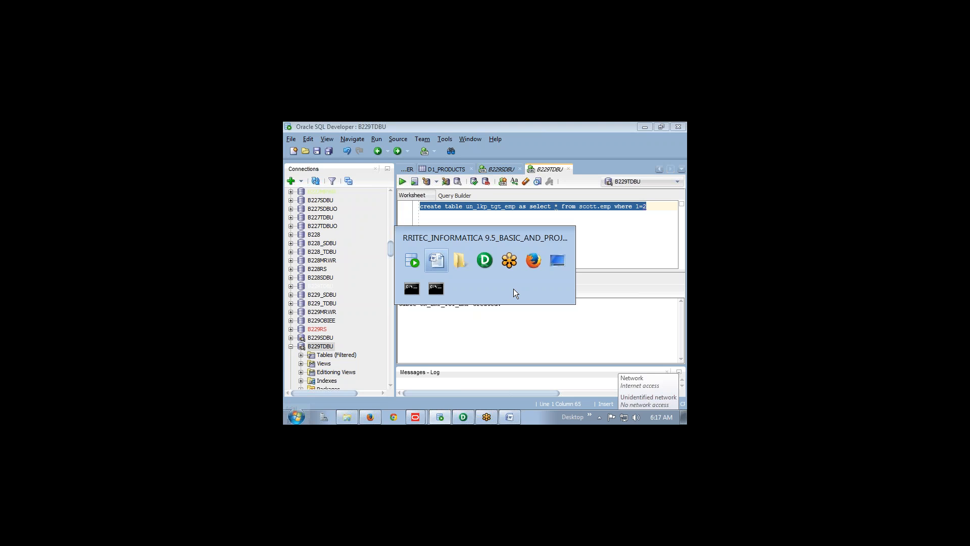
pyautogui.hotkey('alt', 'Tab')
pyautogui.hotkey('alt', 'Tab')
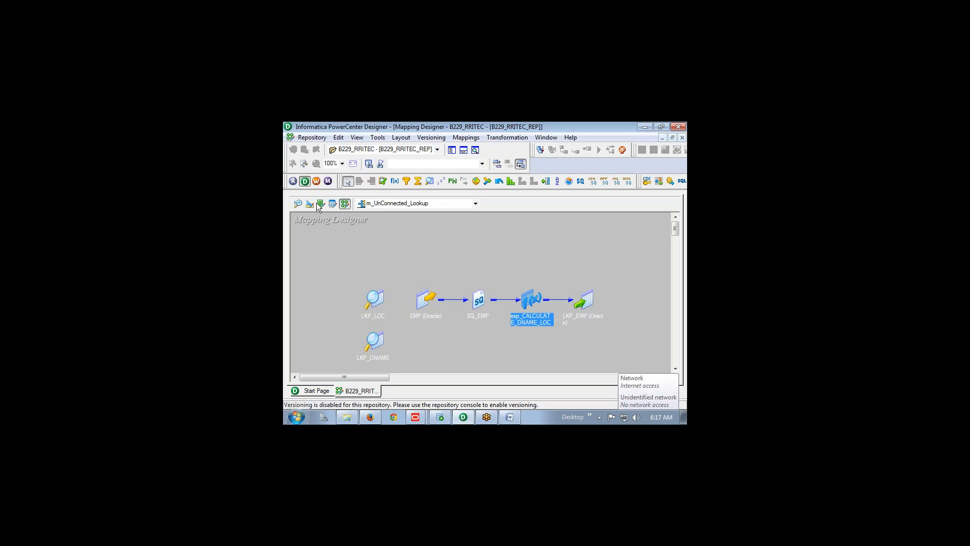
# Clear the Target Designer canvas and connect to the database for a target import, entering the password
pyautogui.click(310, 204)
pyautogui.rightClick(410, 238)
pyautogui.click(448, 204)
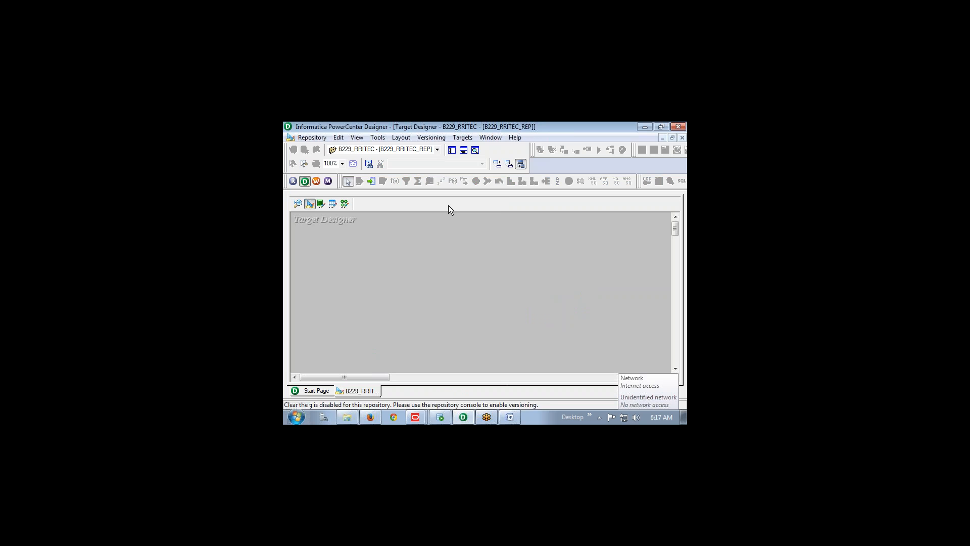
pyautogui.click(462, 137)
pyautogui.click(470, 148)
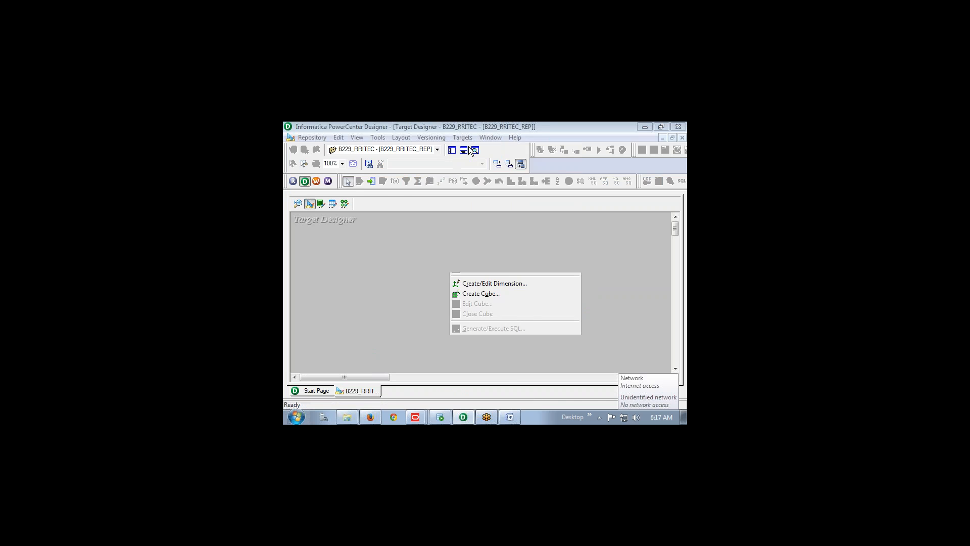
pyautogui.click(445, 236)
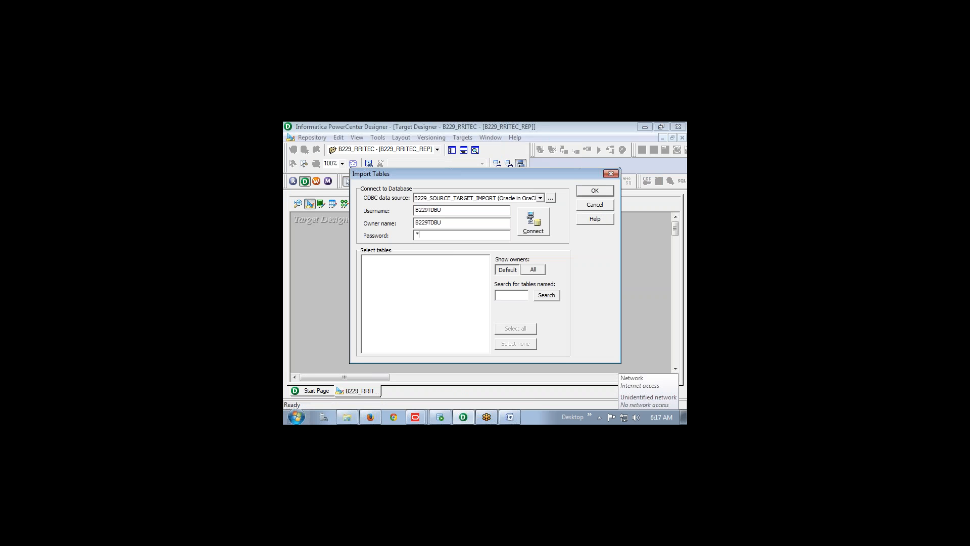
pyautogui.write('*********')
pyautogui.press('Return')
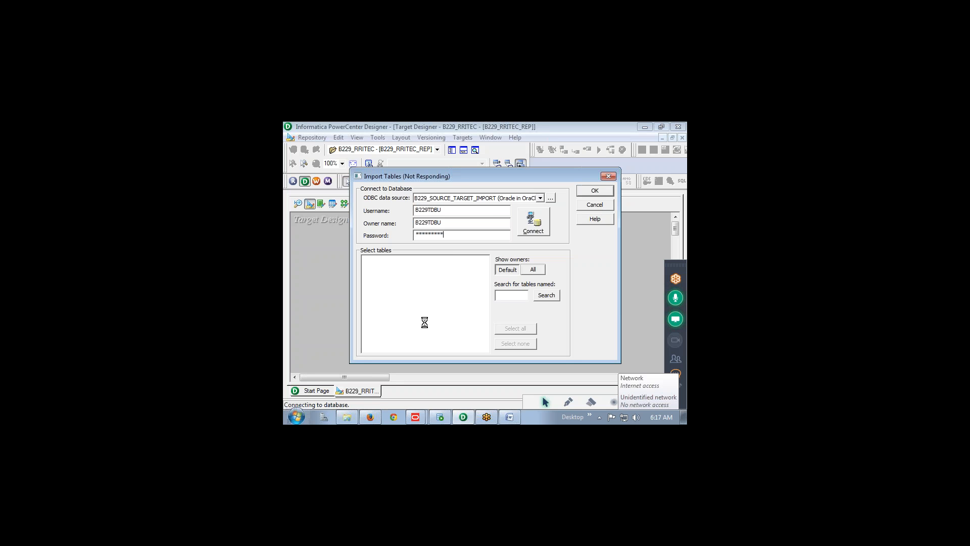
# Copy the mapping name conditional_lookup from the Word notes
pyautogui.hotkey('alt', 'Tab')
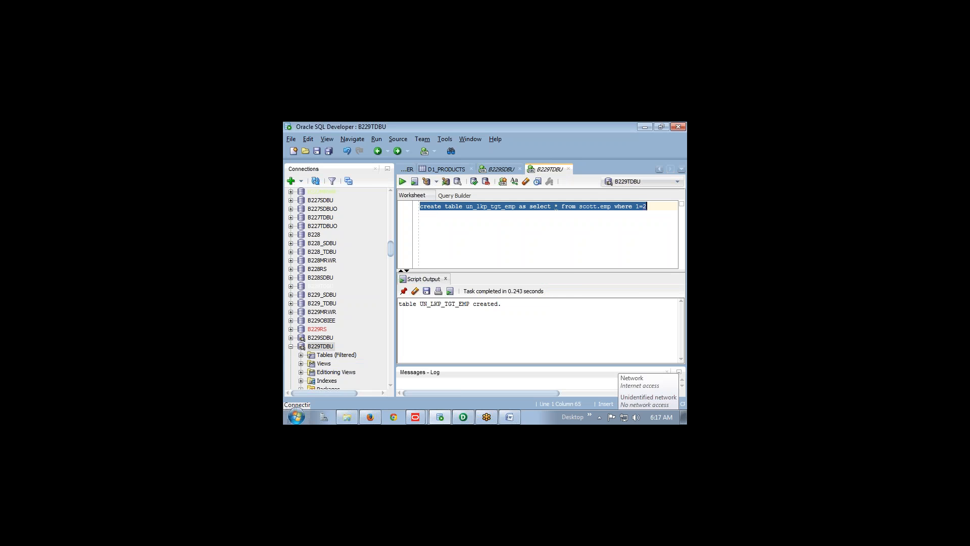
pyautogui.hotkey('alt', 'Tab')
pyautogui.hotkey('alt', 'Tab')
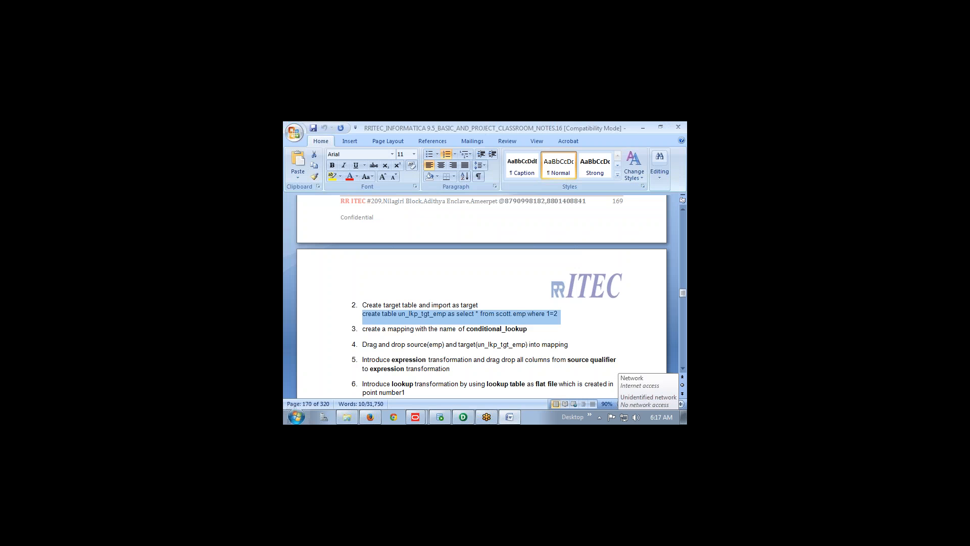
pyautogui.click(372, 330)
pyautogui.moveTo(362, 330); pyautogui.dragTo(527, 330)
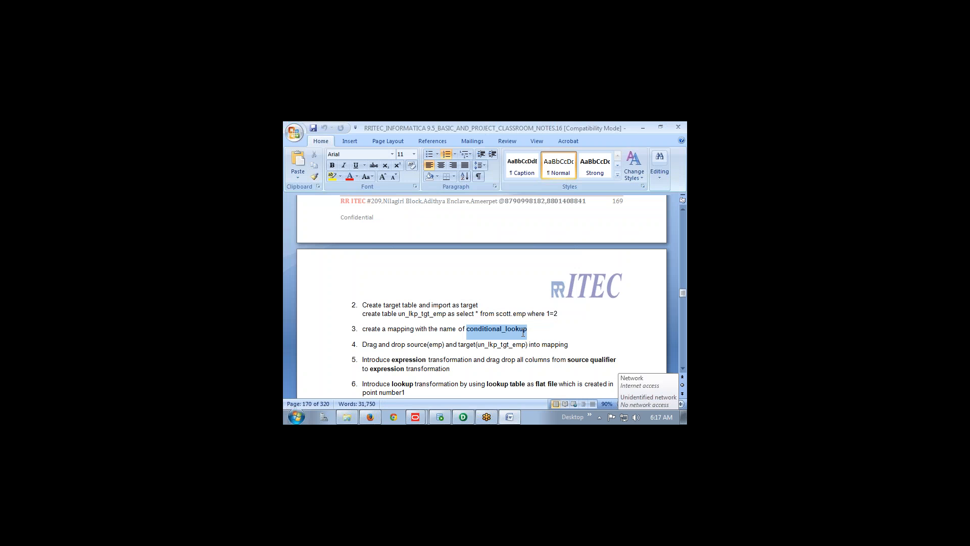
pyautogui.hotkey('alt', 'Tab')
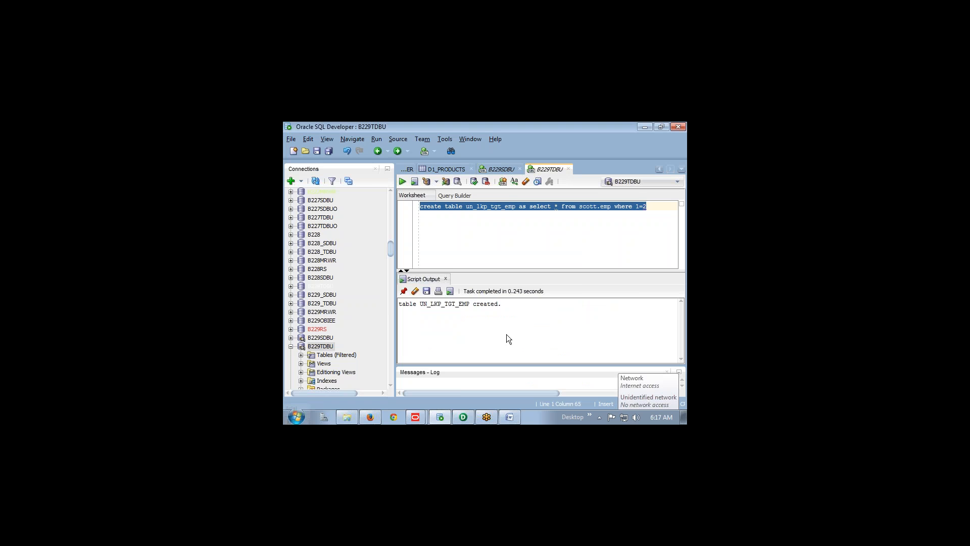
pyautogui.hotkey('alt', 'Tab')
pyautogui.hotkey('alt', 'Tab')
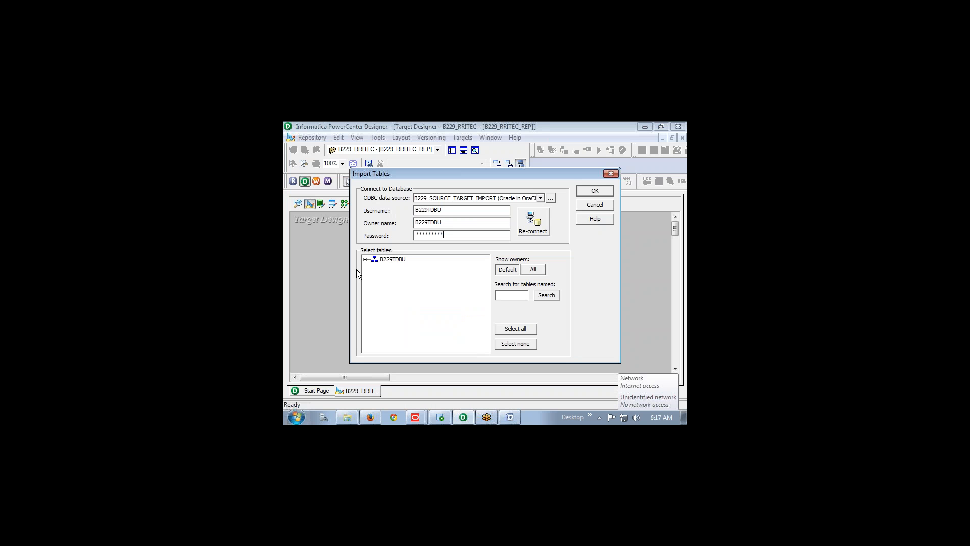
# Import UN_LKP_TGT_EMP from the B229TDBU tables list as a target definition
pyautogui.click(365, 260)
pyautogui.click(375, 267)
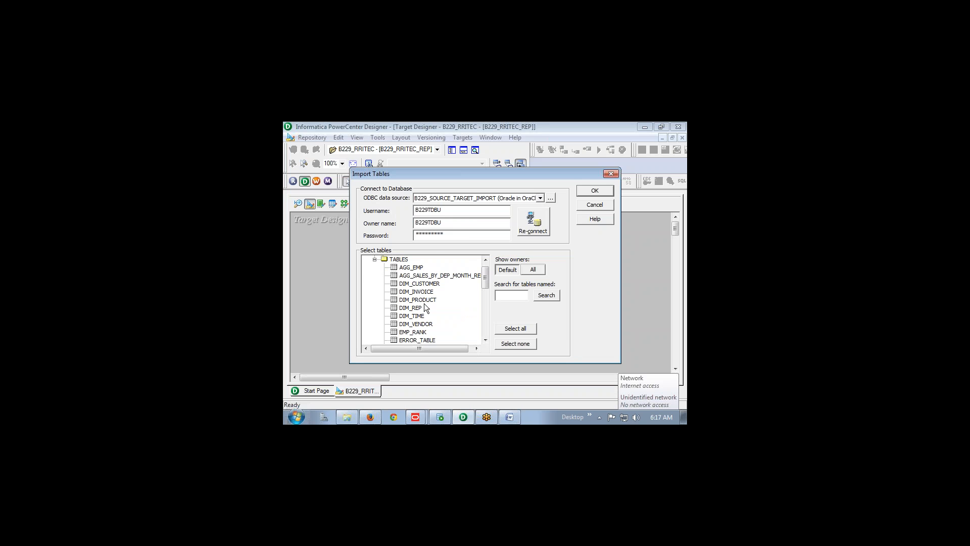
pyautogui.scroll(-3, 427, 309)
pyautogui.hotkey('alt', 'Tab')
pyautogui.hotkey('alt', 'Tab')
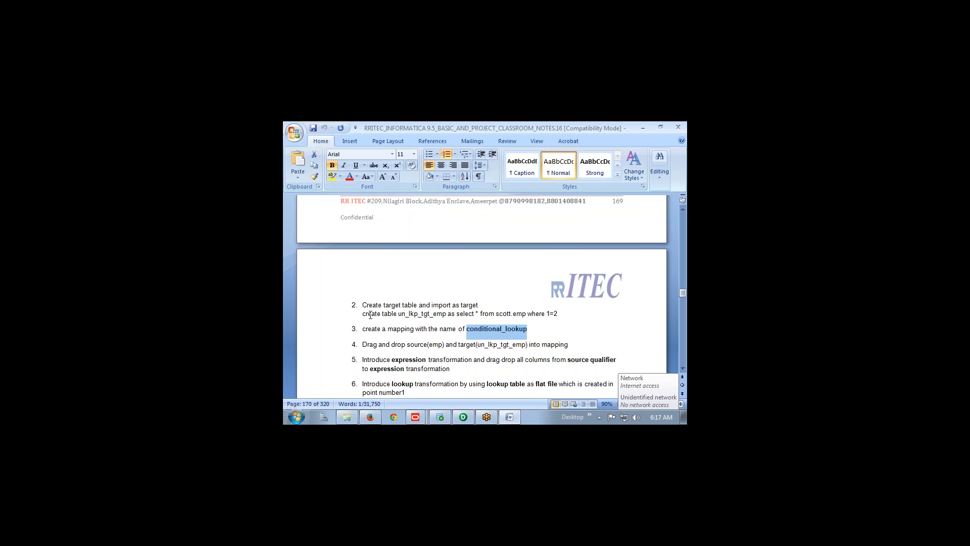
pyautogui.hotkey('alt', 'Tab')
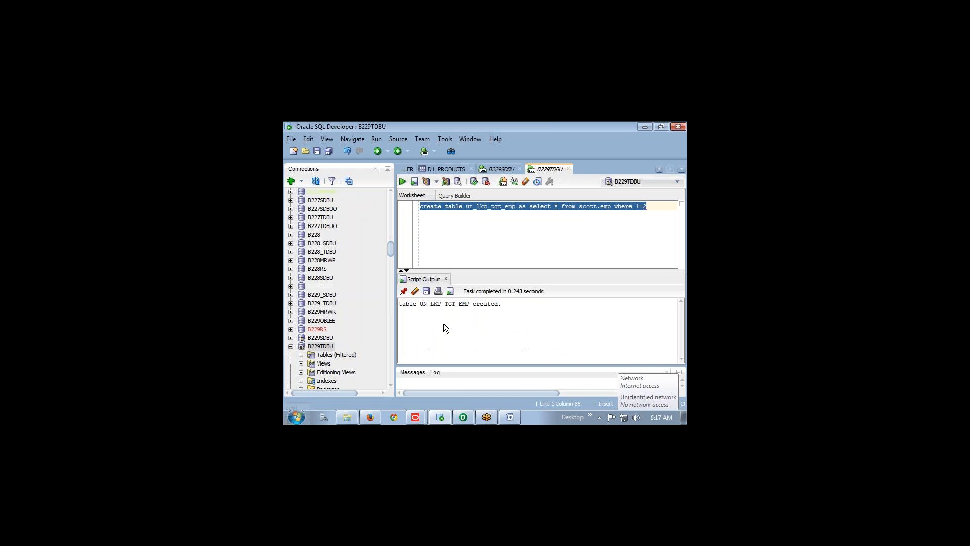
pyautogui.hotkey('alt', 'Tab')
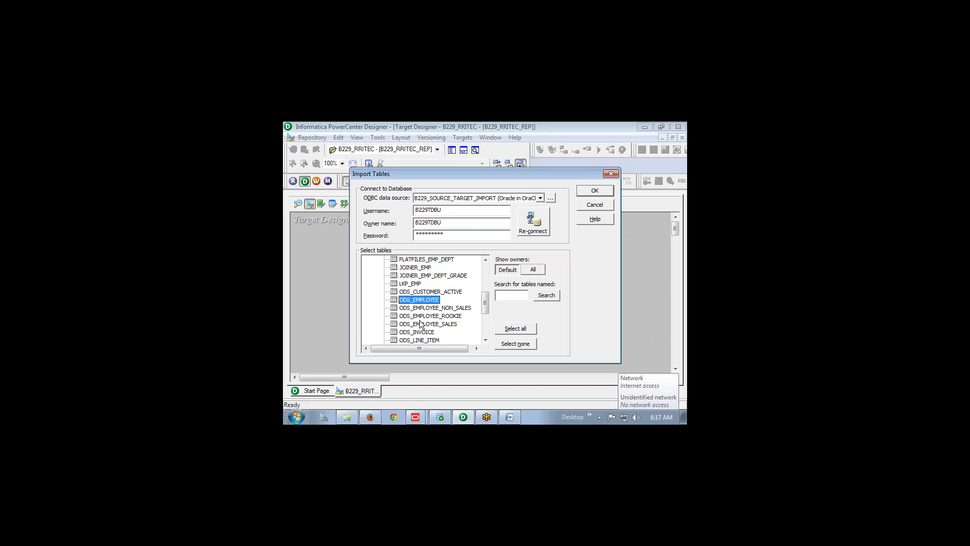
pyautogui.scroll(-4, 420, 324)
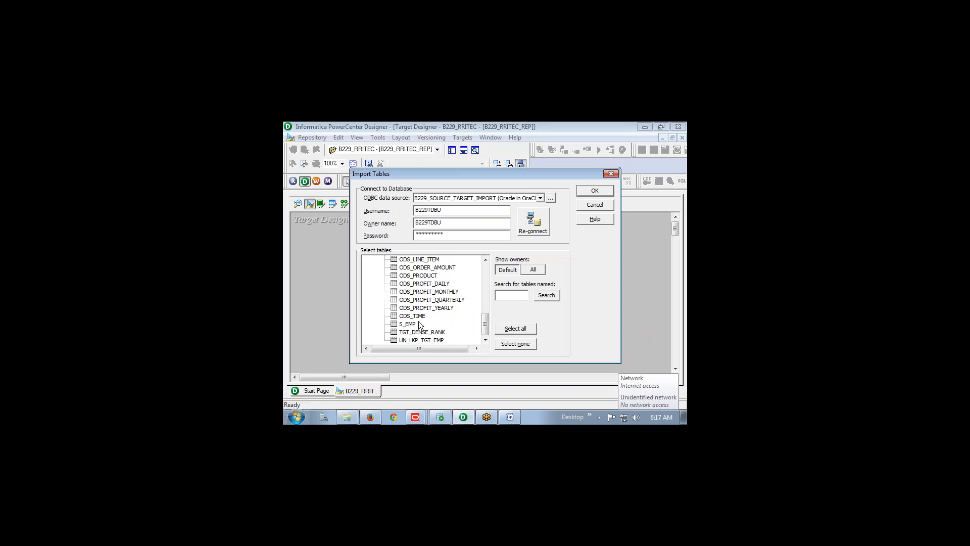
pyautogui.click(595, 192)
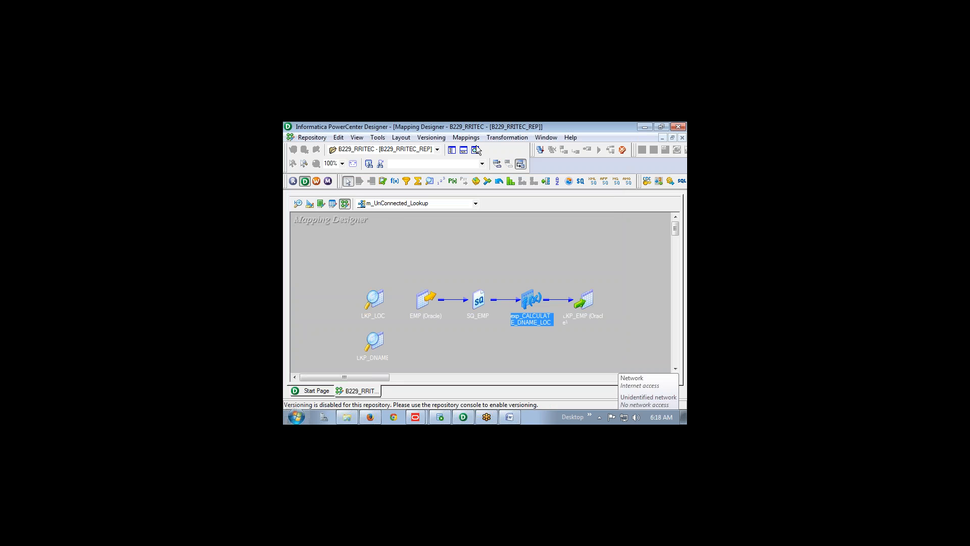
# Create a new mapping named conditional_lookup and show the repository Navigator beside it
pyautogui.click(466, 137)
pyautogui.click(470, 148)
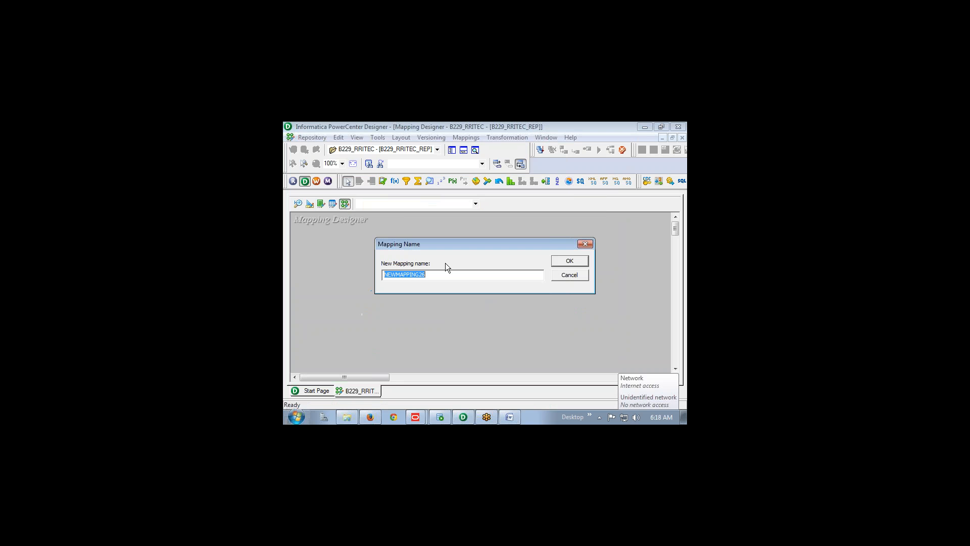
pyautogui.write('conditional_lookup')
pyautogui.click(569, 261)
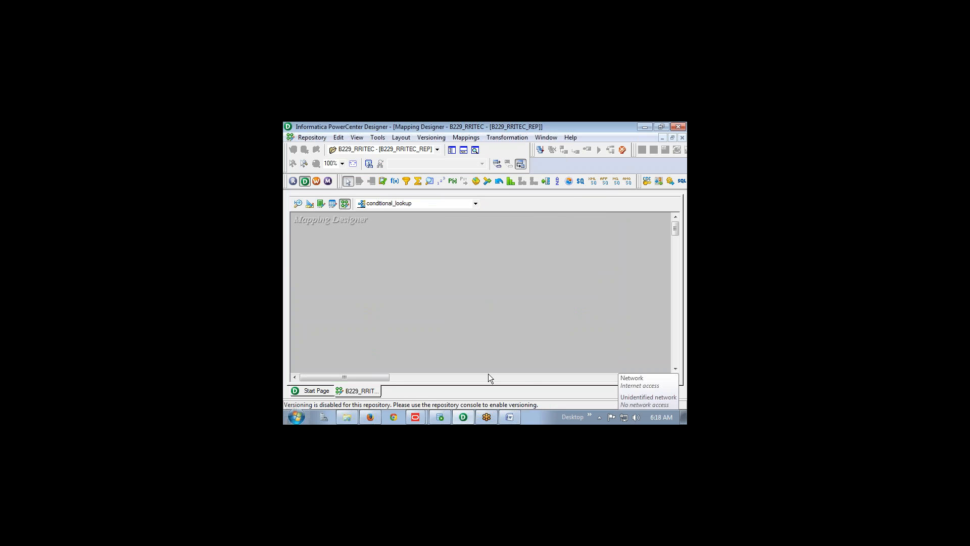
pyautogui.click(454, 153)
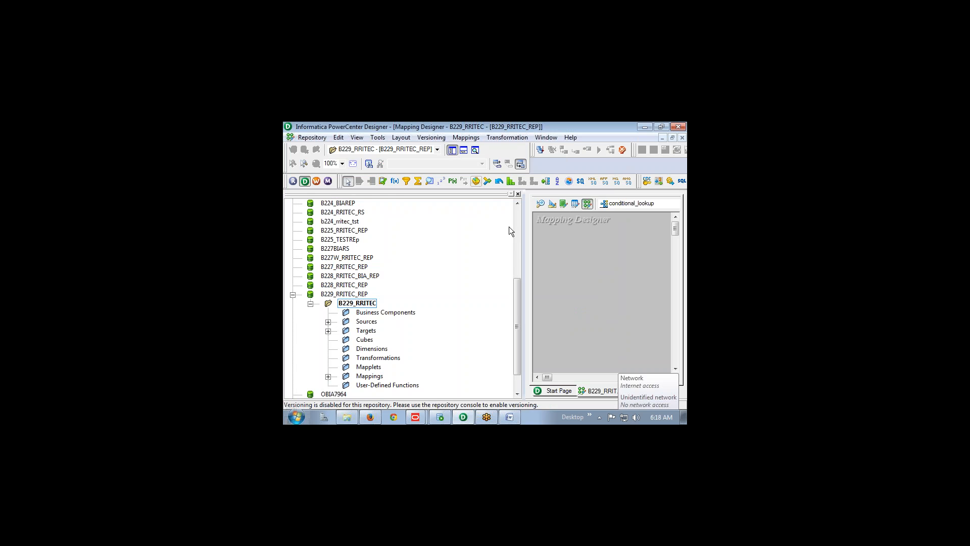
# Read step 4 in the Word notes, then return to Designer
pyautogui.hotkey('alt', 'Tab')
pyautogui.hotkey('alt', 'Tab')
pyautogui.hotkey('alt', 'Tab')
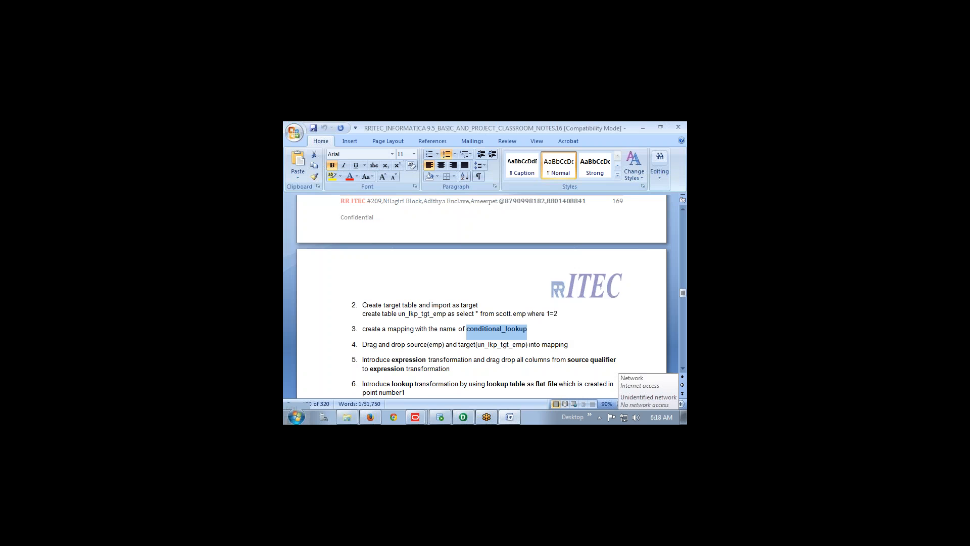
pyautogui.scroll(-1, 372, 315)
pyautogui.moveTo(363, 323); pyautogui.dragTo(571, 323)
pyautogui.hotkey('alt', 'Tab')
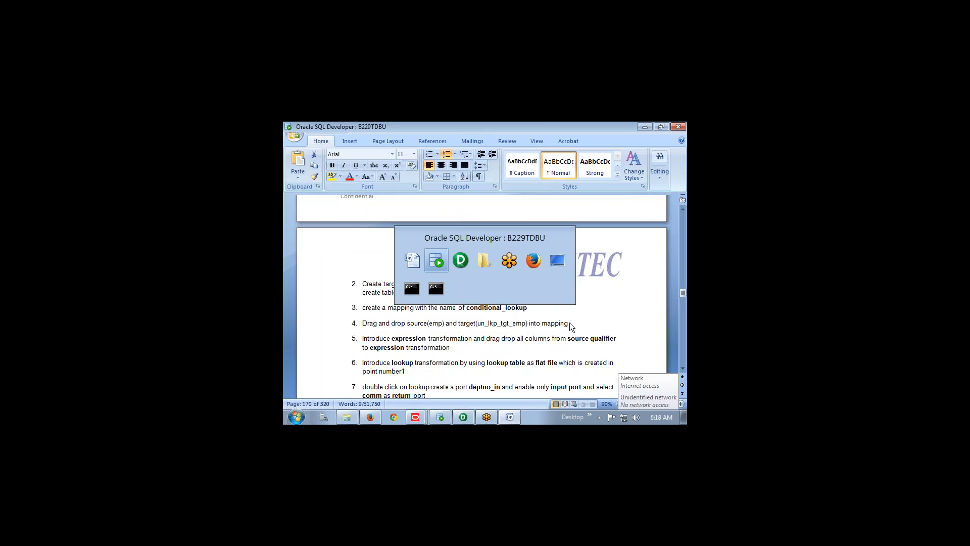
pyautogui.hotkey('alt', 'Tab')
pyautogui.hotkey('alt', 'Tab')
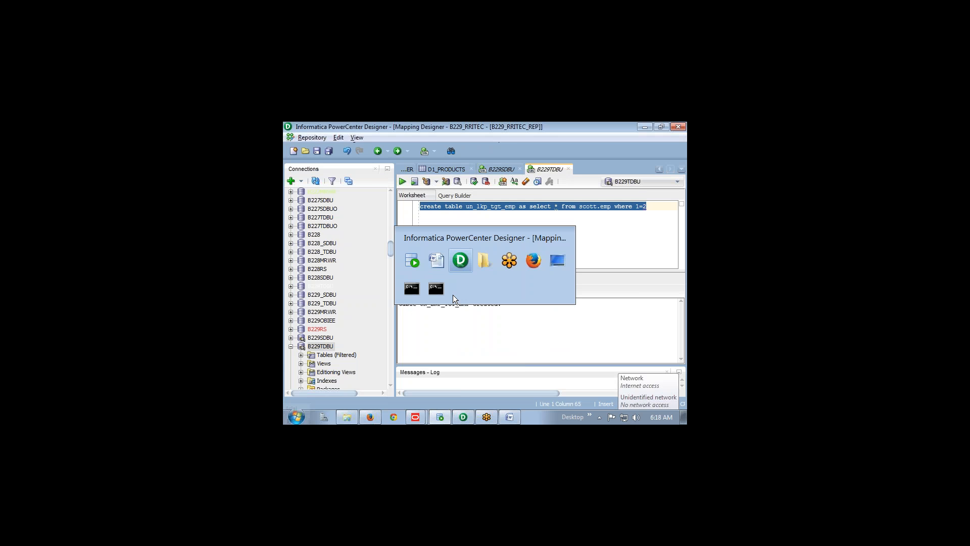
# Drag the EMP source from B229_SOURCE_TARGET_IMPORT into the mapping, bringing SQ_EMP along
pyautogui.click(328, 322)
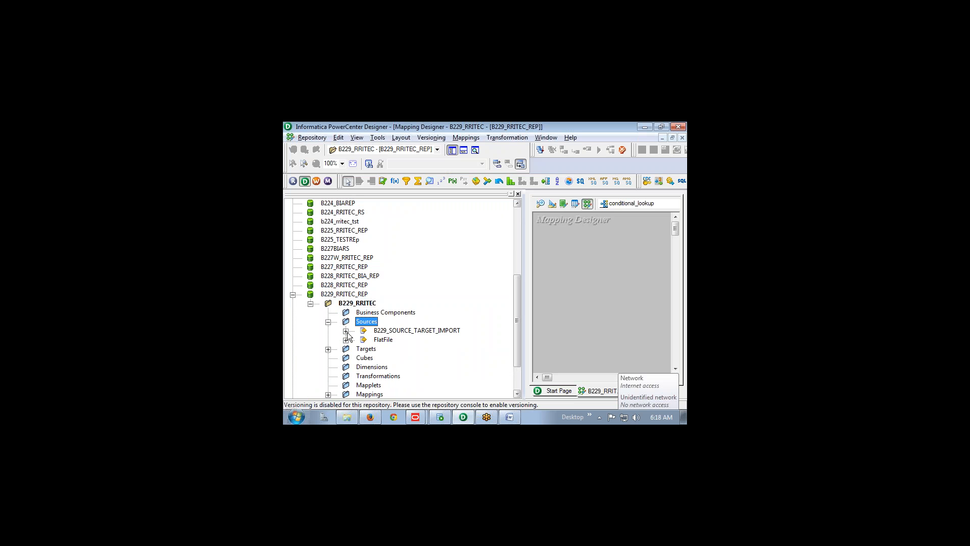
pyautogui.click(346, 332)
pyautogui.moveTo(397, 324); pyautogui.dragTo(581, 283)
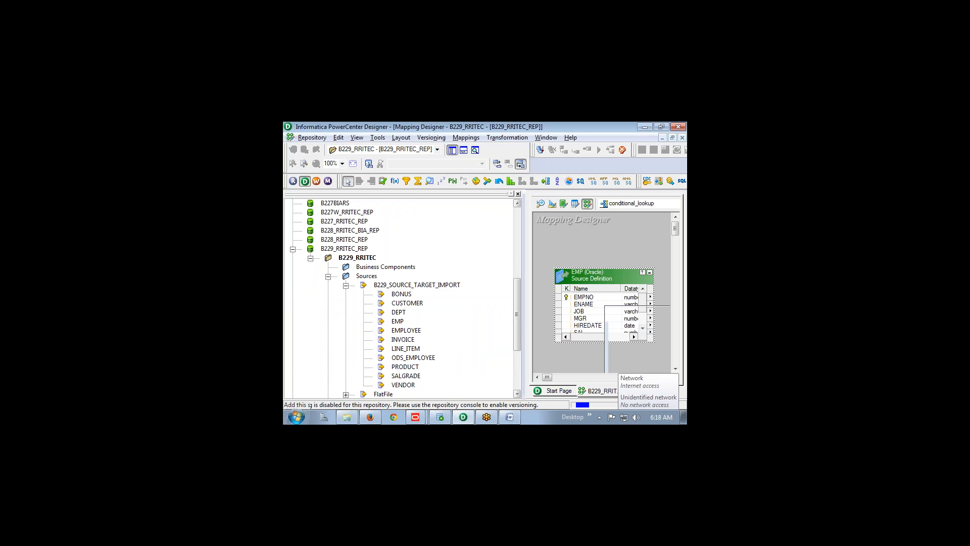
pyautogui.click(384, 330)
pyautogui.scroll(-4, 385, 331)
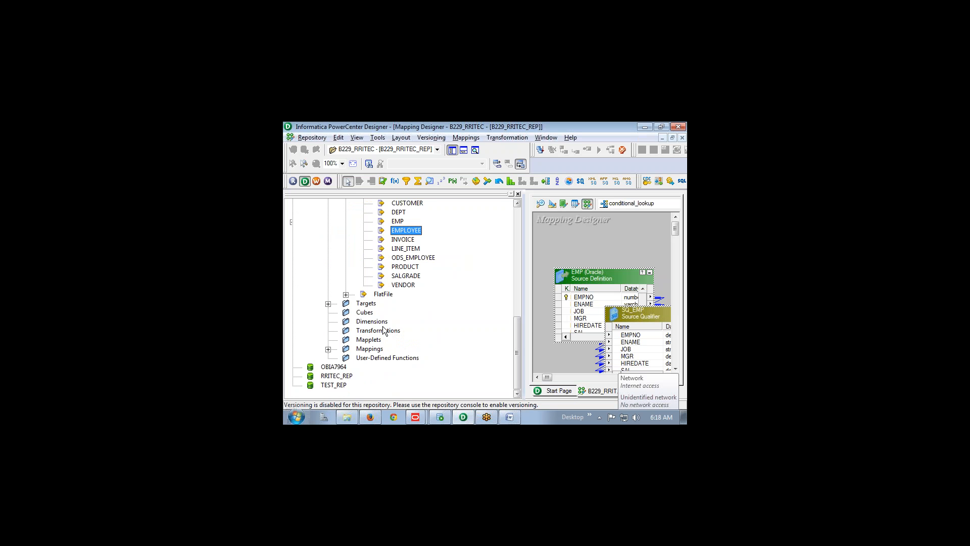
# Add the UN_LKP_TGT_EMP target, hide the Navigator, and arrange EMP, SQ_EMP and the target
pyautogui.click(329, 303)
pyautogui.scroll(-5, 404, 317)
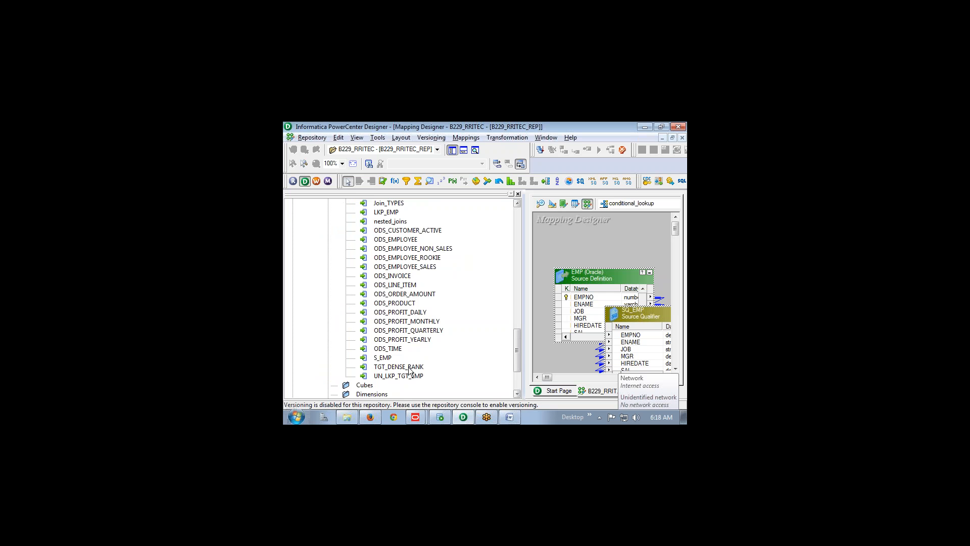
pyautogui.moveTo(412, 376); pyautogui.dragTo(656, 236)
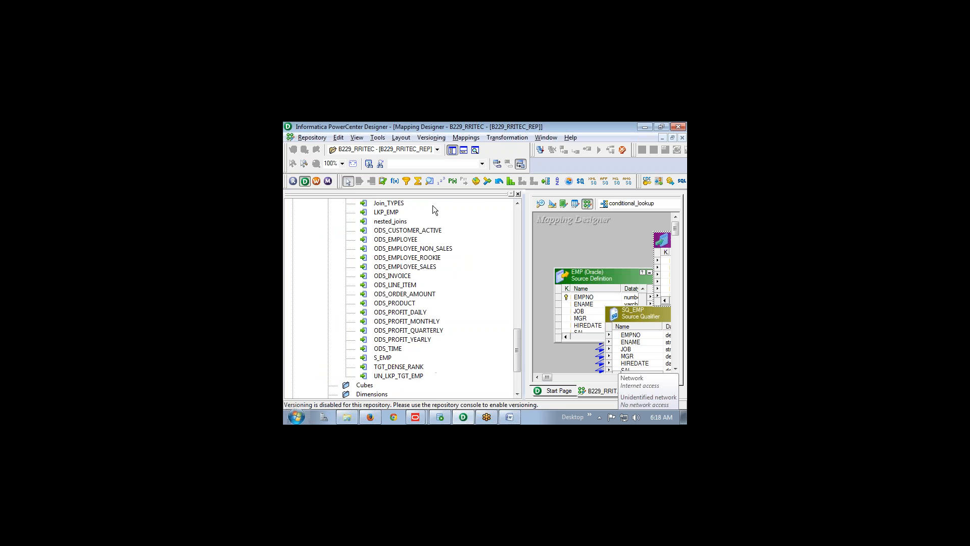
pyautogui.click(520, 195)
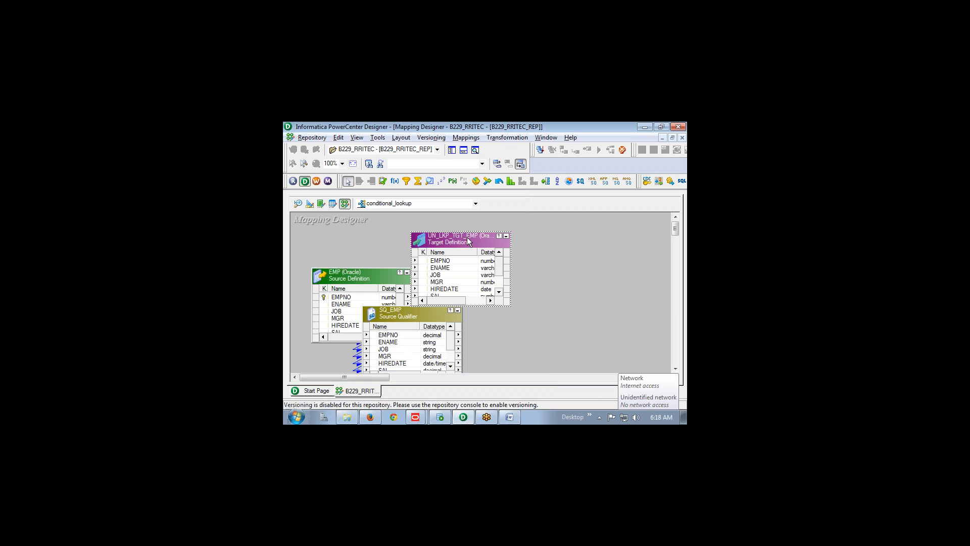
pyautogui.moveTo(467, 238); pyautogui.dragTo(600, 239)
pyautogui.moveTo(359, 277); pyautogui.dragTo(316, 263)
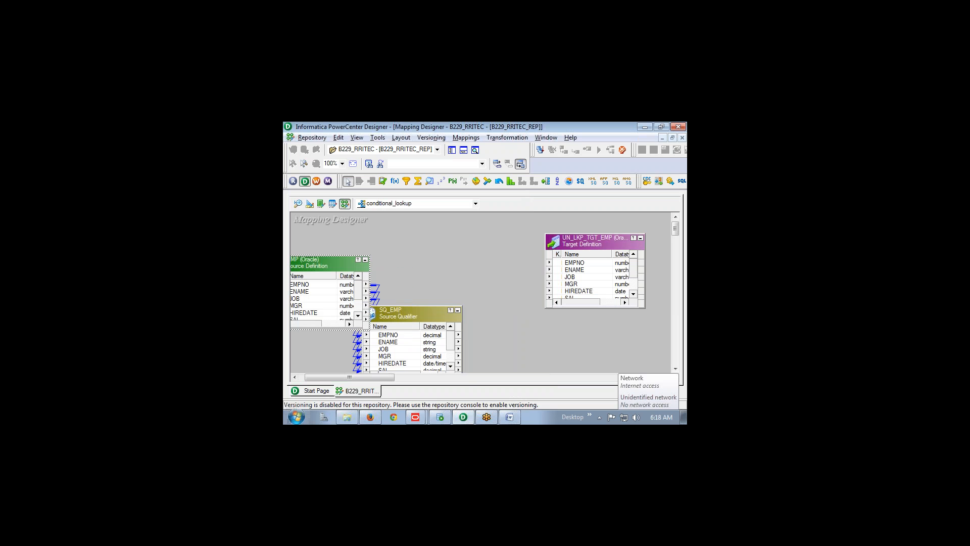
pyautogui.moveTo(403, 317); pyautogui.dragTo(449, 270)
pyautogui.hotkey('alt', 'Tab')
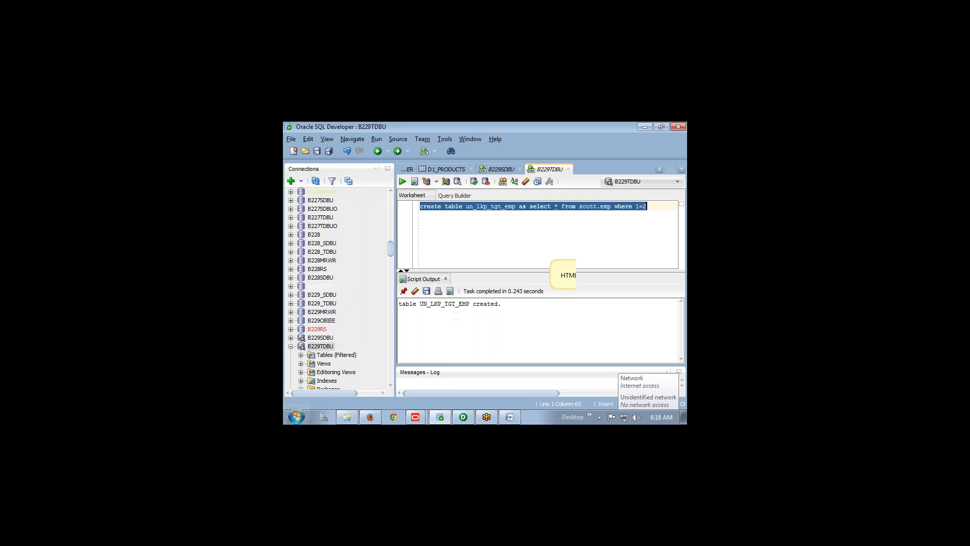
# Highlight and read step 5 on adding an expression transformation, then go back to Designer
pyautogui.hotkey('alt', 'Tab')
pyautogui.hotkey('alt', 'Tab')
pyautogui.press('Tab')
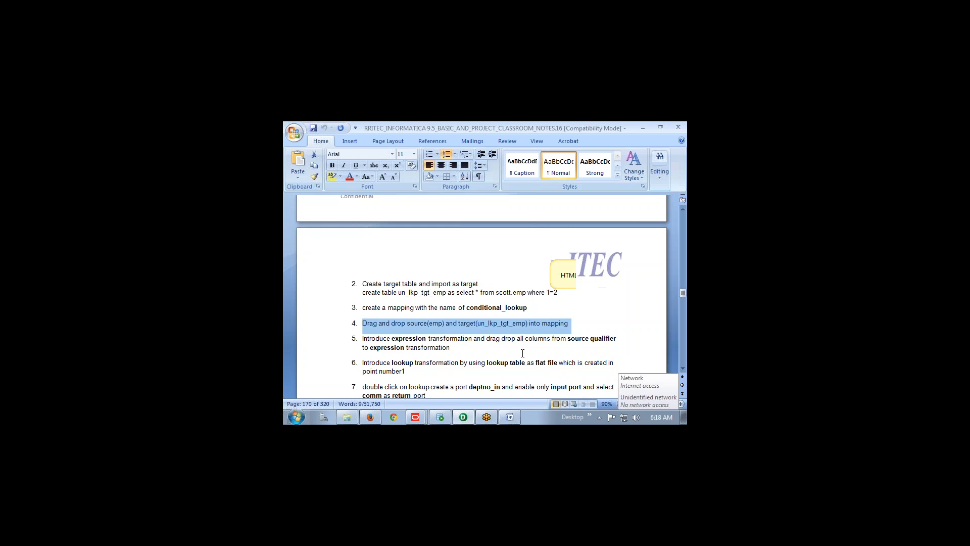
pyautogui.moveTo(362, 339); pyautogui.dragTo(399, 338)
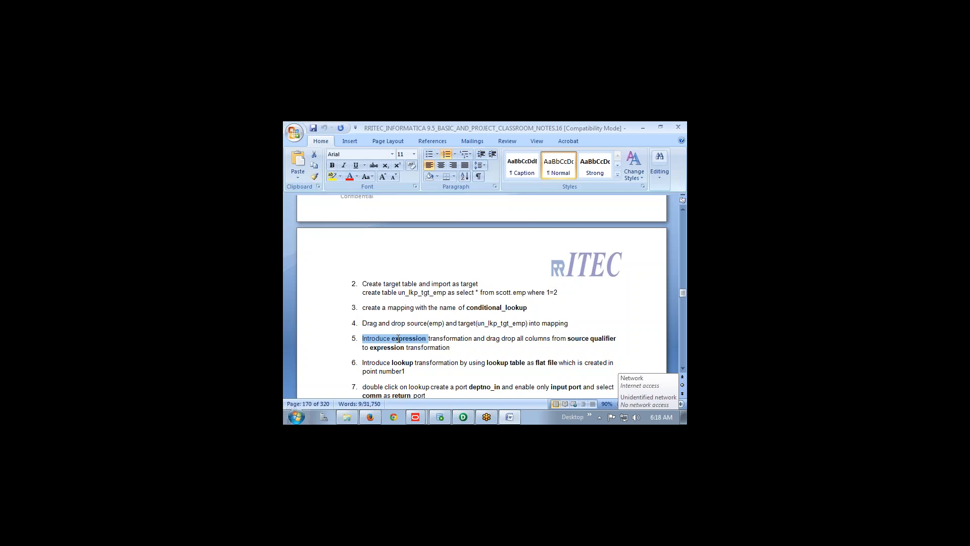
pyautogui.moveTo(421, 340); pyautogui.dragTo(619, 349)
pyautogui.scroll(-2, 489, 346)
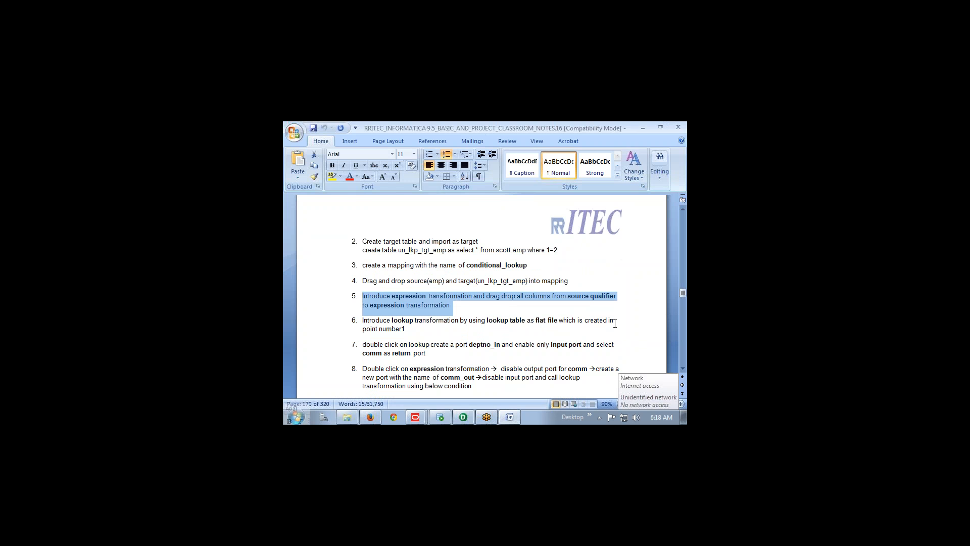
pyautogui.moveTo(404, 327); pyautogui.dragTo(354, 305)
pyautogui.hotkey('alt', 'Tab')
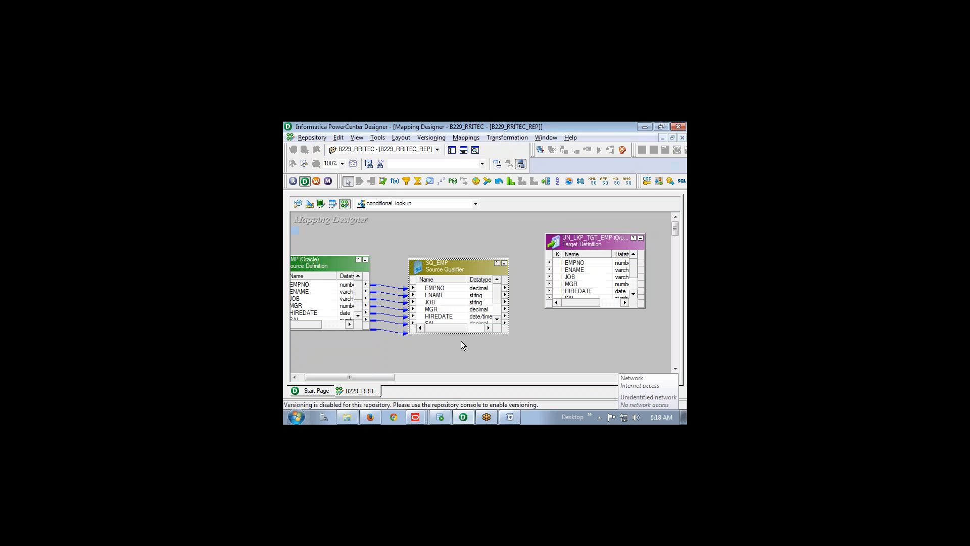
# Add an EXPTRANS expression and link all SQ_EMP ports, EMPNO through DEPTNO, into it
pyautogui.click(396, 180)
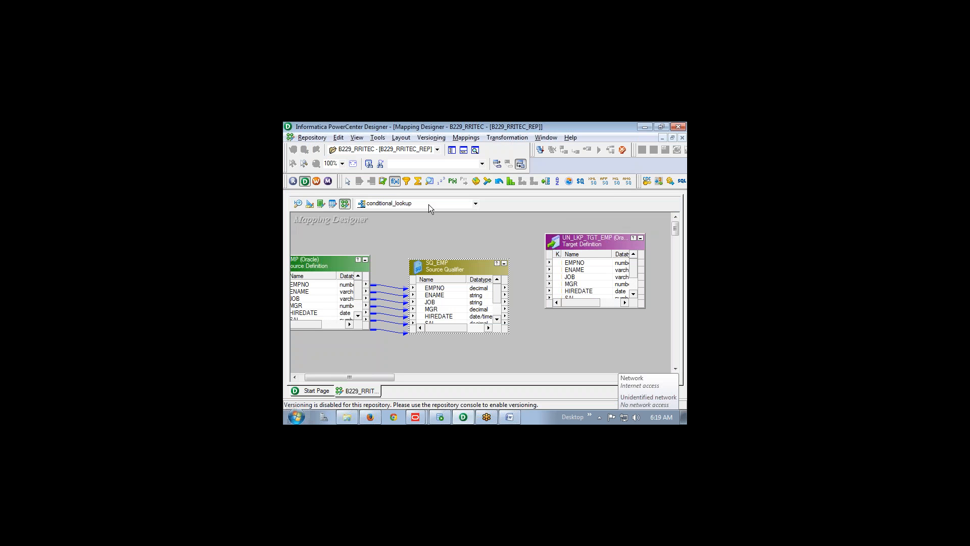
pyautogui.click(512, 231)
pyautogui.click(451, 289)
pyautogui.scroll(-1, 444, 306)
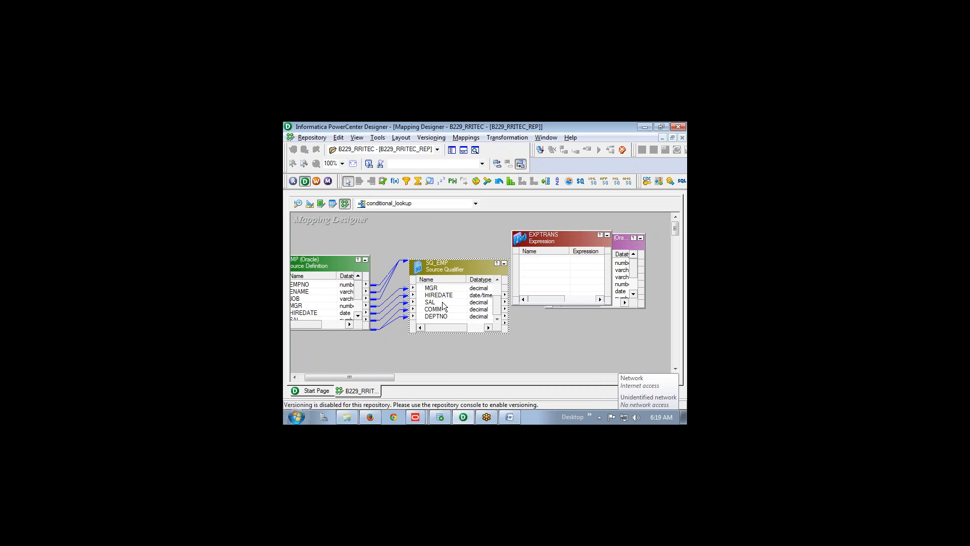
pyautogui.keyDown('shift'); pyautogui.click(439, 317); pyautogui.keyUp('shift')
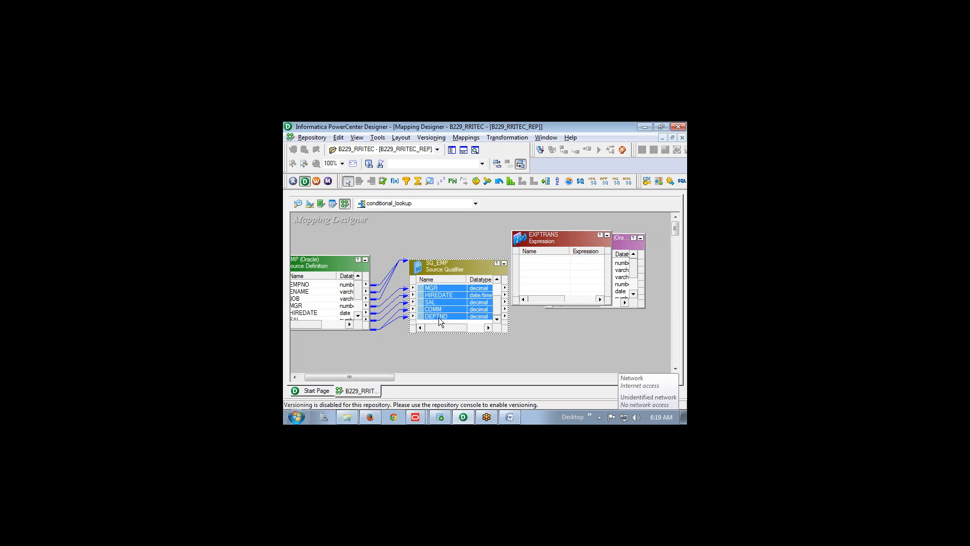
pyautogui.moveTo(433, 289); pyautogui.dragTo(556, 267)
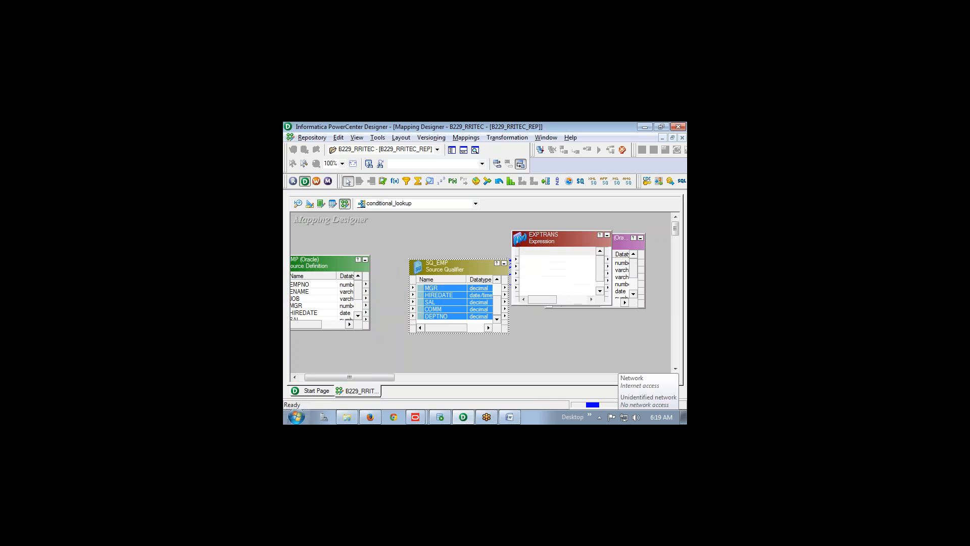
# Collapse SQ_EMP and EMP to icons and rearrange SQ_EMP, EXPTRANS and UN_LKP_TGT_EMP
pyautogui.click(503, 263)
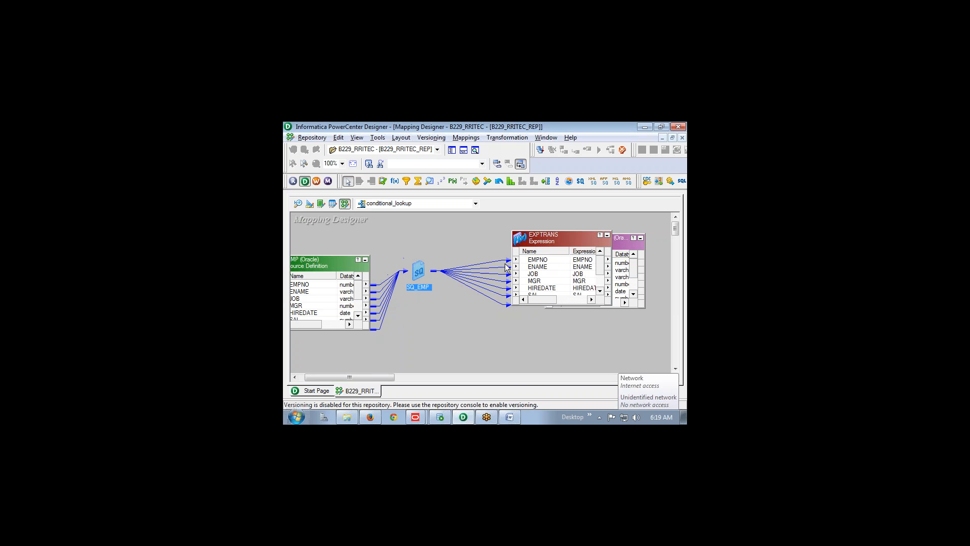
pyautogui.moveTo(536, 238); pyautogui.dragTo(471, 249)
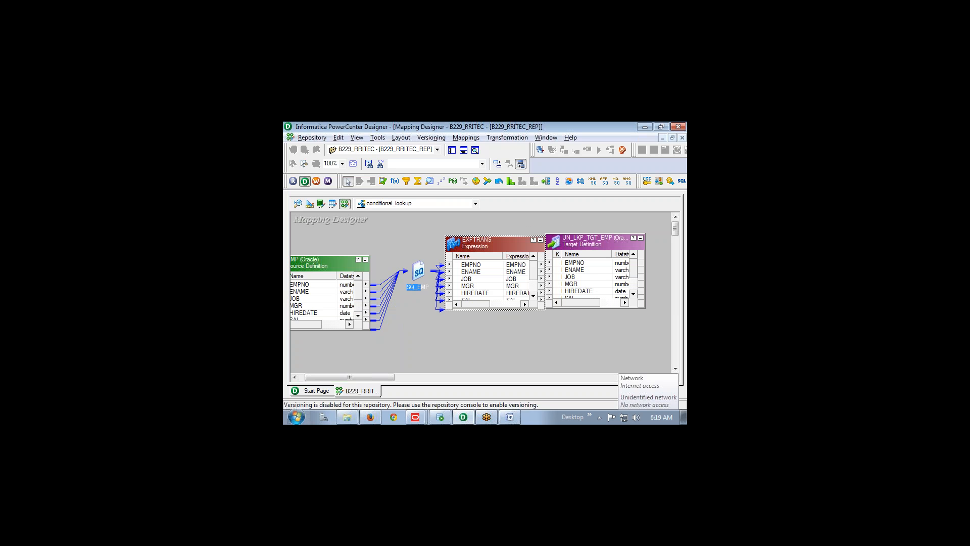
pyautogui.click(365, 262)
pyautogui.moveTo(419, 273); pyautogui.dragTo(338, 264)
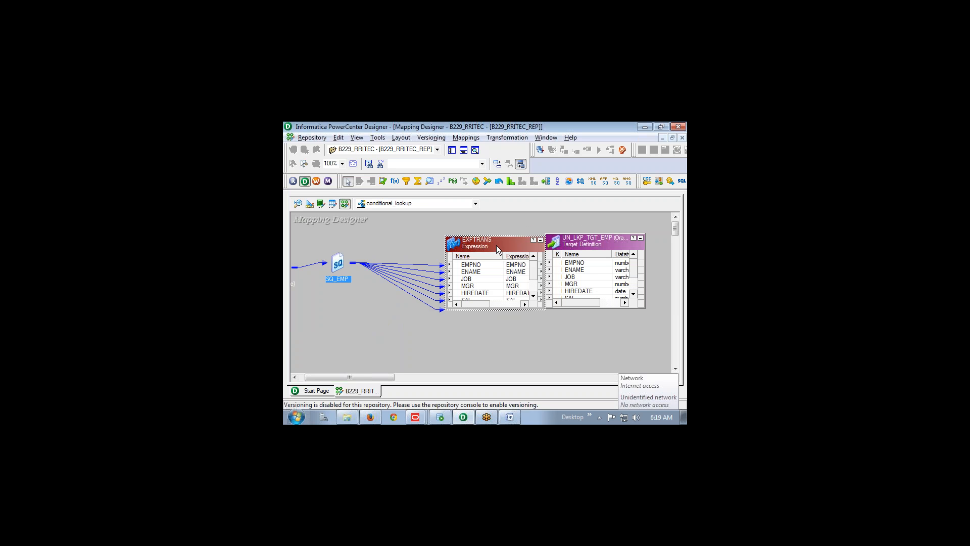
pyautogui.moveTo(496, 244); pyautogui.dragTo(413, 241)
pyautogui.moveTo(604, 245); pyautogui.dragTo(639, 240)
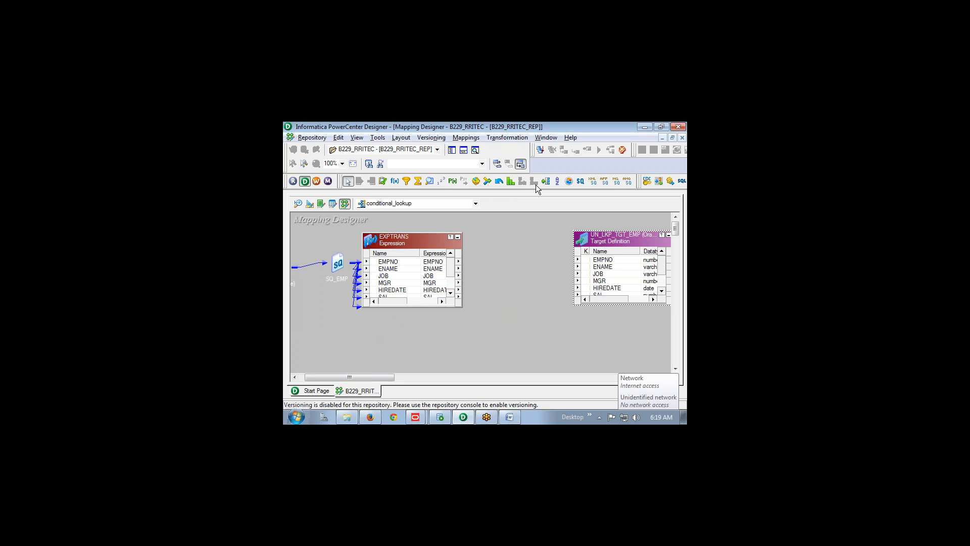
# Create a lookup transformation sourced from the Default_comm flat file in the LkpFiles folder
pyautogui.click(429, 182)
pyautogui.click(501, 238)
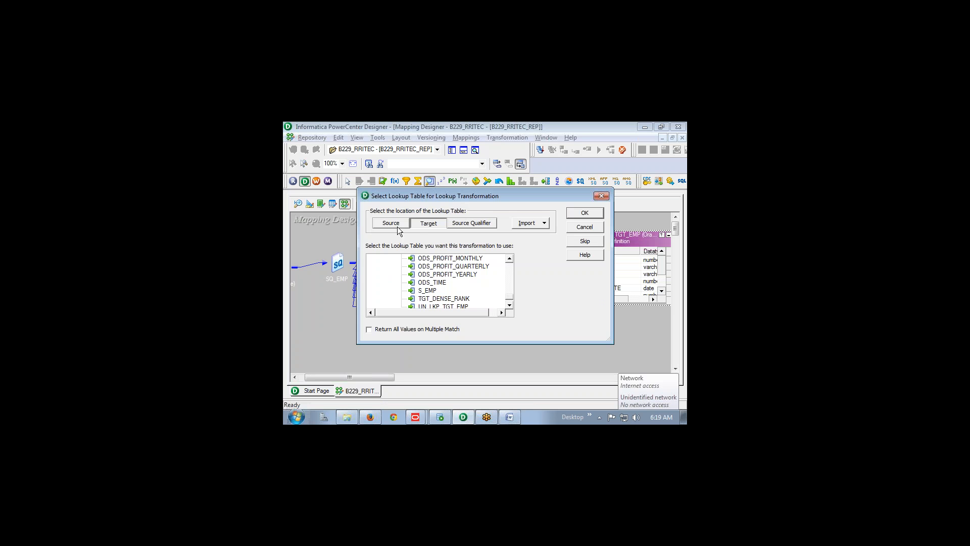
pyautogui.click(540, 224)
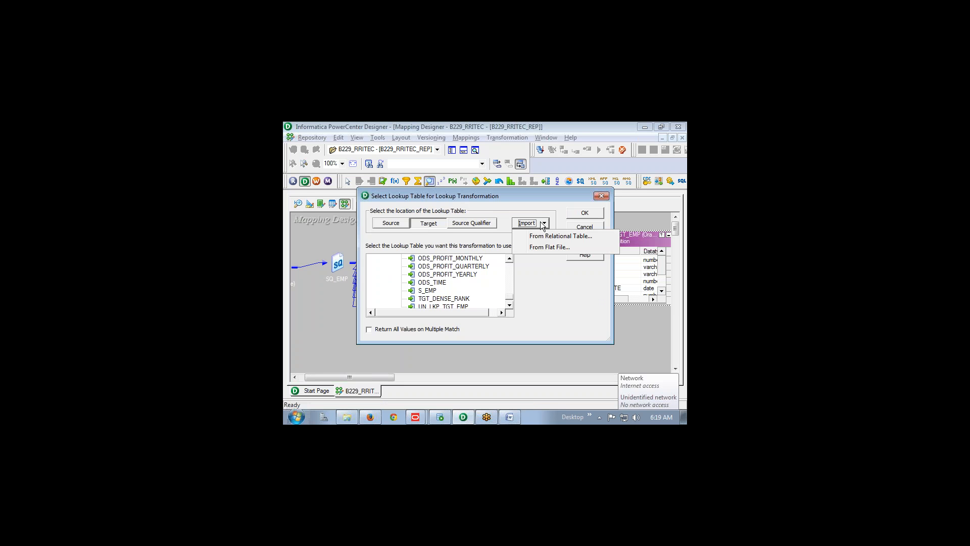
pyautogui.click(554, 247)
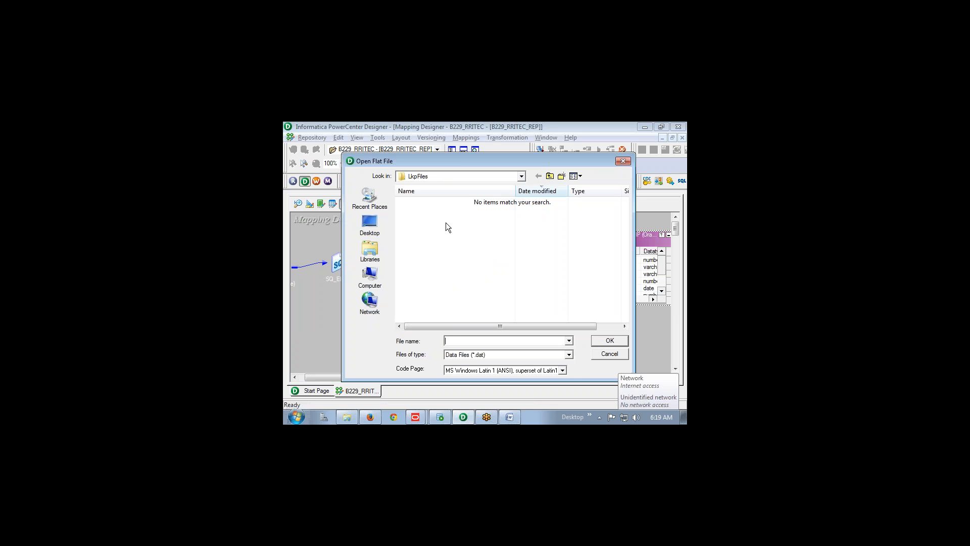
pyautogui.click(509, 356)
pyautogui.click(478, 372)
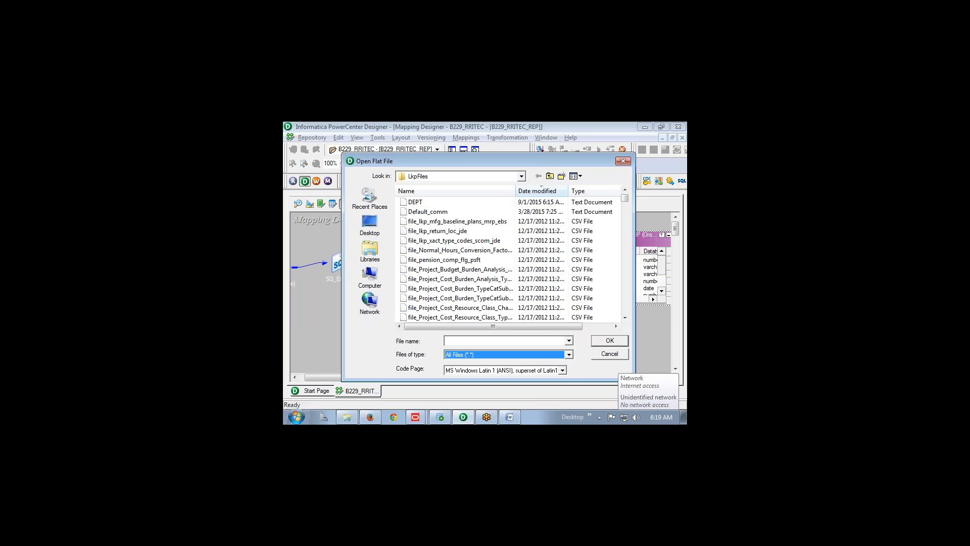
pyautogui.click(435, 212)
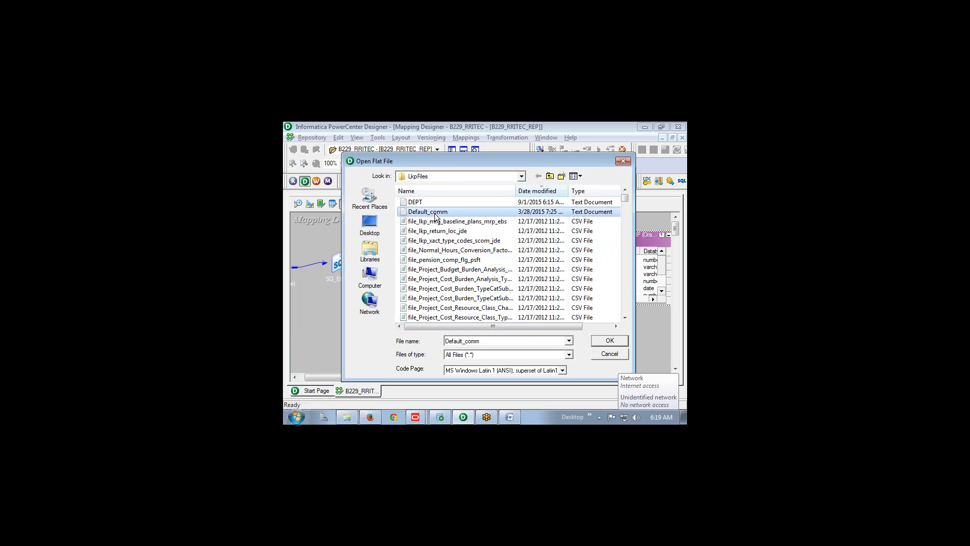
pyautogui.click(598, 342)
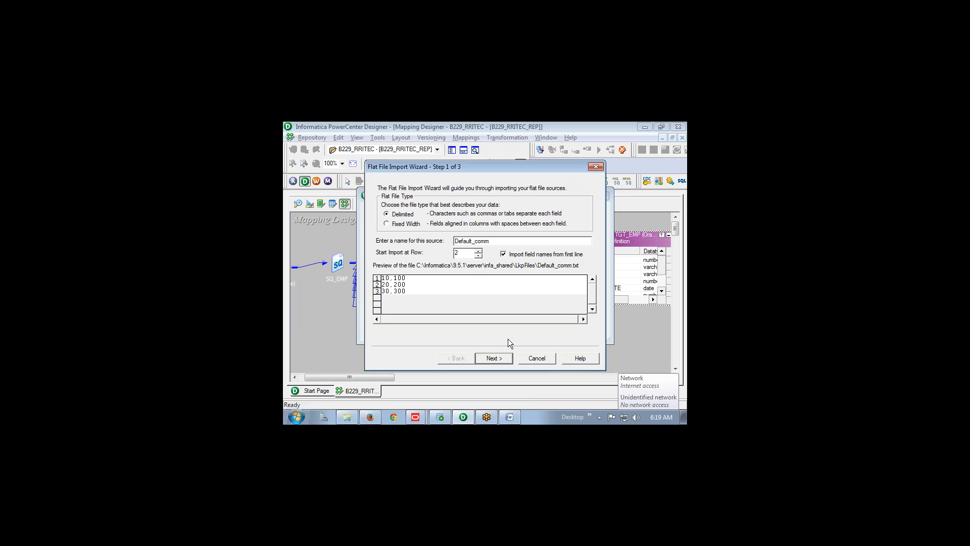
# Finish the flat file import wizard, place LKPTRANS below EXPTRANS, and enlarge EXPTRANS to show all ports
pyautogui.click(507, 357)
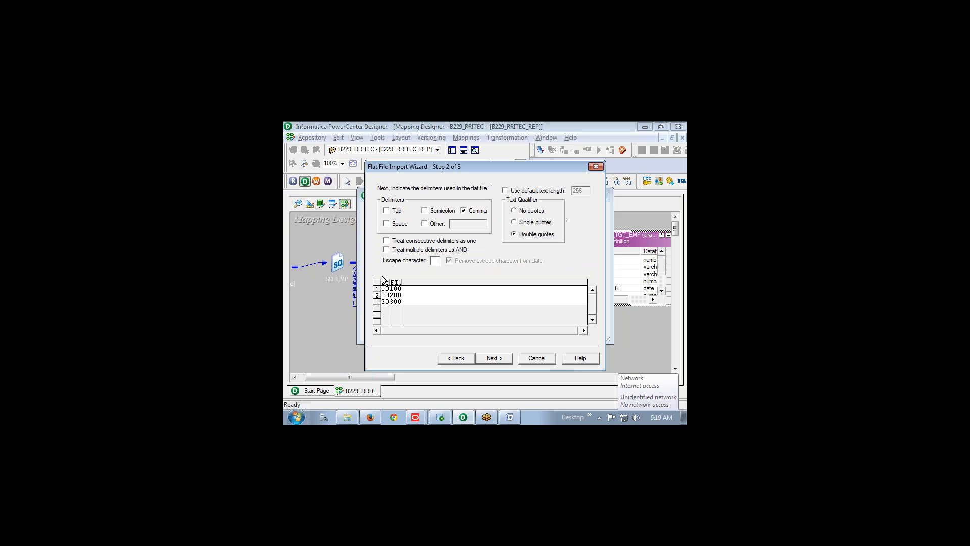
pyautogui.click(506, 360)
pyautogui.click(503, 357)
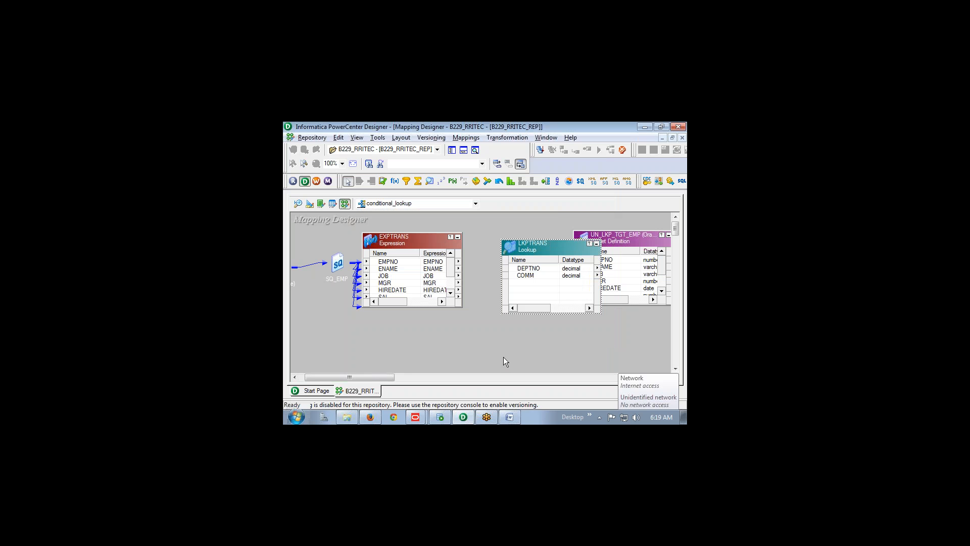
pyautogui.moveTo(547, 249)
pyautogui.mouseDown()
pyautogui.moveTo(532, 270)
pyautogui.moveTo(534, 236)
pyautogui.mouseUp()
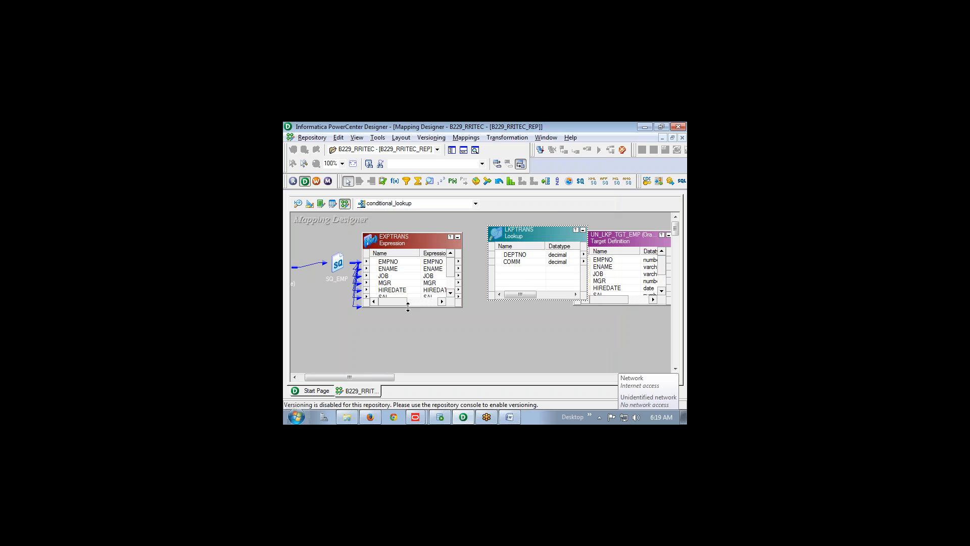
pyautogui.moveTo(520, 235); pyautogui.dragTo(429, 352)
pyautogui.moveTo(391, 307); pyautogui.dragTo(390, 337)
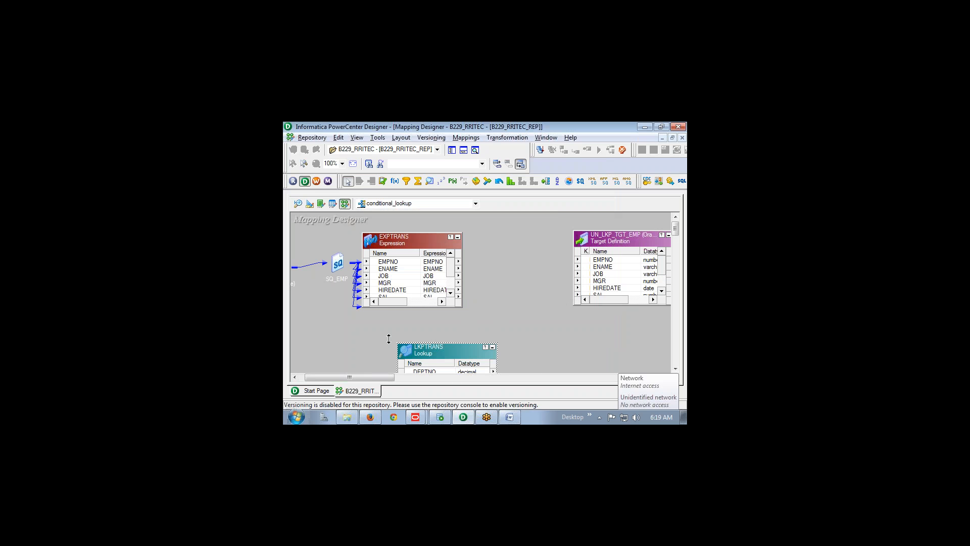
pyautogui.click(389, 311)
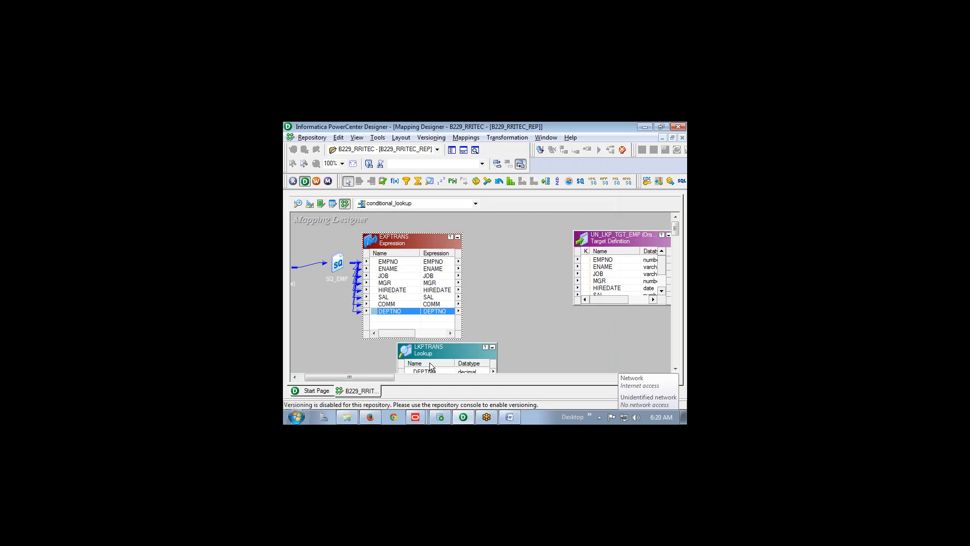
# Collapse EXPTRANS, move LKPTRANS beside it, and add a new port after COMM in LKPTRANS
pyautogui.click(457, 237)
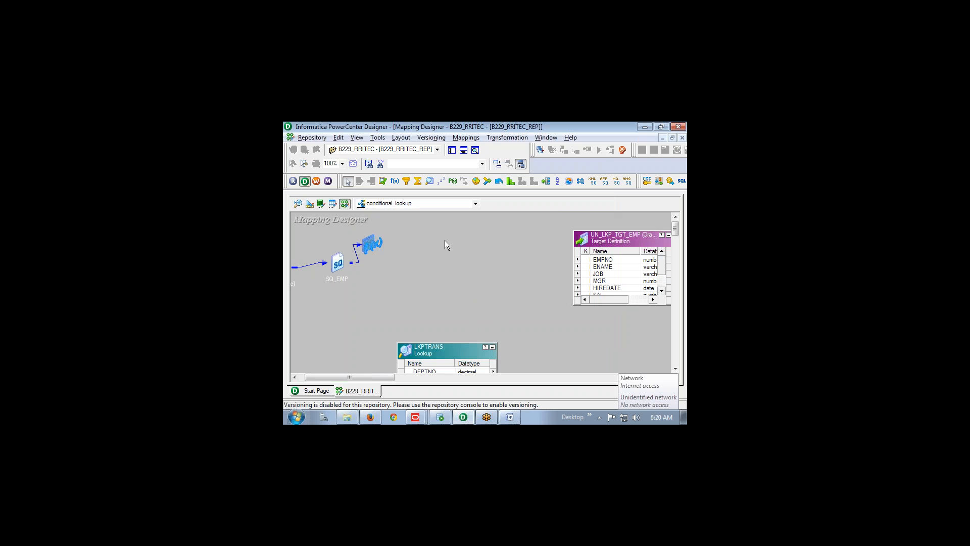
pyautogui.moveTo(431, 353); pyautogui.dragTo(465, 250)
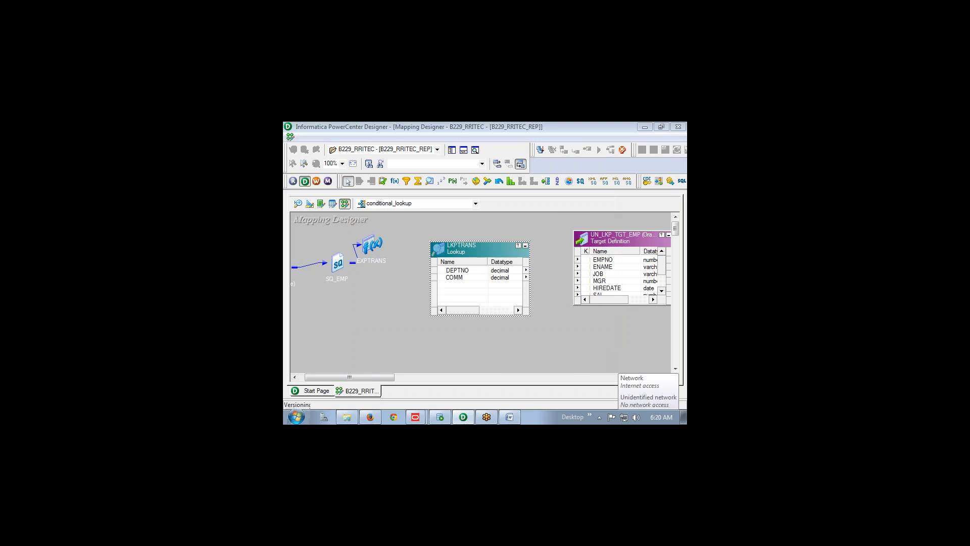
pyautogui.doubleClick(464, 249)
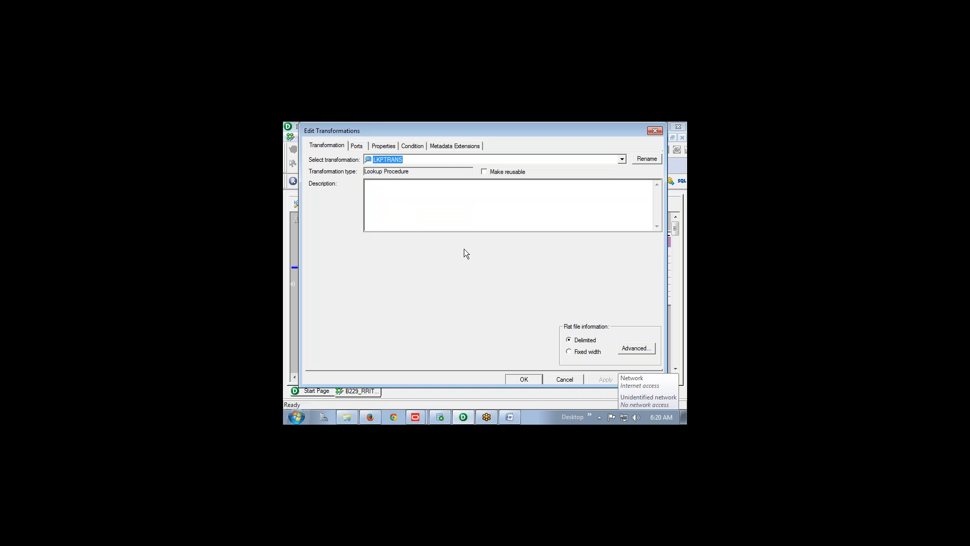
pyautogui.click(356, 147)
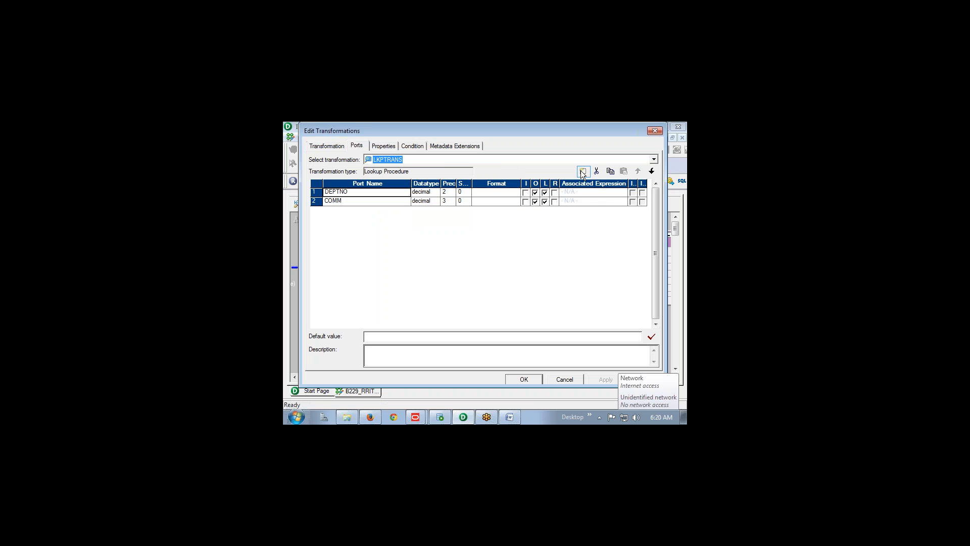
pyautogui.click(408, 202)
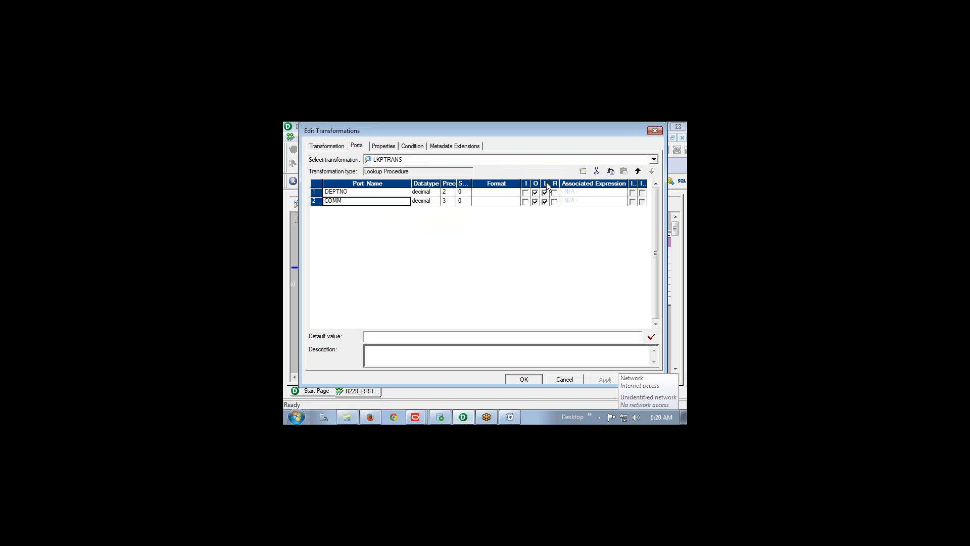
pyautogui.click(583, 171)
# Name the new port DEPTNO_SRC and make it decimal with precision 2, scale 0
pyautogui.write('DEP')
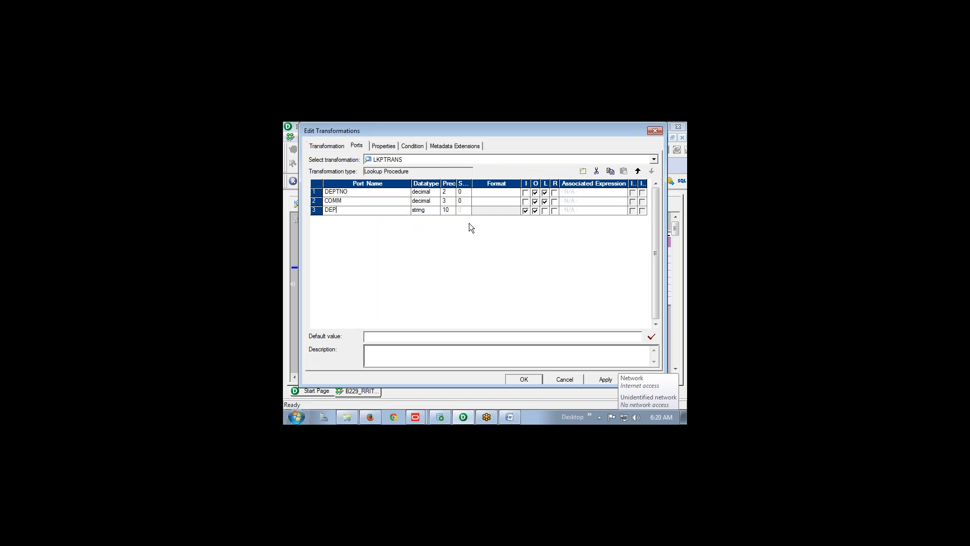
pyautogui.write('TNO_SRC')
pyautogui.click(424, 210)
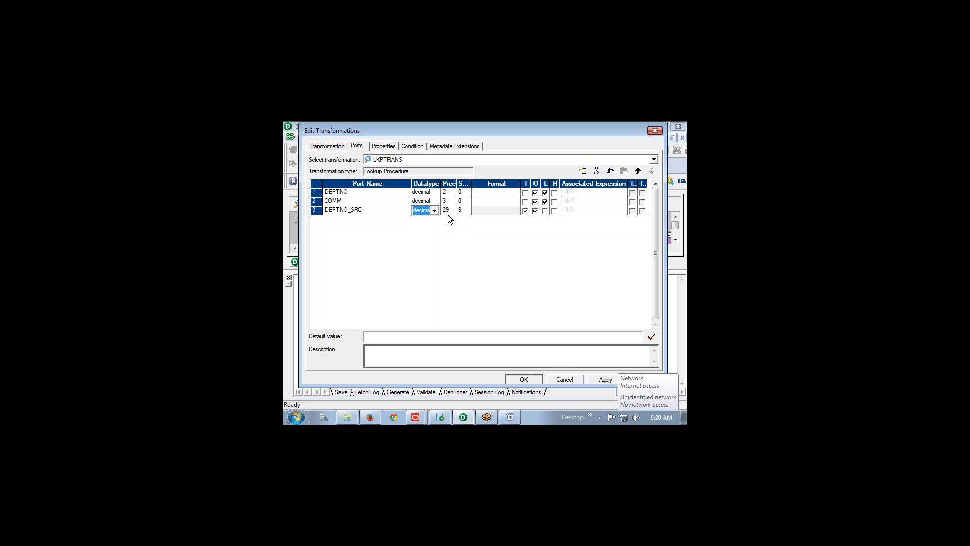
pyautogui.click(448, 212)
pyautogui.click(463, 210)
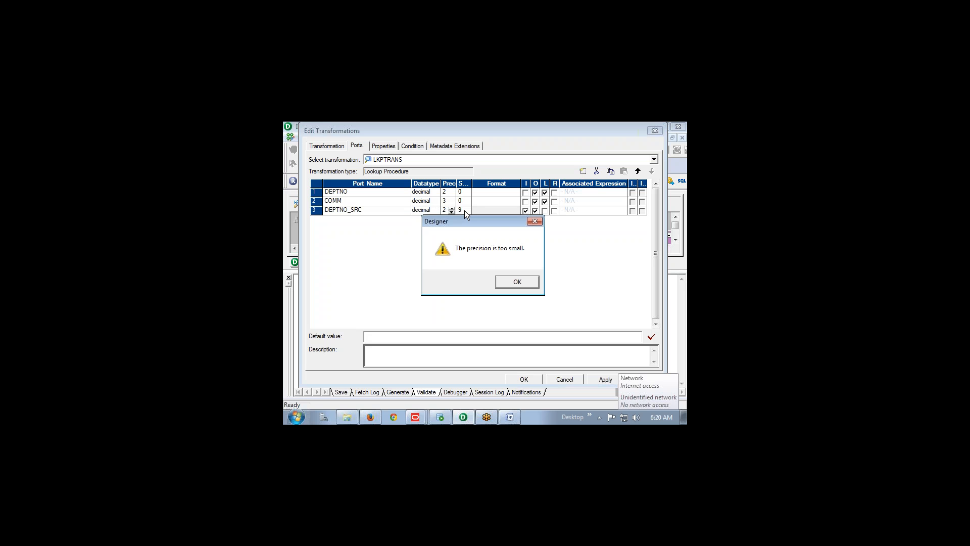
pyautogui.click(514, 284)
pyautogui.click(460, 211)
pyautogui.click(502, 281)
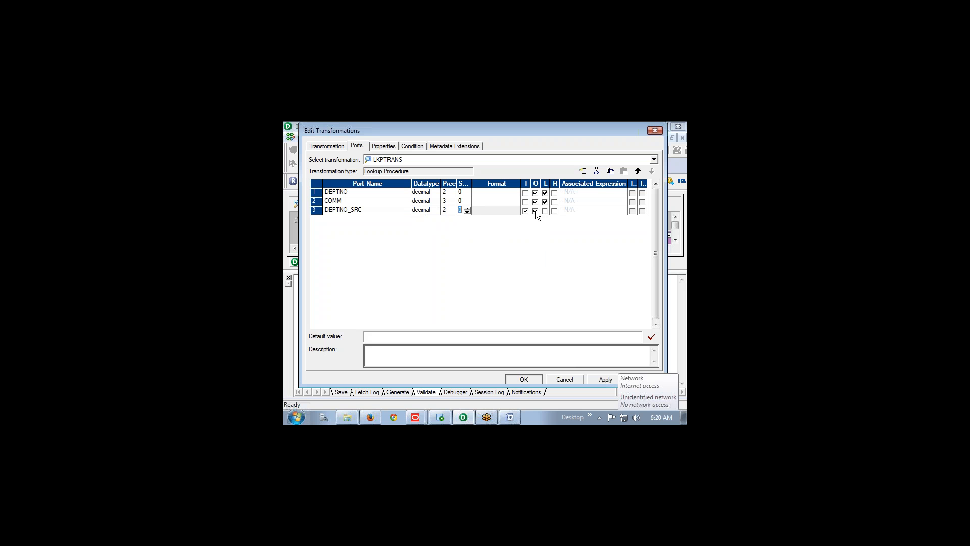
# Clear the output flag on both DEPTNO_SRC and DEPTNO
pyautogui.click(535, 211)
pyautogui.click(535, 193)
pyautogui.click(536, 194)
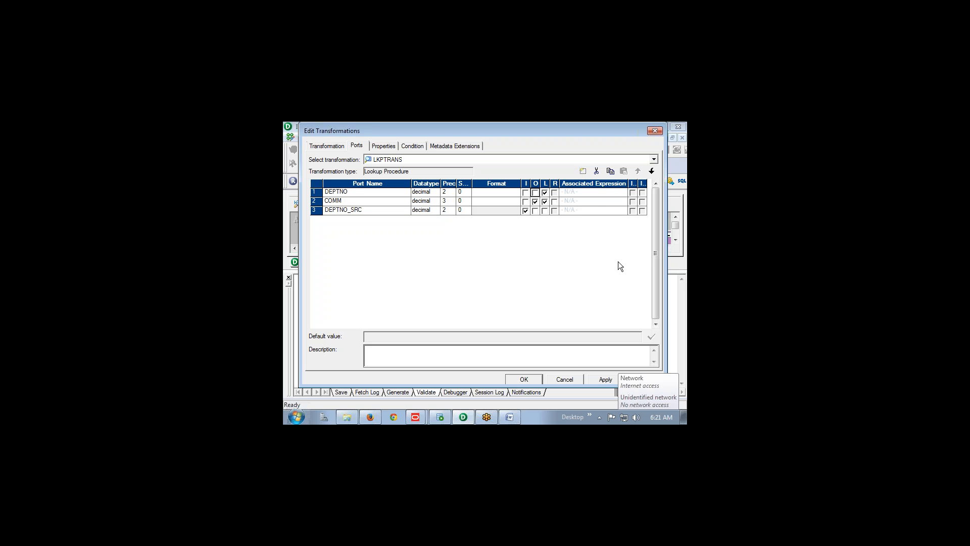
# Annotate the I/P and O/P ports on screen and mark COMM as LKPTRANS's return port
pyautogui.hotkey('ctrl', '2')
pyautogui.moveTo(335, 213)
pyautogui.mouseDown()
pyautogui.moveTo(335, 264)
pyautogui.moveTo(355, 263)
pyautogui.moveTo(334, 251)
pyautogui.moveTo(373, 267)
pyautogui.mouseUp()
pyautogui.moveTo(371, 247)
pyautogui.mouseDown()
pyautogui.moveTo(378, 289)
pyautogui.moveTo(397, 299)
pyautogui.mouseUp()
pyautogui.moveTo(390, 249); pyautogui.dragTo(399, 270)
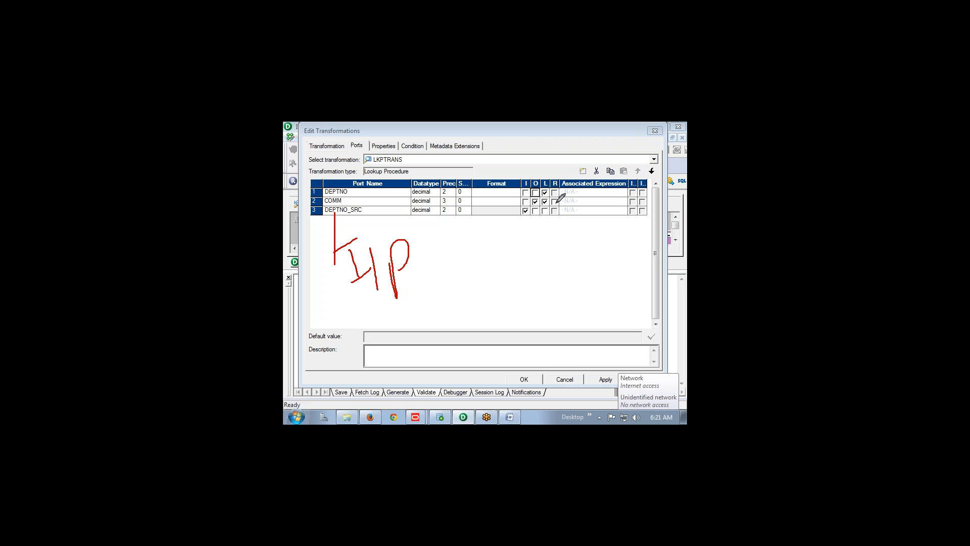
pyautogui.click(556, 203)
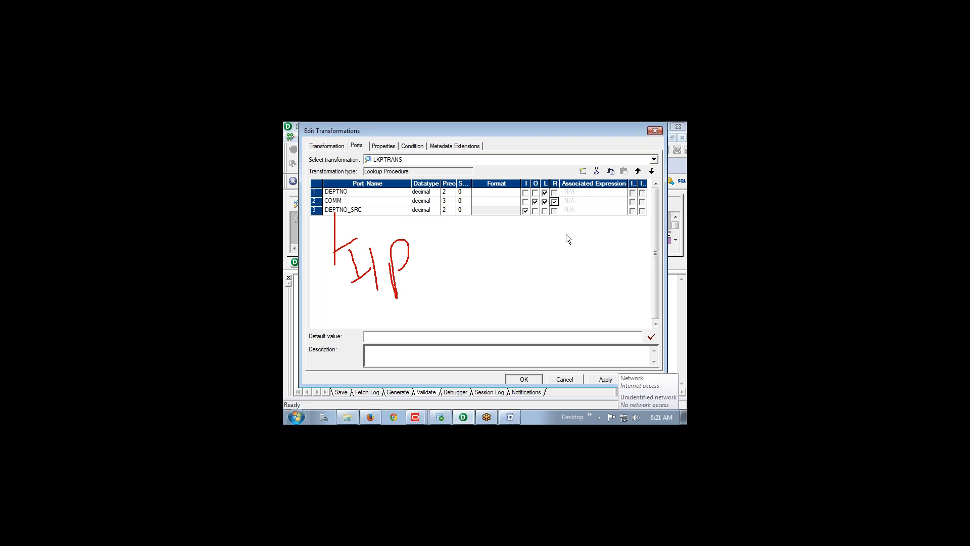
pyautogui.moveTo(559, 202)
pyautogui.mouseDown()
pyautogui.moveTo(585, 181)
pyautogui.moveTo(590, 198)
pyautogui.moveTo(596, 186)
pyautogui.mouseUp()
pyautogui.moveTo(612, 183)
pyautogui.mouseDown()
pyautogui.moveTo(605, 202)
pyautogui.moveTo(617, 172)
pyautogui.moveTo(616, 183)
pyautogui.mouseUp()
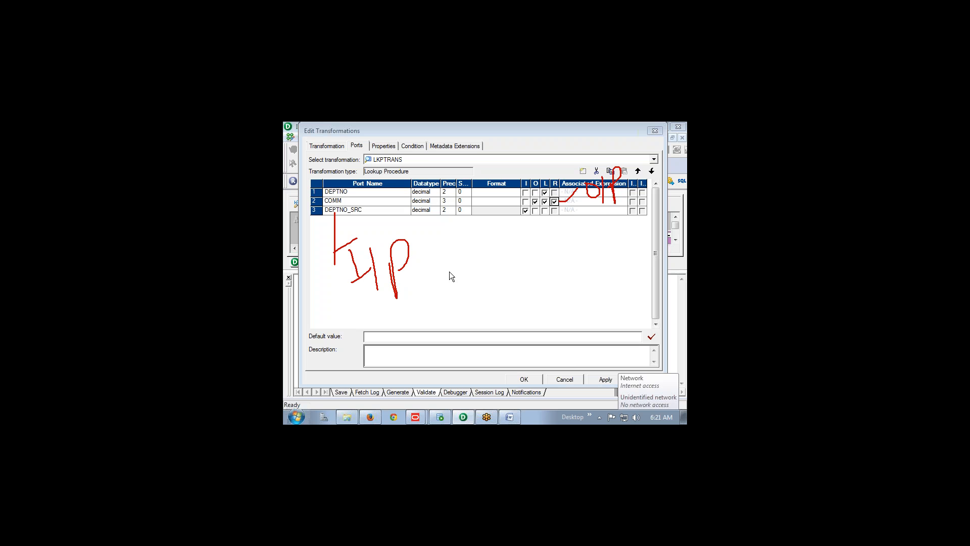
# Add the lookup condition DEPTNO = DEPTNO_SRC, check Properties, and apply with OK
pyautogui.click(417, 146)
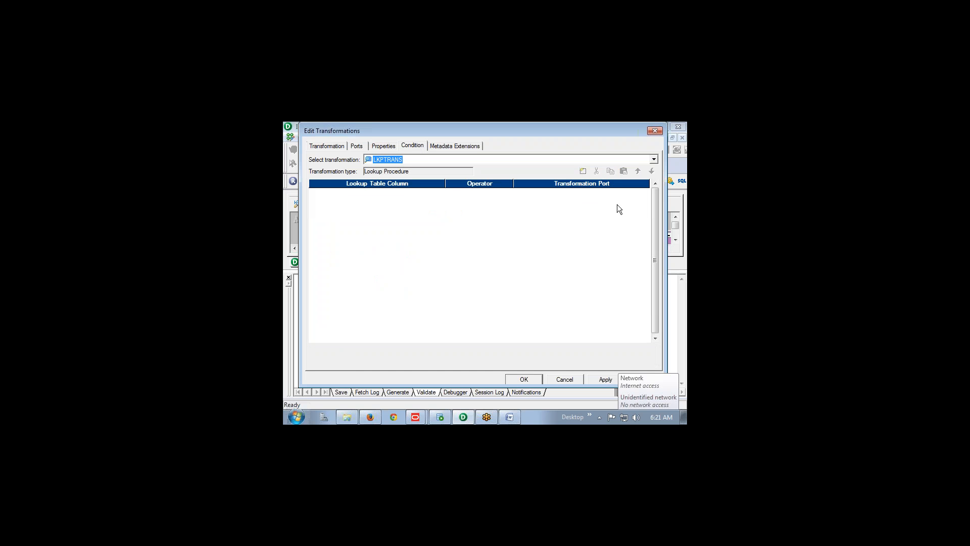
pyautogui.click(583, 171)
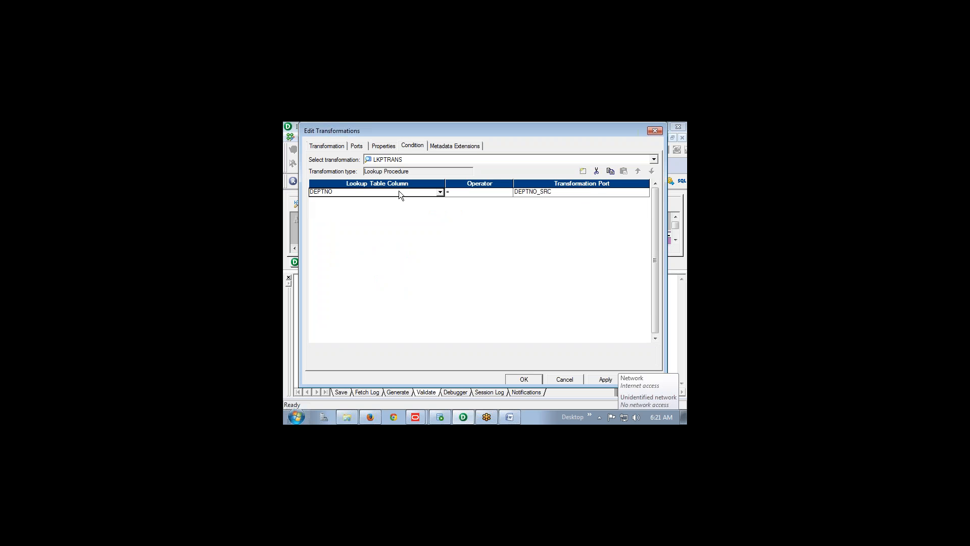
pyautogui.click(384, 145)
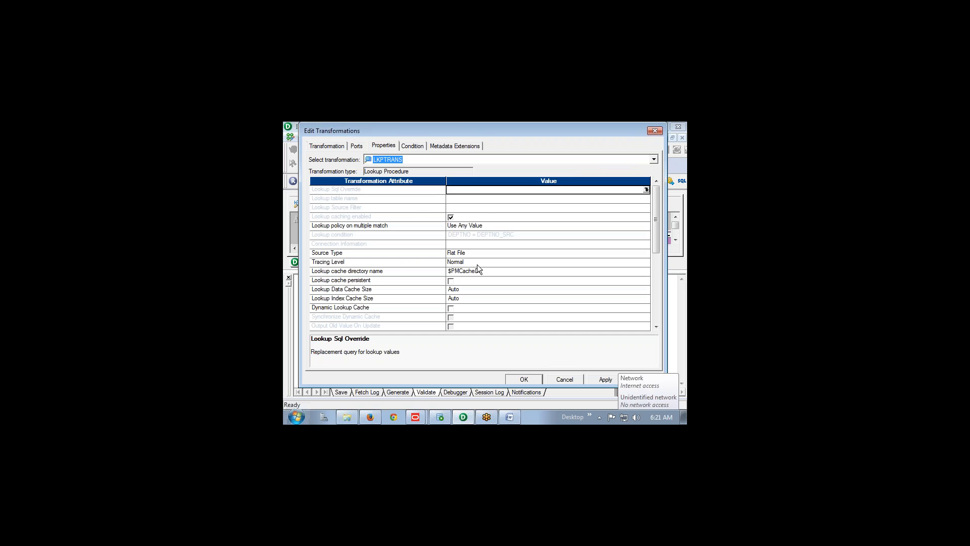
pyautogui.click(530, 379)
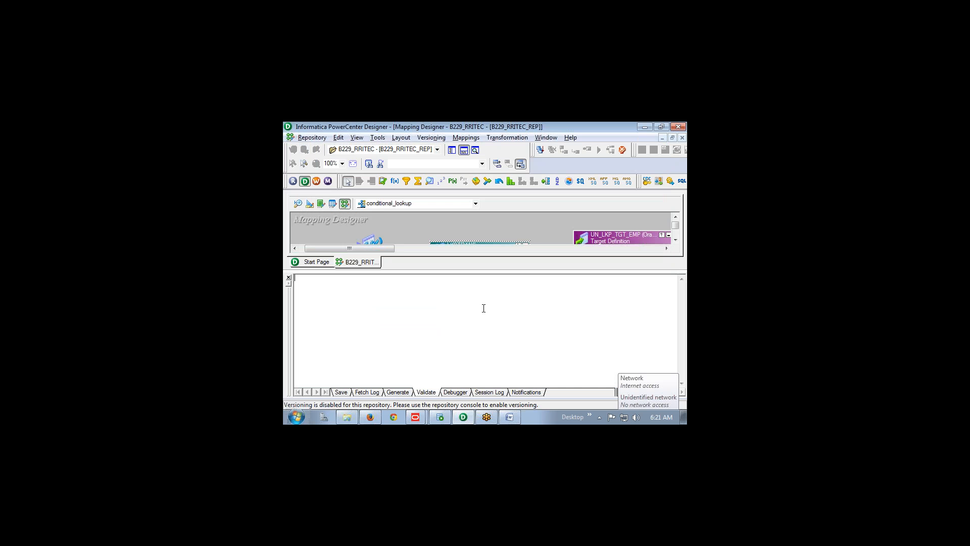
# Close the Output panel and read notes steps 7 (deptno_in port) and 8 in Word
pyautogui.click(289, 278)
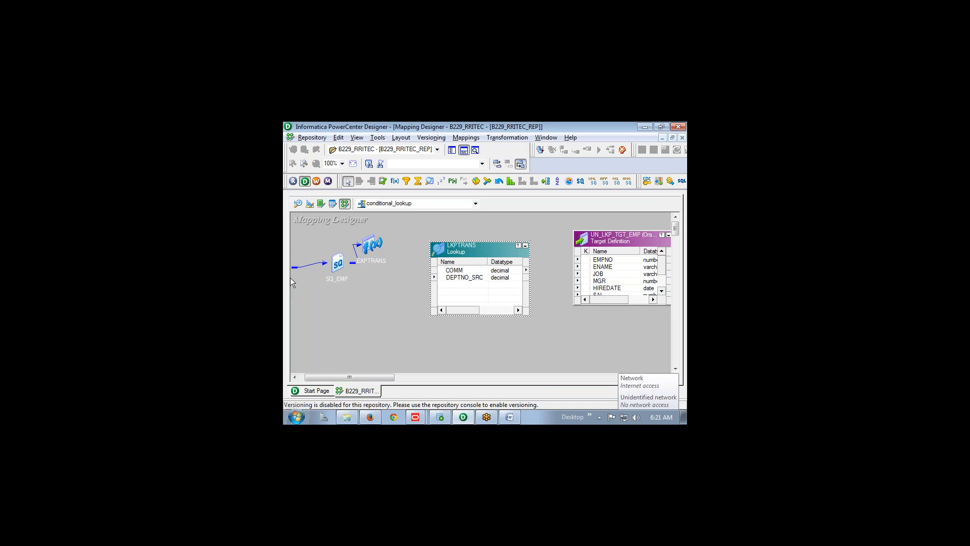
pyautogui.hotkey('alt', 'Tab')
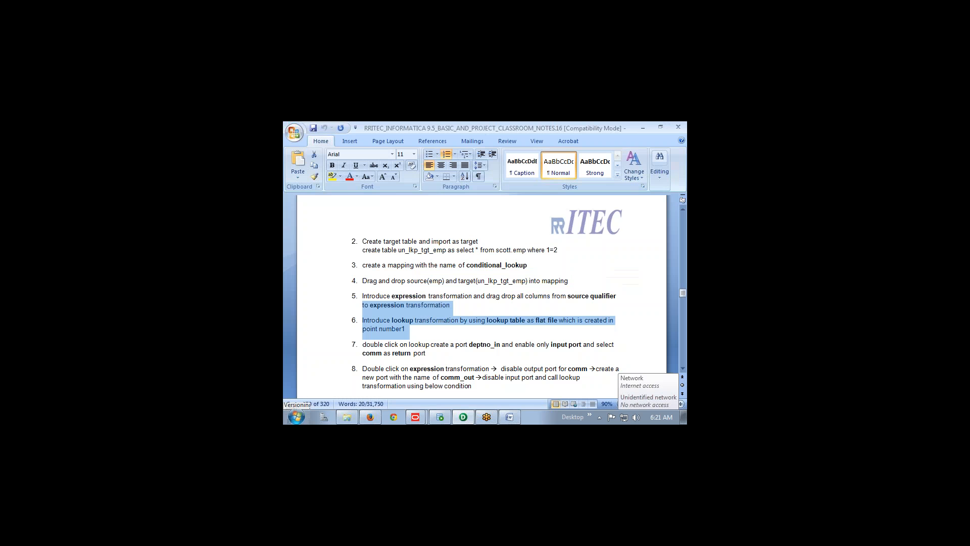
pyautogui.scroll(-3, 386, 286)
pyautogui.moveTo(362, 281); pyautogui.dragTo(620, 291)
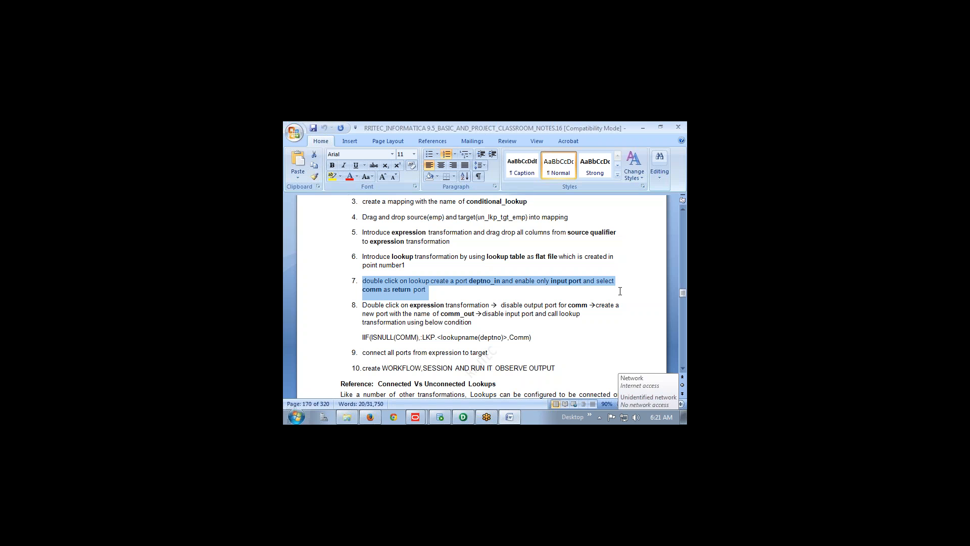
pyautogui.click(365, 306)
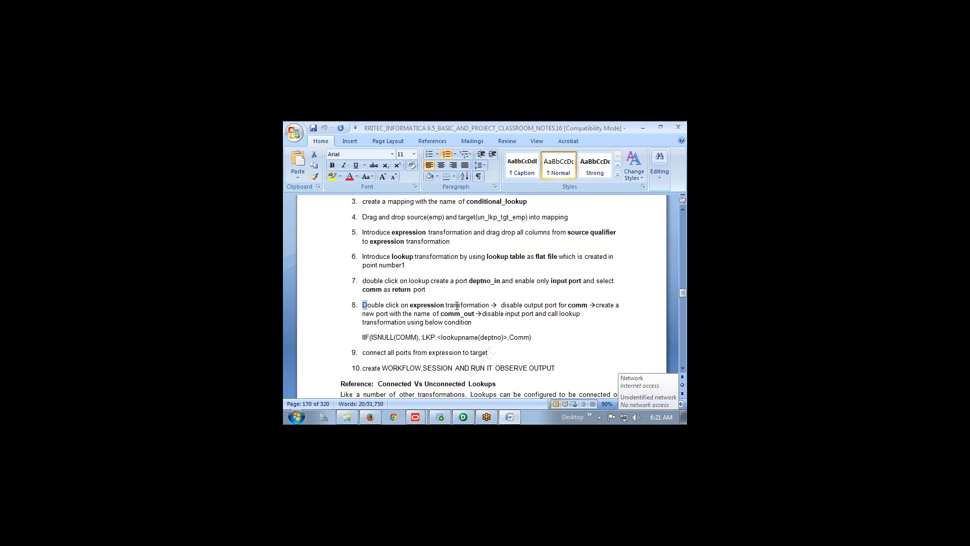
pyautogui.moveTo(489, 306); pyautogui.dragTo(590, 309)
pyautogui.hotkey('alt', 'Tab')
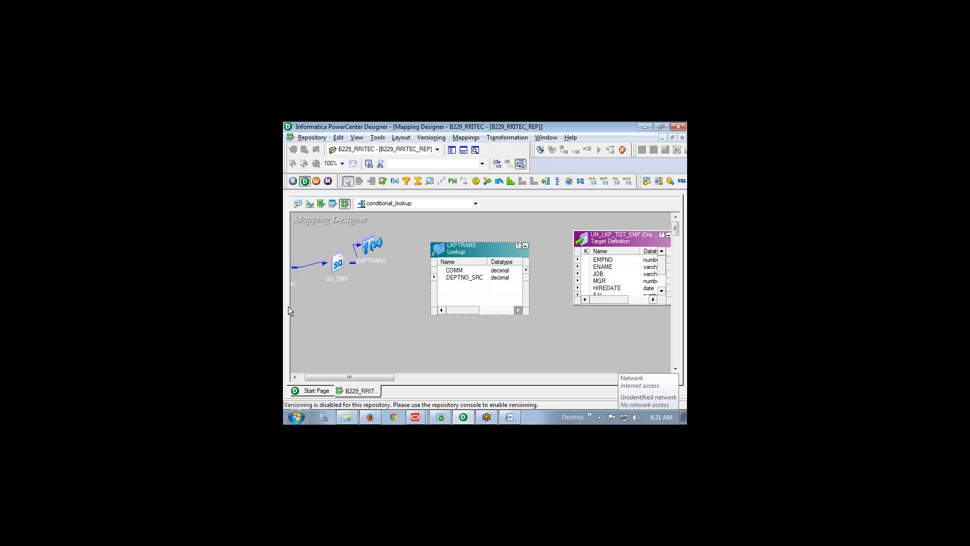
# Open EXPTRANS and add a new port named Comm_out above DEPTNO
pyautogui.moveTo(466, 246); pyautogui.dragTo(519, 245)
pyautogui.doubleClick(375, 246)
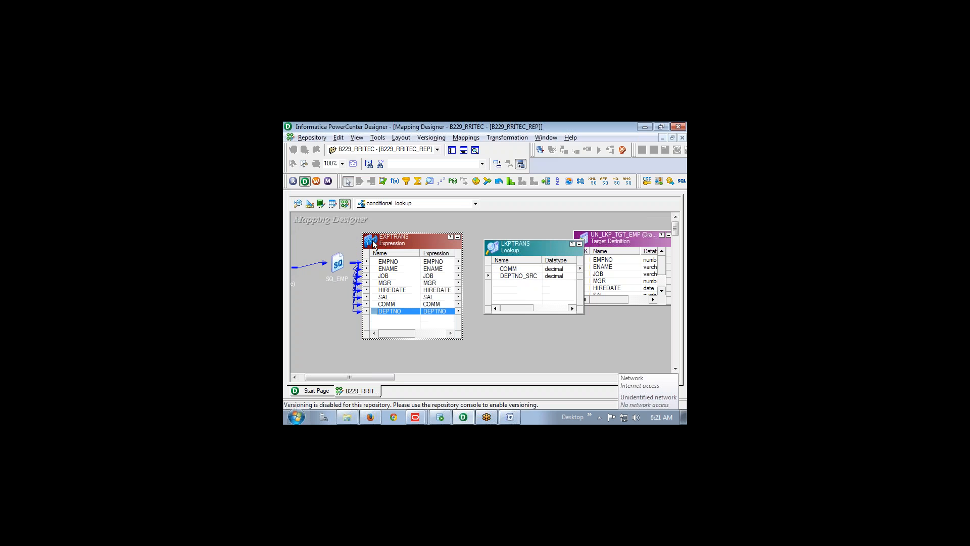
pyautogui.doubleClick(398, 242)
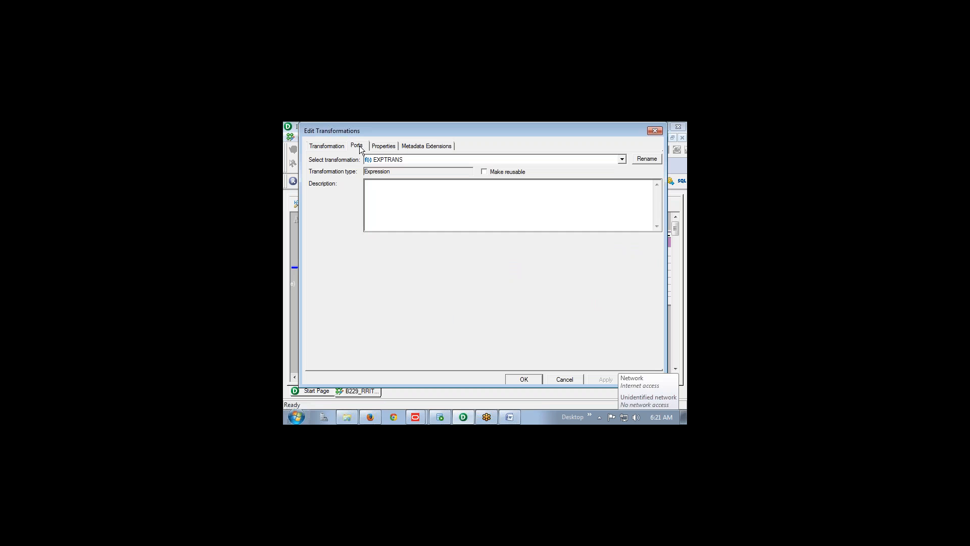
pyautogui.click(357, 145)
pyautogui.click(357, 255)
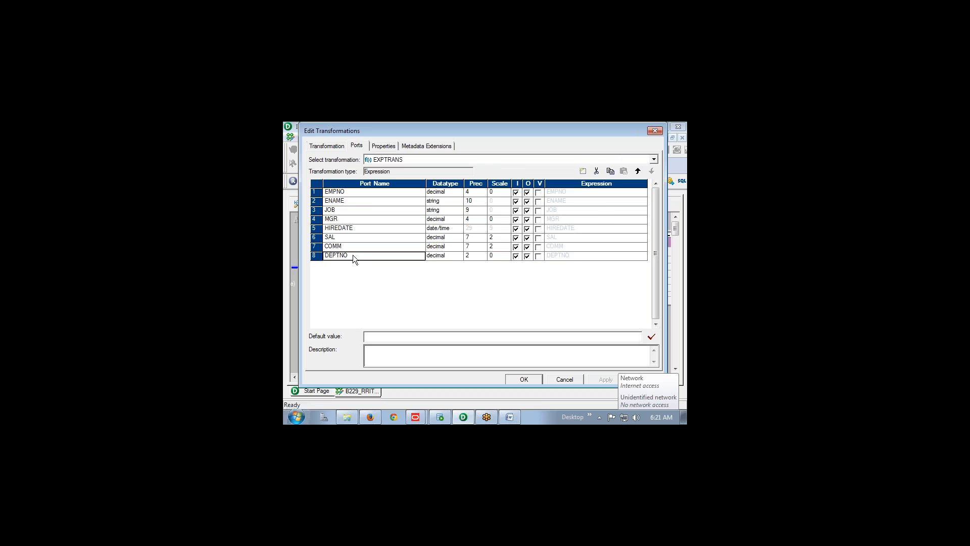
pyautogui.click(584, 172)
pyautogui.click(638, 172)
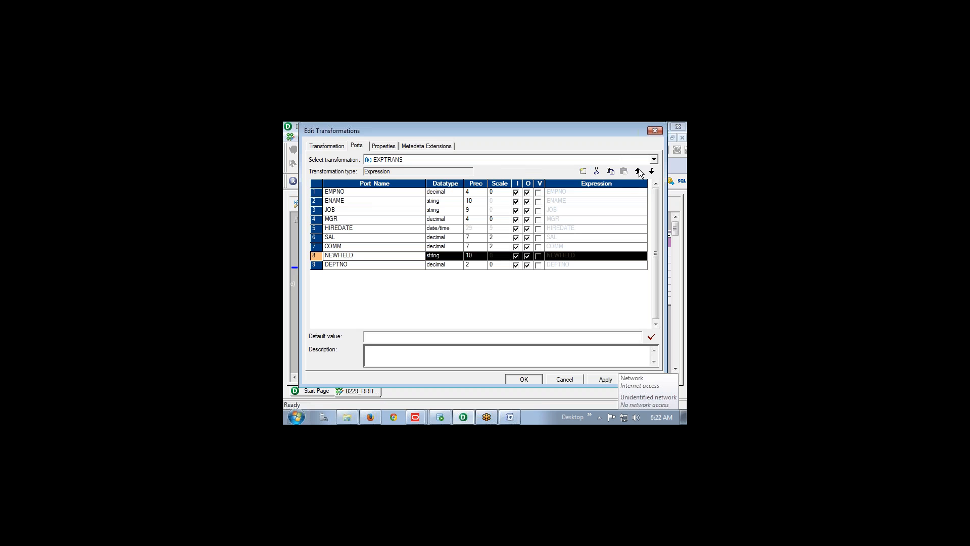
pyautogui.click(347, 257)
pyautogui.write('Comm_out')
# Make Comm_out a decimal port with precision 7 and scale 0
pyautogui.click(435, 257)
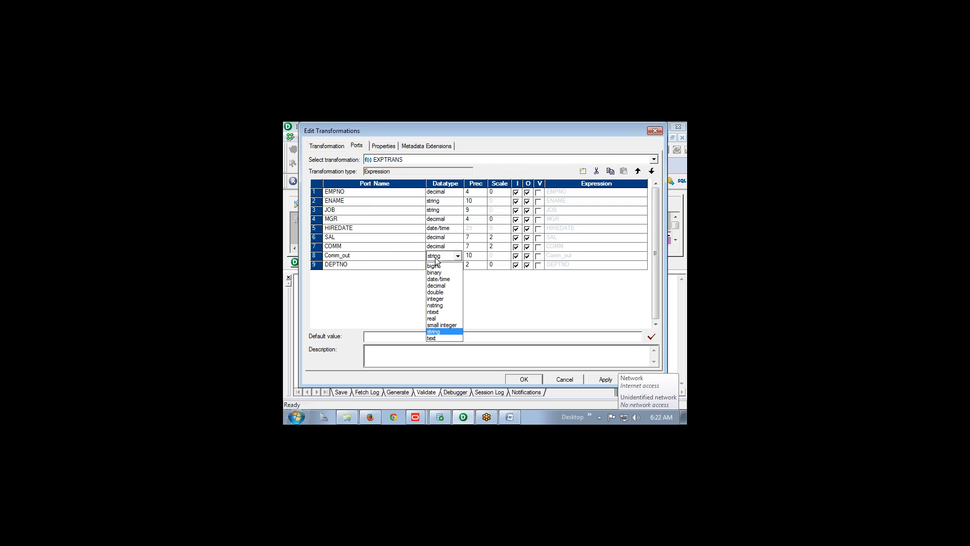
pyautogui.press('d')
pyautogui.click(437, 285)
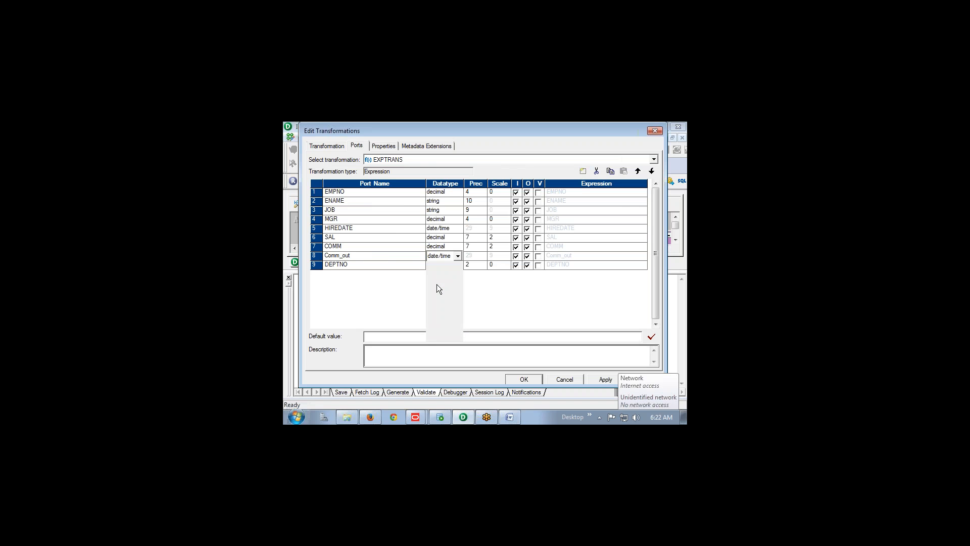
pyautogui.click(475, 256)
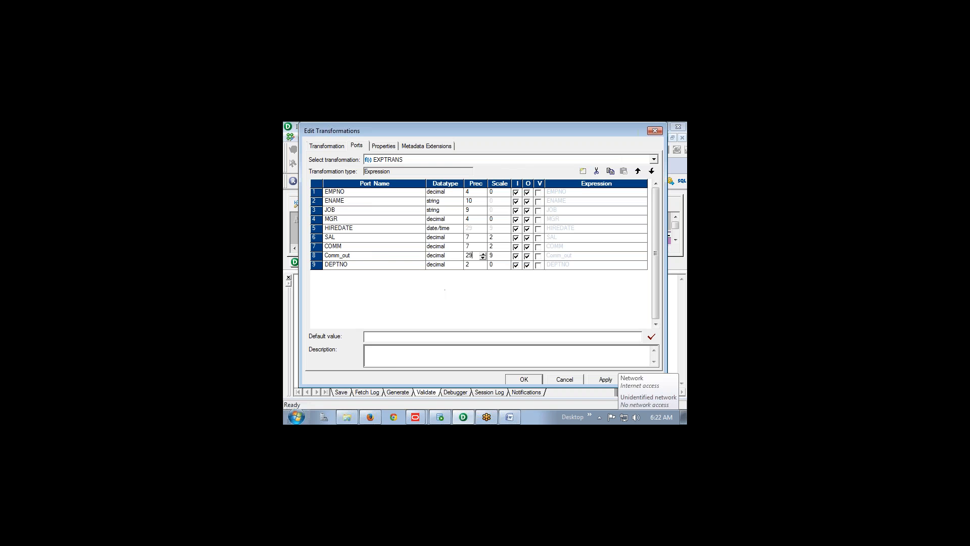
pyautogui.click(498, 257)
pyautogui.moveTo(495, 256); pyautogui.dragTo(482, 256)
pyautogui.write('0')
pyautogui.click(478, 257)
pyautogui.click(476, 257)
pyautogui.press('BackSpace')
pyautogui.press('BackSpace')
pyautogui.write('7')
# Make Comm_out output-only and COMM input-only, then open Comm_out's Expression Editor
pyautogui.click(517, 258)
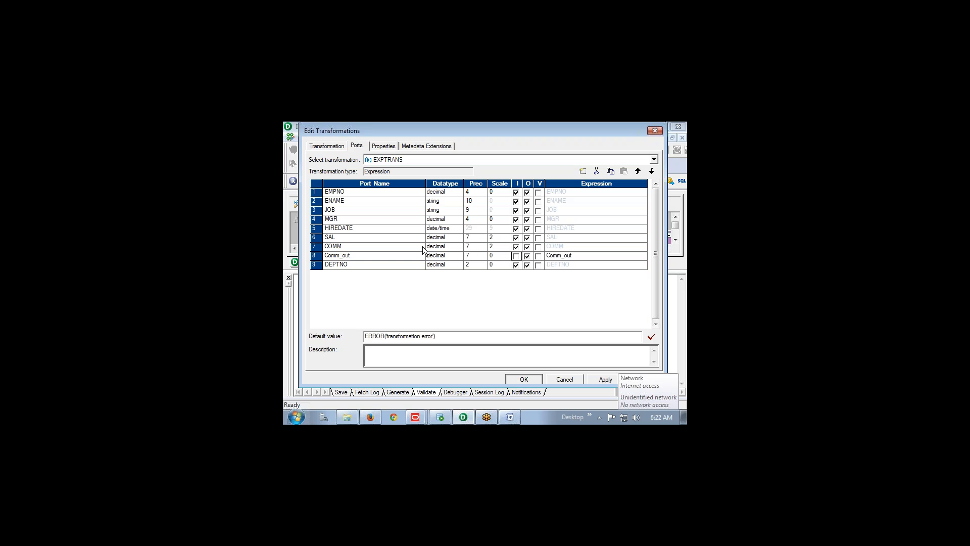
pyautogui.click(527, 249)
pyautogui.click(581, 255)
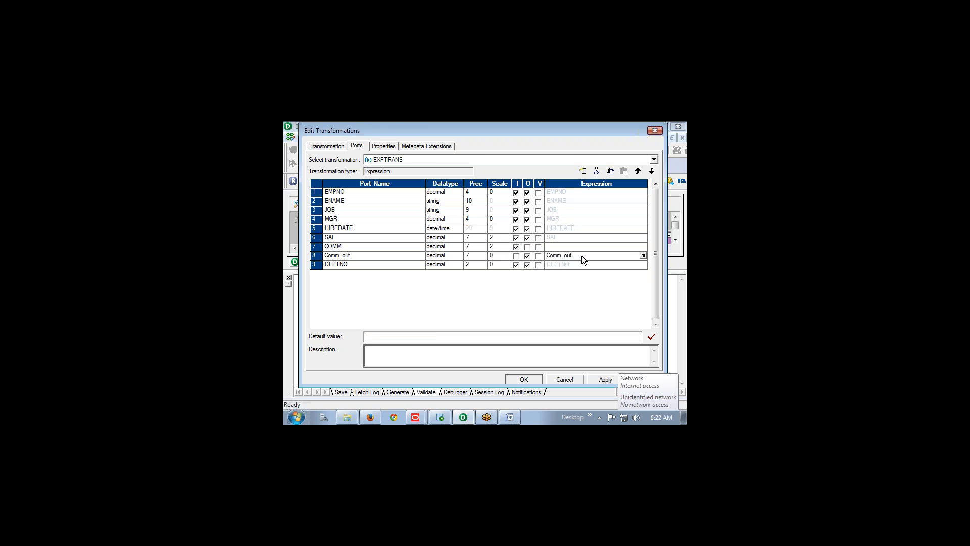
pyautogui.click(643, 255)
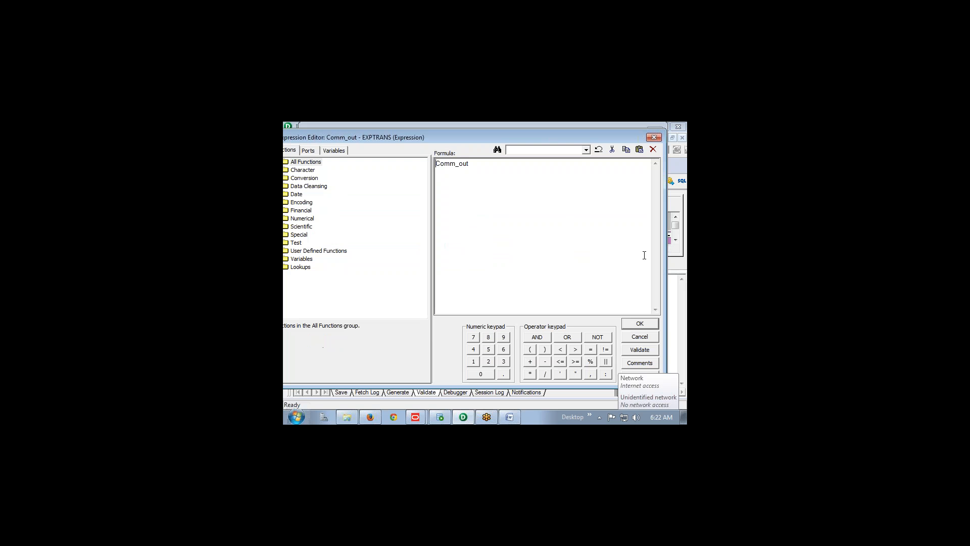
# Replace the placeholder formula with IIF(ISNULL(COMM)), inserting COMM from the Ports list
pyautogui.moveTo(470, 164); pyautogui.dragTo(422, 166)
pyautogui.press('Delete')
pyautogui.write('IIF')
pyautogui.write('(ISNULL(')
pyautogui.click(308, 151)
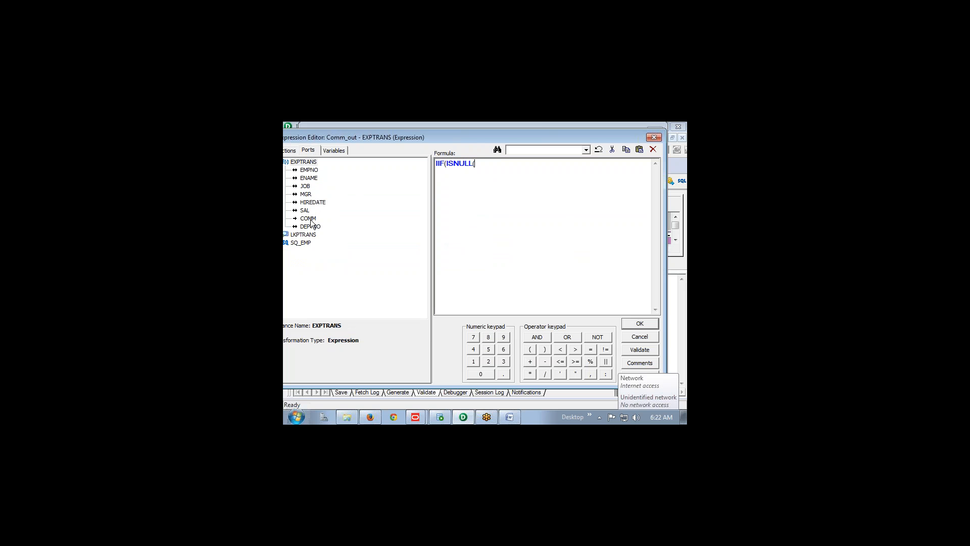
pyautogui.doubleClick(309, 218)
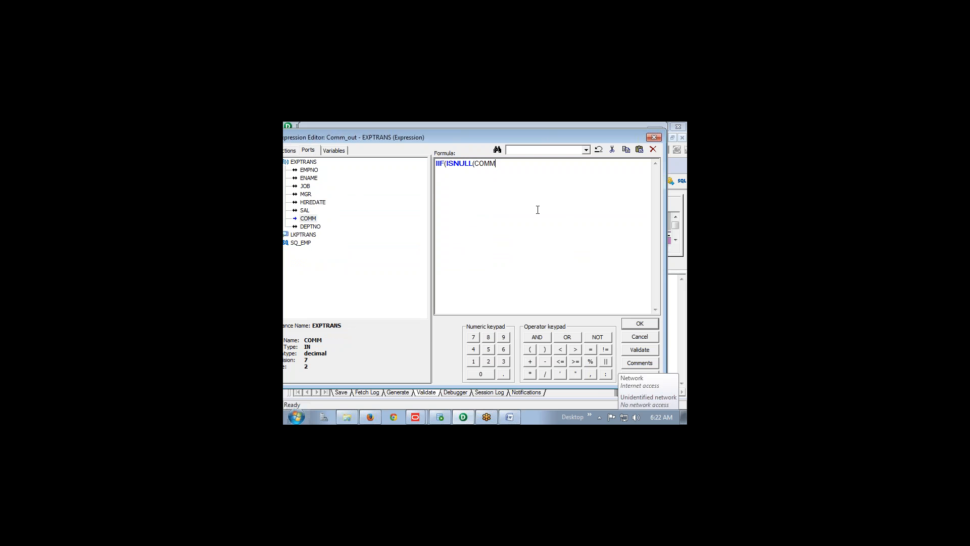
pyautogui.write('),')
# Insert the :LKP.LKPTRANS lookup call from the Lookups folder, passing DEPTNO as its argument
pyautogui.click(290, 151)
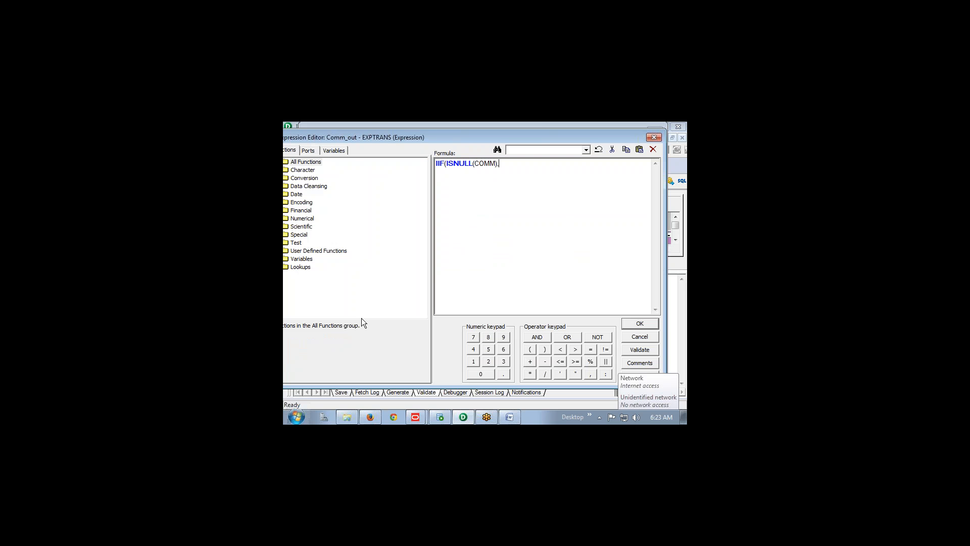
pyautogui.moveTo(430, 130); pyautogui.dragTo(451, 126)
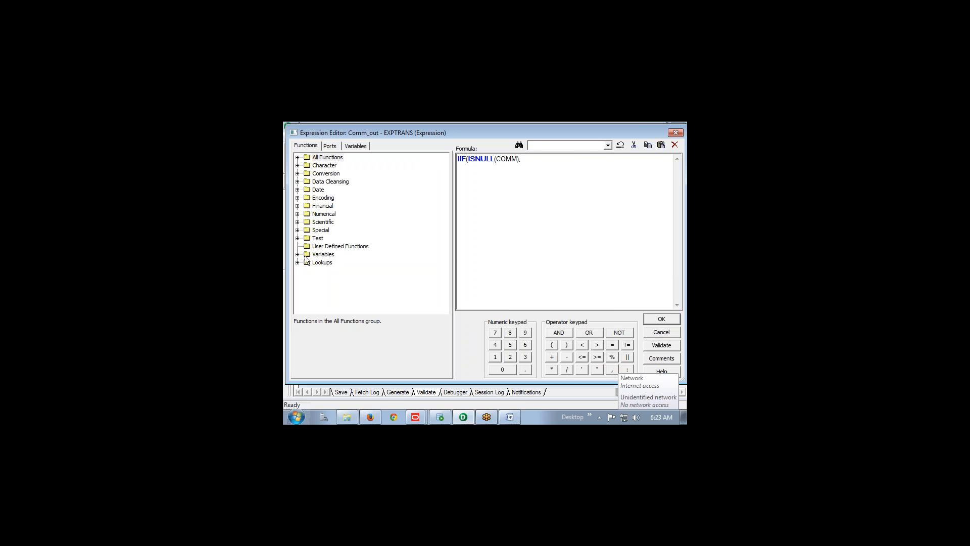
pyautogui.click(298, 262)
pyautogui.doubleClick(334, 271)
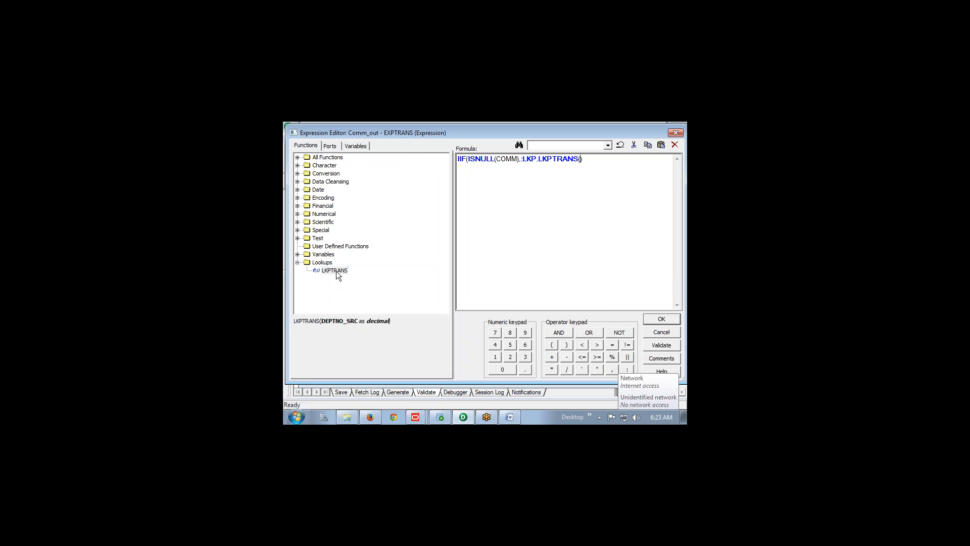
pyautogui.click(330, 146)
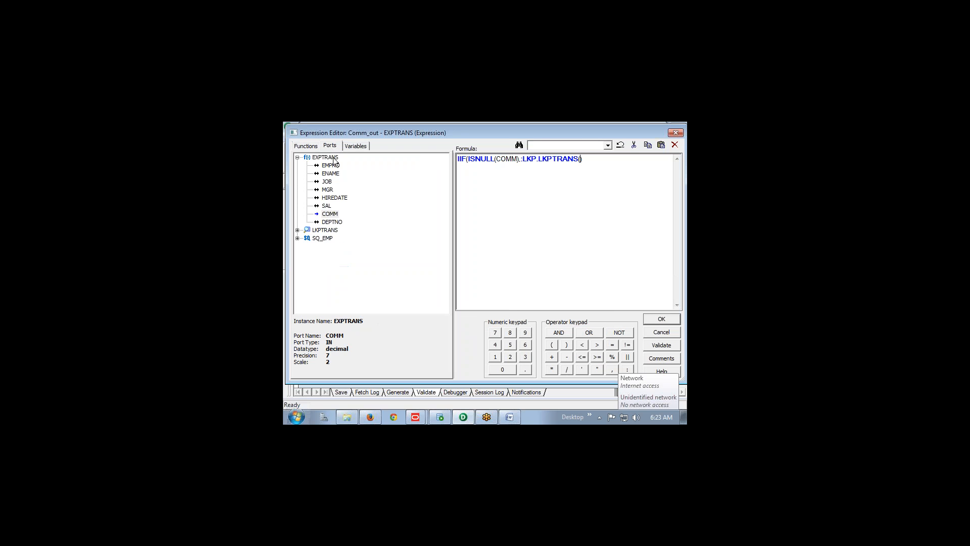
pyautogui.doubleClick(333, 223)
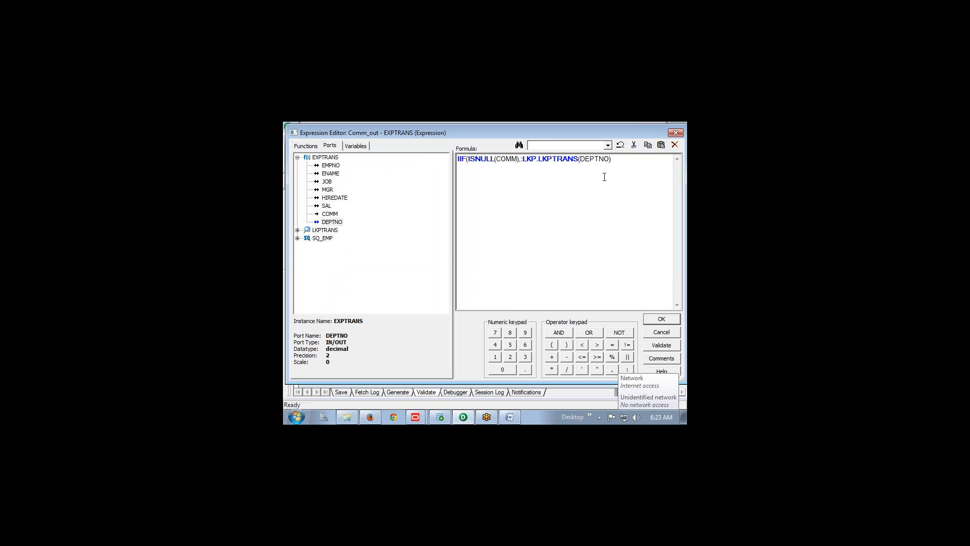
# Complete the formula as IIF(ISNULL(COMM),:LKP.LKPTRANS(DEPTNO),COMM) and validate it
pyautogui.moveTo(612, 160); pyautogui.dragTo(524, 161)
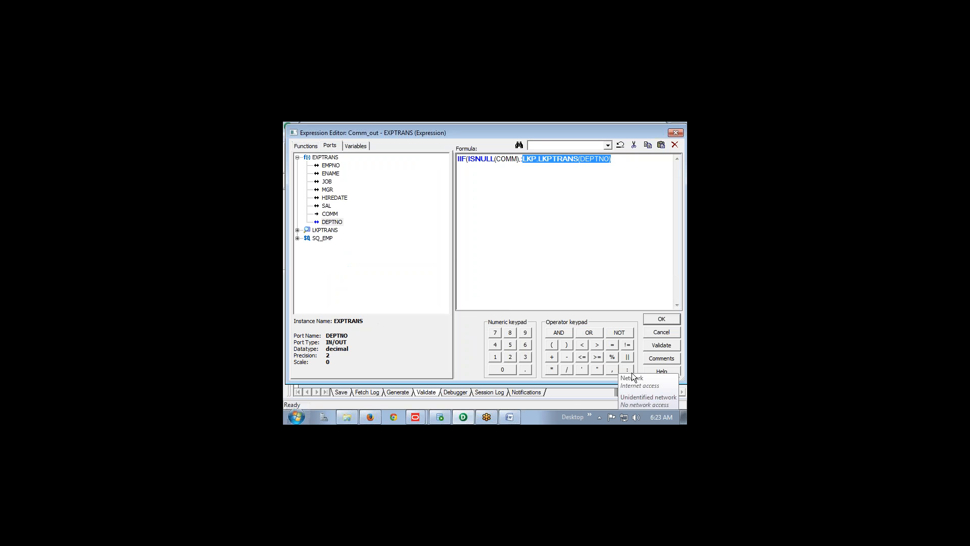
pyautogui.click(570, 399)
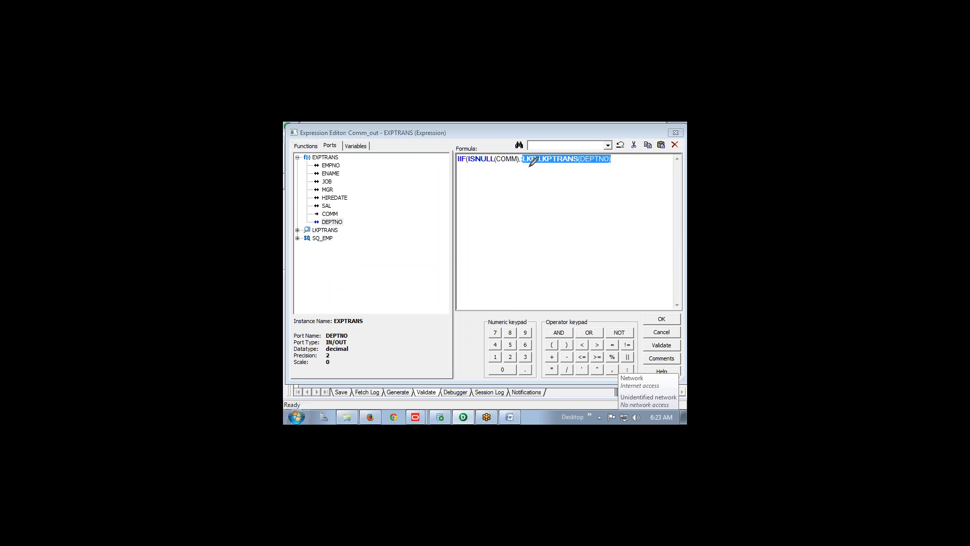
pyautogui.moveTo(528, 166); pyautogui.dragTo(569, 166)
pyautogui.moveTo(541, 216); pyautogui.dragTo(544, 200)
pyautogui.moveTo(540, 225)
pyautogui.mouseDown()
pyautogui.moveTo(563, 225)
pyautogui.moveTo(603, 165)
pyautogui.moveTo(592, 182)
pyautogui.moveTo(615, 183)
pyautogui.mouseUp()
pyautogui.moveTo(550, 239)
pyautogui.mouseDown()
pyautogui.moveTo(553, 256)
pyautogui.moveTo(581, 273)
pyautogui.moveTo(627, 255)
pyautogui.moveTo(618, 304)
pyautogui.moveTo(667, 251)
pyautogui.mouseUp()
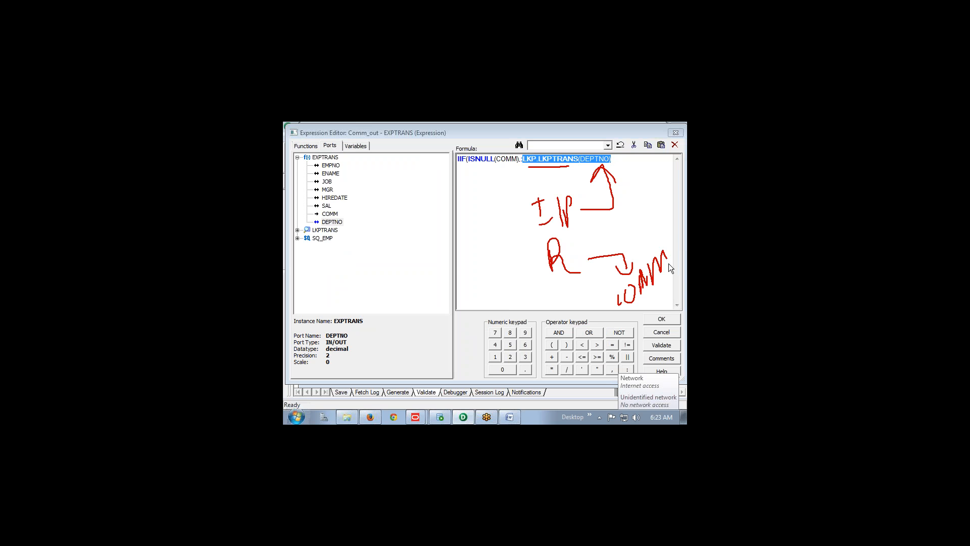
pyautogui.rightClick(633, 253)
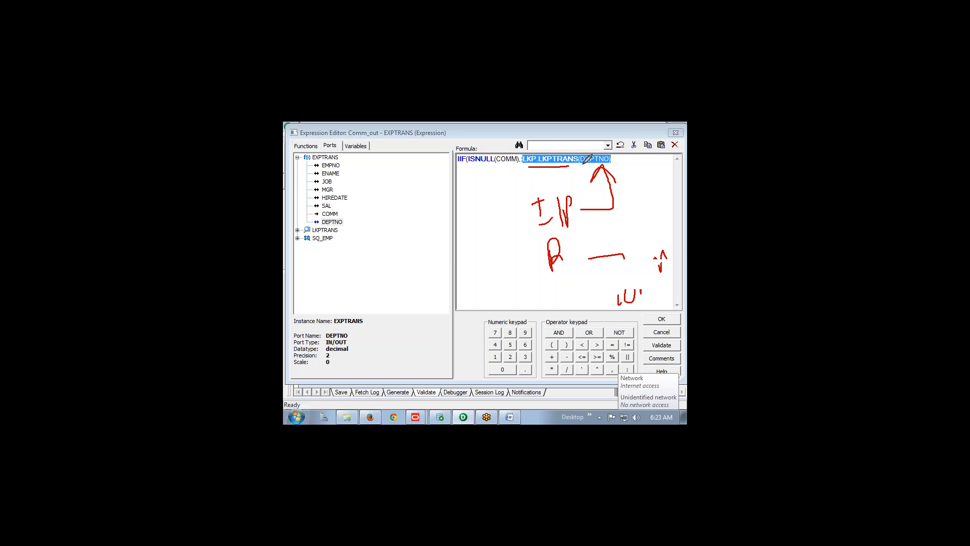
pyautogui.moveTo(581, 164); pyautogui.dragTo(611, 164)
pyautogui.click(620, 161)
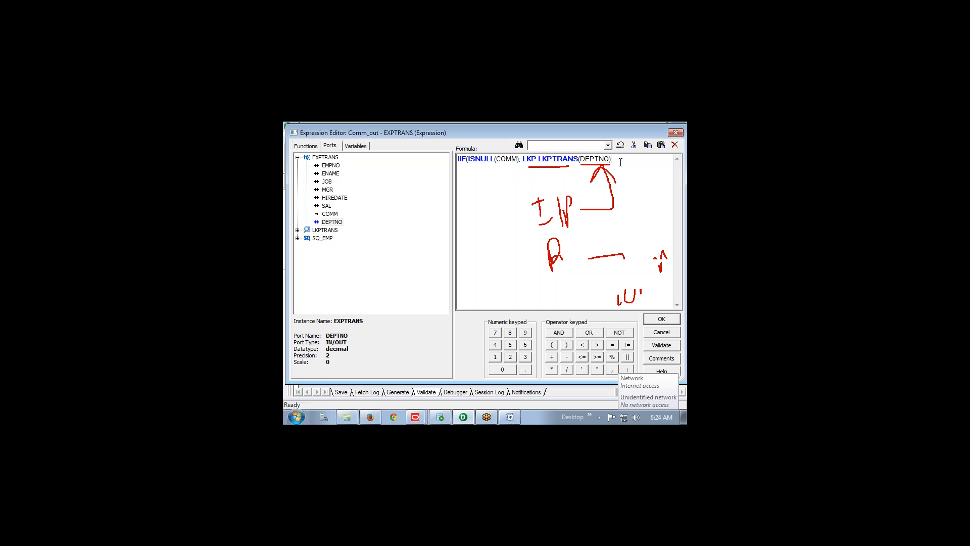
pyautogui.write(',')
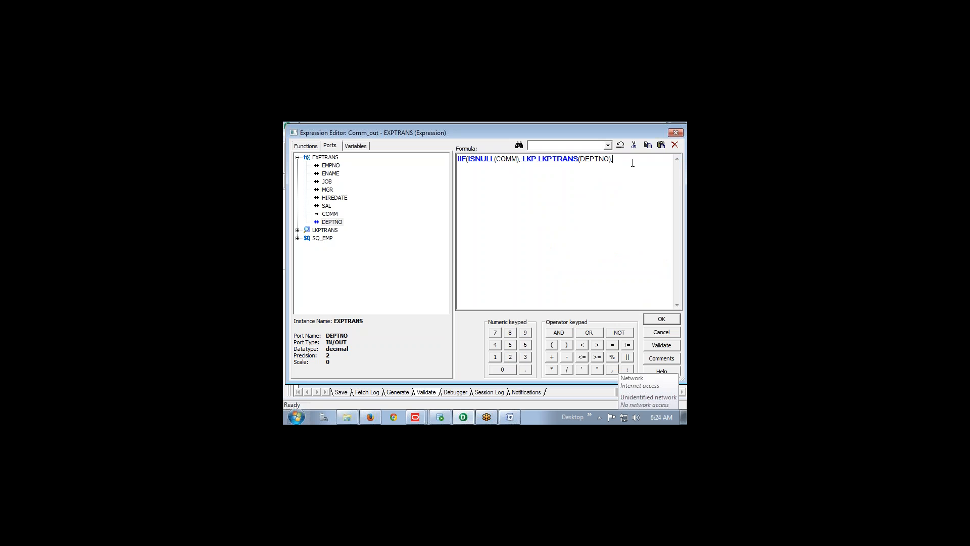
pyautogui.doubleClick(329, 215)
pyautogui.write(')')
pyautogui.click(649, 345)
# Accept the Comm_out formula, close EXPTRANS, and rearrange LKPTRANS and EXPTRANS on the canvas
pyautogui.click(526, 281)
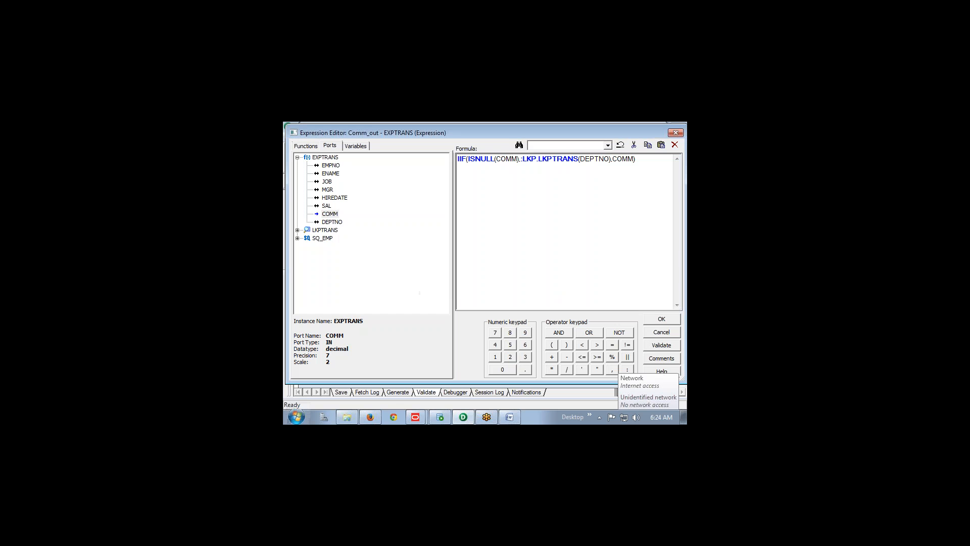
pyautogui.click(657, 322)
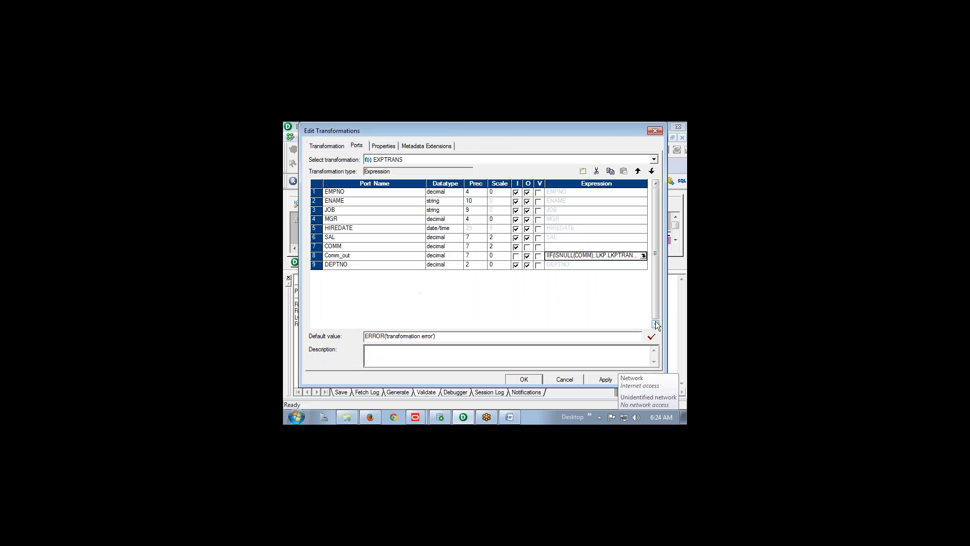
pyautogui.click(526, 379)
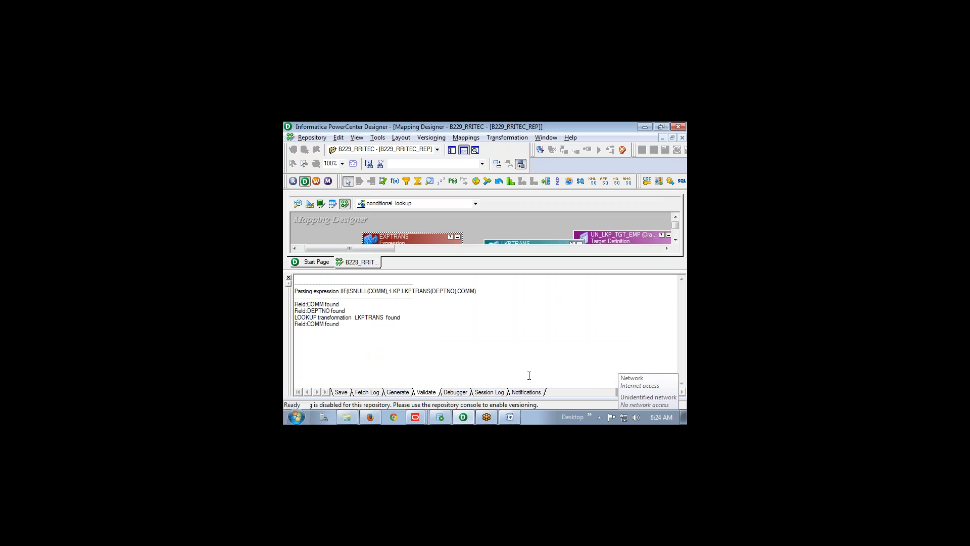
pyautogui.click(288, 277)
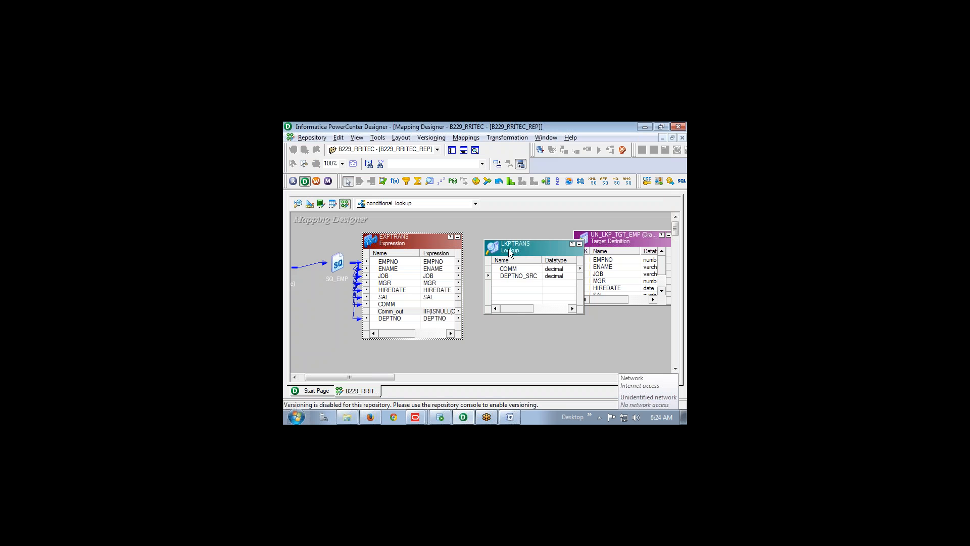
pyautogui.moveTo(510, 253); pyautogui.dragTo(486, 342)
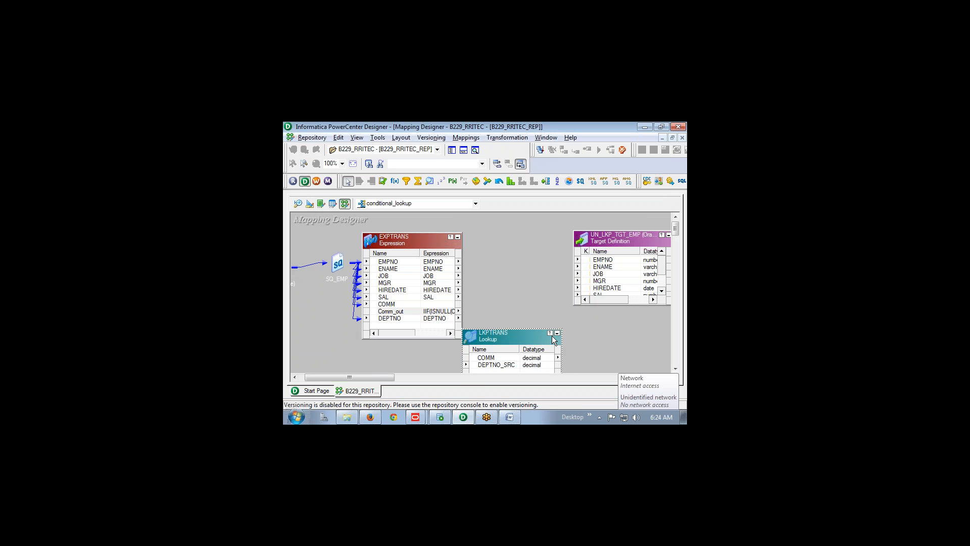
pyautogui.click(557, 333)
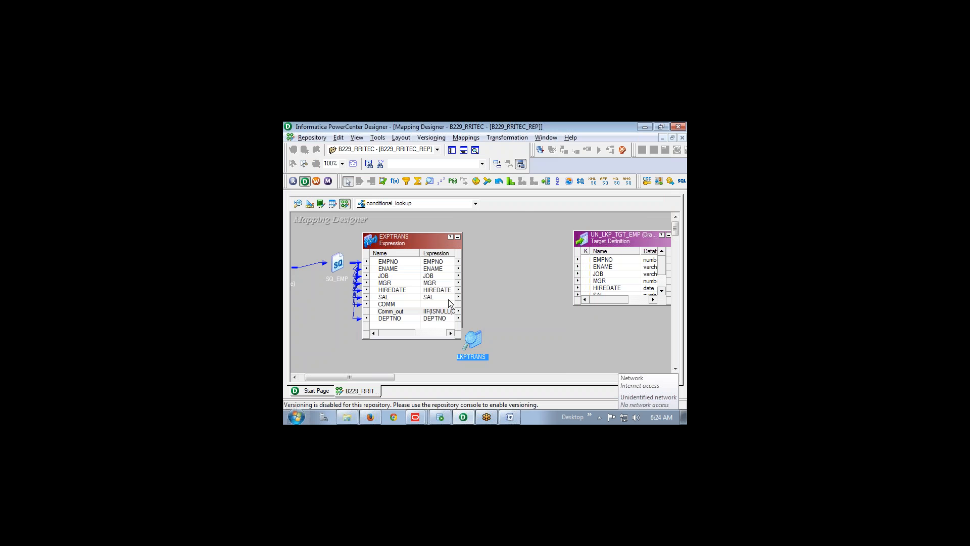
pyautogui.moveTo(438, 241); pyautogui.dragTo(580, 259)
# Link EXPTRANS EMPNO, JOB, MGR, HIREDATE, SAL, Comm_out and DEPTNO to the matching target columns
pyautogui.click(464, 240)
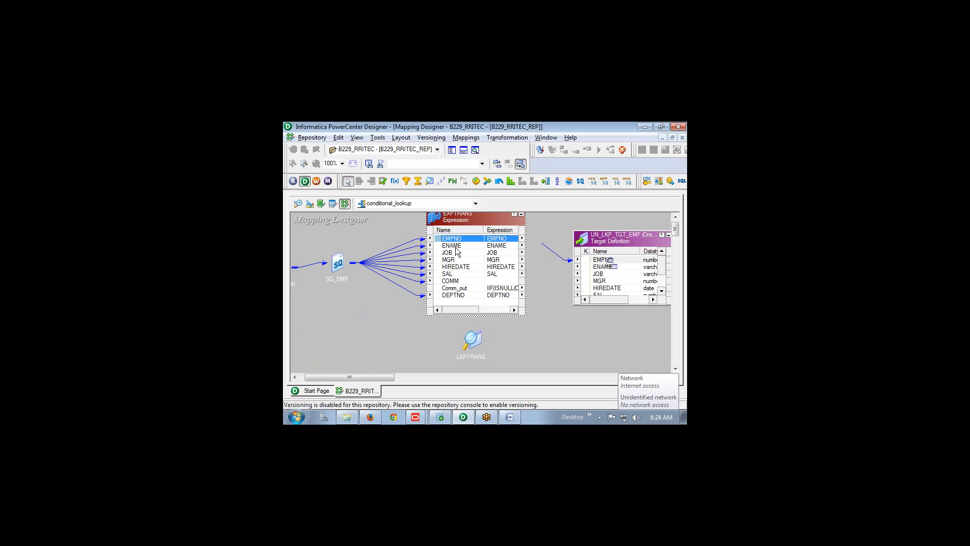
pyautogui.moveTo(457, 247); pyautogui.dragTo(604, 266)
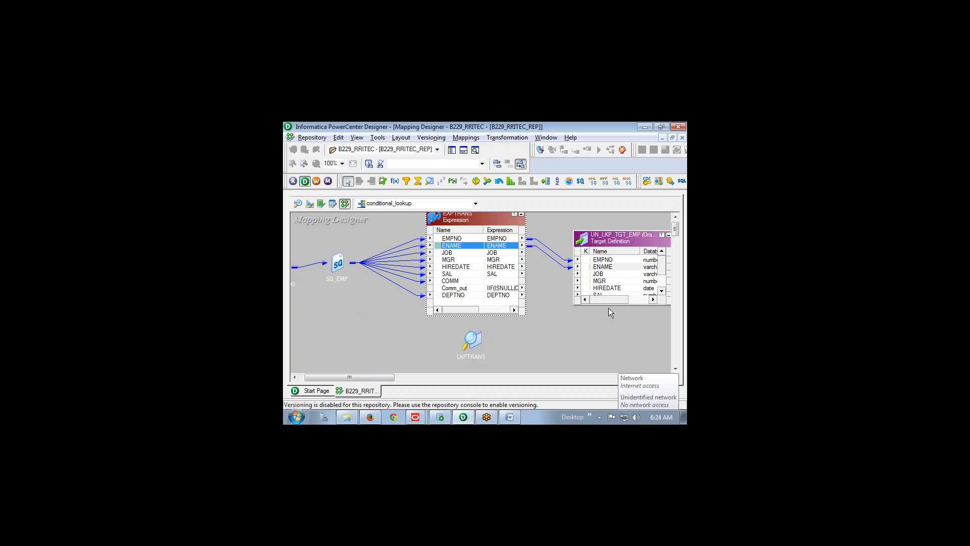
pyautogui.moveTo(606, 305); pyautogui.dragTo(606, 369)
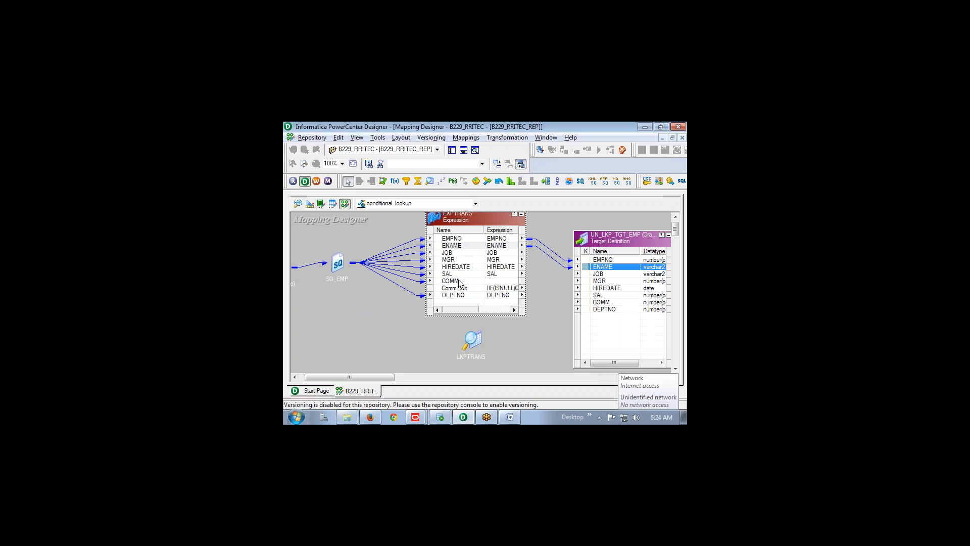
pyautogui.moveTo(456, 255); pyautogui.dragTo(611, 276)
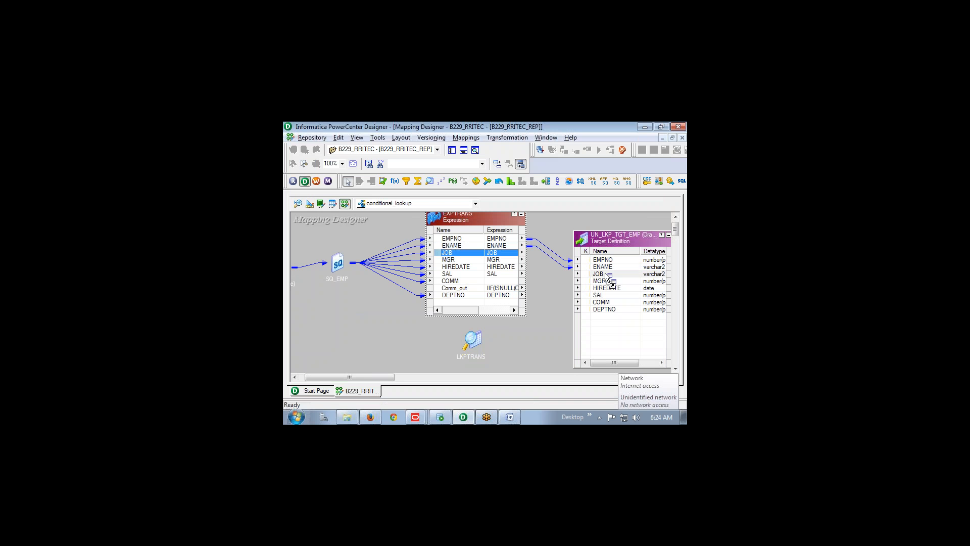
pyautogui.moveTo(448, 259); pyautogui.dragTo(604, 281)
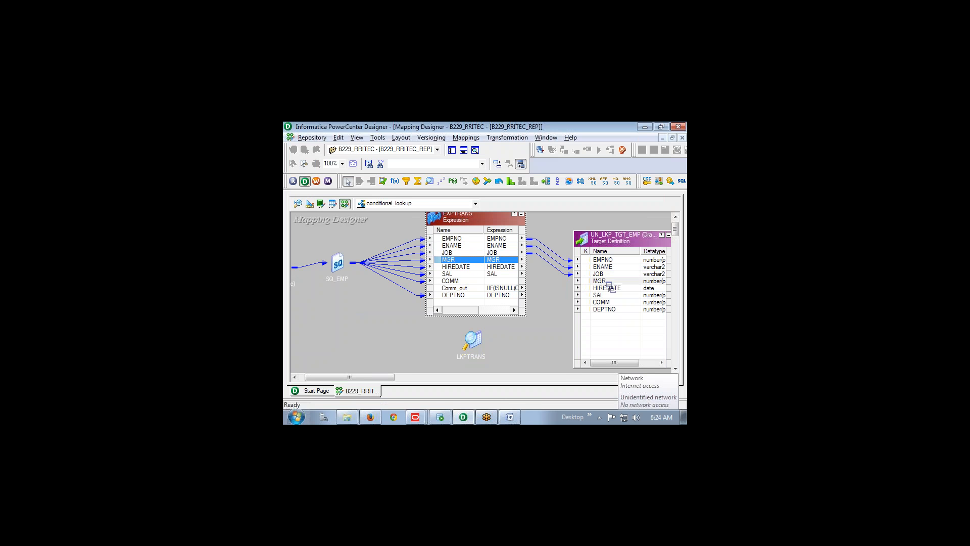
pyautogui.click(458, 268)
pyautogui.moveTo(458, 272); pyautogui.dragTo(604, 288)
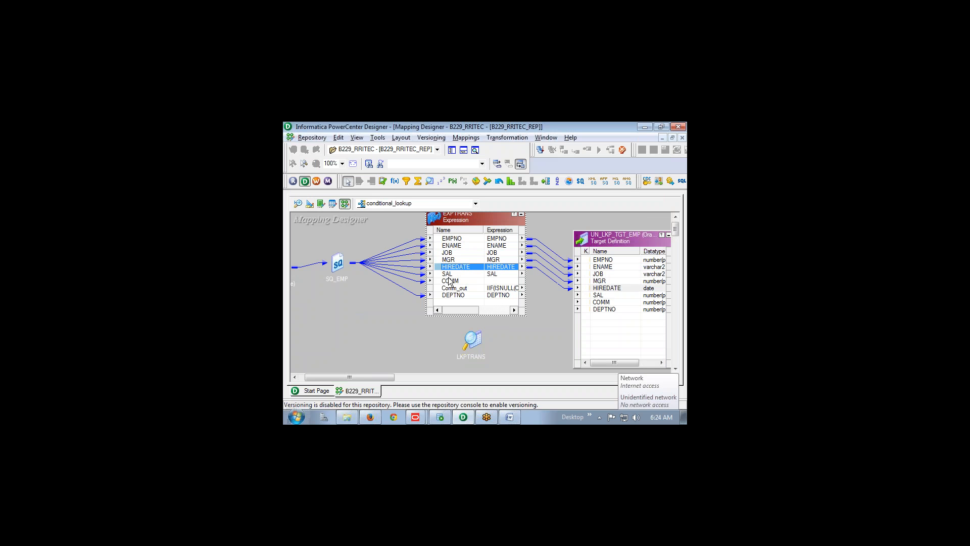
pyautogui.moveTo(450, 275); pyautogui.dragTo(598, 295)
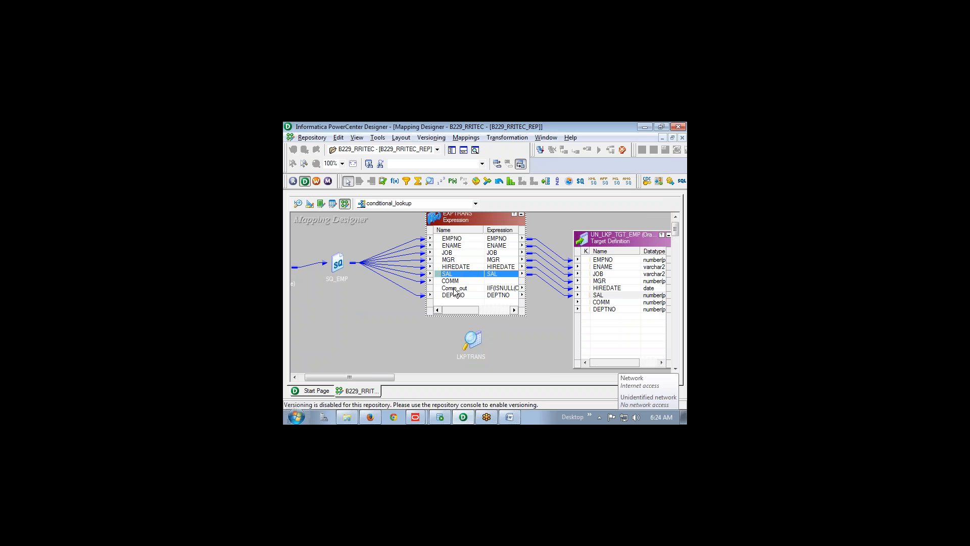
pyautogui.moveTo(455, 288); pyautogui.dragTo(606, 303)
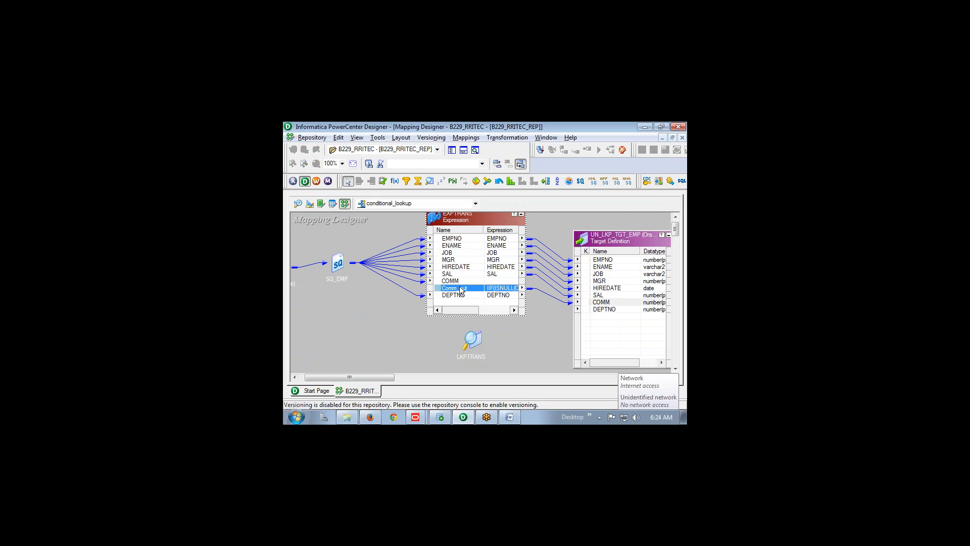
pyautogui.moveTo(463, 297); pyautogui.dragTo(609, 309)
# Save the conditional_lookup mapping and arrange all transformations as icons
pyautogui.hotkey('ctrl', 's')
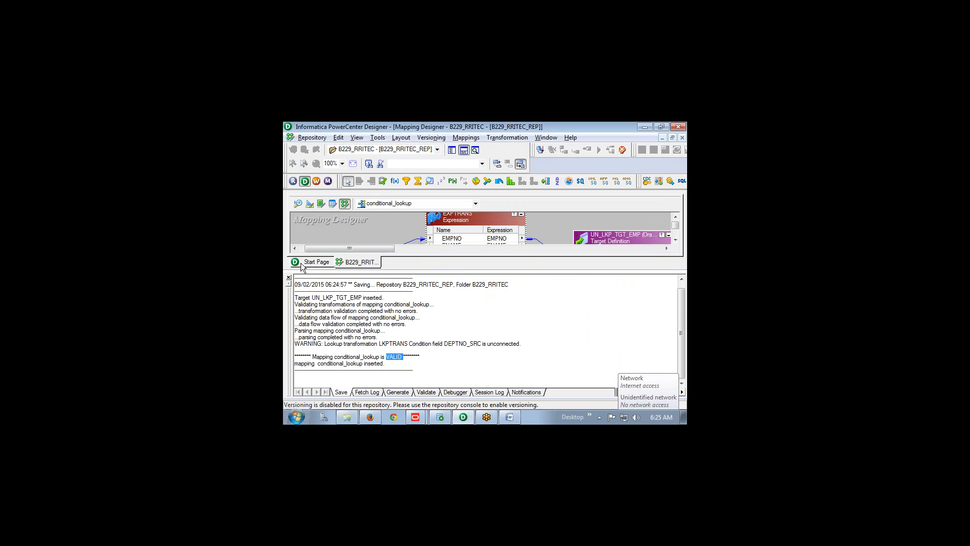
pyautogui.click(289, 278)
pyautogui.rightClick(345, 244)
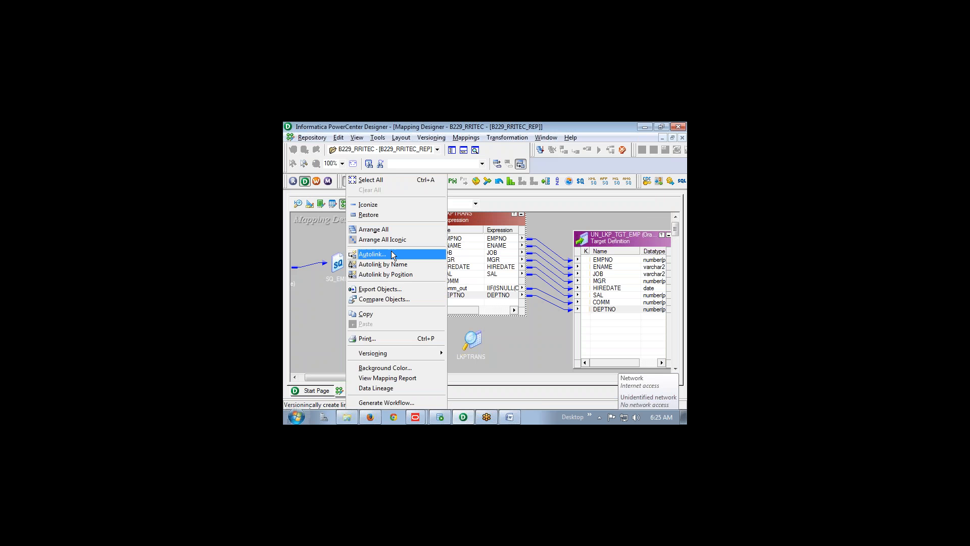
pyautogui.click(396, 242)
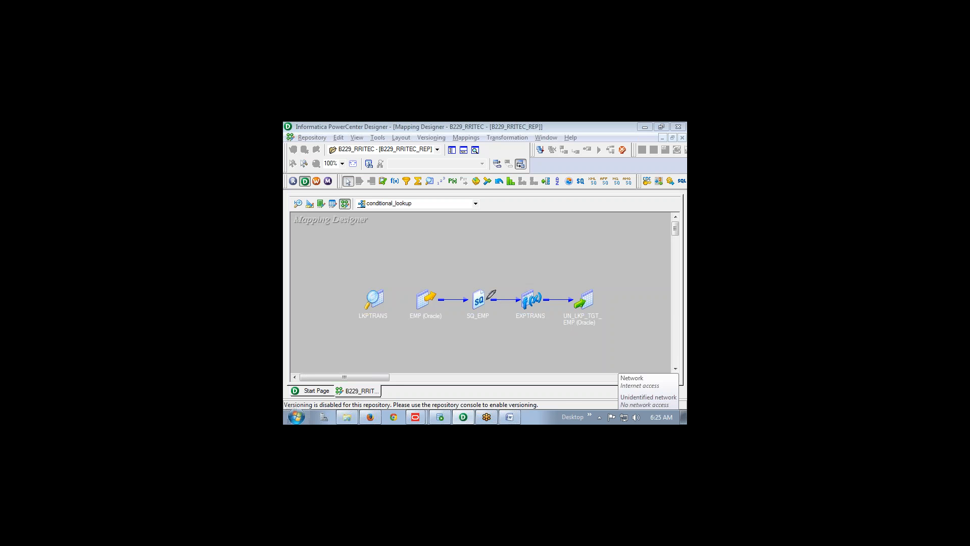
# Reposition the iconic transformations on the canvas, then switch to the Word notes
pyautogui.moveTo(484, 299)
pyautogui.mouseDown()
pyautogui.moveTo(523, 297)
pyautogui.moveTo(509, 287)
pyautogui.moveTo(526, 269)
pyautogui.moveTo(541, 325)
pyautogui.moveTo(500, 387)
pyautogui.mouseUp()
pyautogui.moveTo(372, 364)
pyautogui.mouseDown()
pyautogui.moveTo(302, 326)
pyautogui.moveTo(356, 308)
pyautogui.mouseUp()
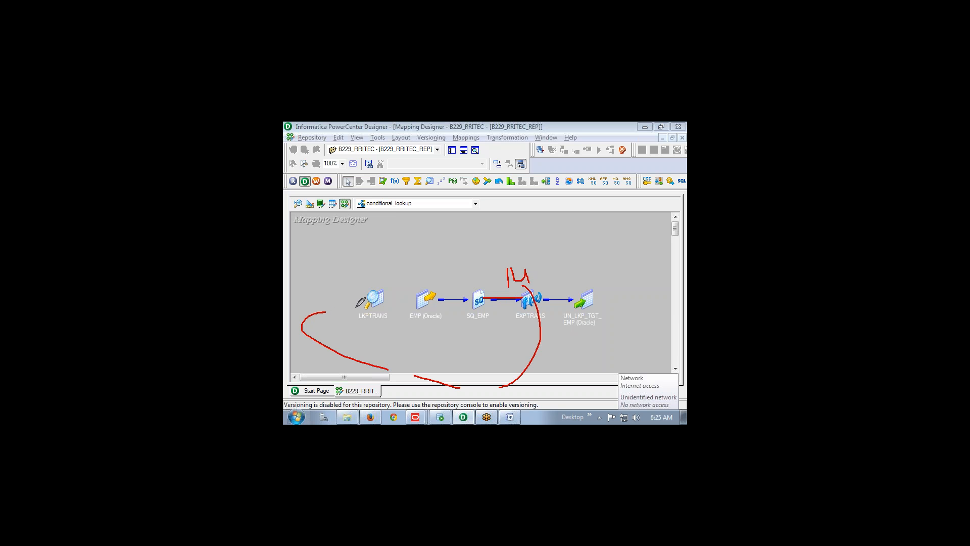
pyautogui.moveTo(342, 273)
pyautogui.mouseDown()
pyautogui.moveTo(345, 297)
pyautogui.moveTo(366, 279)
pyautogui.moveTo(430, 277)
pyautogui.moveTo(449, 254)
pyautogui.moveTo(519, 215)
pyautogui.moveTo(535, 264)
pyautogui.moveTo(562, 254)
pyautogui.moveTo(552, 254)
pyautogui.mouseUp()
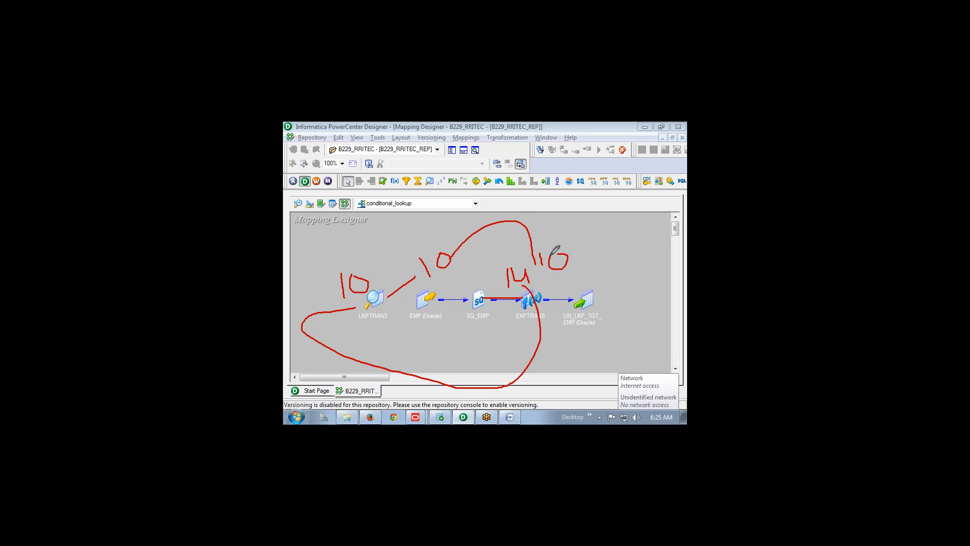
pyautogui.moveTo(543, 252)
pyautogui.mouseDown()
pyautogui.moveTo(545, 273)
pyautogui.moveTo(585, 288)
pyautogui.moveTo(591, 278)
pyautogui.moveTo(578, 290)
pyautogui.mouseUp()
pyautogui.hotkey('alt', 'Tab')
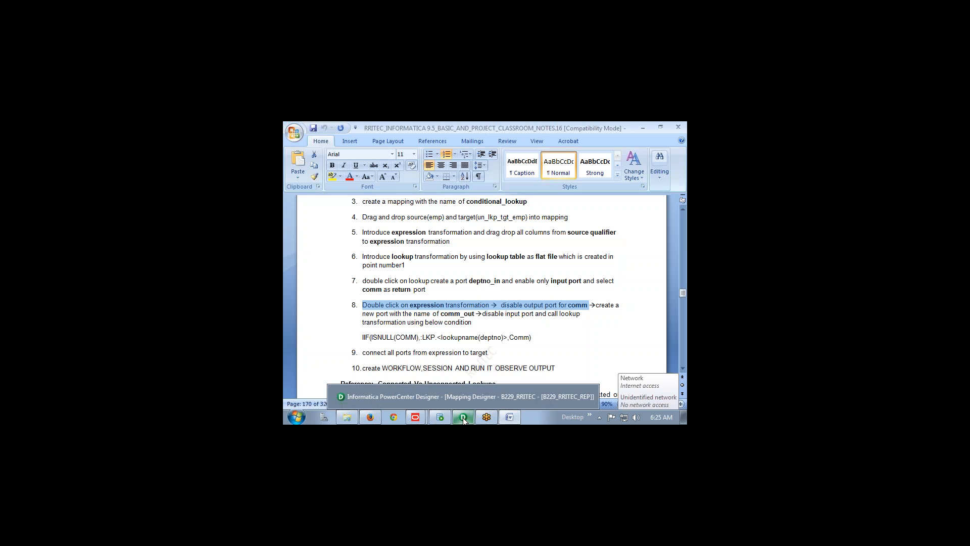
# Bring the PowerCenter Designer window back to the front from the taskbar
pyautogui.click(472, 404)
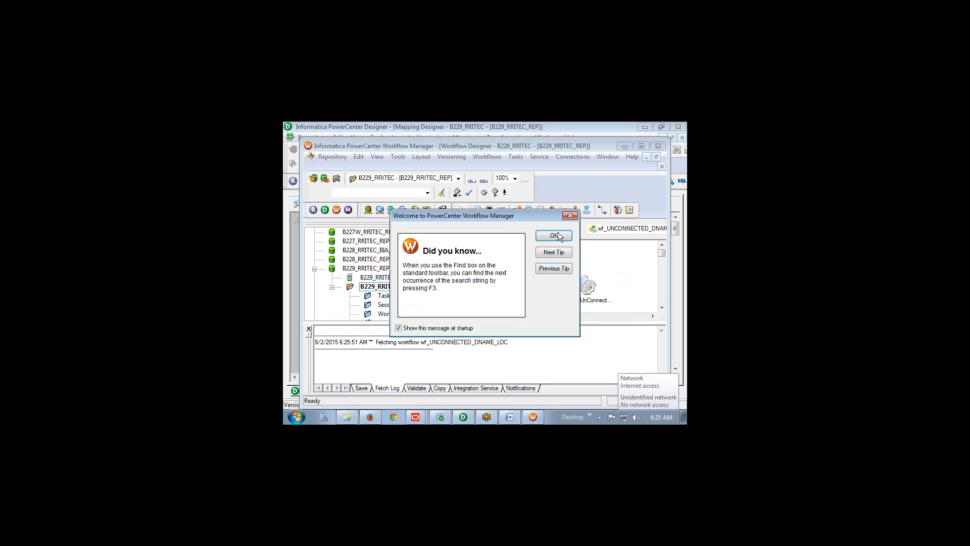
# Dismiss the tip, maximize Workflow Manager, and create a workflow named wf_unconnected_lkp
pyautogui.click(560, 235)
pyautogui.doubleClick(551, 146)
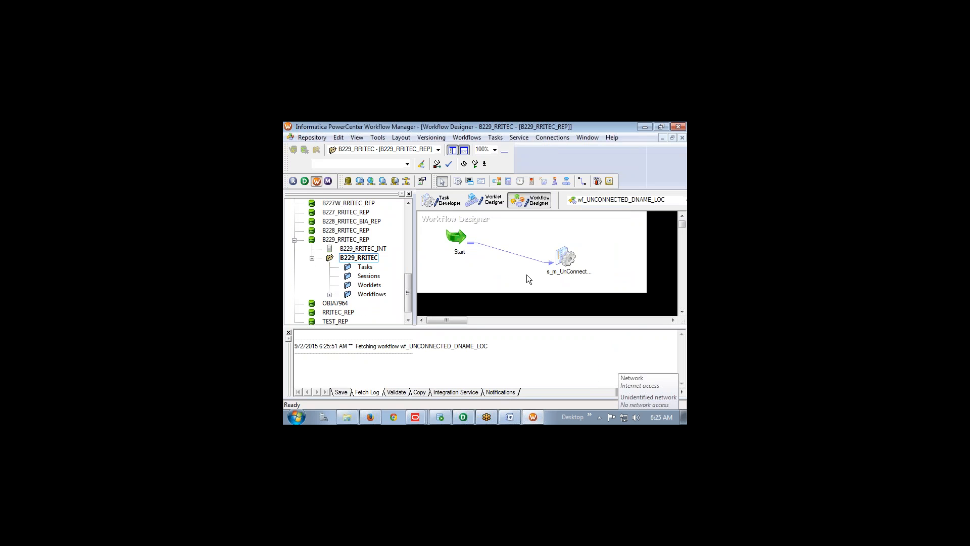
pyautogui.click(467, 137)
pyautogui.click(478, 150)
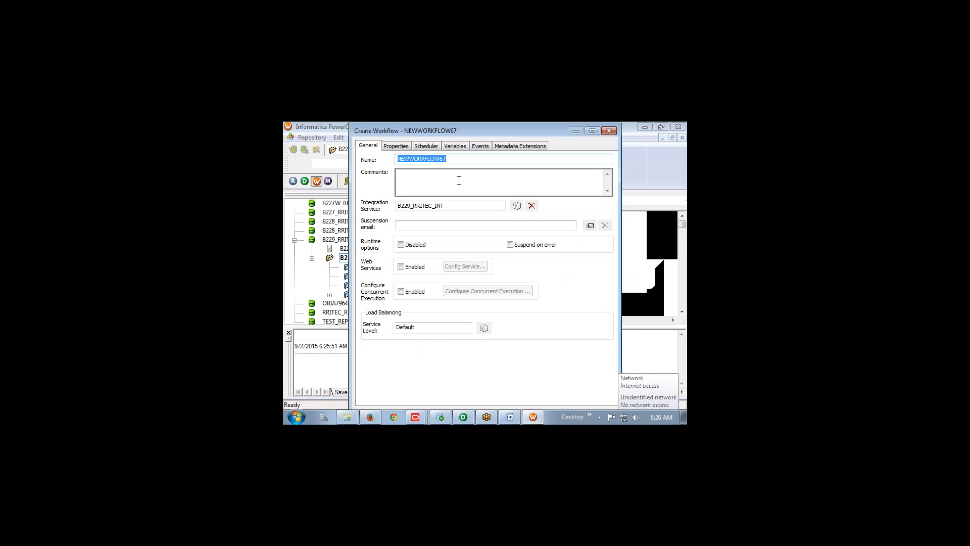
pyautogui.write('W')
pyautogui.write('f_unconnected_lkp')
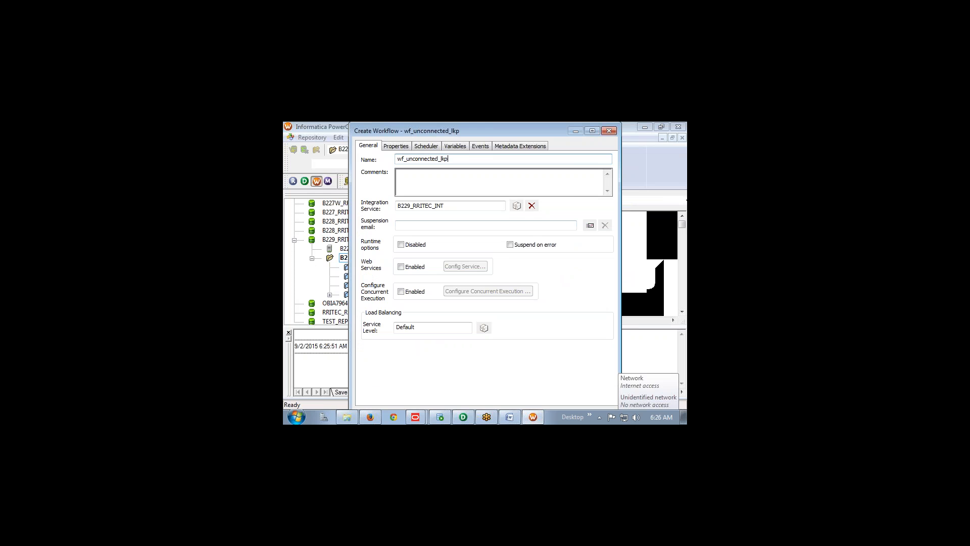
pyautogui.press('Return')
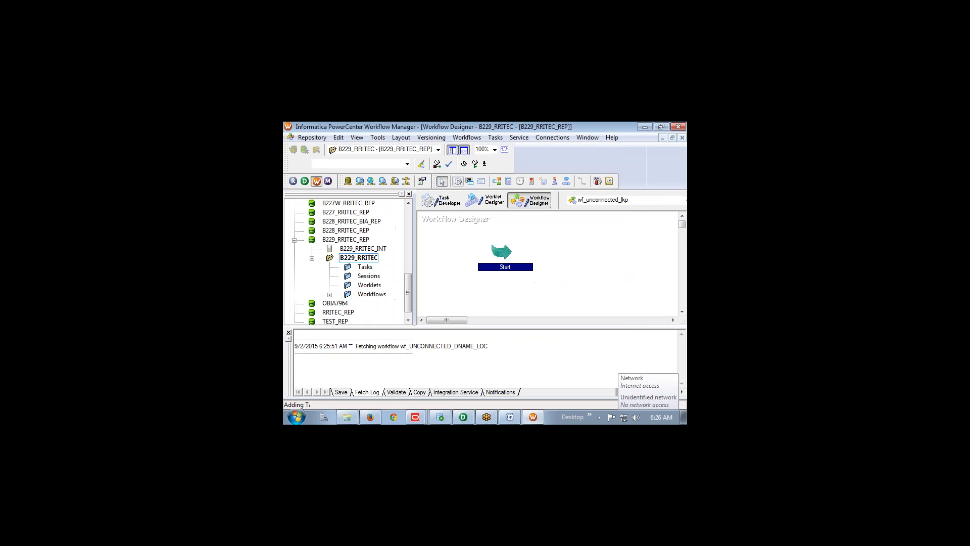
# Add a session task using the m_UnConnected_Lookup mapping to the workflow
pyautogui.click(457, 181)
pyautogui.click(578, 265)
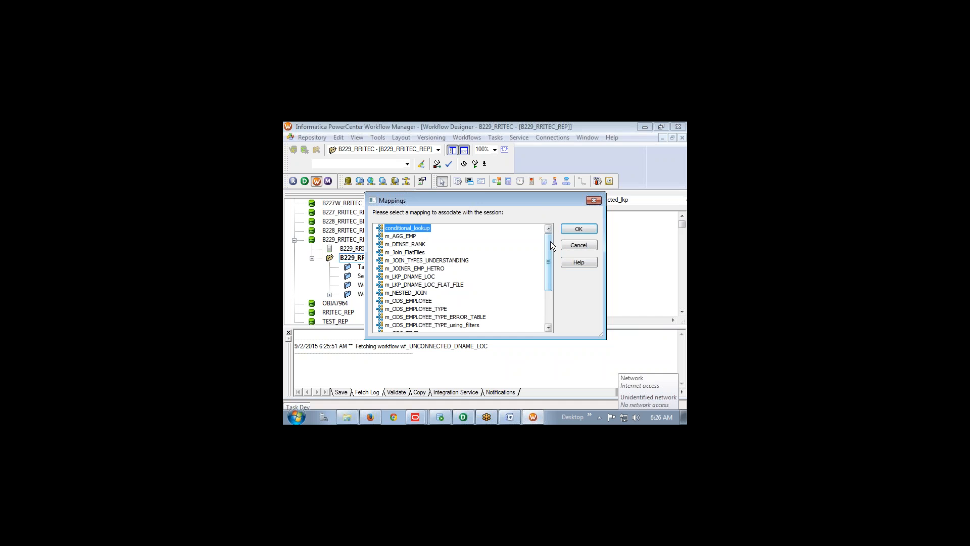
pyautogui.moveTo(550, 242); pyautogui.dragTo(550, 273)
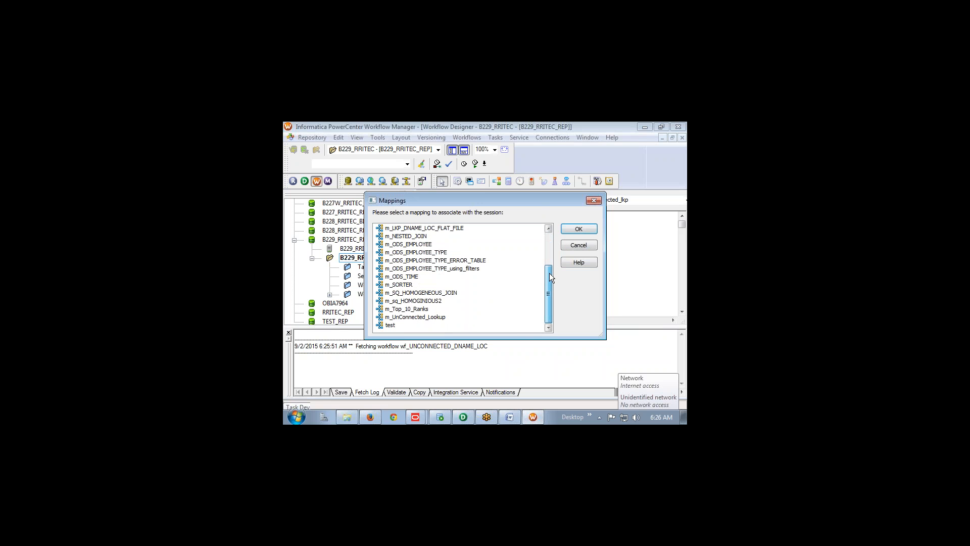
pyautogui.click(443, 317)
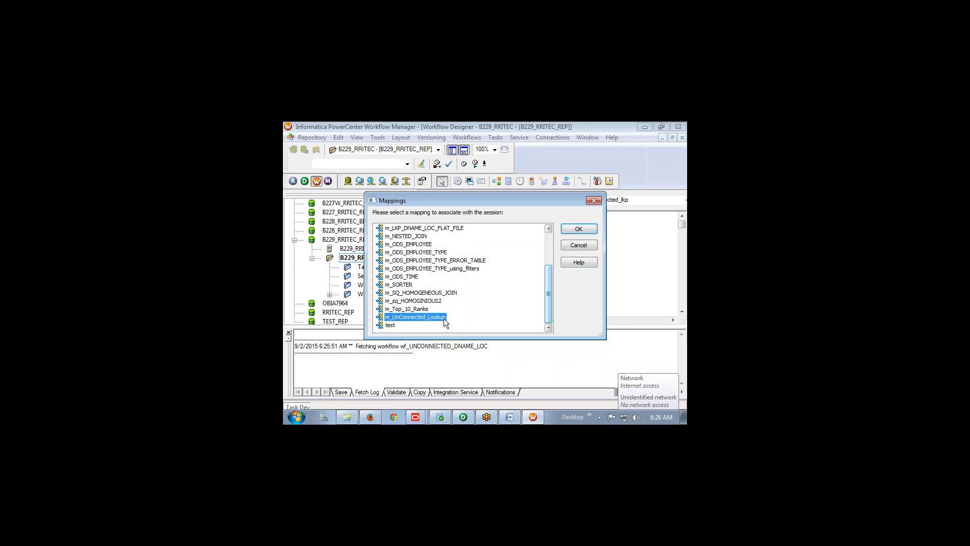
pyautogui.click(578, 230)
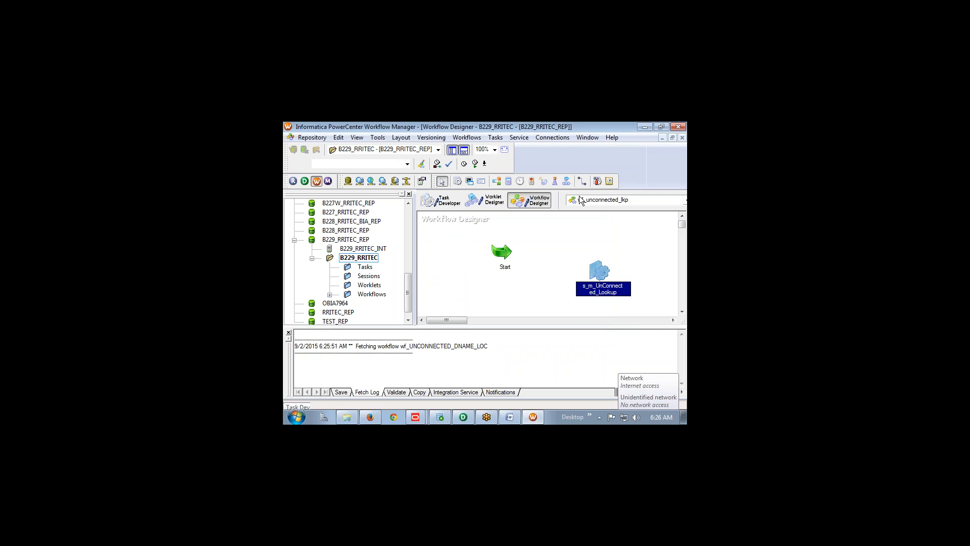
# Link Start to the session, save the workflow, and bring up the Start task's context menu
pyautogui.click(583, 181)
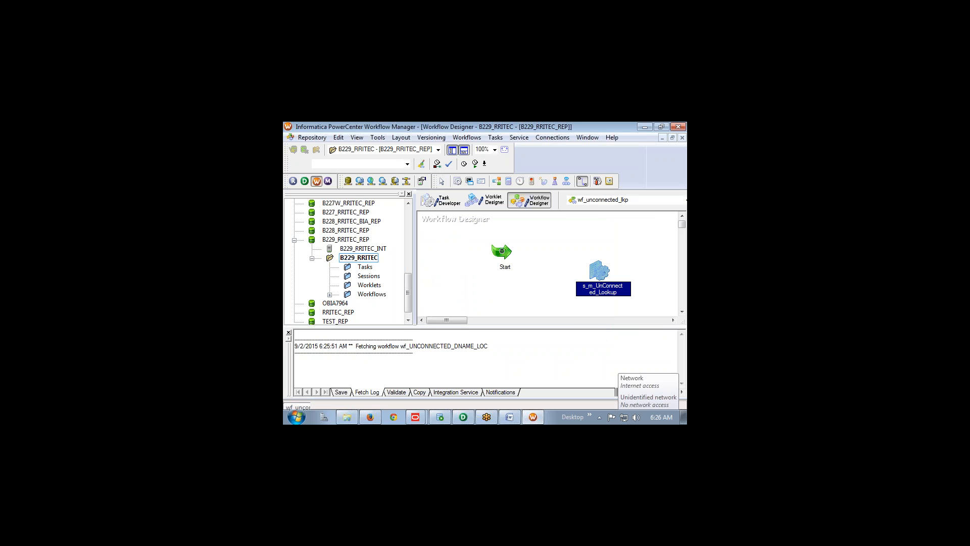
pyautogui.moveTo(502, 251); pyautogui.dragTo(596, 271)
pyautogui.hotkey('ctrl', 's')
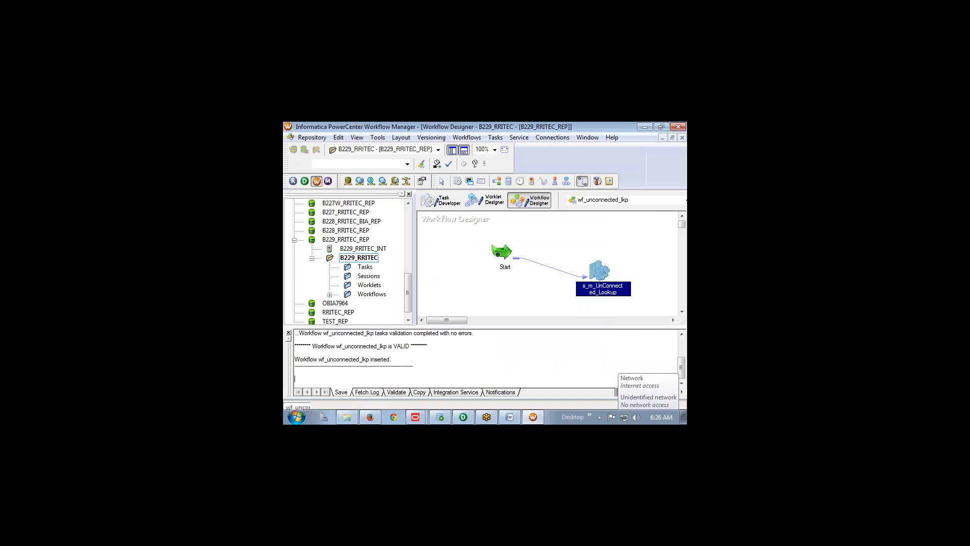
pyautogui.click(441, 180)
pyautogui.click(501, 252)
pyautogui.rightClick(501, 253)
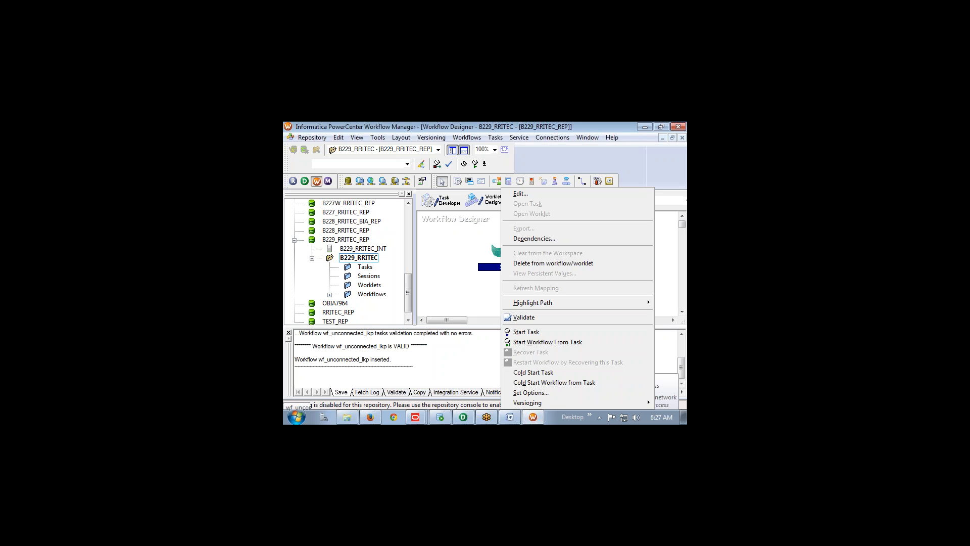
# Run wf_unconnected_lkp from the session, note that s_m_UnConnected_Lookup failed, and close the monitor
pyautogui.click(510, 342)
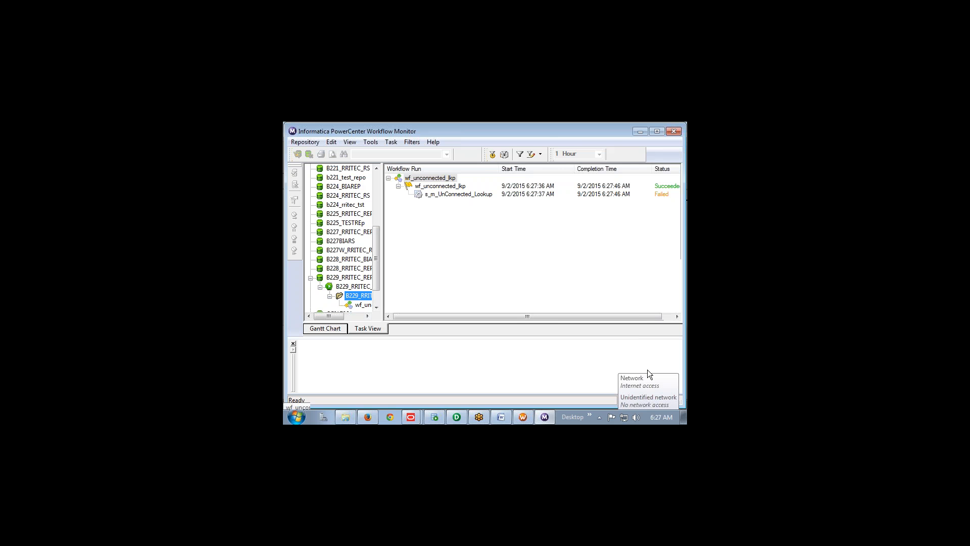
pyautogui.moveTo(607, 135); pyautogui.dragTo(577, 141)
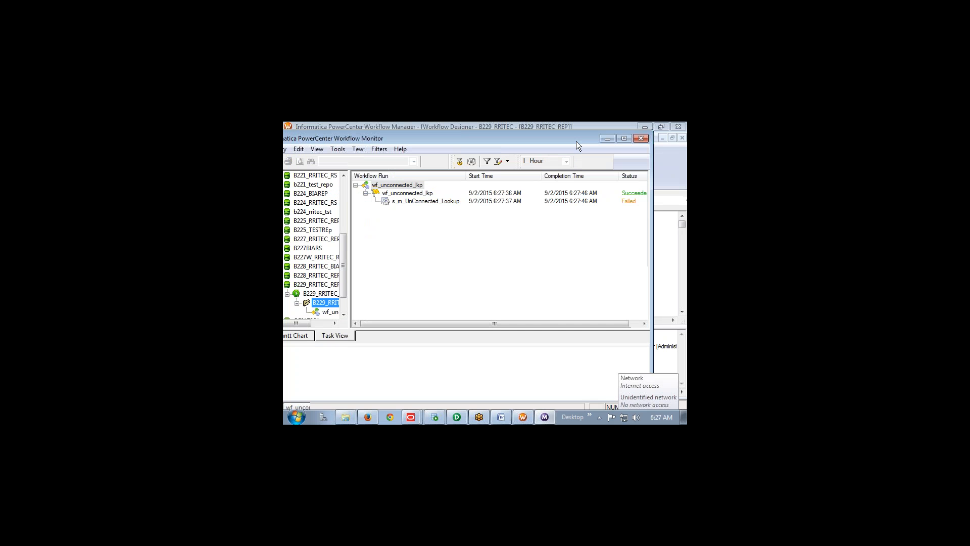
pyautogui.click(639, 140)
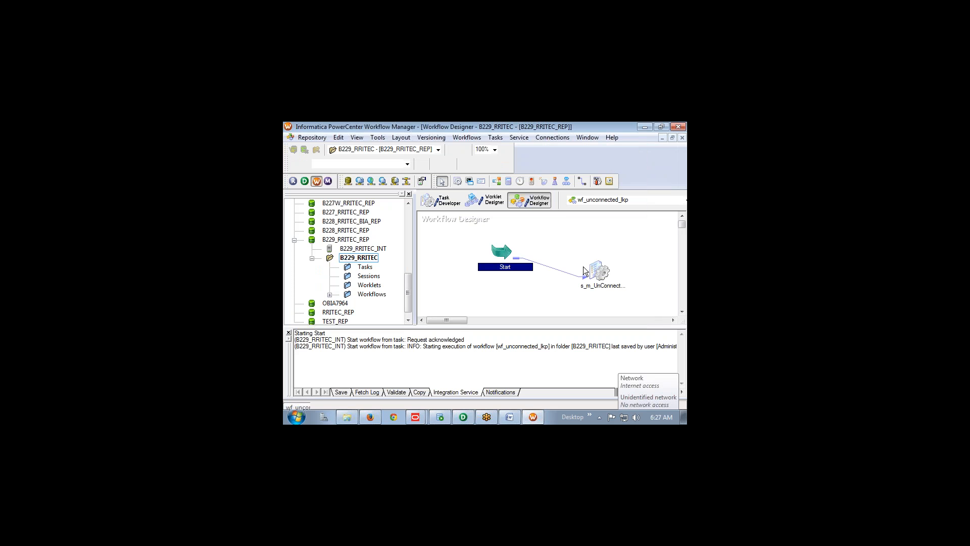
pyautogui.doubleClick(599, 271)
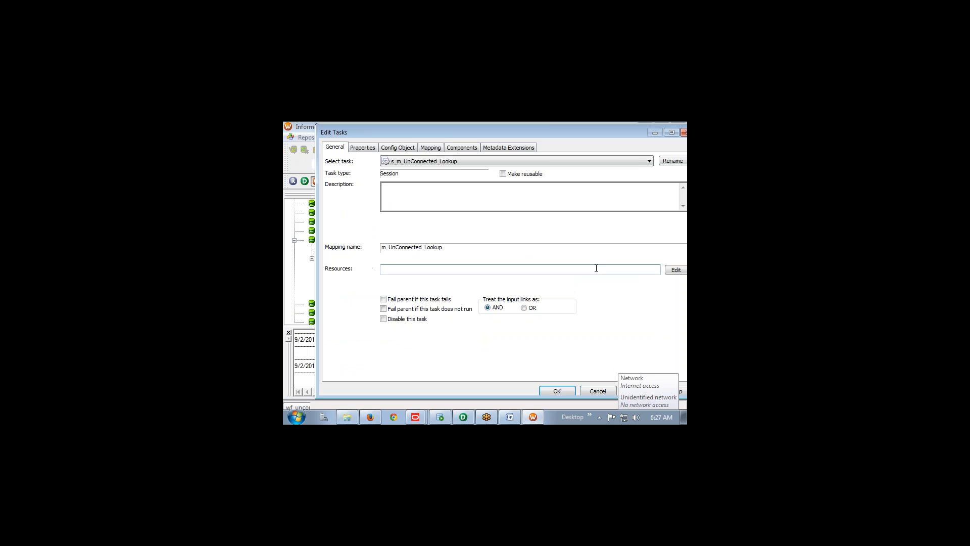
pyautogui.click(431, 150)
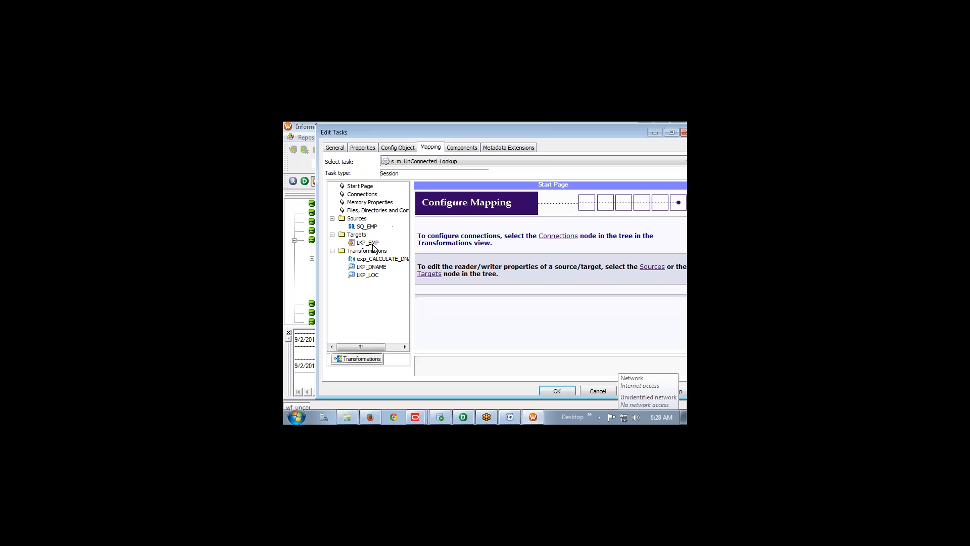
pyautogui.click(365, 229)
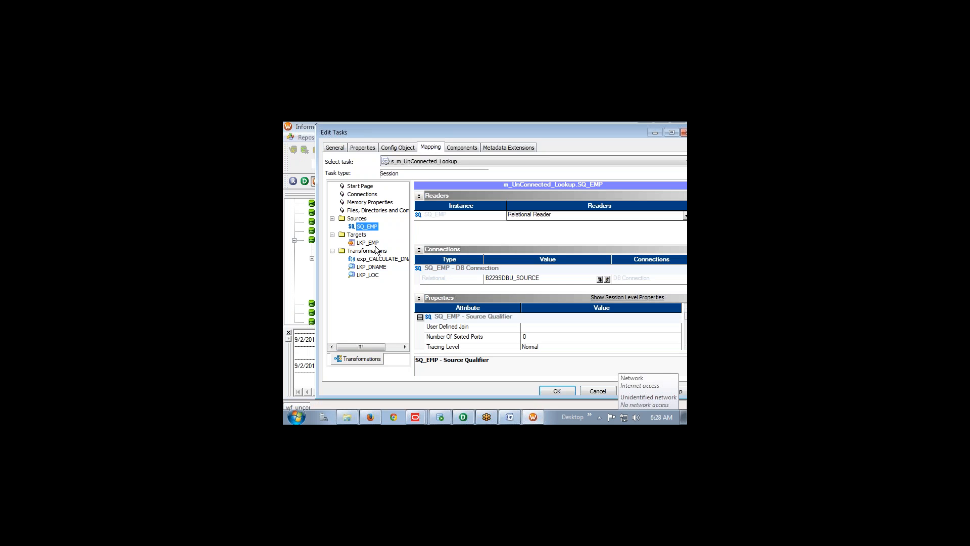
pyautogui.click(374, 247)
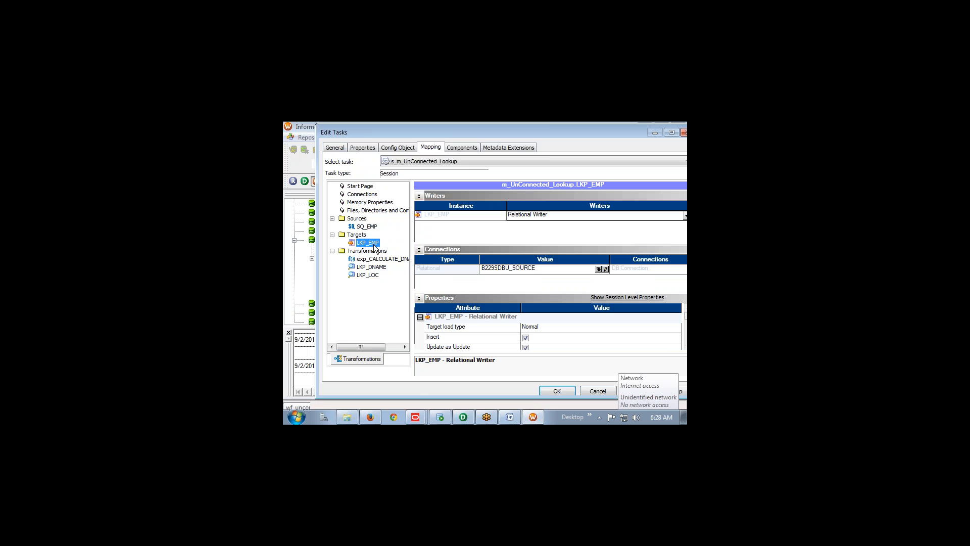
pyautogui.click(606, 269)
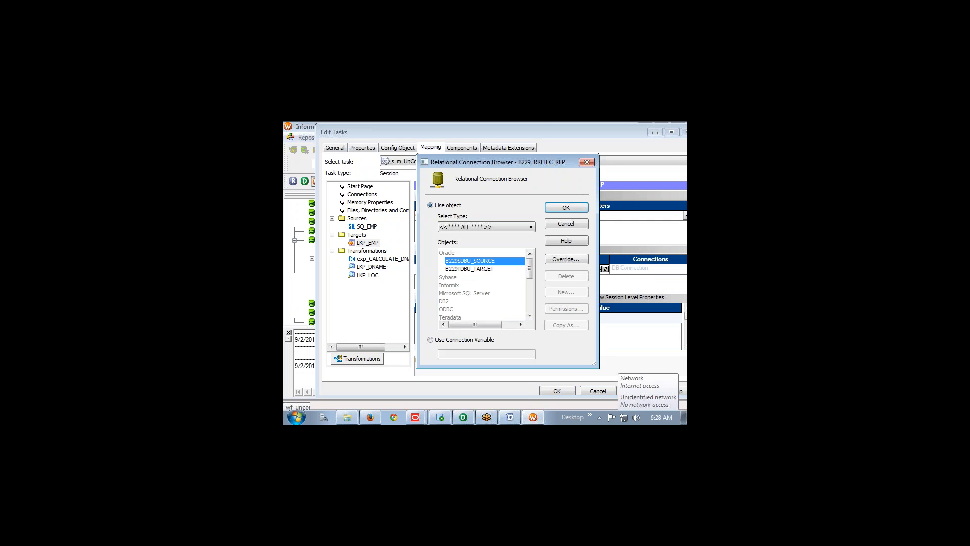
pyautogui.click(501, 269)
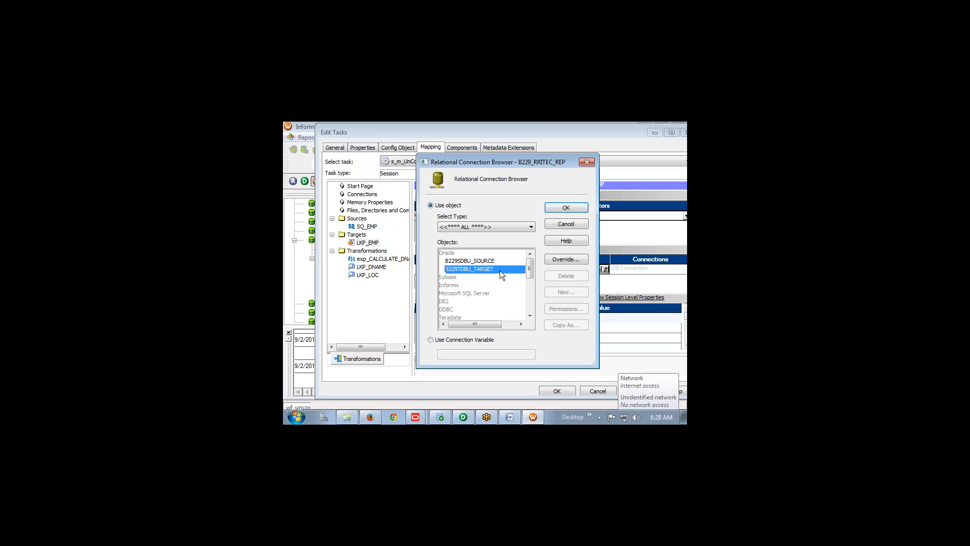
pyautogui.click(552, 208)
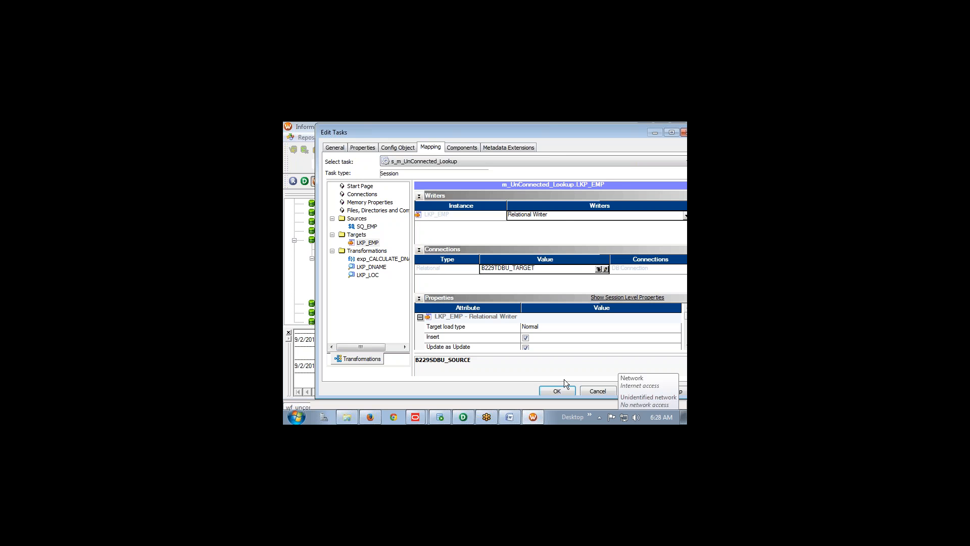
pyautogui.click(590, 387)
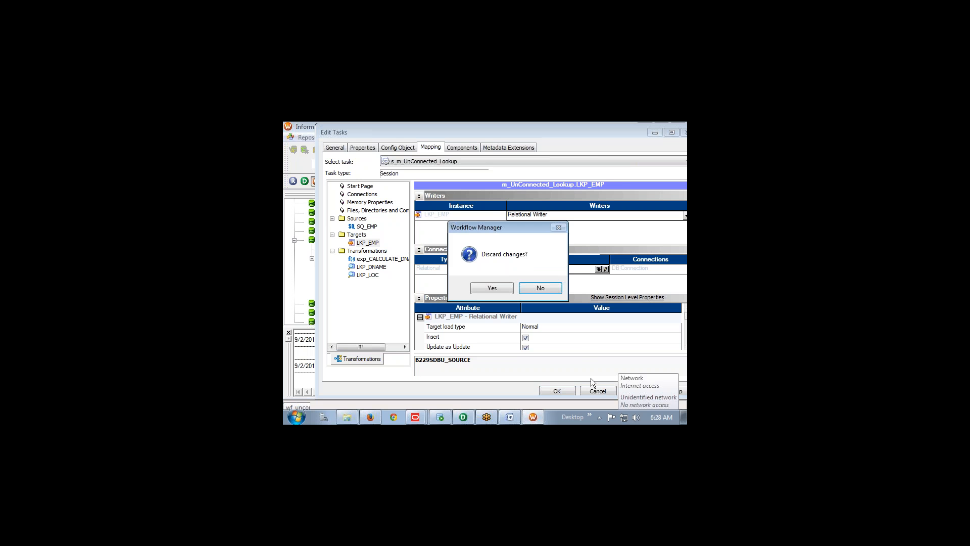
pyautogui.click(492, 288)
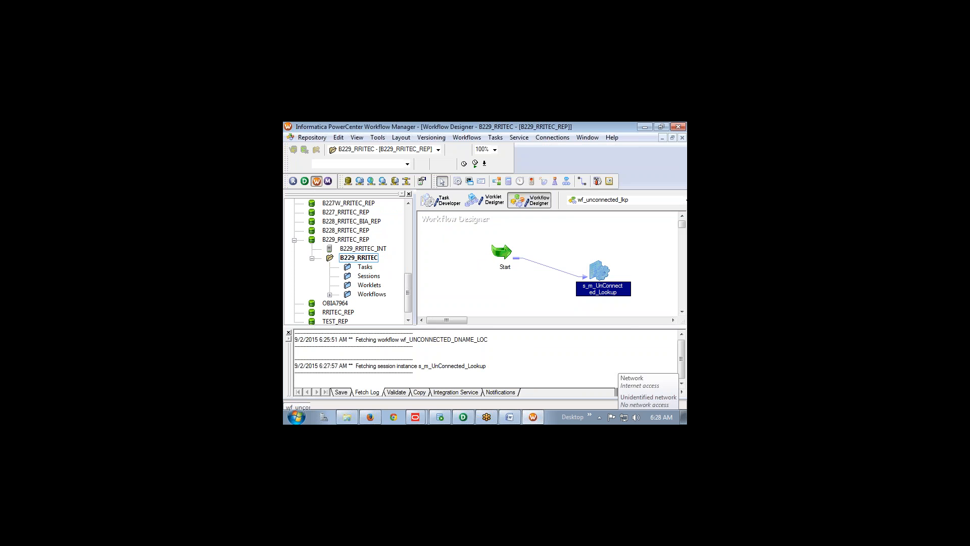
# Delete the unconnected-lookup session and its link, then place a new session on the canvas
pyautogui.press('Delete')
pyautogui.press('Return')
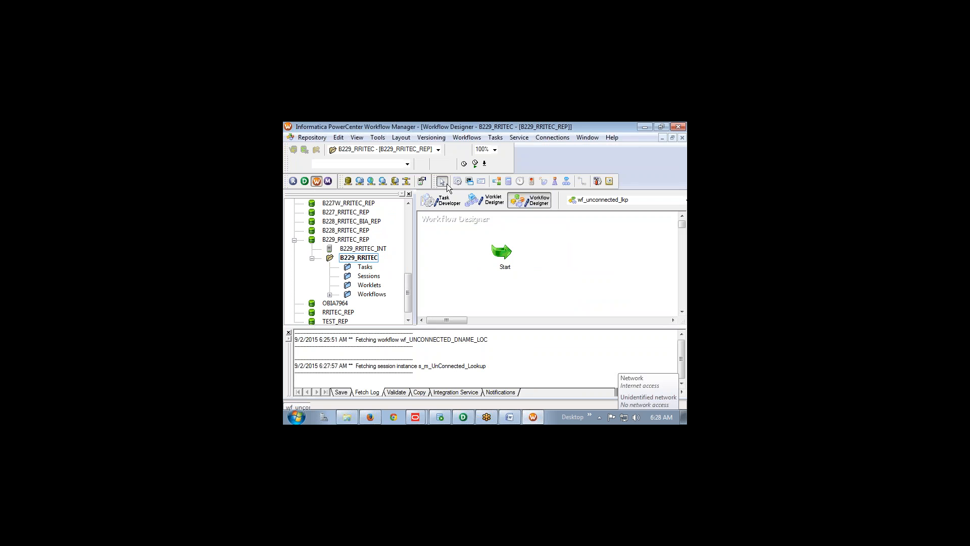
pyautogui.click(458, 183)
pyautogui.click(573, 264)
pyautogui.click(574, 264)
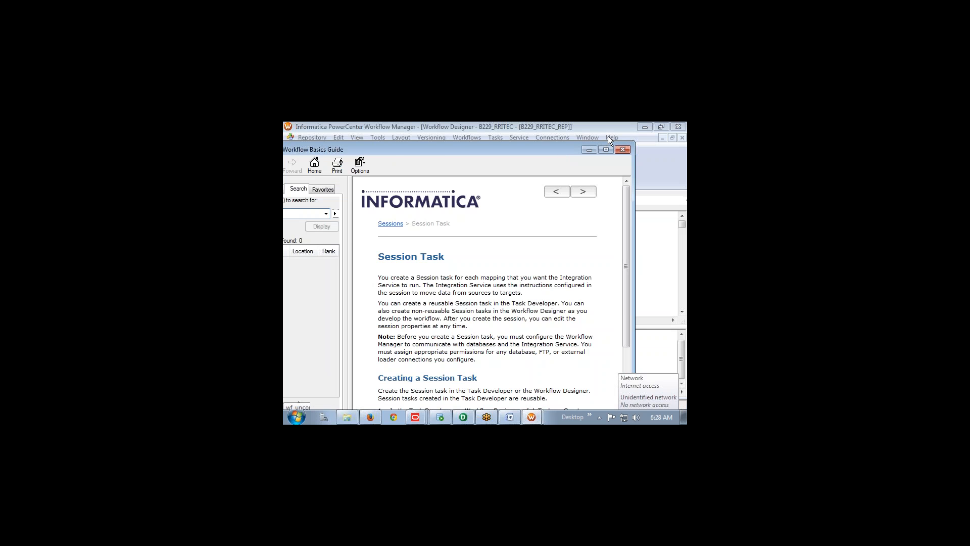
pyautogui.click(624, 150)
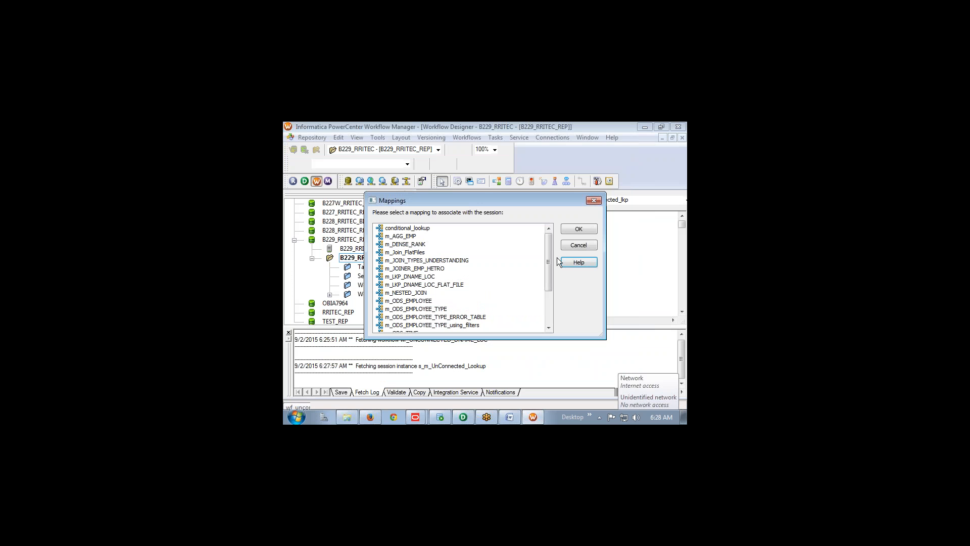
# Build the new session s_conditional_lookup from the conditional_lookup mapping
pyautogui.moveTo(550, 256); pyautogui.dragTo(545, 307)
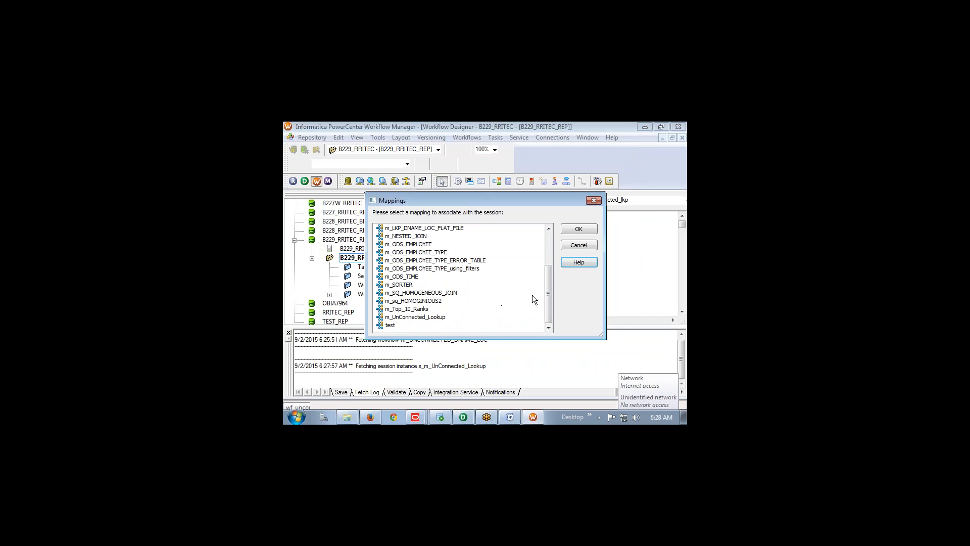
pyautogui.click(463, 416)
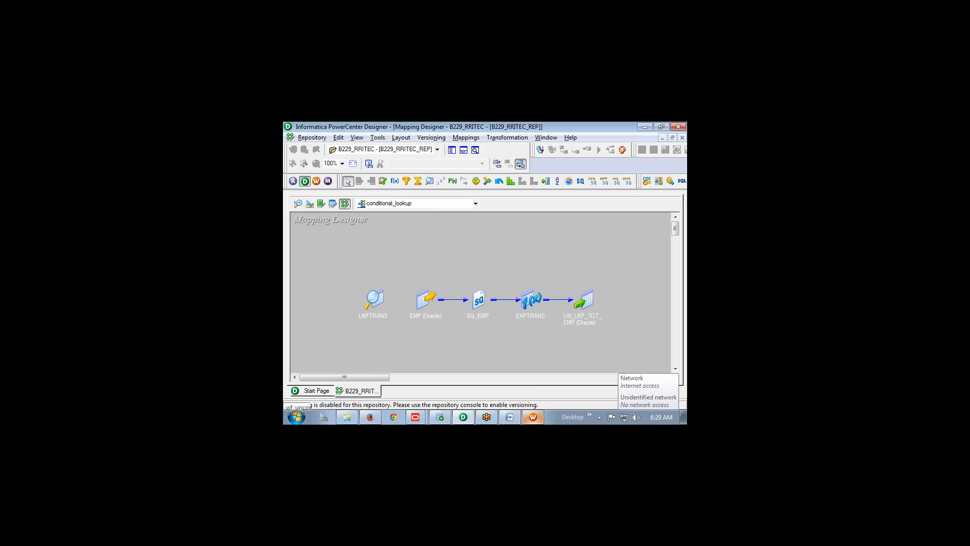
pyautogui.moveTo(533, 417)
pyautogui.hotkey('alt', 'Tab')
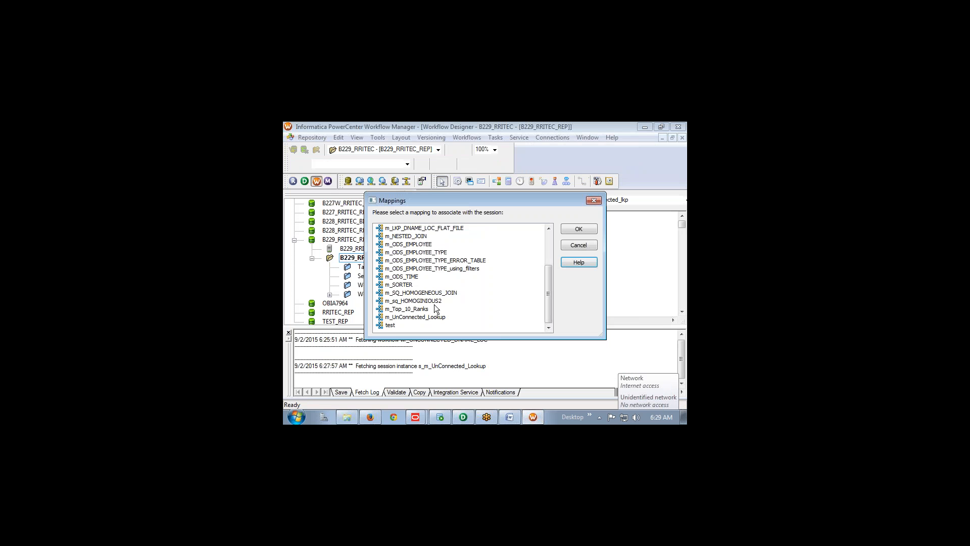
pyautogui.scroll(3, 426, 302)
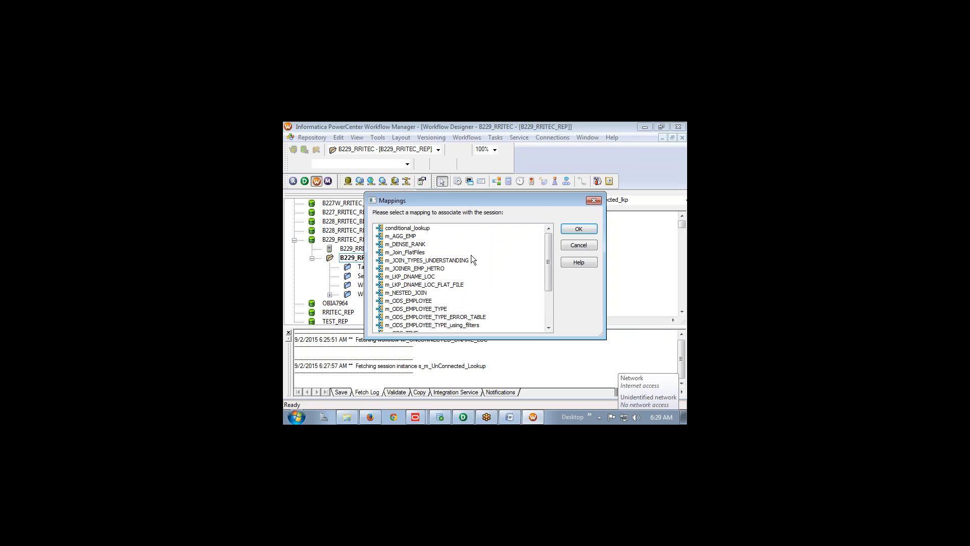
pyautogui.click(410, 230)
pyautogui.click(584, 230)
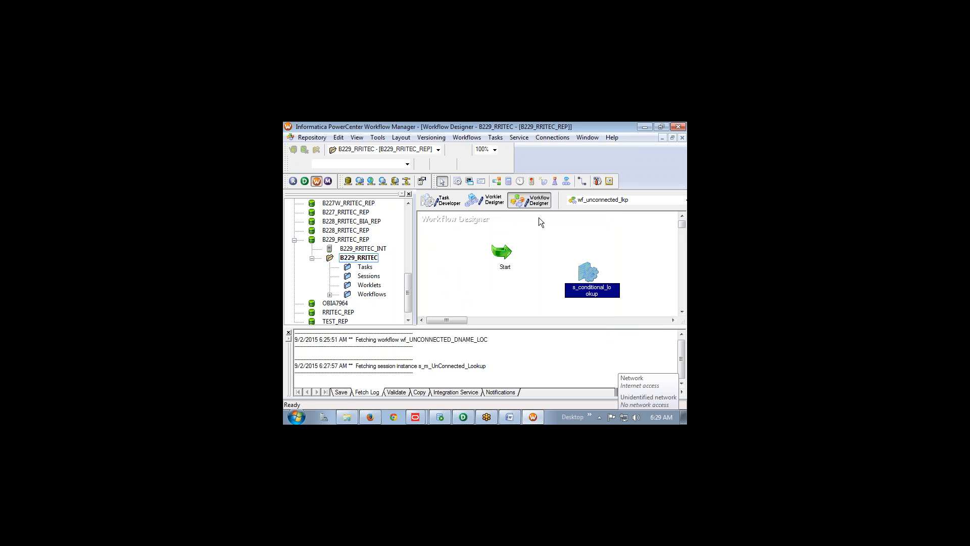
# Link the Start task to s_conditional_lookup
pyautogui.click(582, 181)
pyautogui.moveTo(504, 253); pyautogui.dragTo(586, 275)
pyautogui.click(441, 181)
# Set the UN_LKP_TGT_EMP target connection to B229TDBU_TARGET and view the LKPTRANS lookup properties
pyautogui.doubleClick(577, 276)
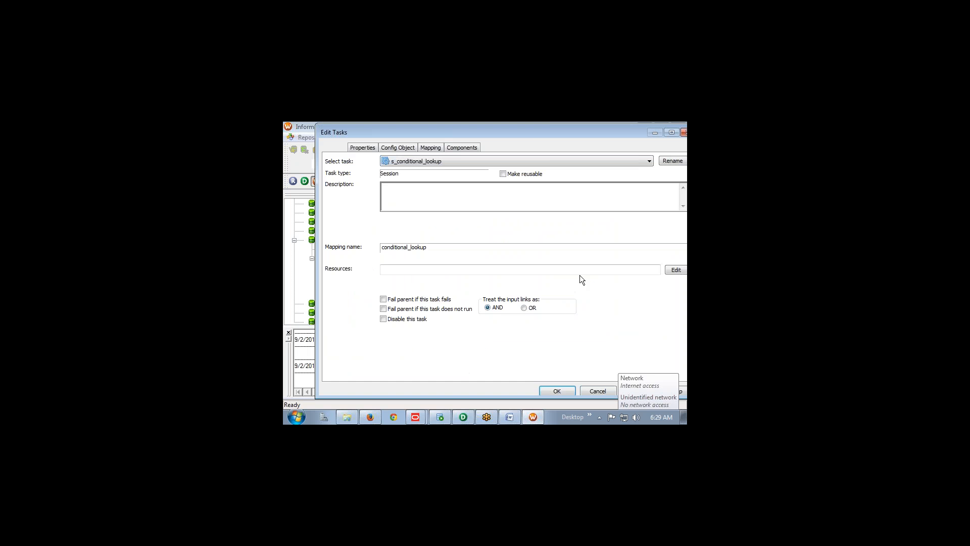
pyautogui.click(426, 149)
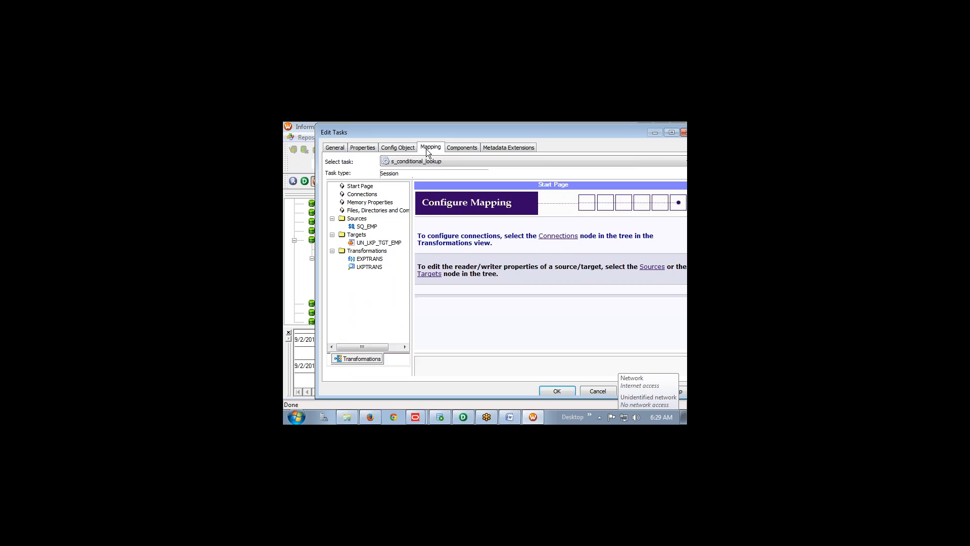
pyautogui.click(366, 227)
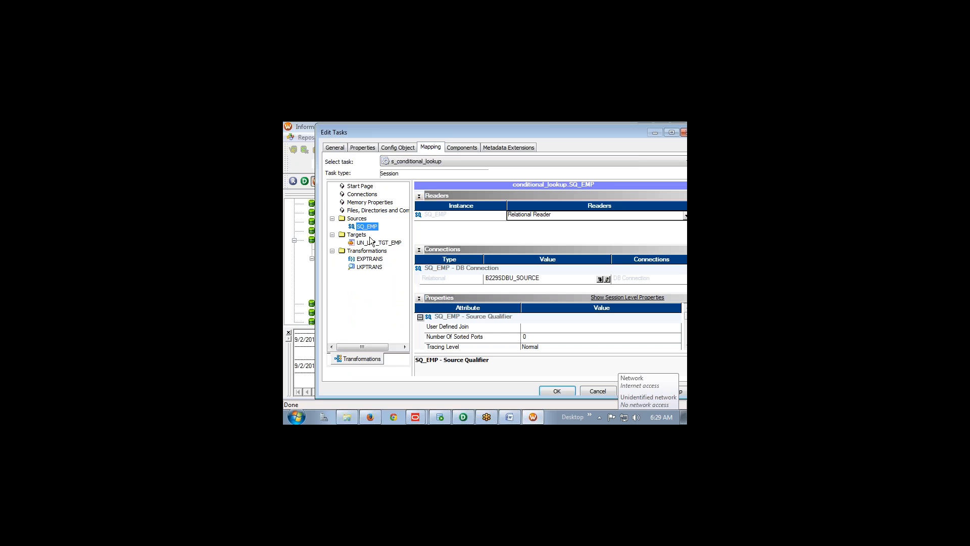
pyautogui.click(374, 244)
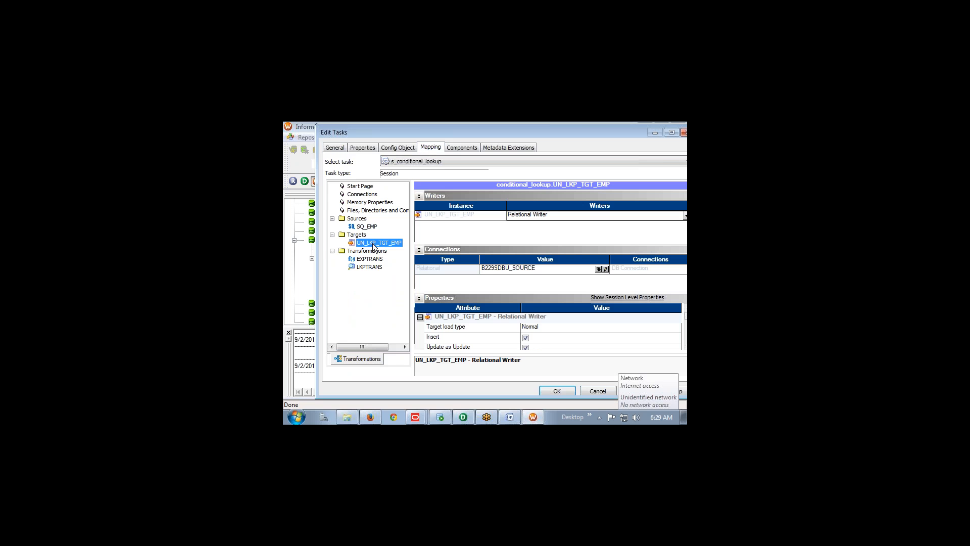
pyautogui.click(599, 271)
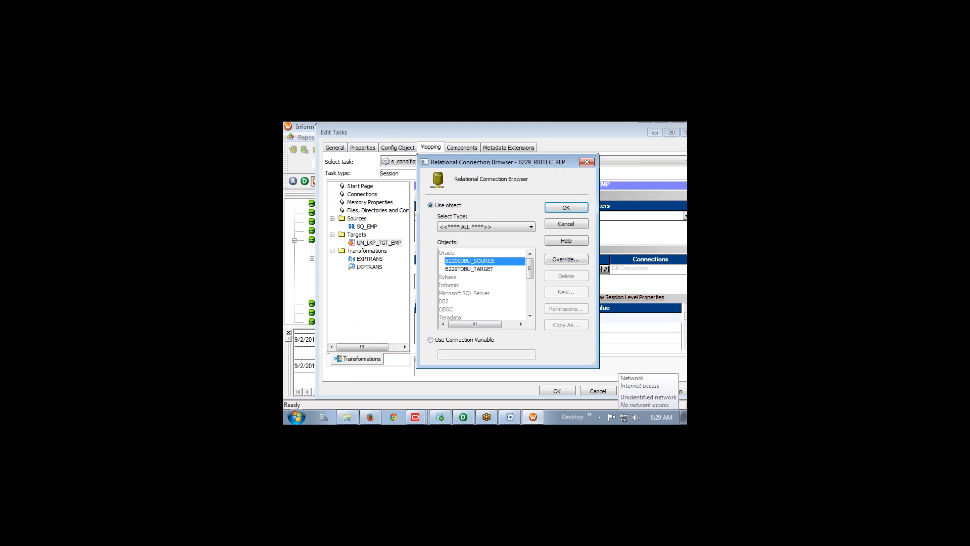
pyautogui.click(492, 269)
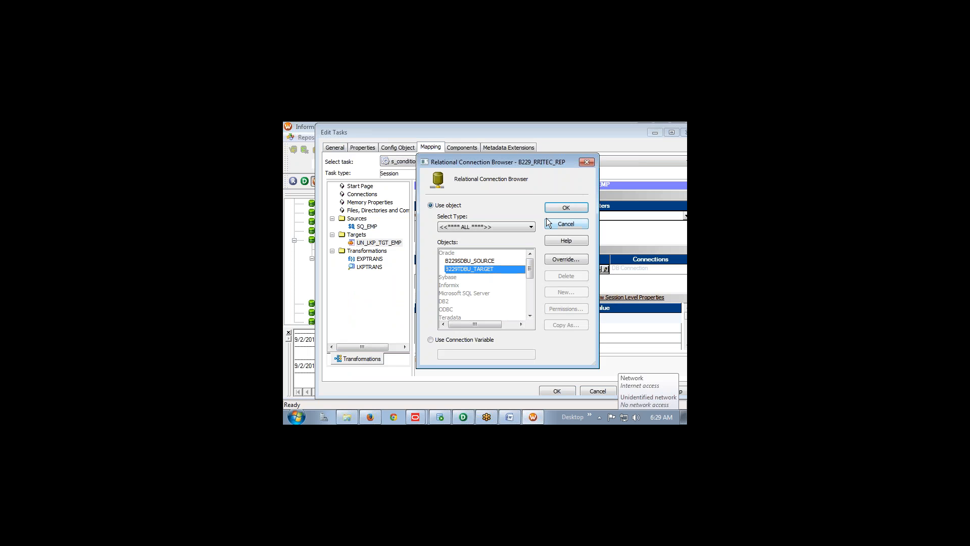
pyautogui.click(564, 208)
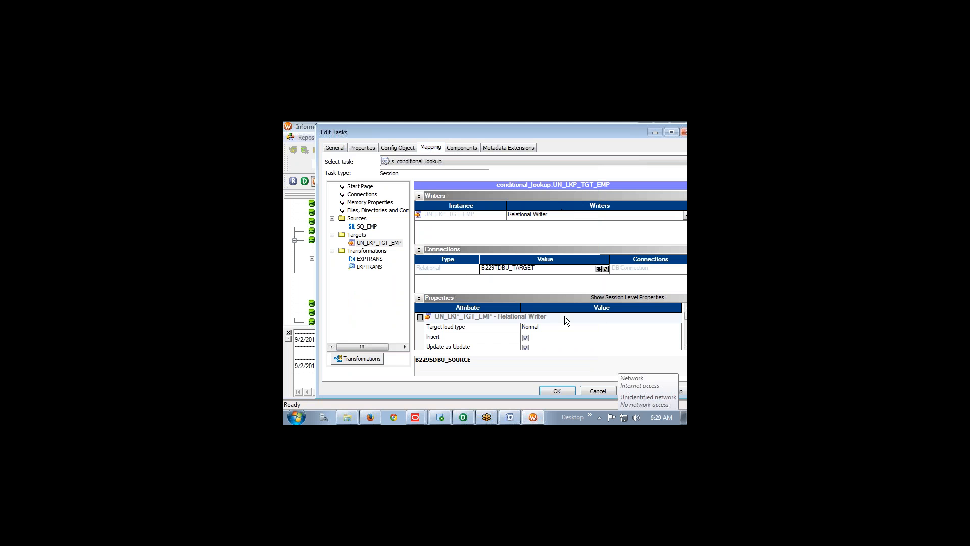
pyautogui.click(373, 267)
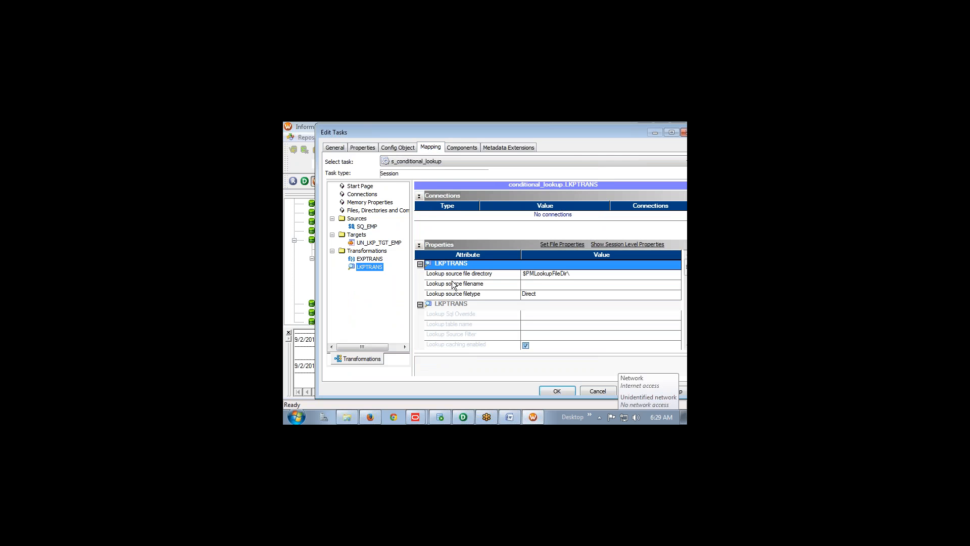
# Set the LKPTRANS lookup source filename to Default_comm.txt, copying the name from Explorer, and confirm
pyautogui.click(542, 285)
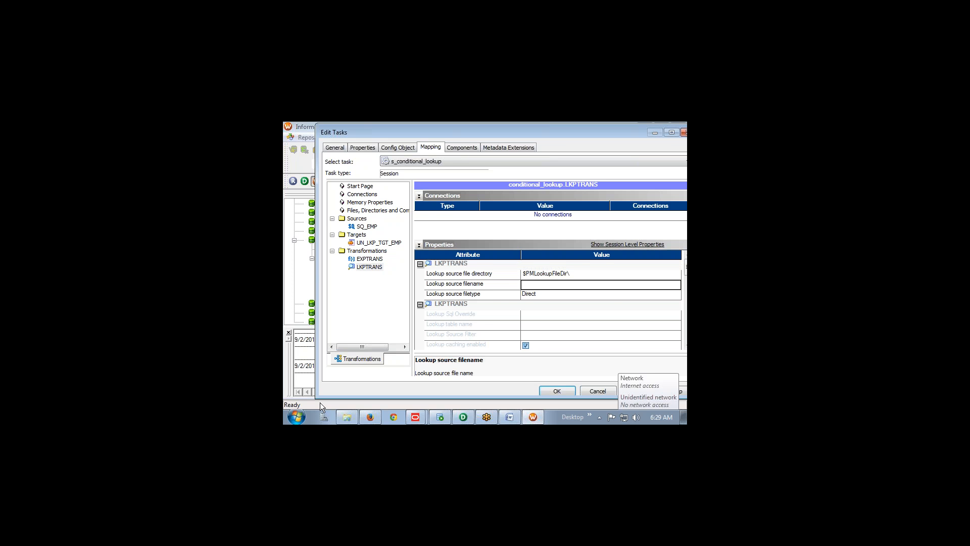
pyautogui.click(347, 415)
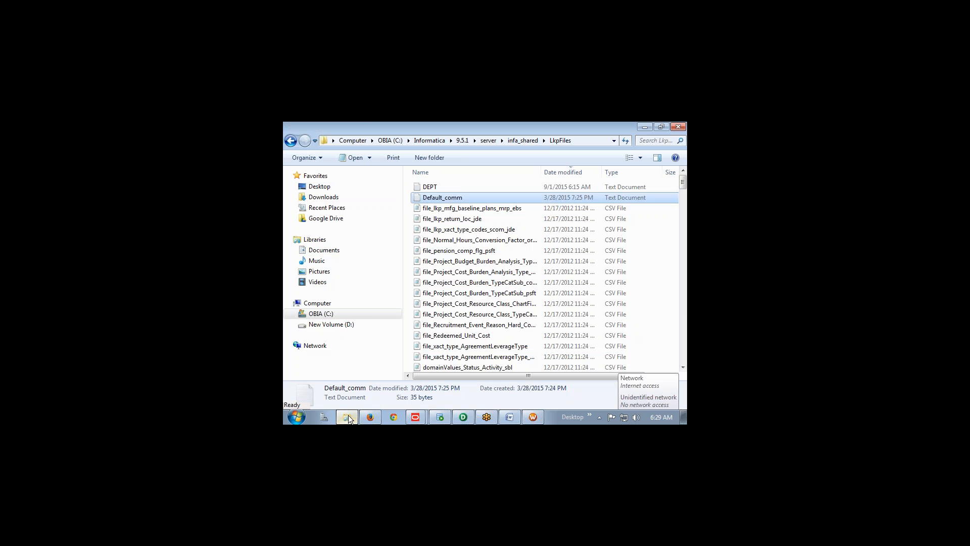
pyautogui.click(449, 198)
pyautogui.hotkey('ctrl', 'c')
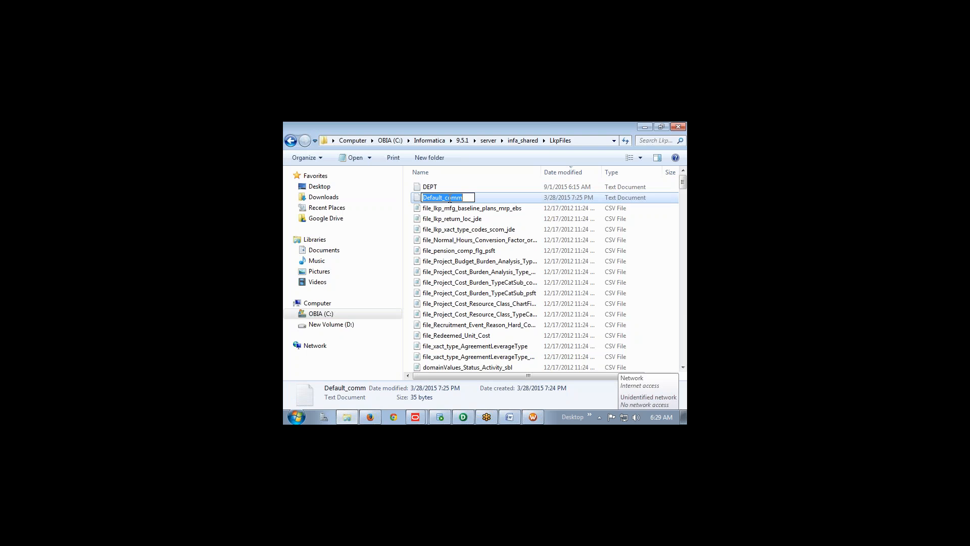
pyautogui.hotkey('alt', 'Tab')
pyautogui.click(525, 283)
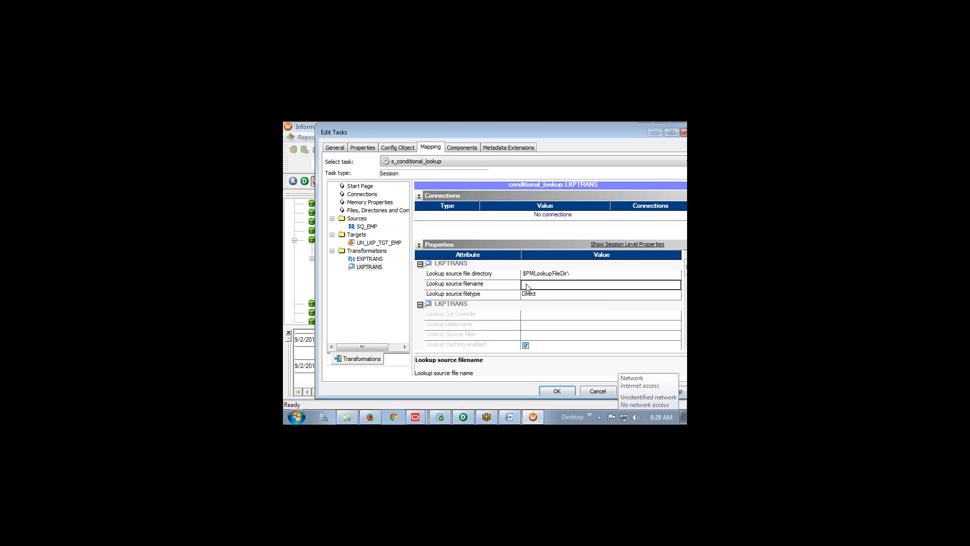
pyautogui.hotkey('ctrl', 'v')
pyautogui.write('.tx')
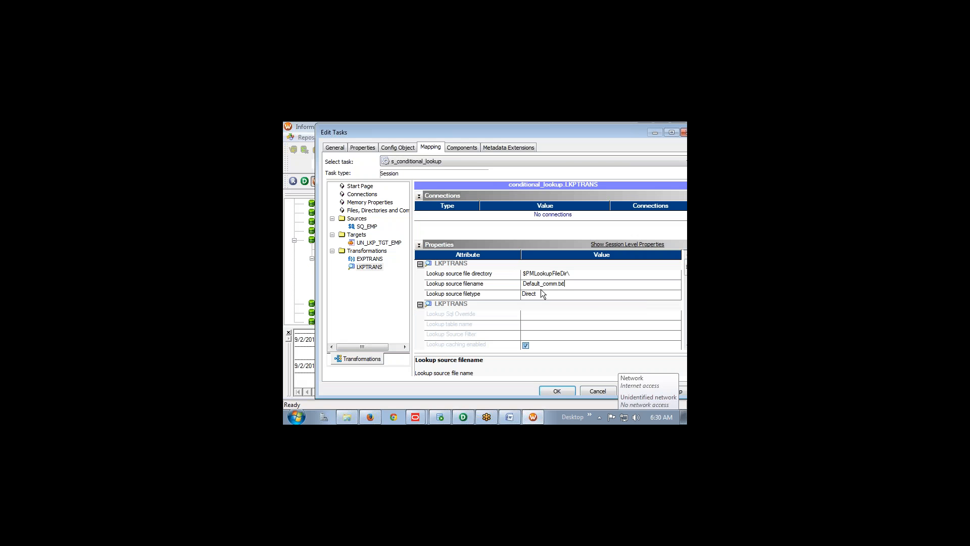
pyautogui.click(556, 392)
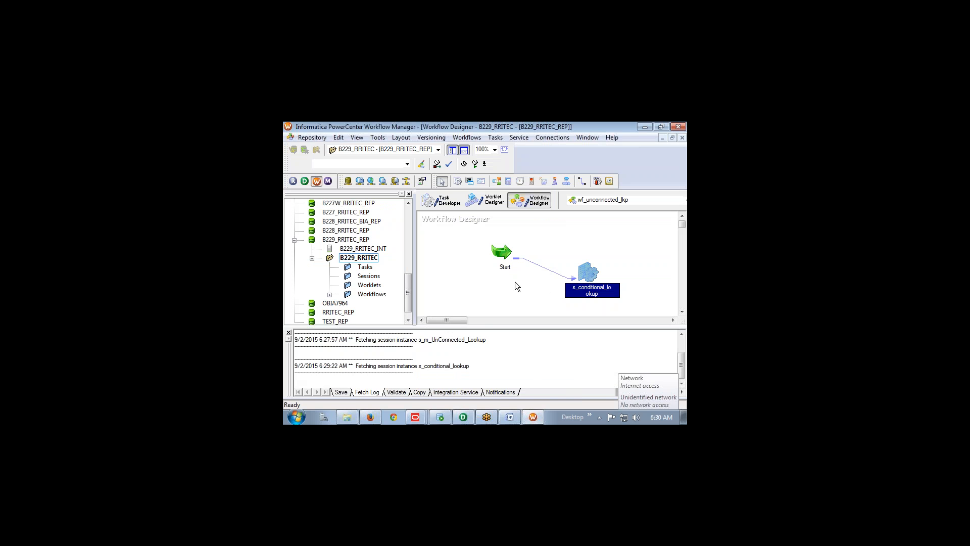
# Save wf_unconnected_lkp and run it from the Start task so s_conditional_lookup succeeds
pyautogui.hotkey('ctrl', 's')
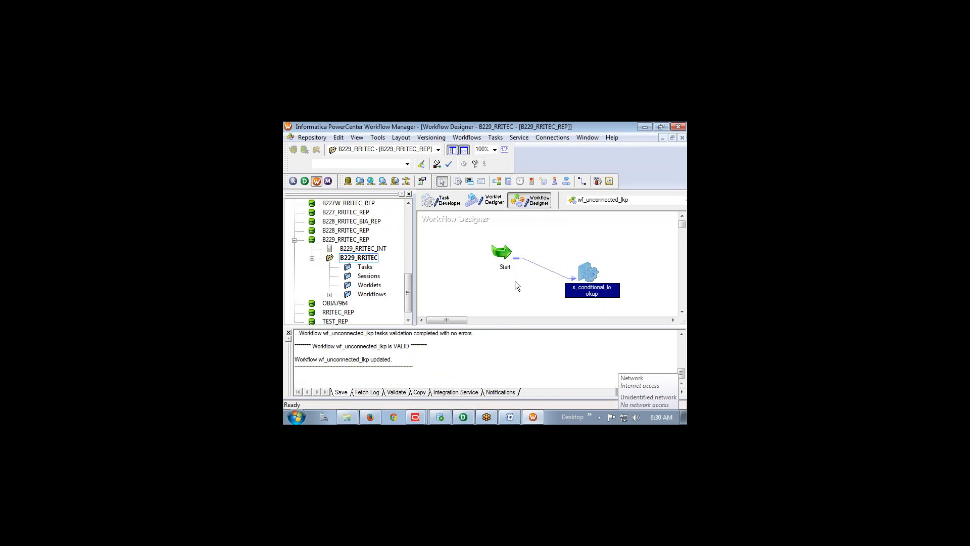
pyautogui.click(503, 255)
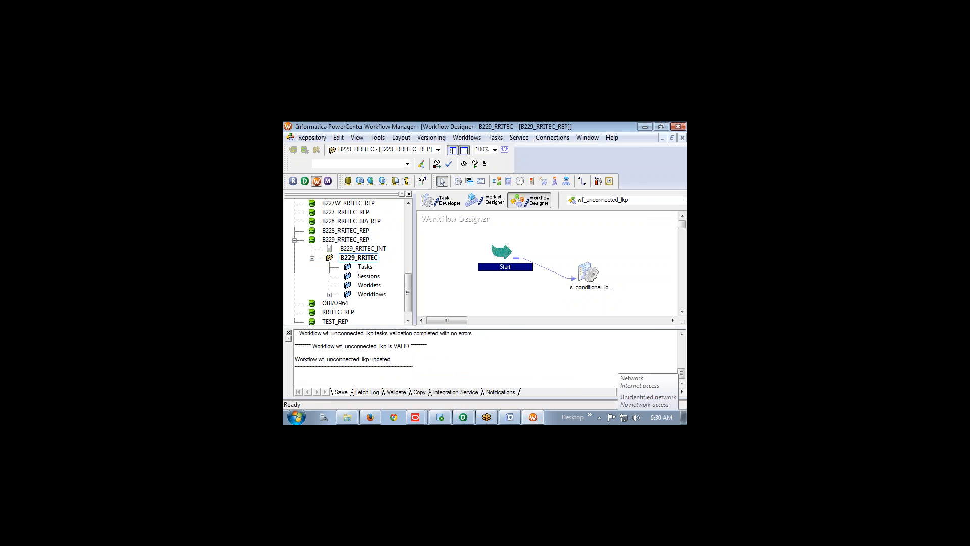
pyautogui.rightClick(503, 255)
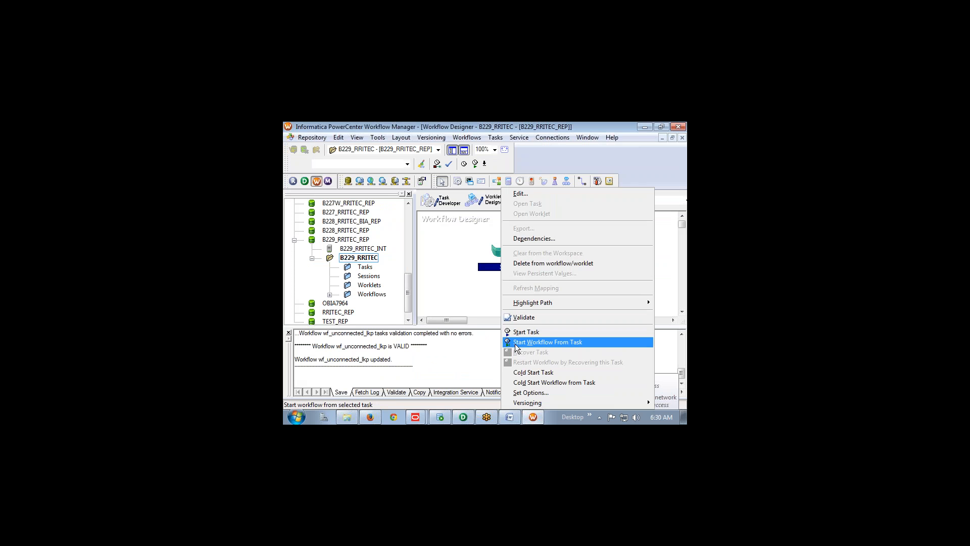
pyautogui.click(535, 342)
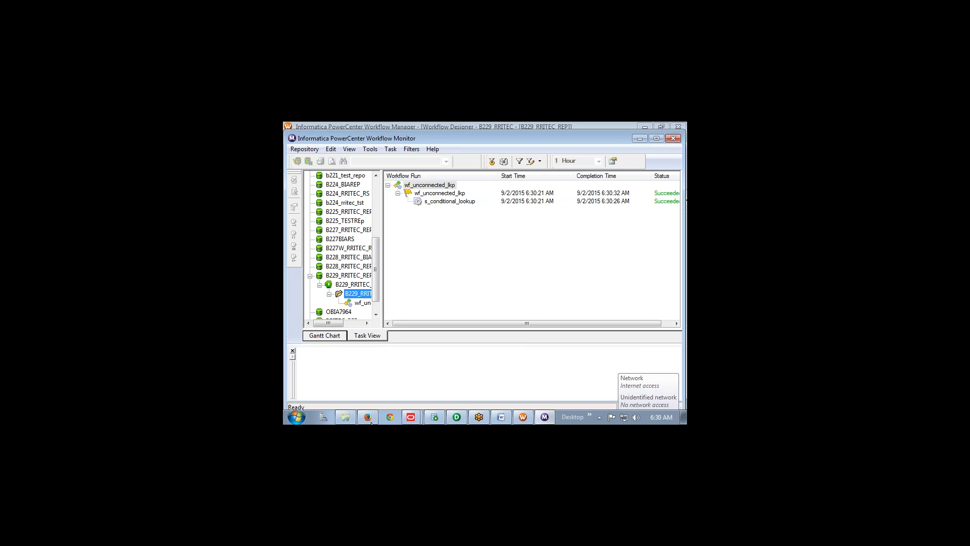
# Run 'select * from un_lkp_tgt_emp' on a new line to list the 14 loaded rows
pyautogui.click(435, 416)
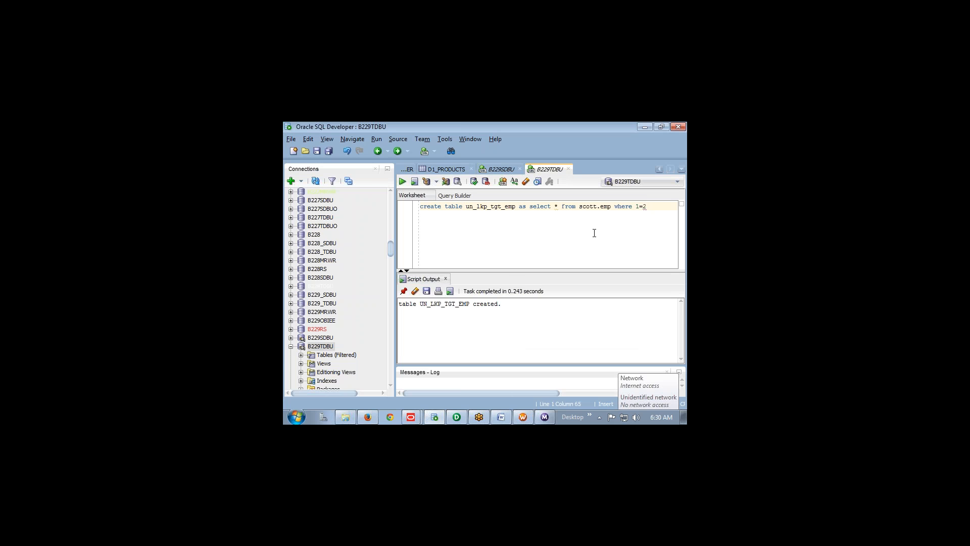
pyautogui.moveTo(465, 206); pyautogui.dragTo(517, 207)
pyautogui.press('End')
pyautogui.write('1')
pyautogui.press('BackSpace')
pyautogui.write(';')
pyautogui.press('Return')
pyautogui.write('sle')
pyautogui.press('BackSpace')
pyautogui.press('BackSpace')
pyautogui.write('elect * from un_lkp_tgt_emp')
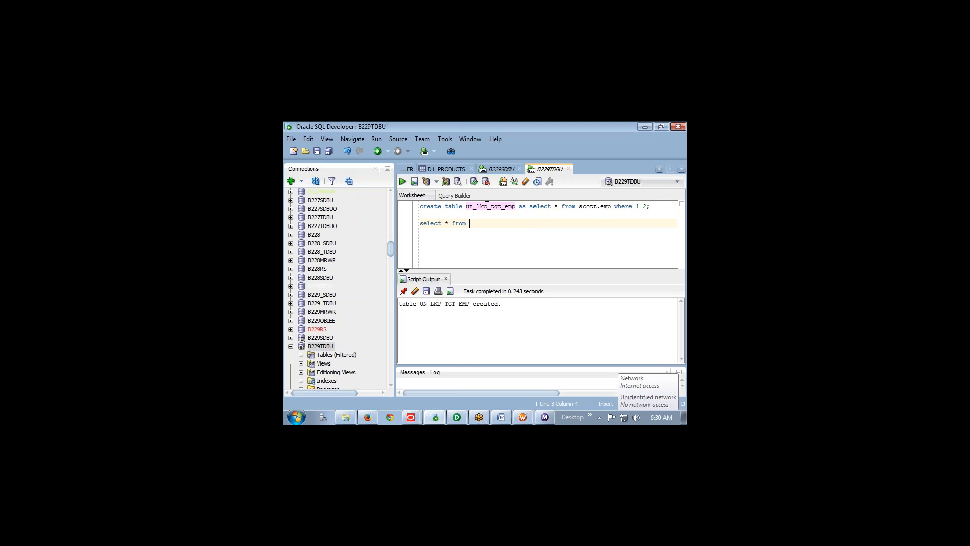
pyautogui.hotkey('ctrl', 'Return')
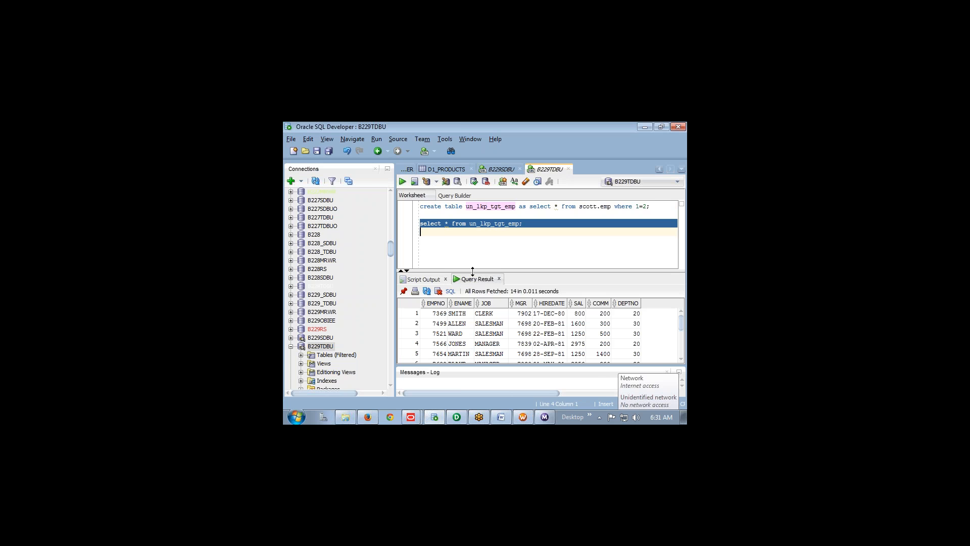
# Enlarge the results and compare COMM and DEPTNO values, e.g. row 1's 200 and 20
pyautogui.moveTo(462, 271); pyautogui.dragTo(462, 218)
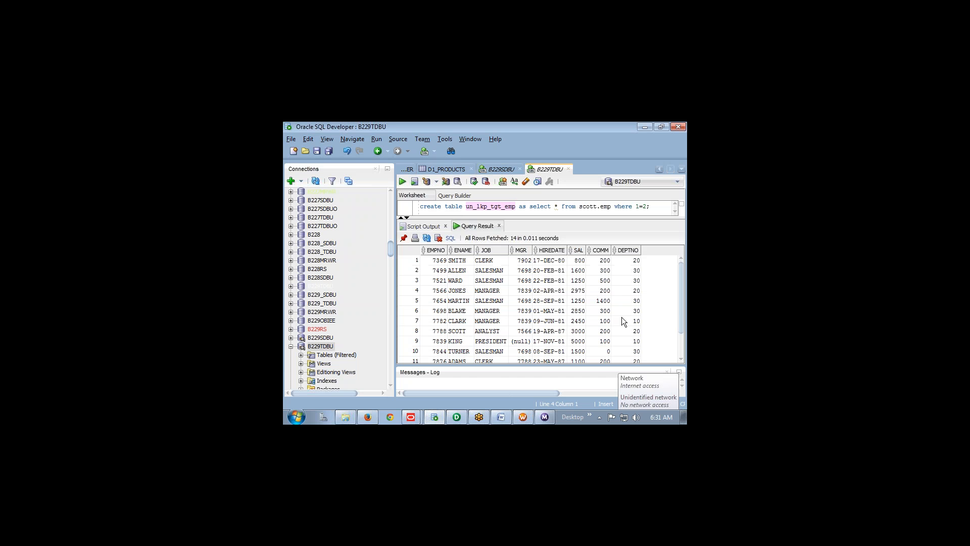
pyautogui.click(604, 263)
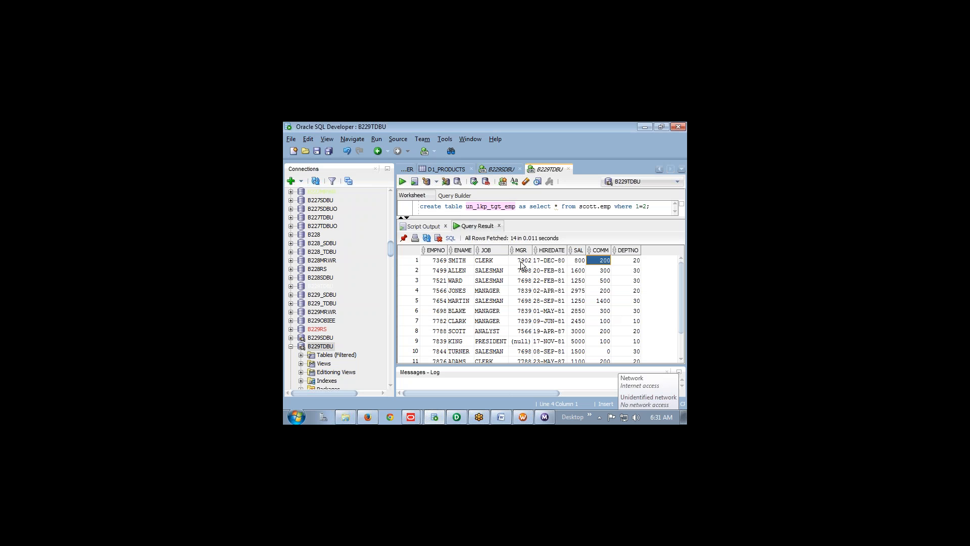
pyautogui.click(636, 262)
pyautogui.moveTo(635, 321); pyautogui.dragTo(607, 323)
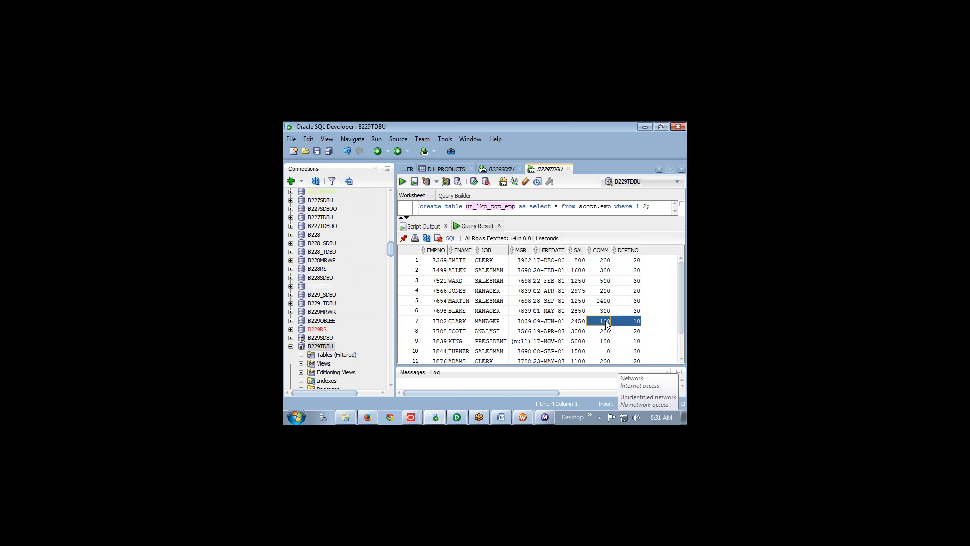
pyautogui.click(637, 272)
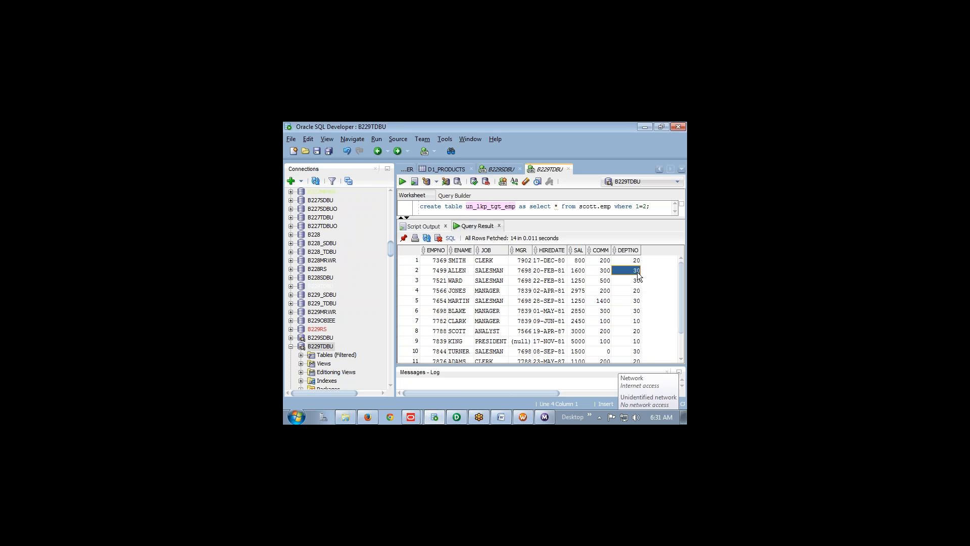
pyautogui.moveTo(637, 272); pyautogui.dragTo(605, 268)
pyautogui.click(605, 280)
# Review the conditional_lookup notes in Word, then return to PowerCenter Designer
pyautogui.hotkey('alt', 'Tab')
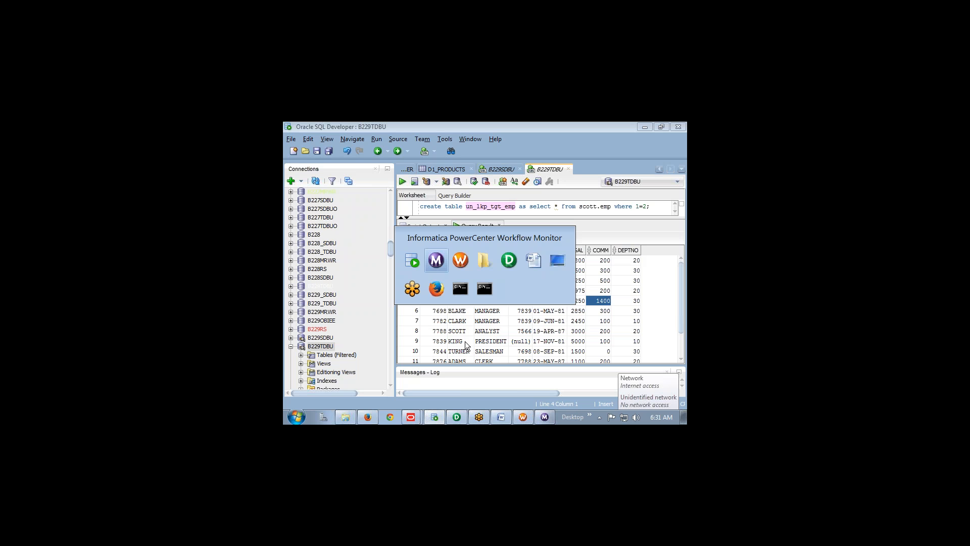
pyautogui.press('Tab')
pyautogui.press('Tab')
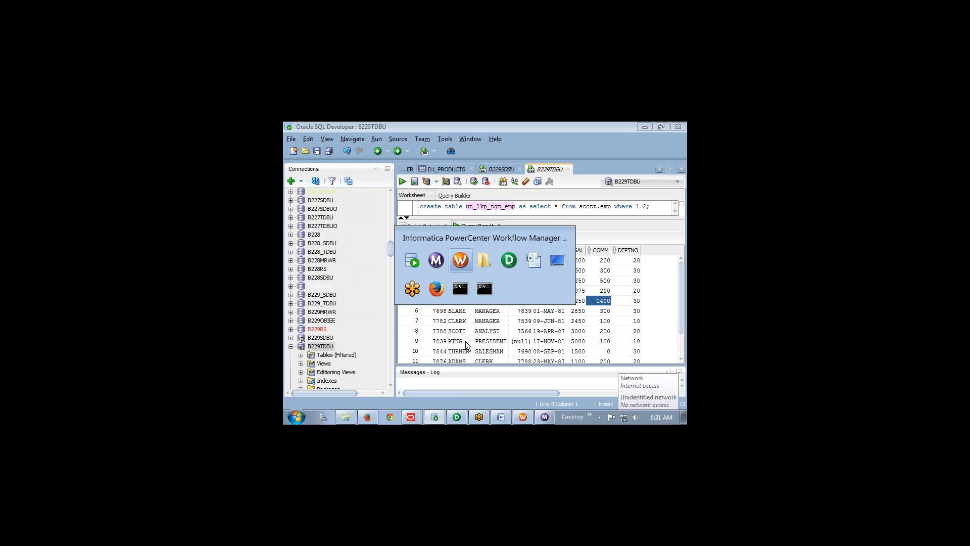
pyautogui.press('Tab')
pyautogui.press('Tab')
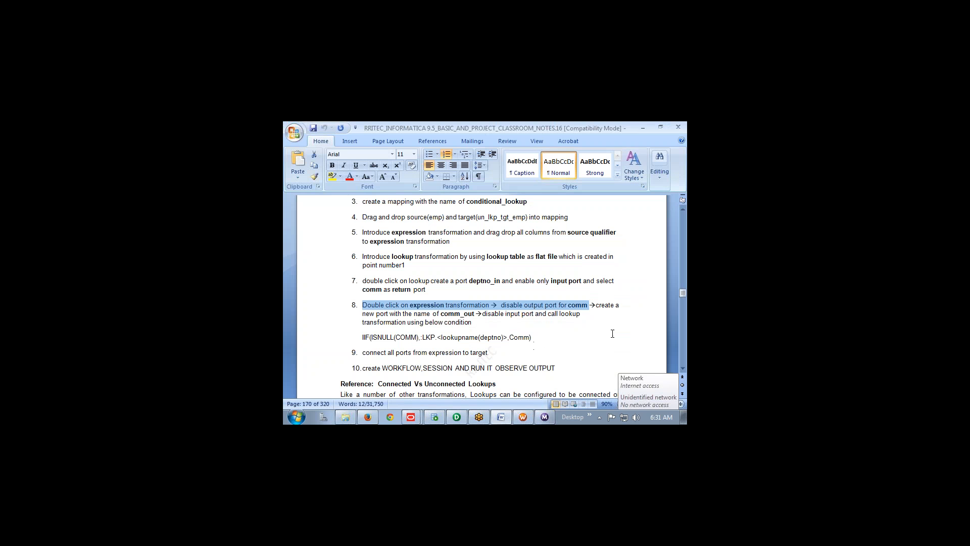
pyautogui.moveTo(458, 420)
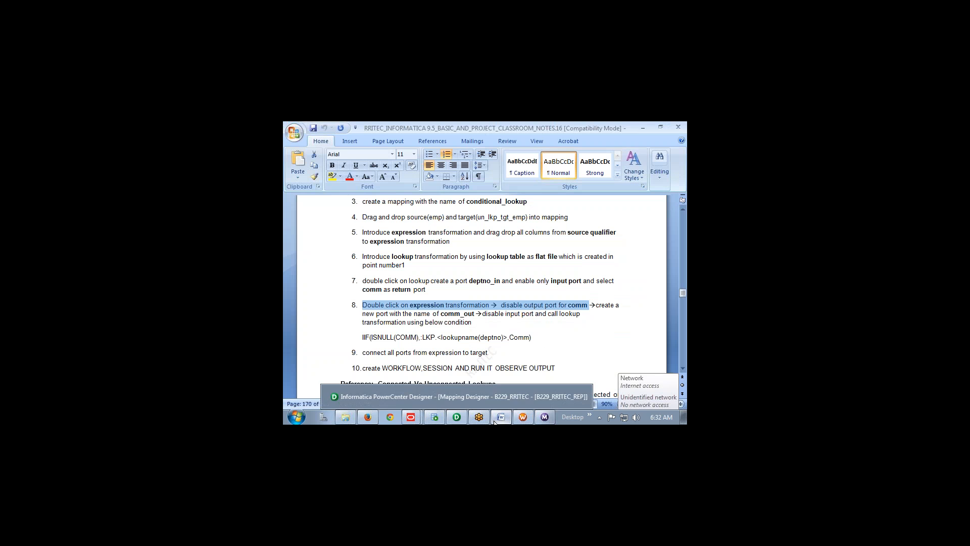
pyautogui.click(456, 421)
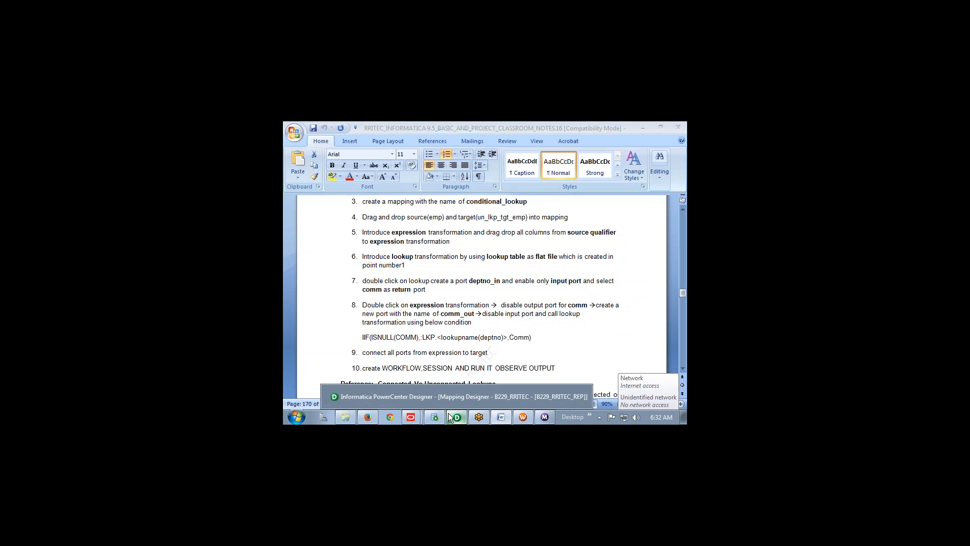
# Inspect EXPTRANS's Comm_out formula IIF(ISNULL(COMM),:LKP.LKPTRANS(DEPTNO),COMM) and close without changes
pyautogui.doubleClick(530, 299)
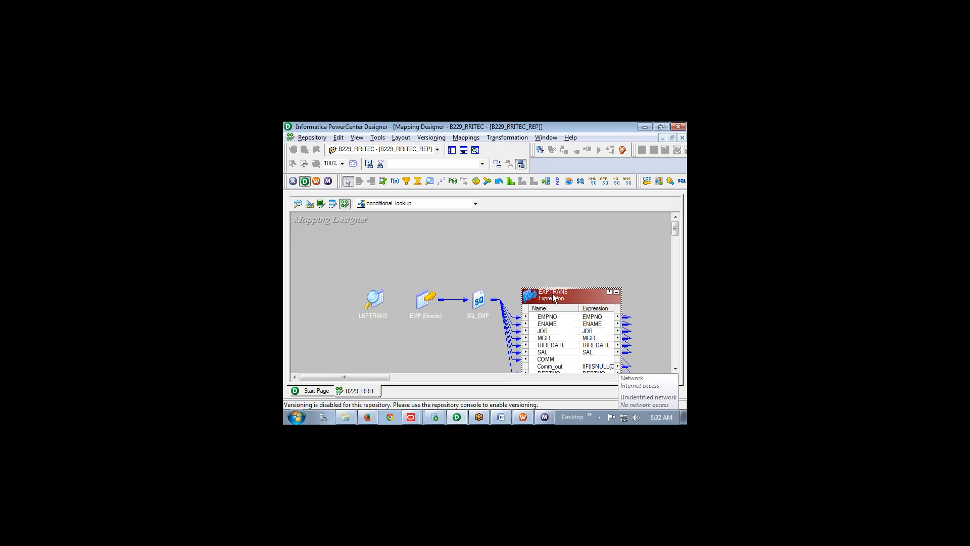
pyautogui.doubleClick(553, 293)
pyautogui.click(363, 147)
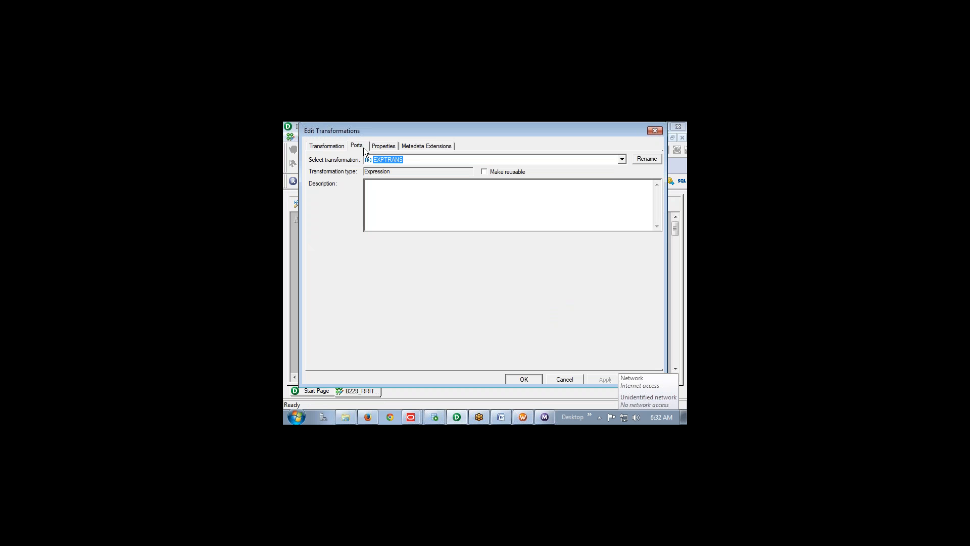
pyautogui.click(642, 256)
pyautogui.click(644, 256)
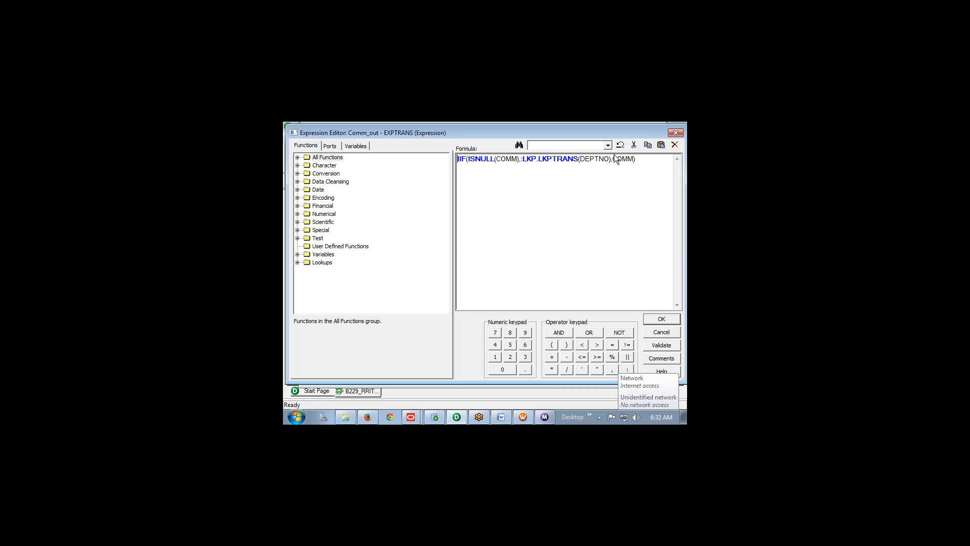
pyautogui.write('IIF(')
pyautogui.press('BackSpace')
pyautogui.press('BackSpace')
pyautogui.press('BackSpace')
pyautogui.press('BackSpace')
pyautogui.click(655, 333)
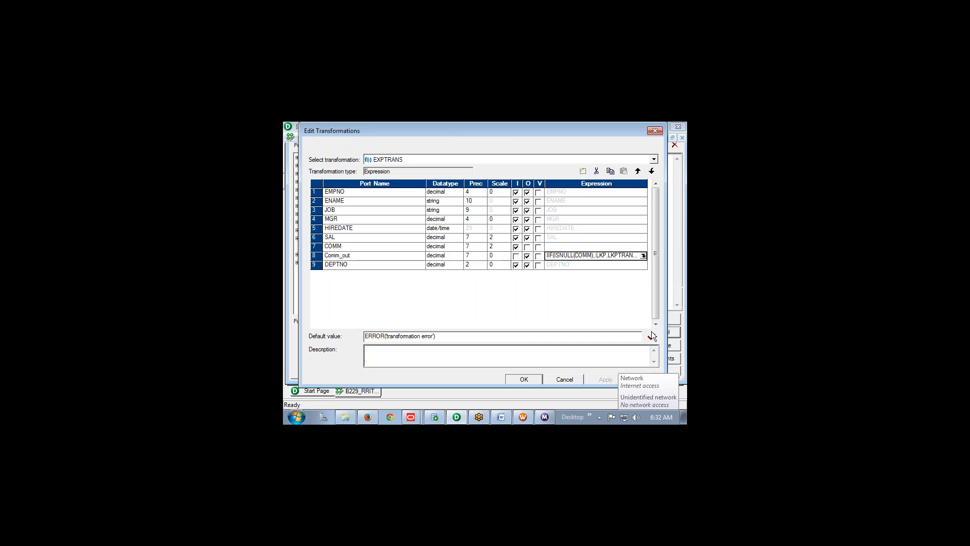
pyautogui.click(551, 379)
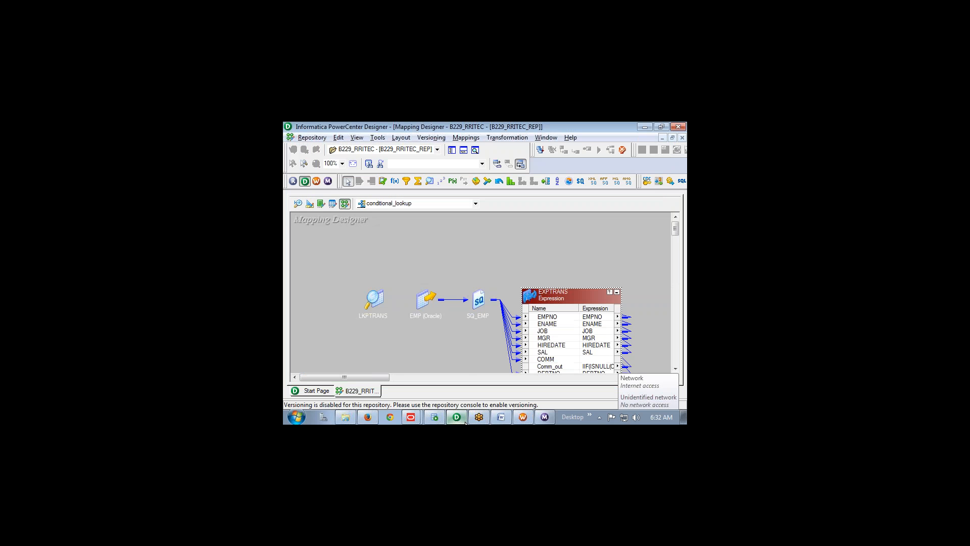
# Collapse the repository folder and disconnect from B229_RRITEC_REP
pyautogui.click(501, 417)
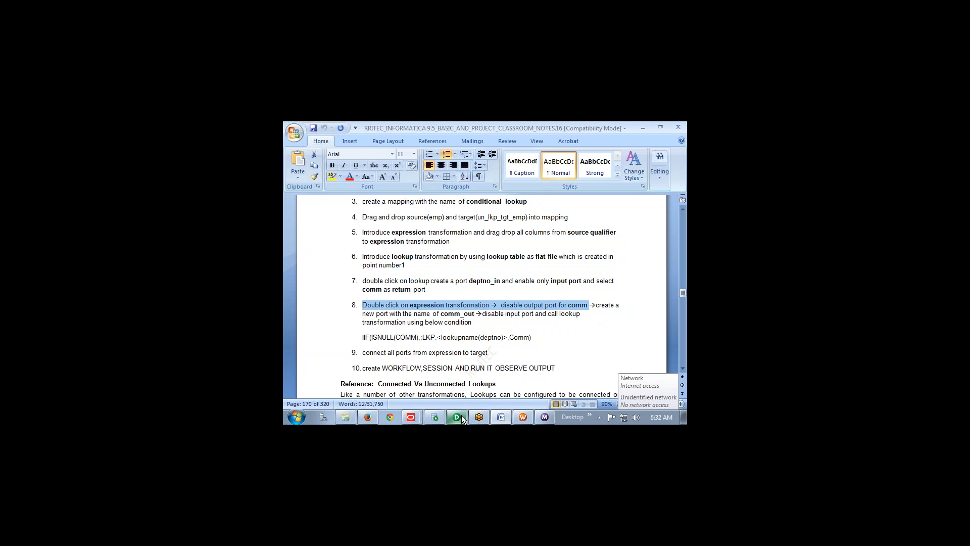
pyautogui.moveTo(456, 415)
pyautogui.click(456, 398)
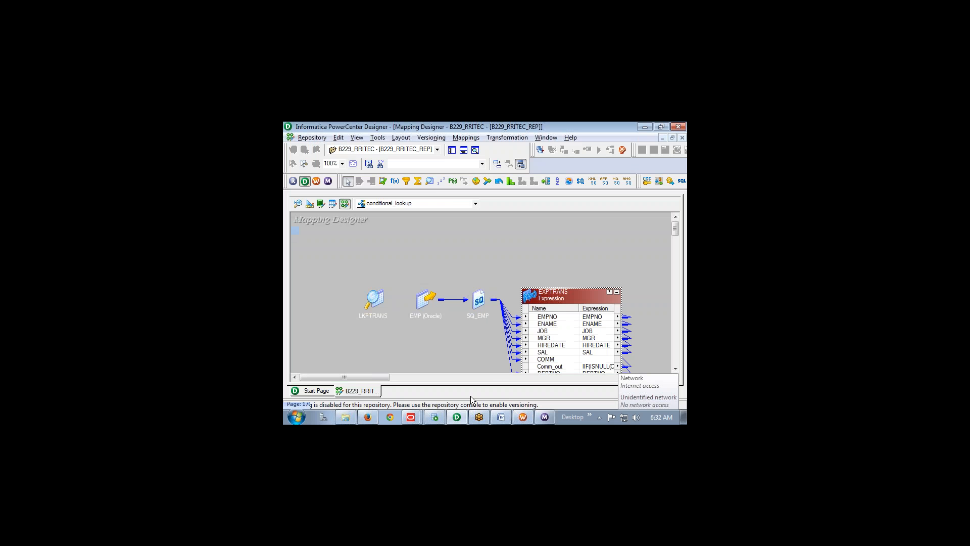
pyautogui.click(452, 150)
pyautogui.scroll(10, 380, 284)
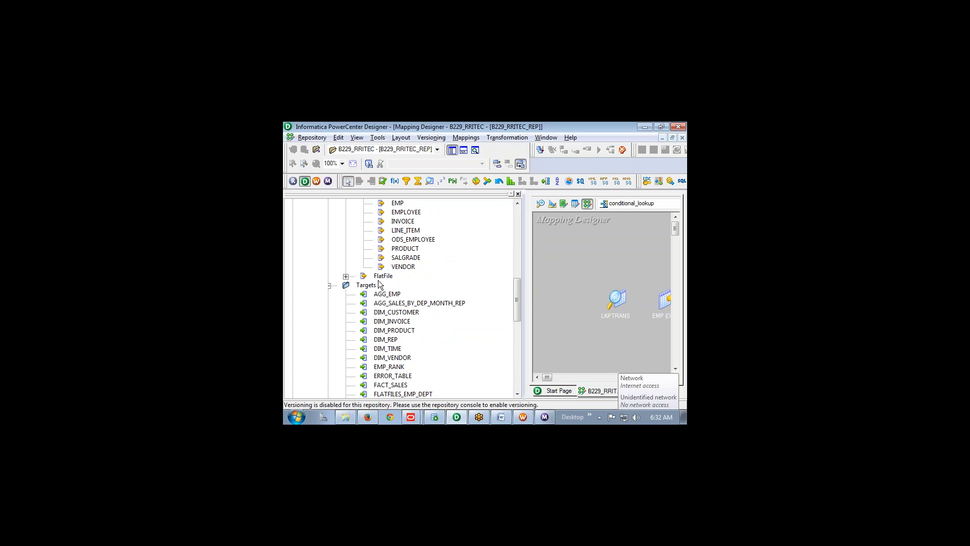
pyautogui.scroll(5, 378, 280)
pyautogui.click(310, 277)
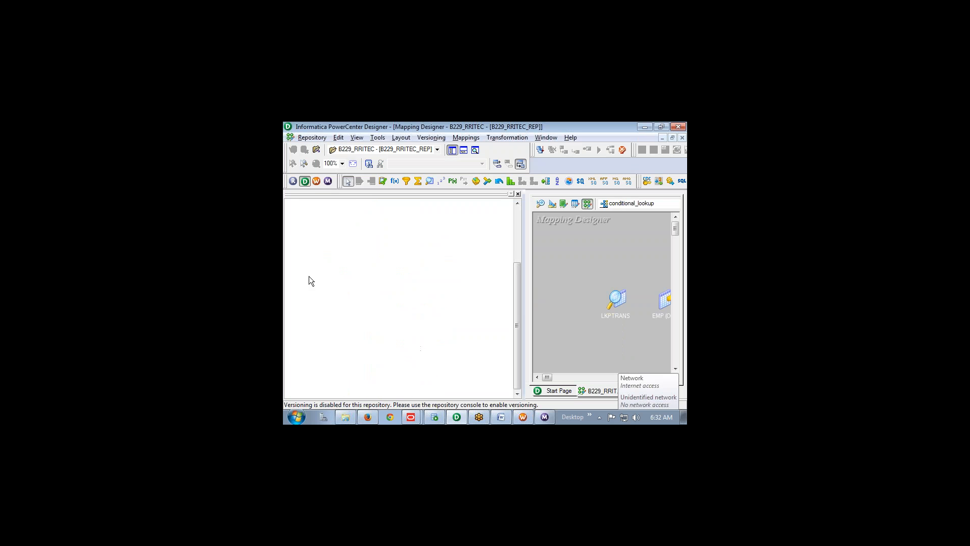
pyautogui.rightClick(349, 350)
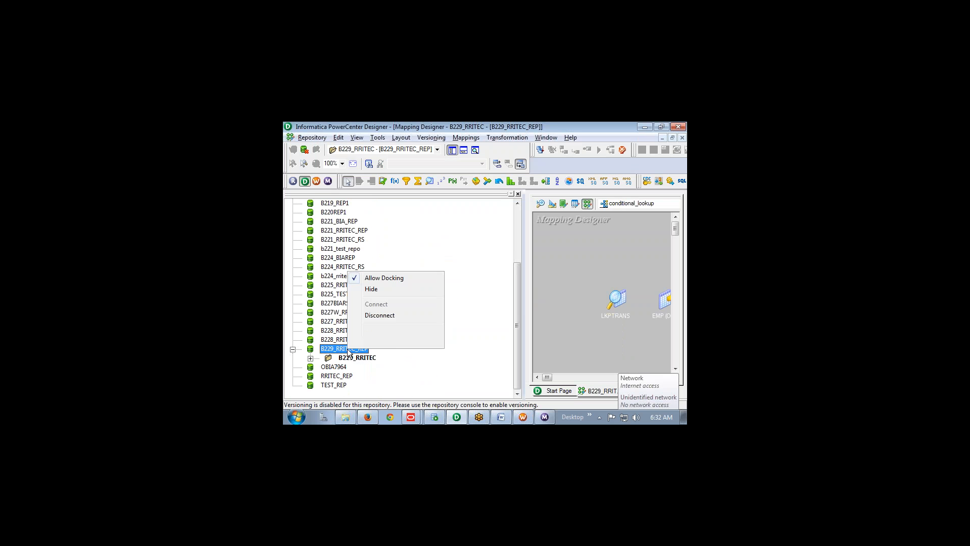
pyautogui.click(379, 315)
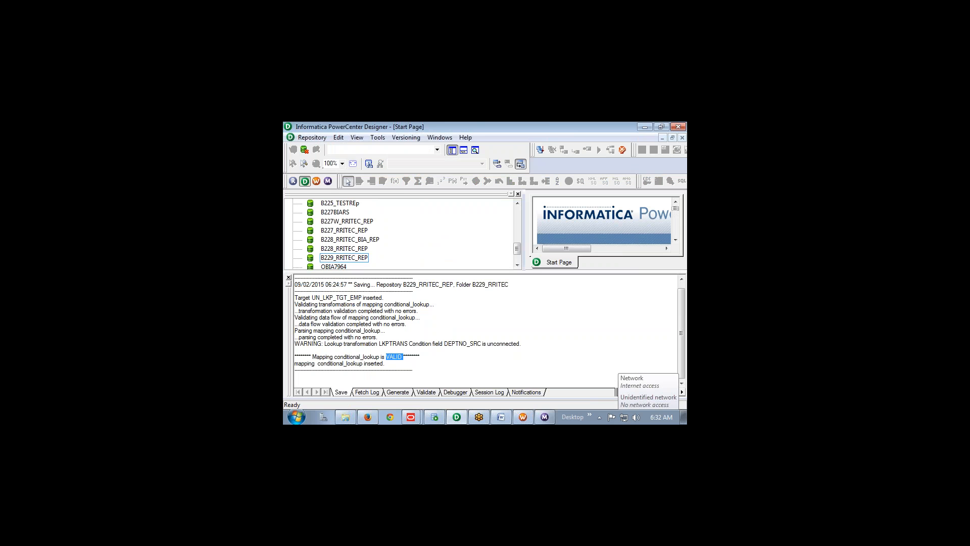
pyautogui.click(288, 278)
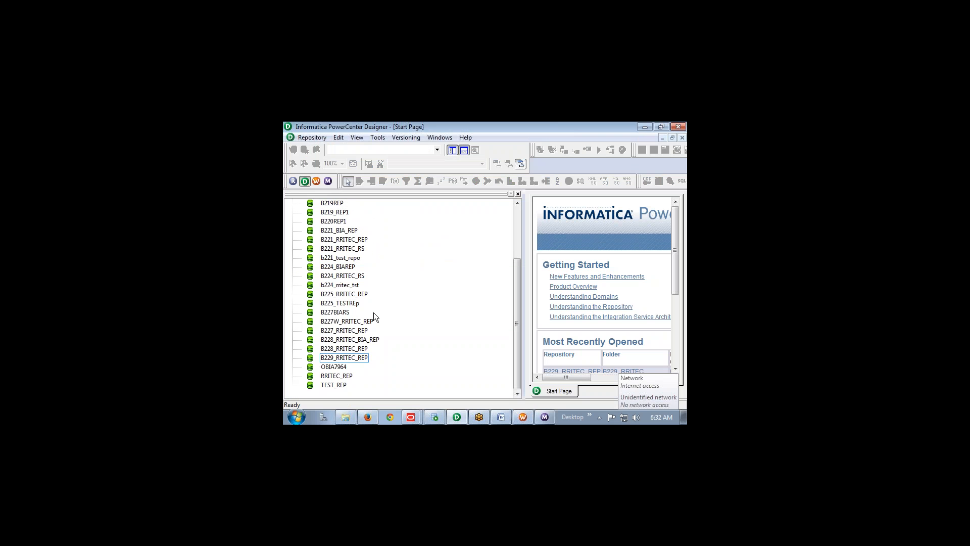
# Log in to the OBIA7964 repository with the account password and open the SILOS folder
pyautogui.doubleClick(344, 366)
pyautogui.press('Tab')
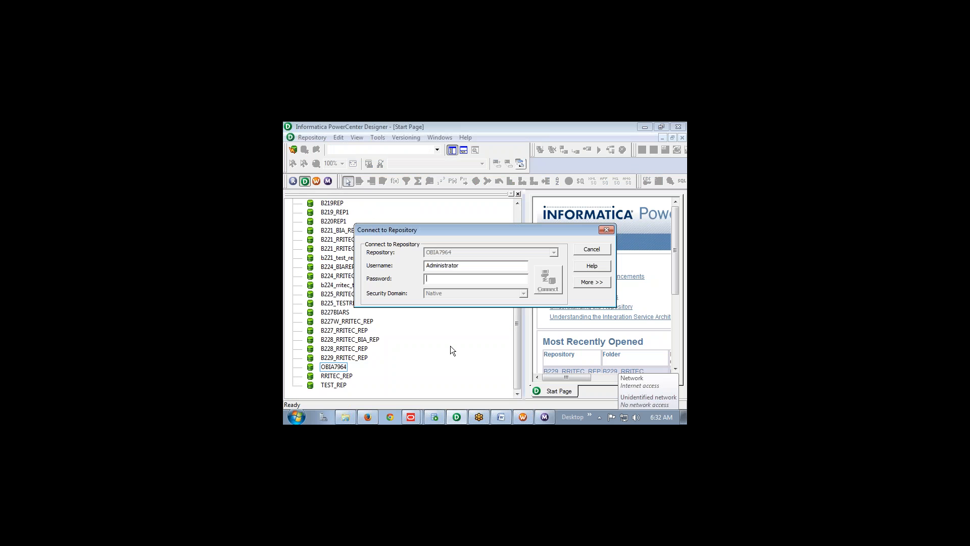
pyautogui.write('Administrator')
pyautogui.press('Return')
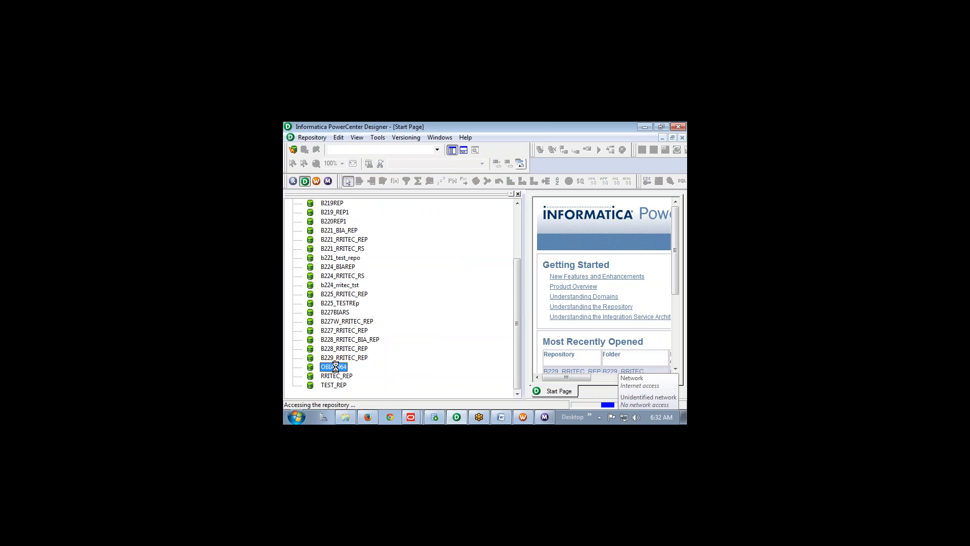
pyautogui.scroll(-2, 374, 356)
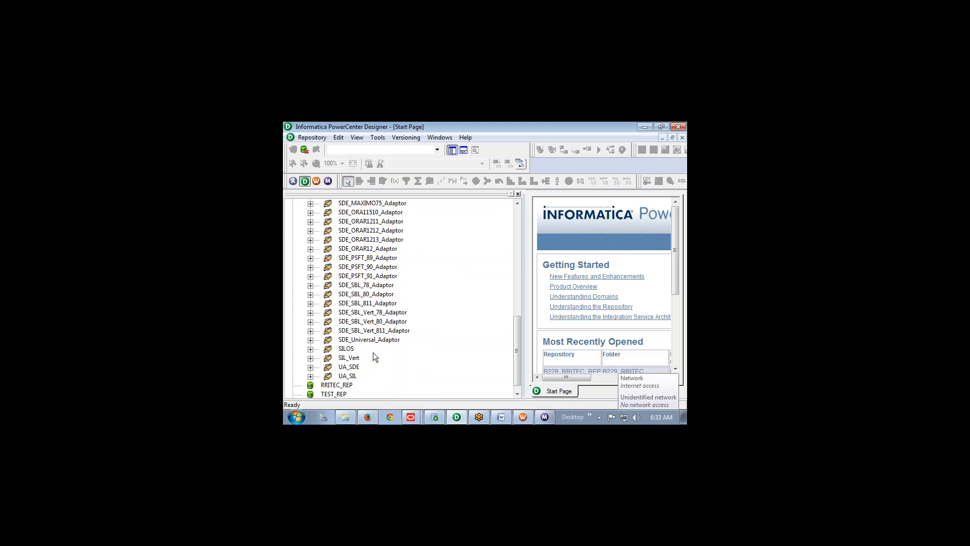
pyautogui.doubleClick(346, 350)
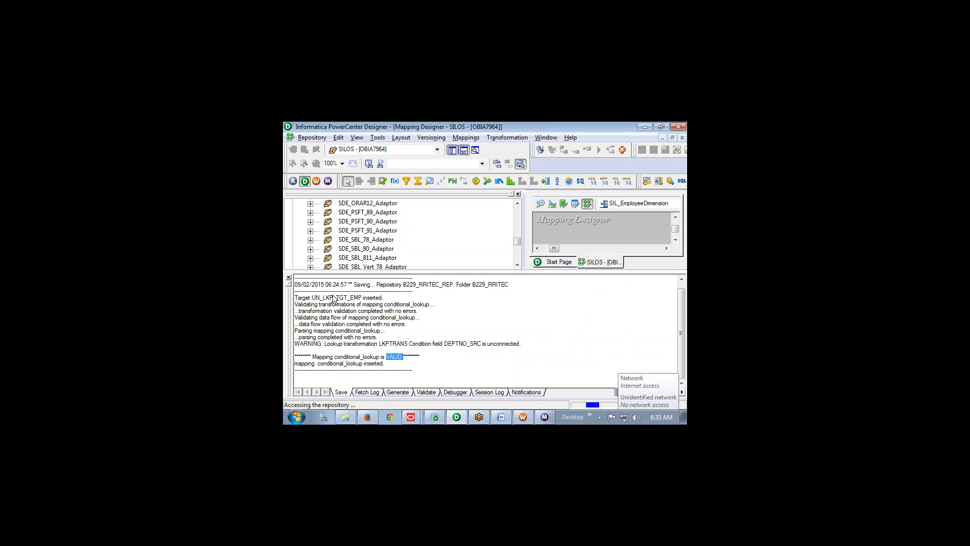
# Hide the Navigator and arrange the SIL_EmployeeDimension mapping as icons
pyautogui.click(289, 277)
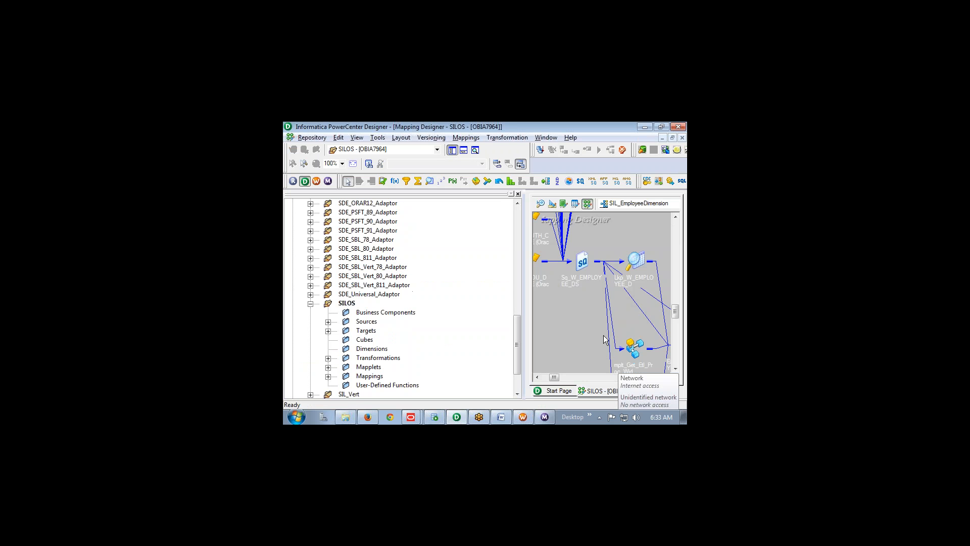
pyautogui.click(518, 194)
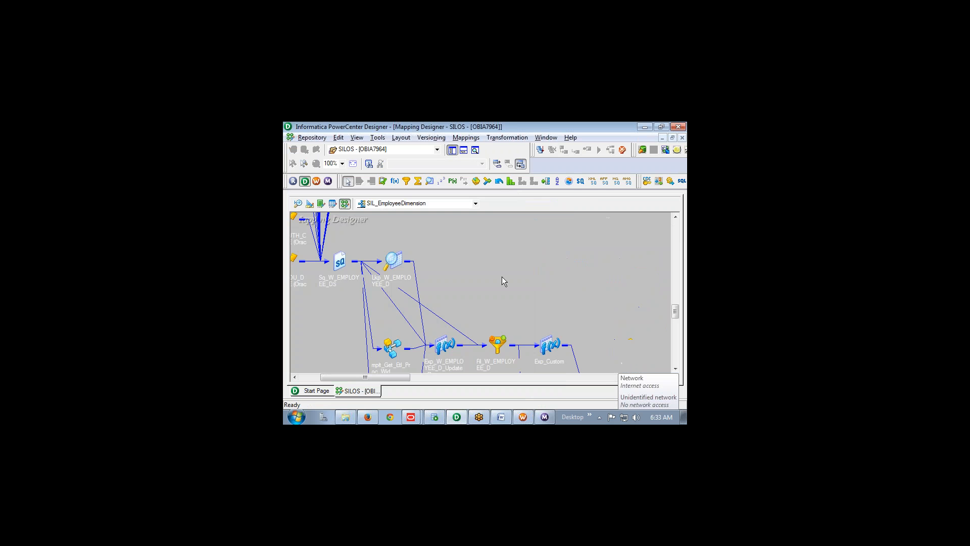
pyautogui.rightClick(501, 277)
pyautogui.click(537, 240)
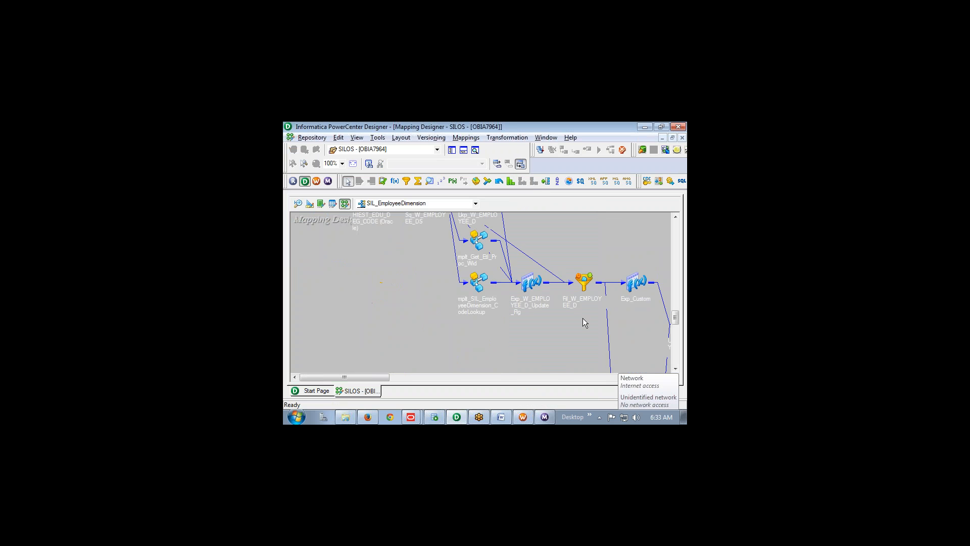
pyautogui.scroll(3, 581, 317)
pyautogui.scroll(-2, 581, 318)
# Open the mplt_Get_Etl_Proc_Wid mapplet, lay it out as icons, and return to the mapping
pyautogui.rightClick(480, 285)
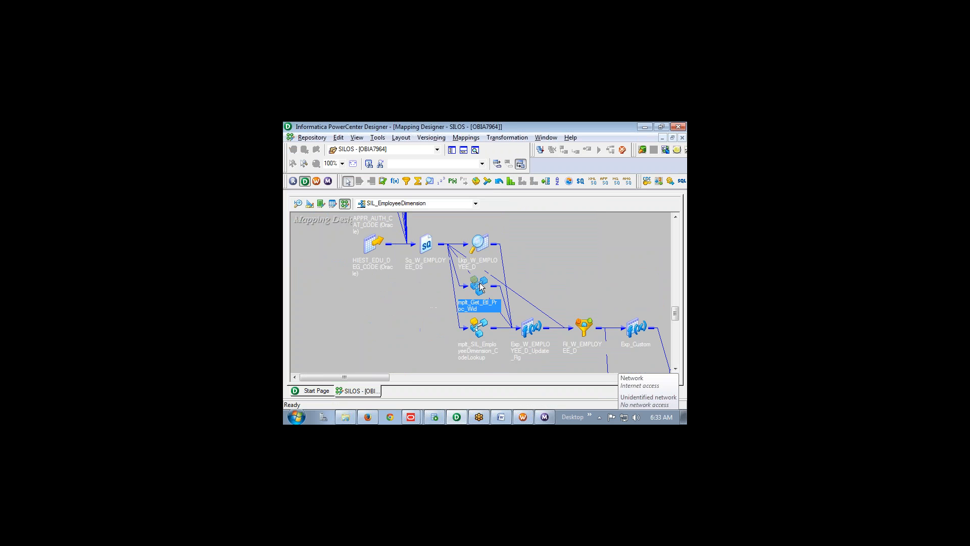
pyautogui.click(516, 238)
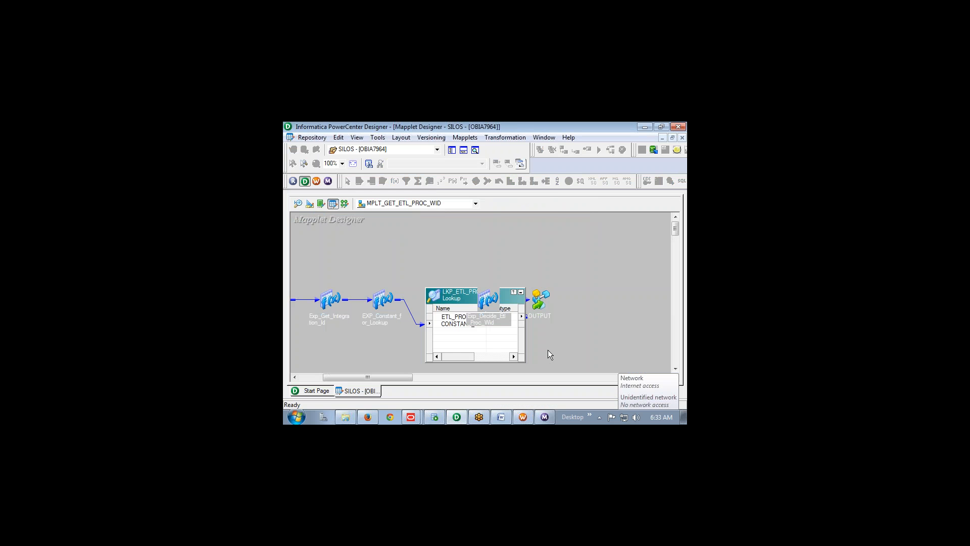
pyautogui.rightClick(452, 242)
pyautogui.click(499, 232)
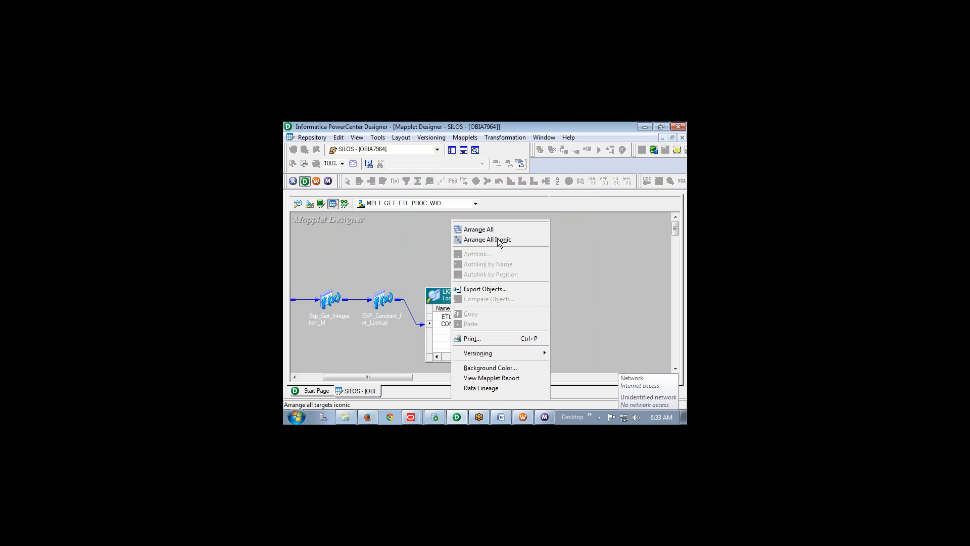
pyautogui.scroll(-1, 574, 270)
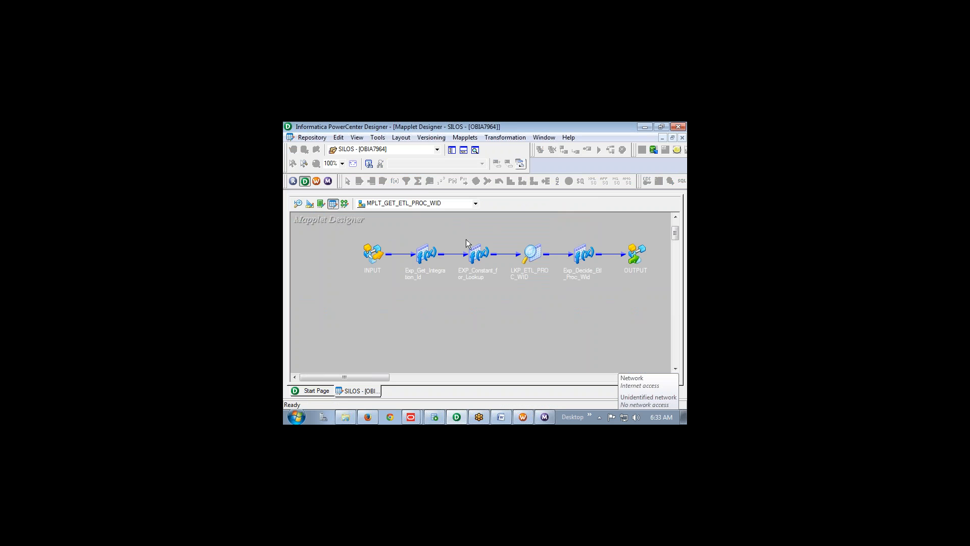
pyautogui.click(344, 203)
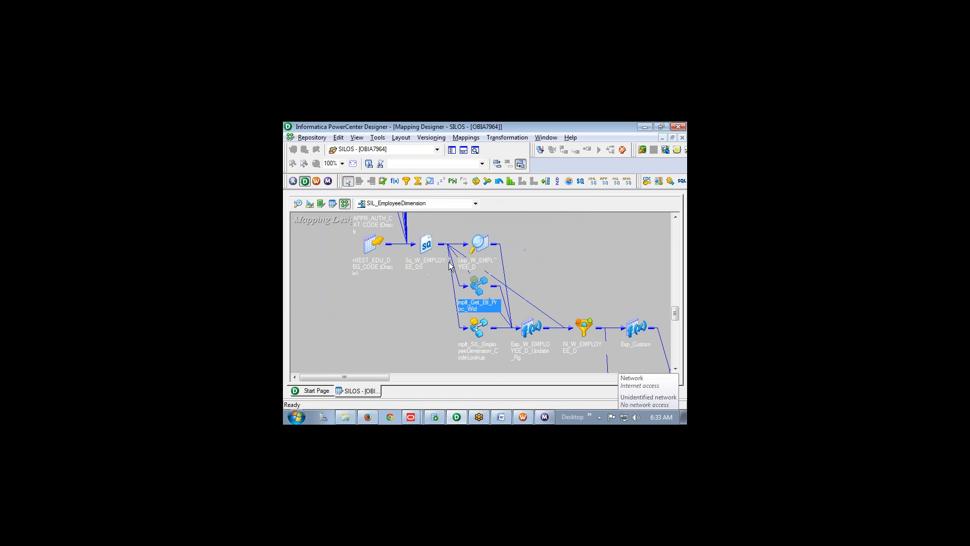
# Open the mplt_SIL_EmployeeDimension_CodeLookup mapplet, then return to the mapping
pyautogui.rightClick(478, 329)
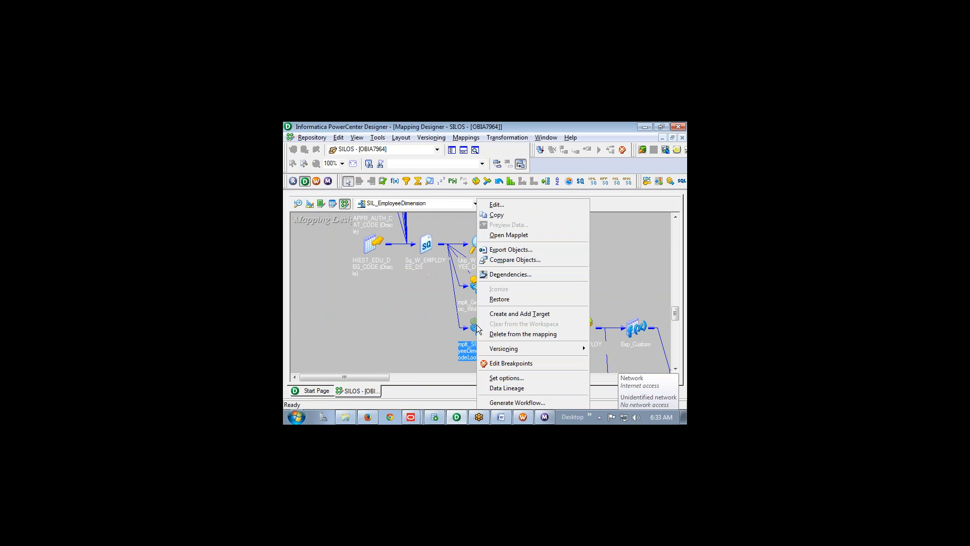
pyautogui.click(523, 234)
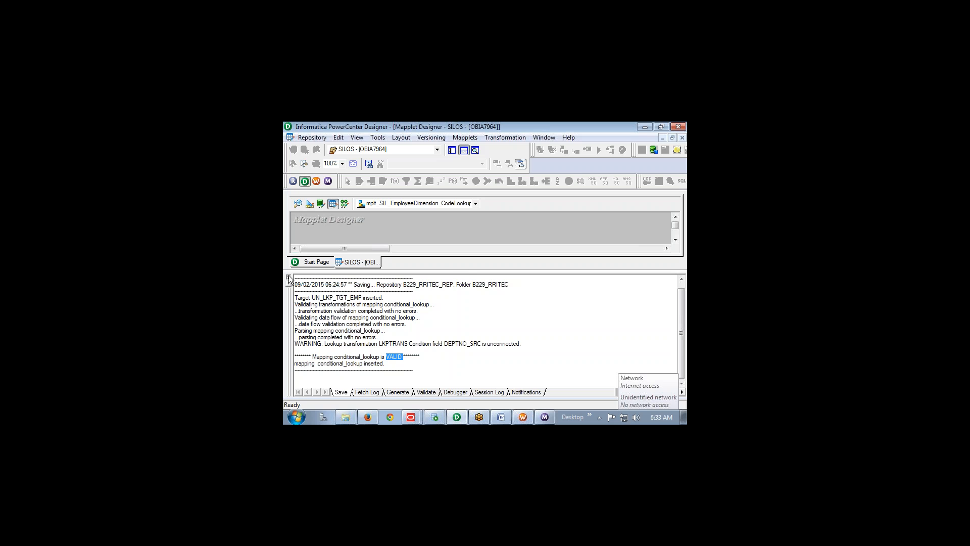
pyautogui.click(289, 277)
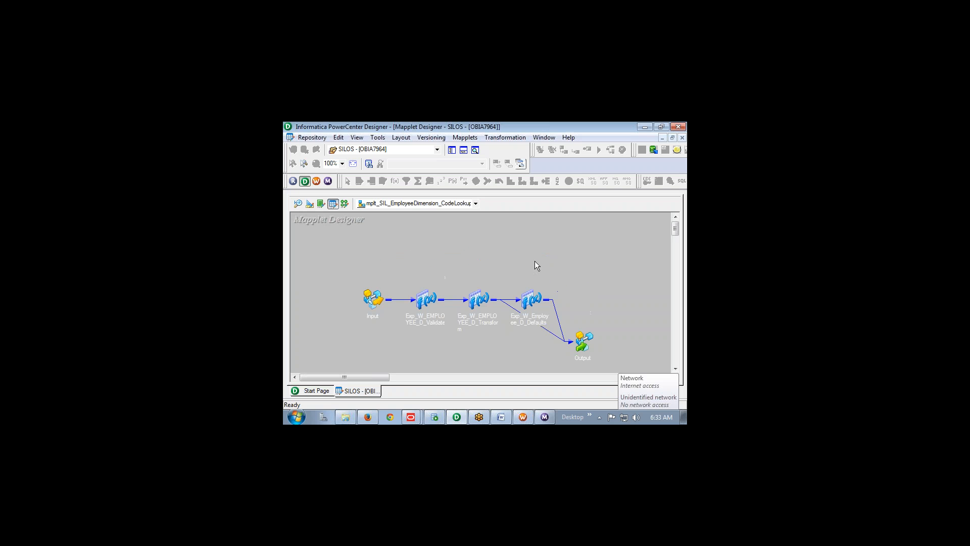
pyautogui.click(345, 204)
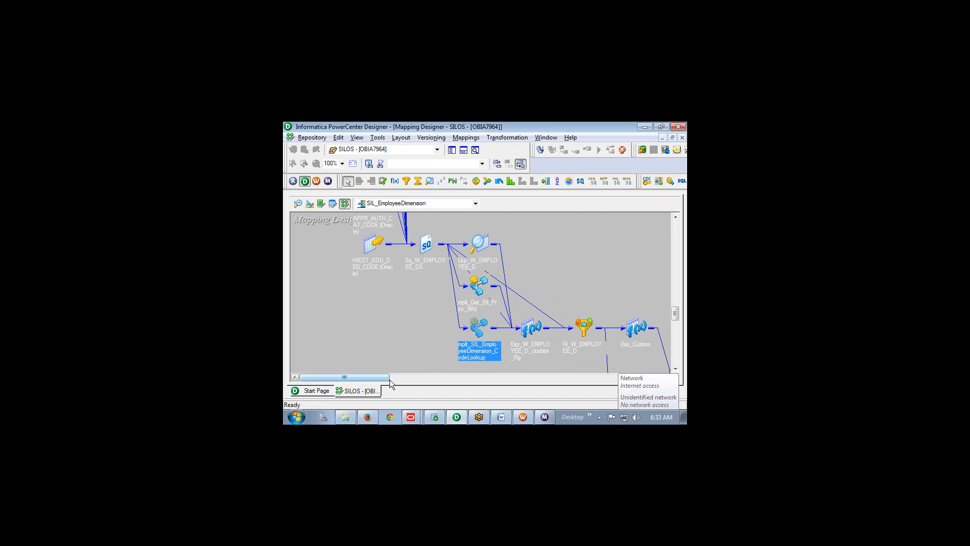
pyautogui.moveTo(384, 378); pyautogui.dragTo(424, 380)
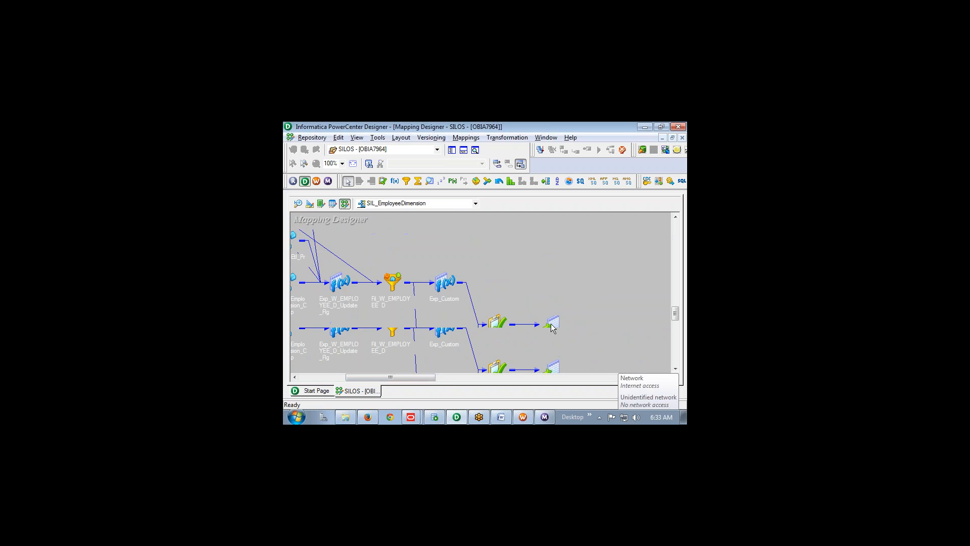
pyautogui.scroll(-10, 551, 323)
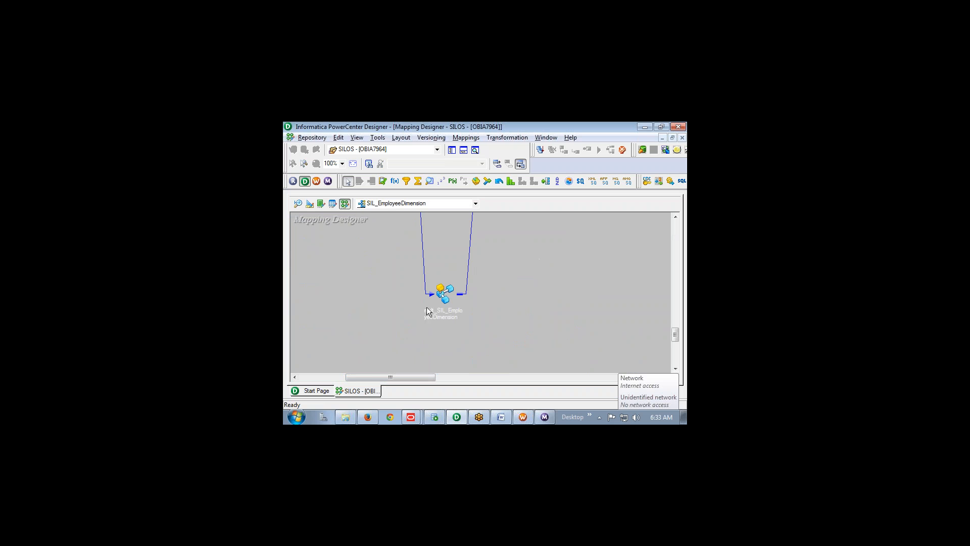
# Open the mplt_SIL_EmployeeDimension mapplet to view its lookups
pyautogui.click(455, 288)
pyautogui.rightClick(450, 289)
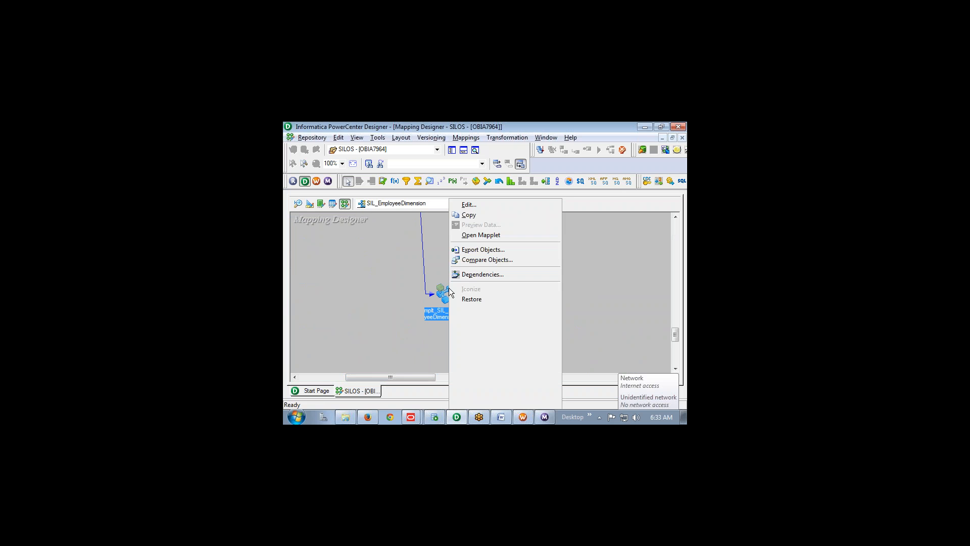
pyautogui.click(498, 238)
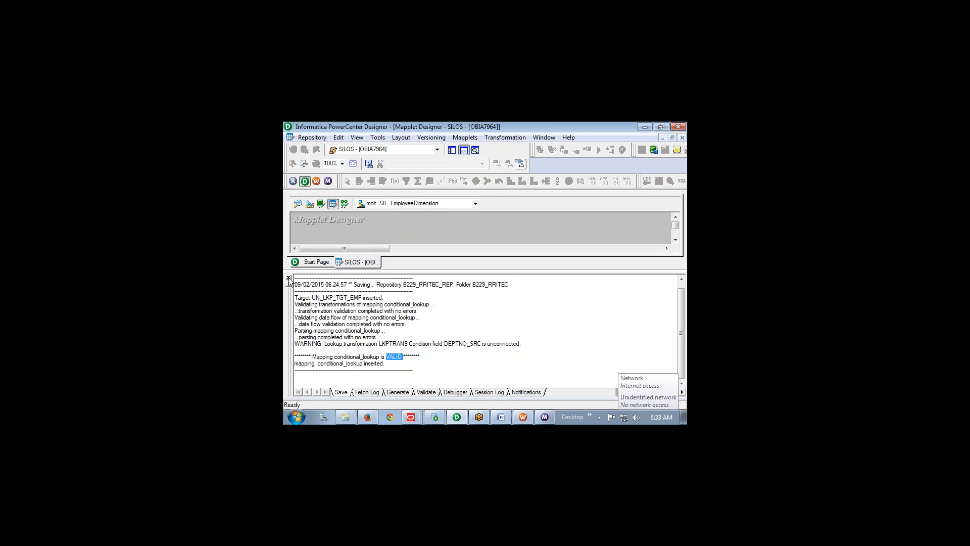
pyautogui.click(288, 278)
pyautogui.scroll(-4, 574, 311)
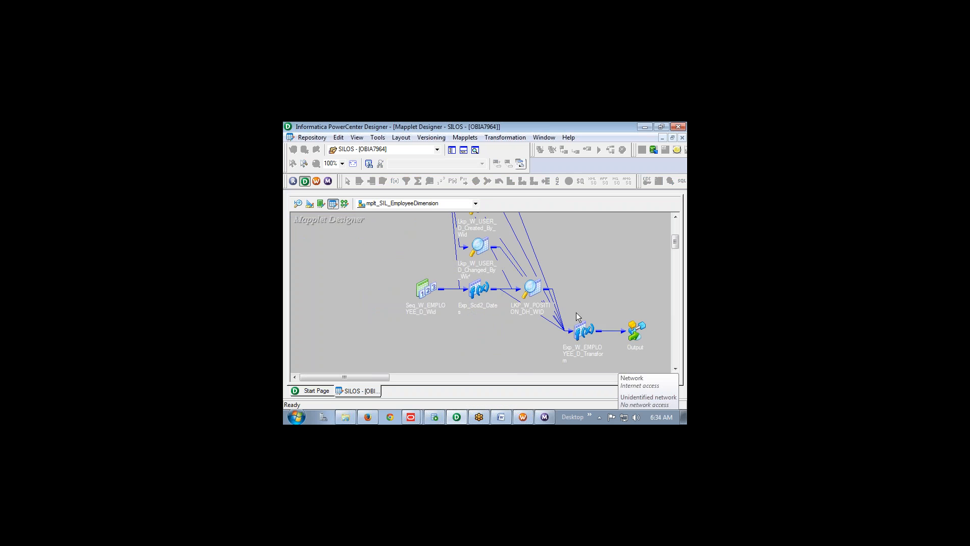
# Expand the demographics lookup to review its ports, including ROW_WID, then collapse it
pyautogui.scroll(-2, 552, 360)
pyautogui.scroll(4, 540, 350)
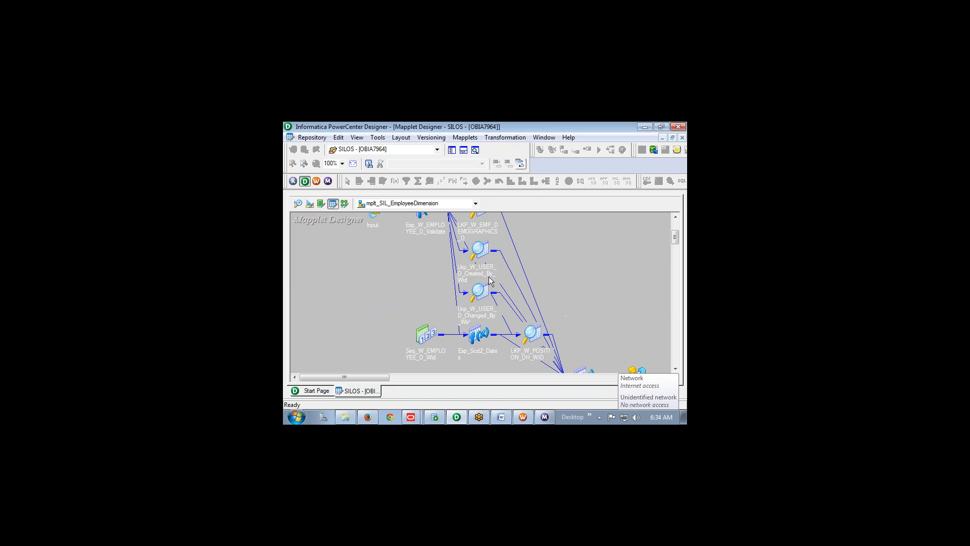
pyautogui.scroll(3, 548, 345)
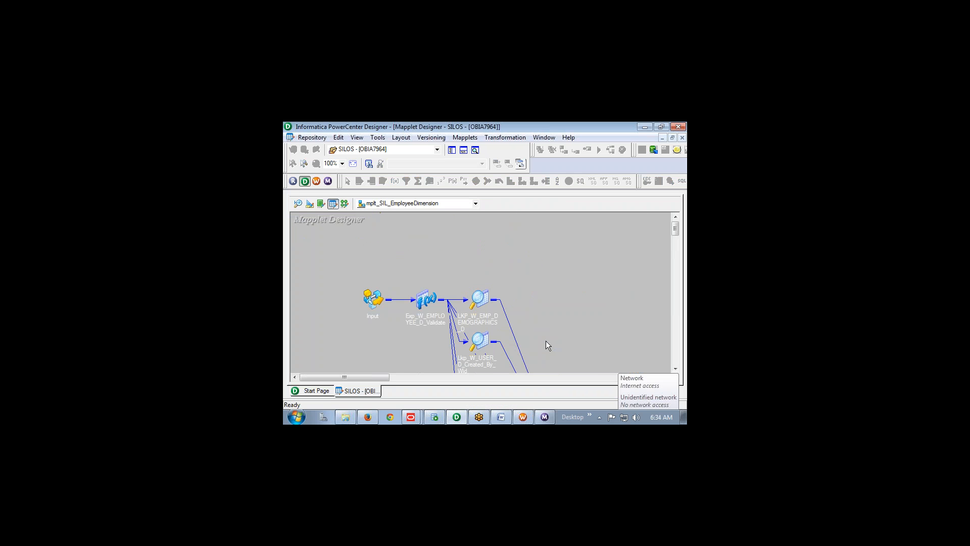
pyautogui.scroll(-3, 526, 293)
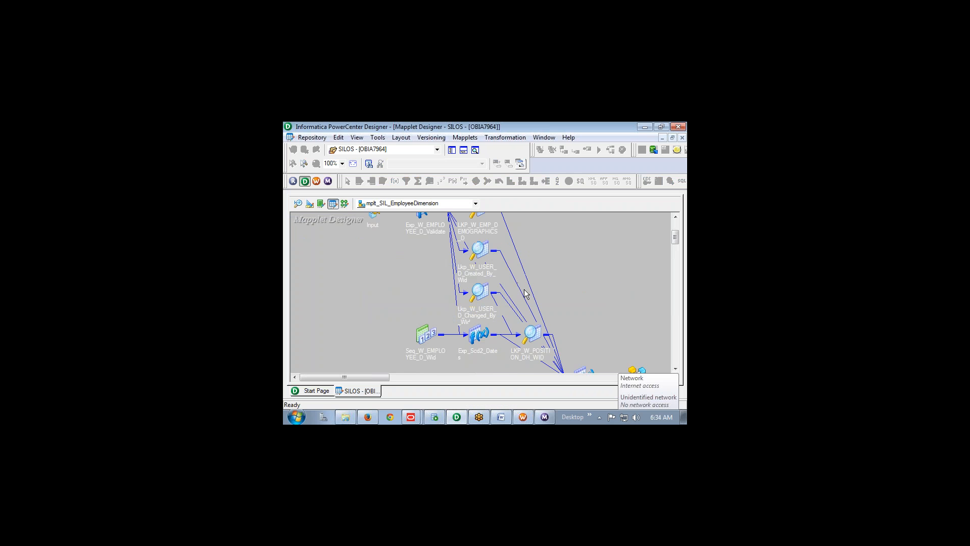
pyautogui.scroll(2, 507, 302)
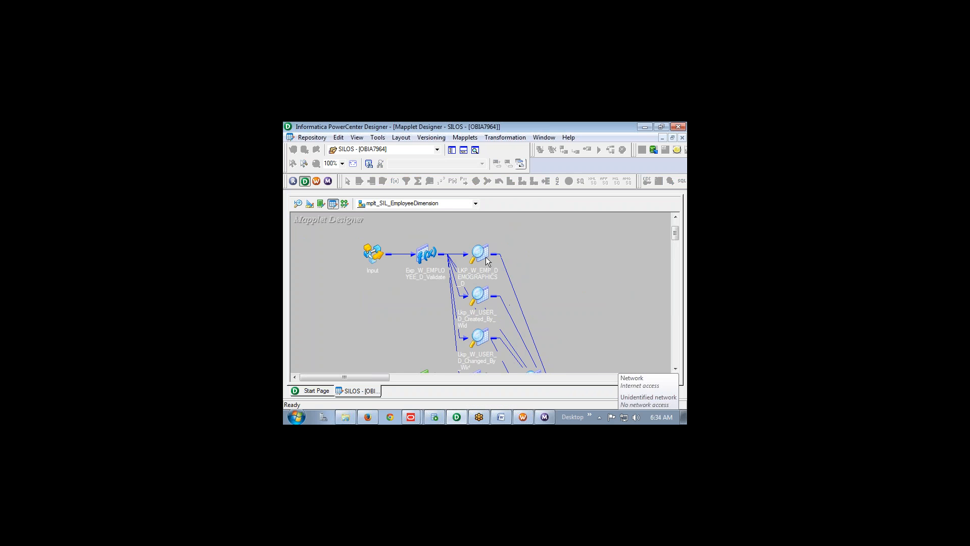
pyautogui.scroll(-2, 538, 264)
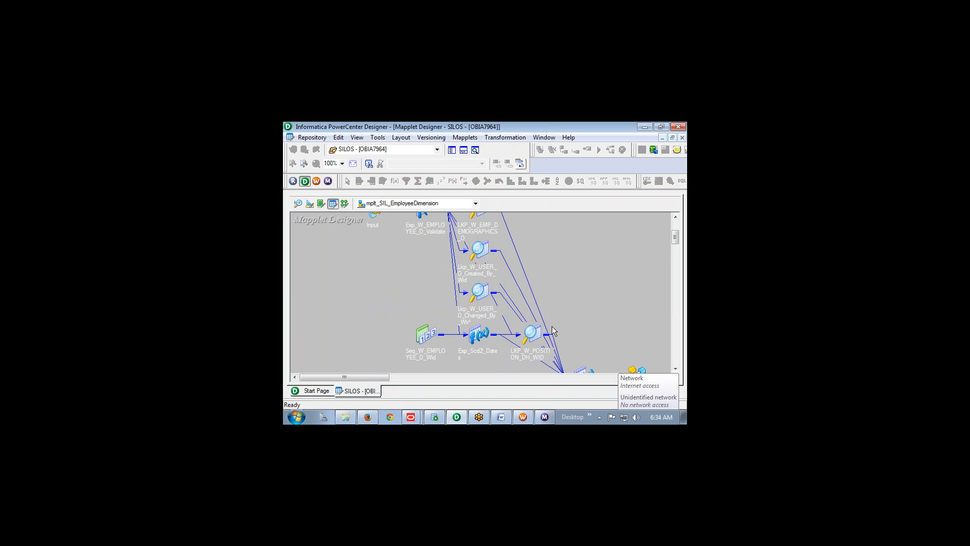
pyautogui.scroll(2, 552, 330)
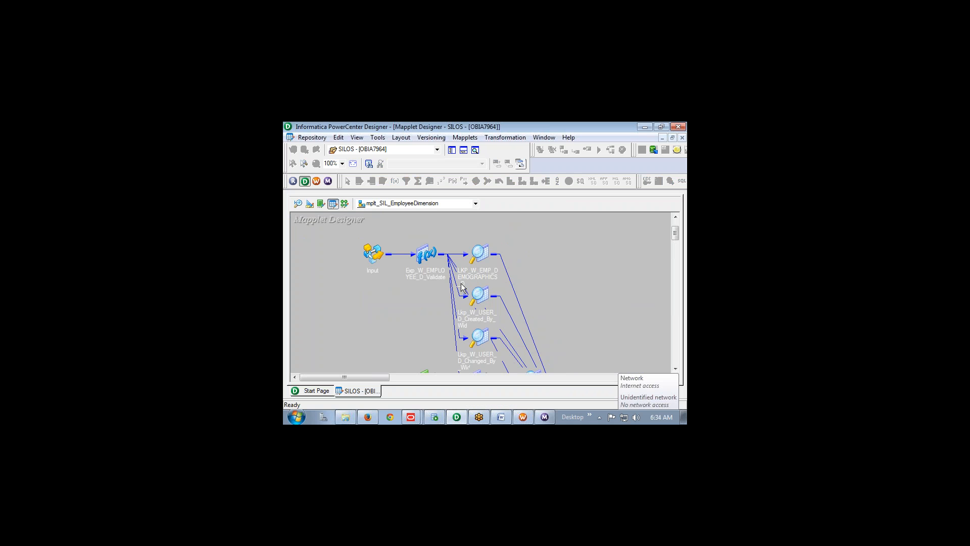
pyautogui.doubleClick(476, 259)
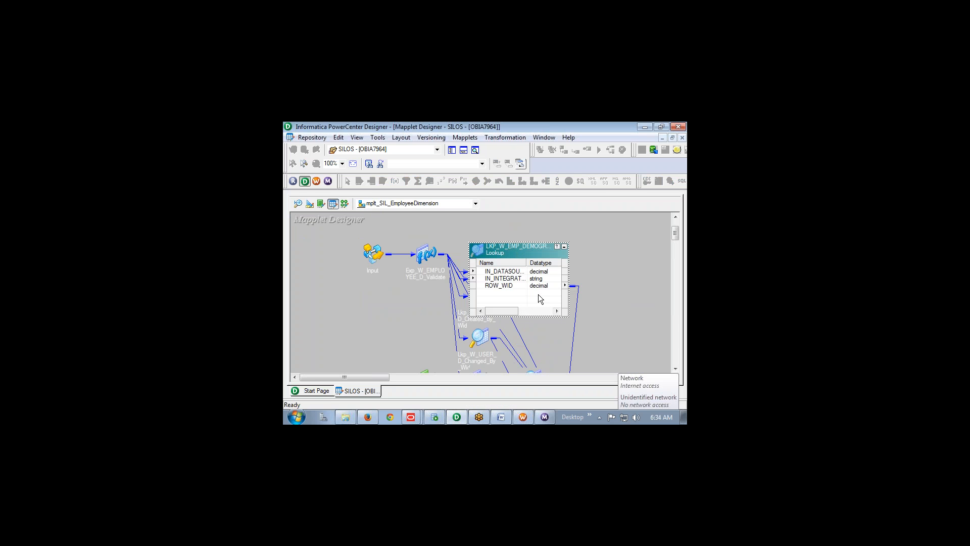
pyautogui.click(506, 286)
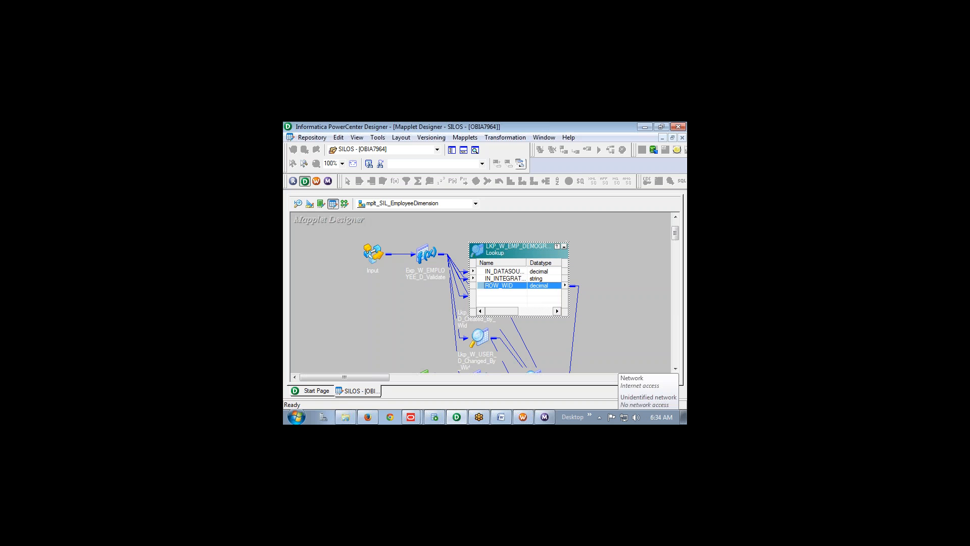
pyautogui.click(564, 246)
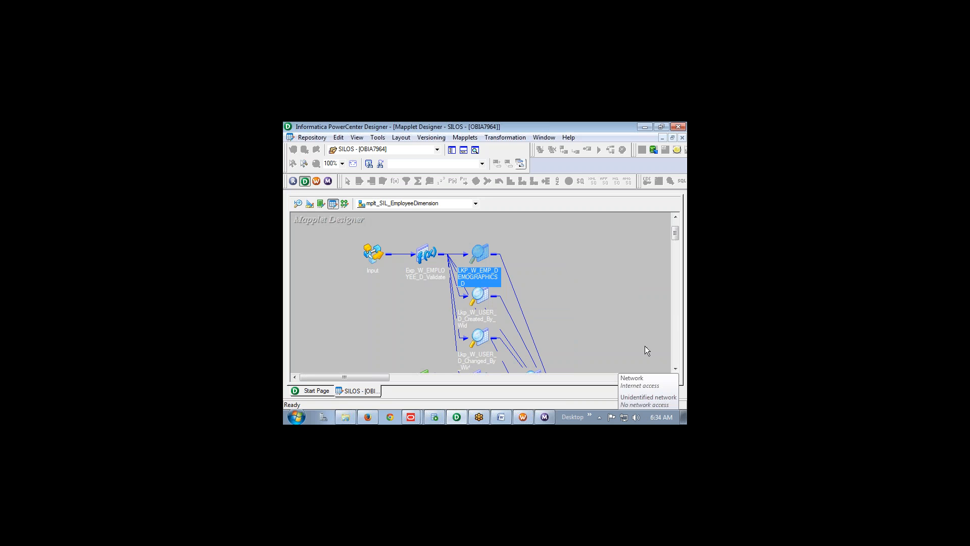
# Review the Created By and Changed By lookups' ROW_WID ports, moving Changed By up, and collapse both
pyautogui.doubleClick(482, 303)
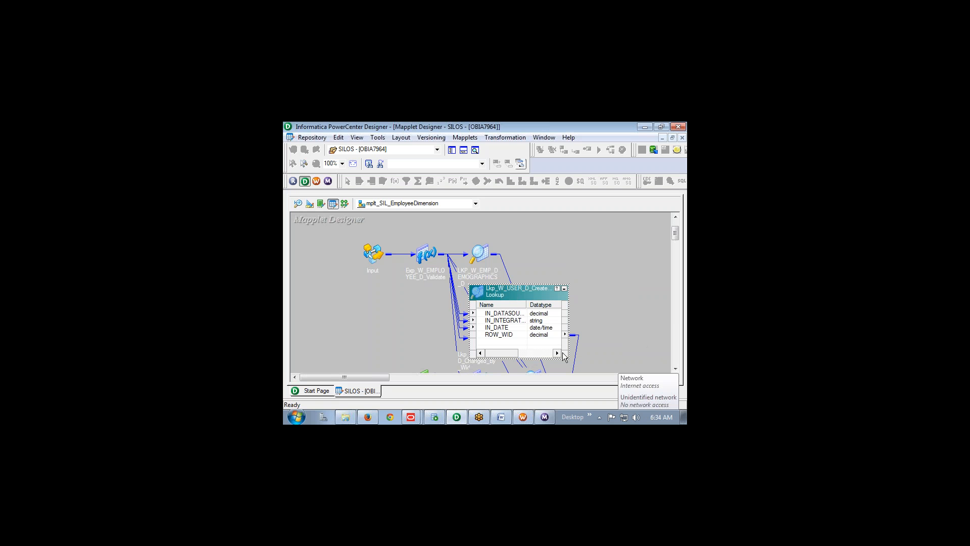
pyautogui.click(521, 337)
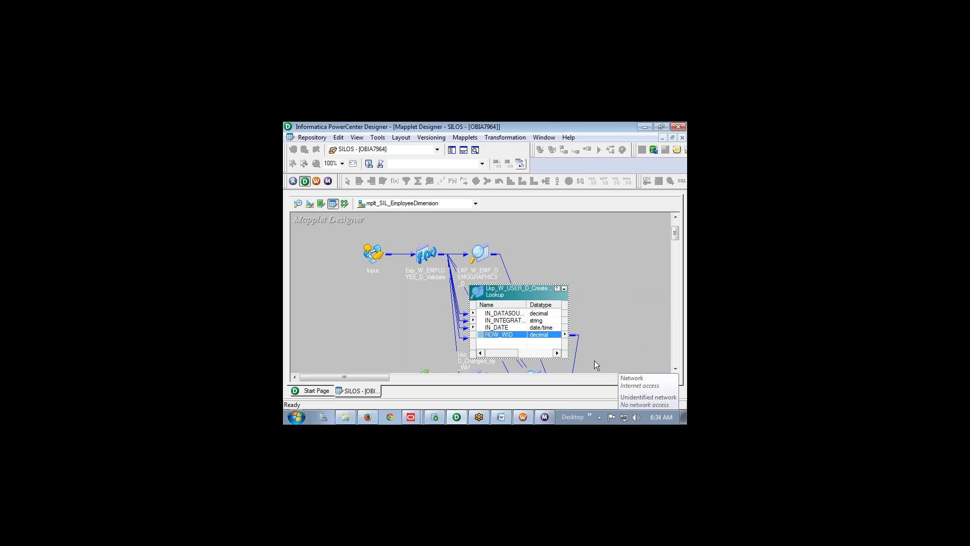
pyautogui.click(565, 290)
pyautogui.doubleClick(483, 341)
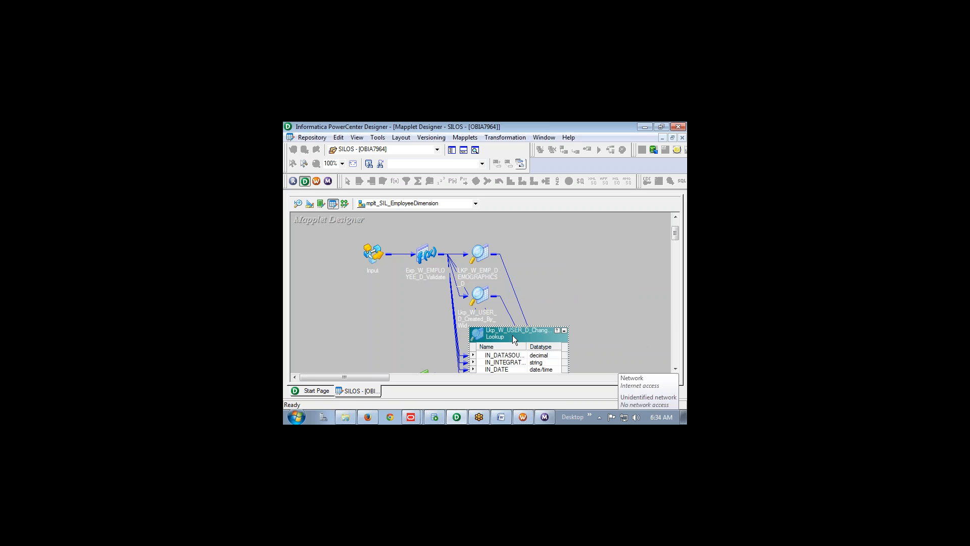
pyautogui.moveTo(527, 334); pyautogui.dragTo(537, 256)
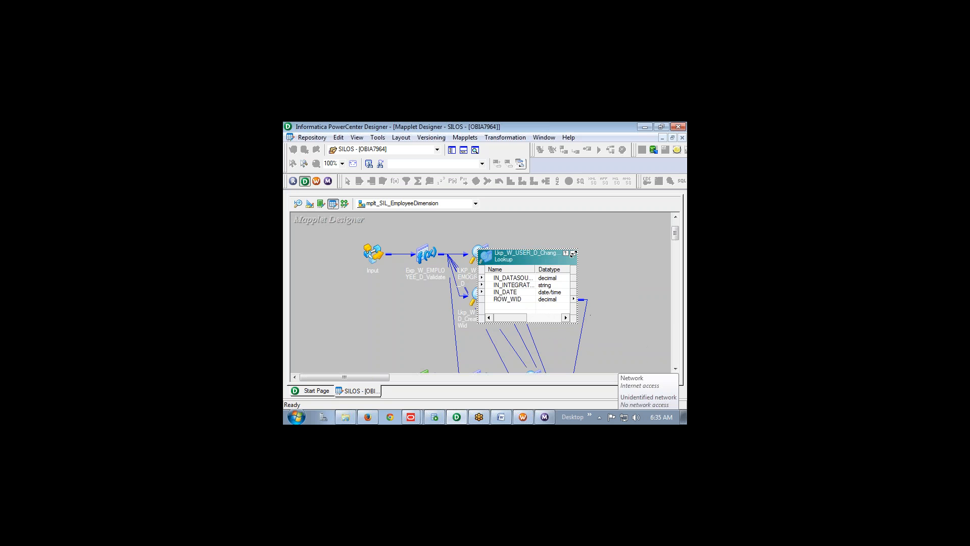
pyautogui.click(574, 254)
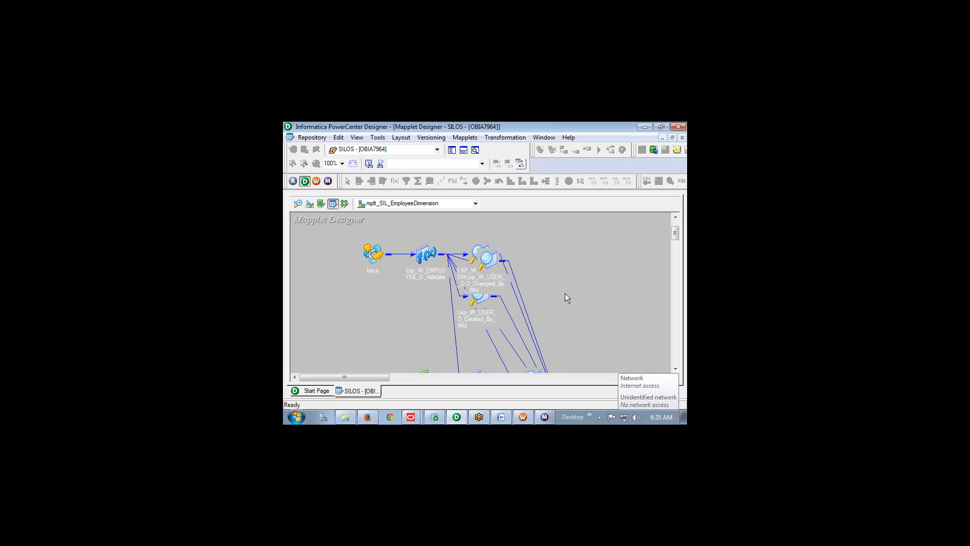
pyautogui.scroll(-3, 565, 293)
pyautogui.scroll(3, 567, 298)
pyautogui.scroll(-3, 567, 299)
pyautogui.scroll(3, 567, 298)
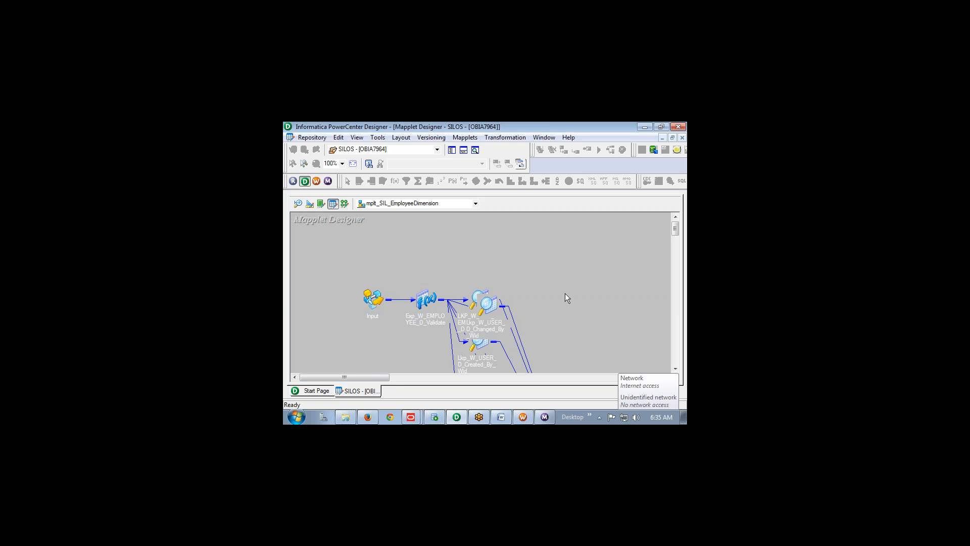
# In Word, mark the CONNECTED LOOKUP and UNCONNECTED LOOKUP headers and the first connected row
pyautogui.hotkey('alt', 'Tab')
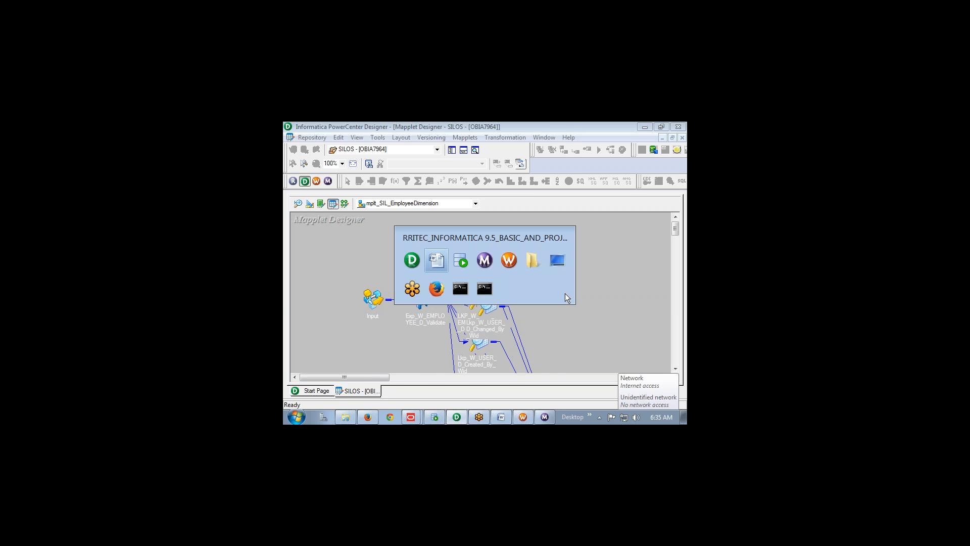
pyautogui.scroll(-6, 464, 331)
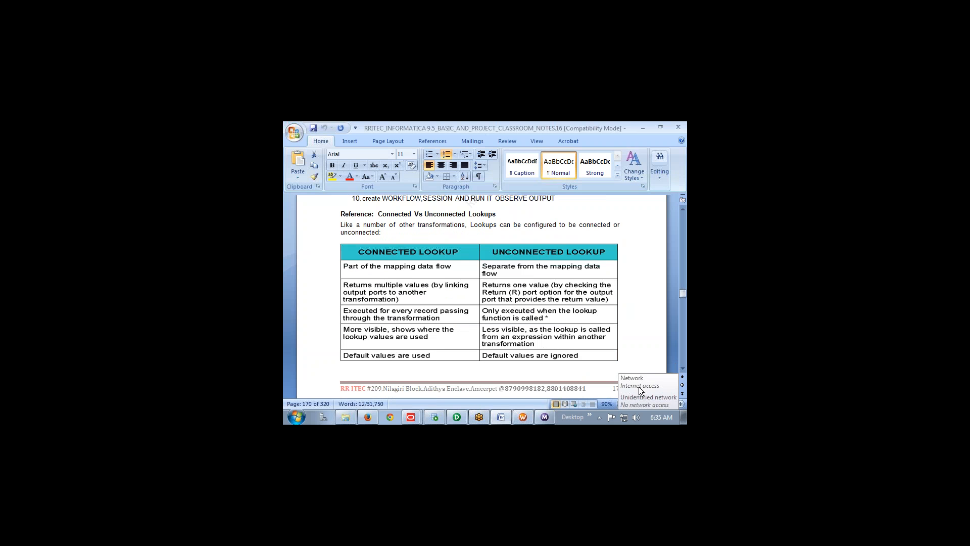
pyautogui.click(592, 401)
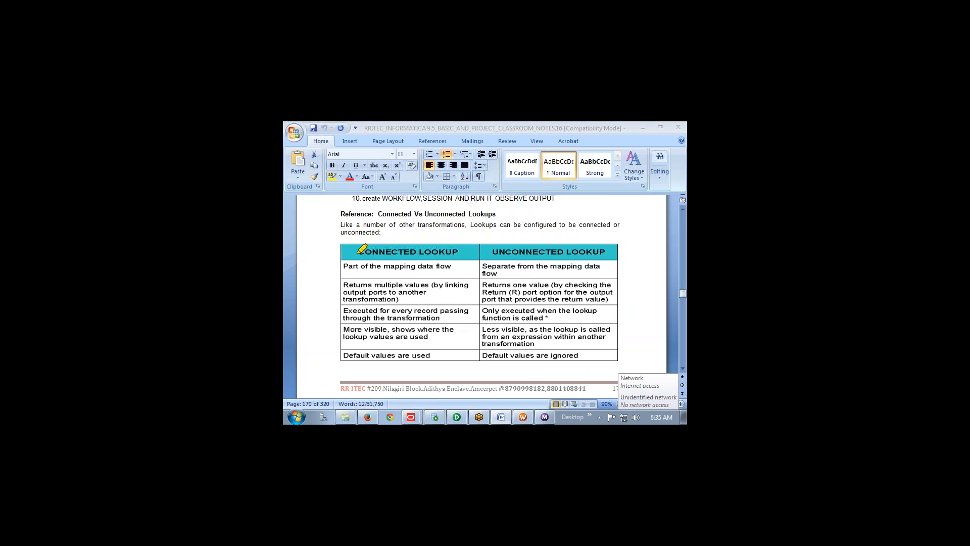
pyautogui.moveTo(358, 251); pyautogui.dragTo(459, 252)
pyautogui.moveTo(487, 251); pyautogui.dragTo(602, 250)
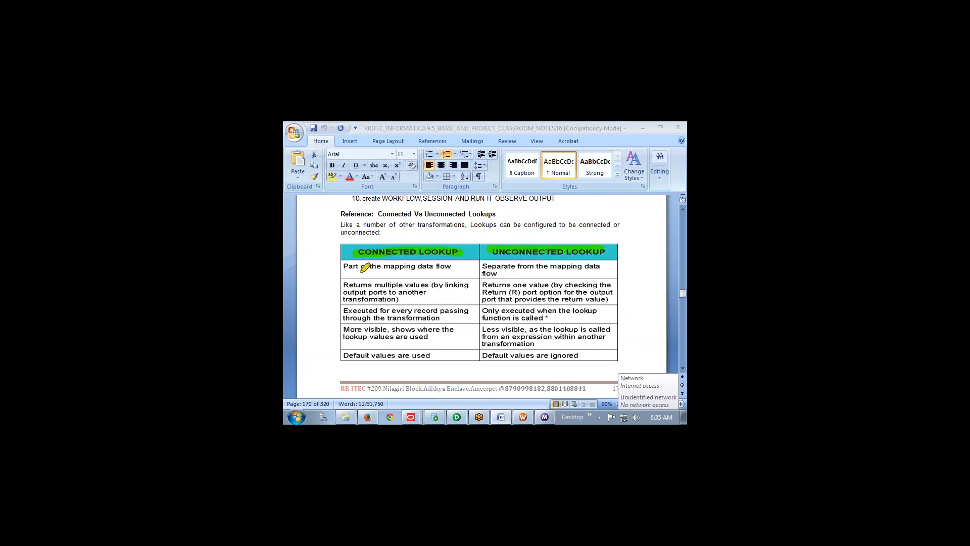
pyautogui.moveTo(346, 266); pyautogui.dragTo(455, 267)
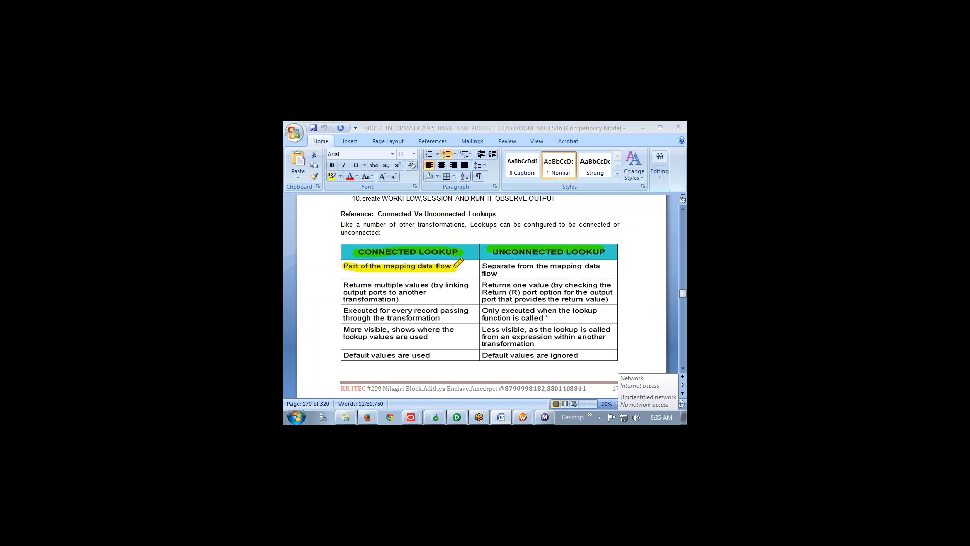
# Back in the Designer, mark the lookup names on the mapplet
pyautogui.hotkey('alt', 'Tab')
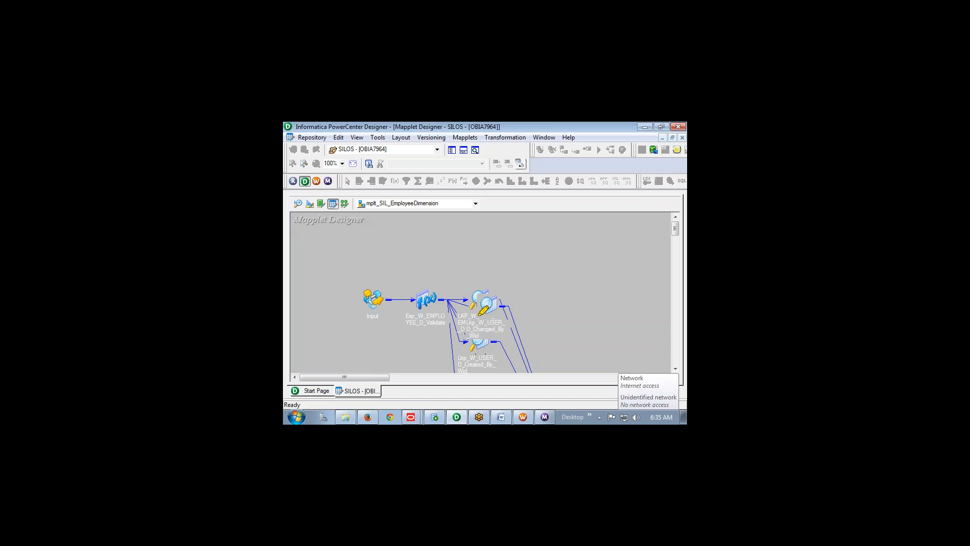
pyautogui.moveTo(461, 318); pyautogui.dragTo(504, 320)
pyautogui.moveTo(429, 347); pyautogui.dragTo(505, 349)
# Mark the last lookup name, then disconnect from the OBIA7964 repository
pyautogui.moveTo(438, 363); pyautogui.dragTo(504, 363)
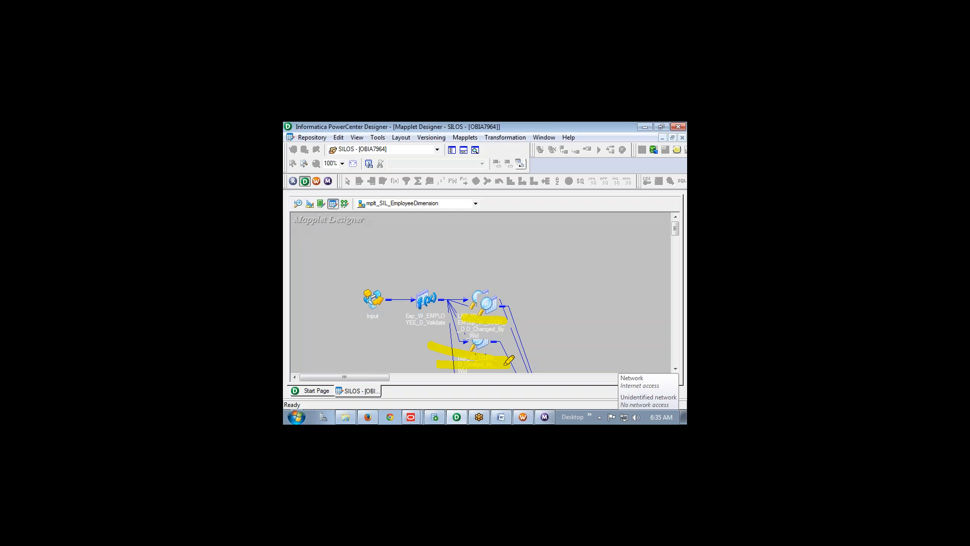
pyautogui.click(451, 151)
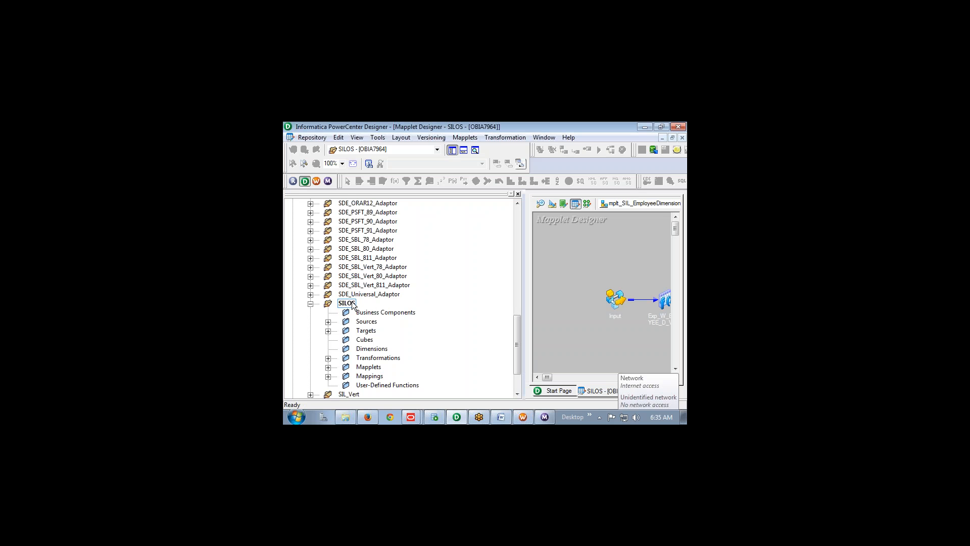
pyautogui.click(369, 273)
pyautogui.scroll(7, 369, 276)
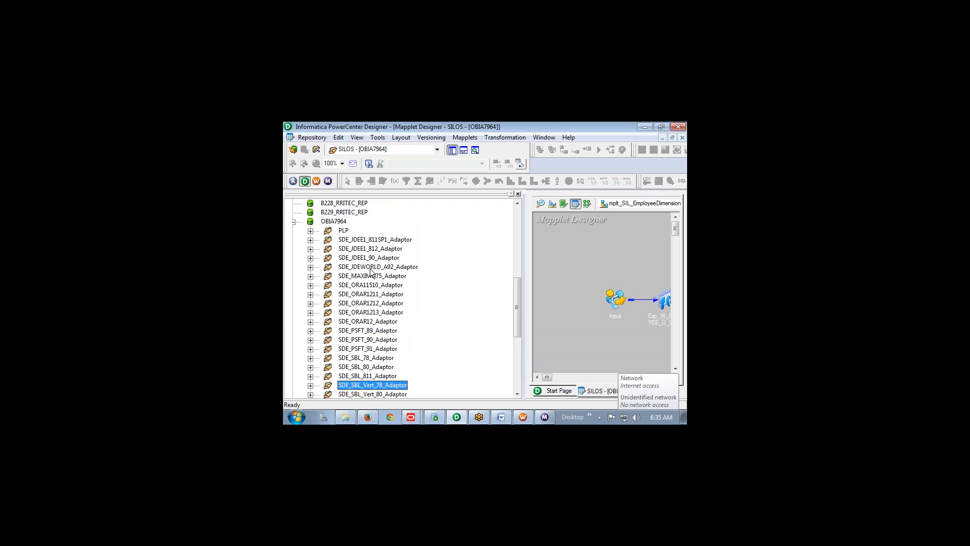
pyautogui.click(346, 331)
pyautogui.rightClick(346, 331)
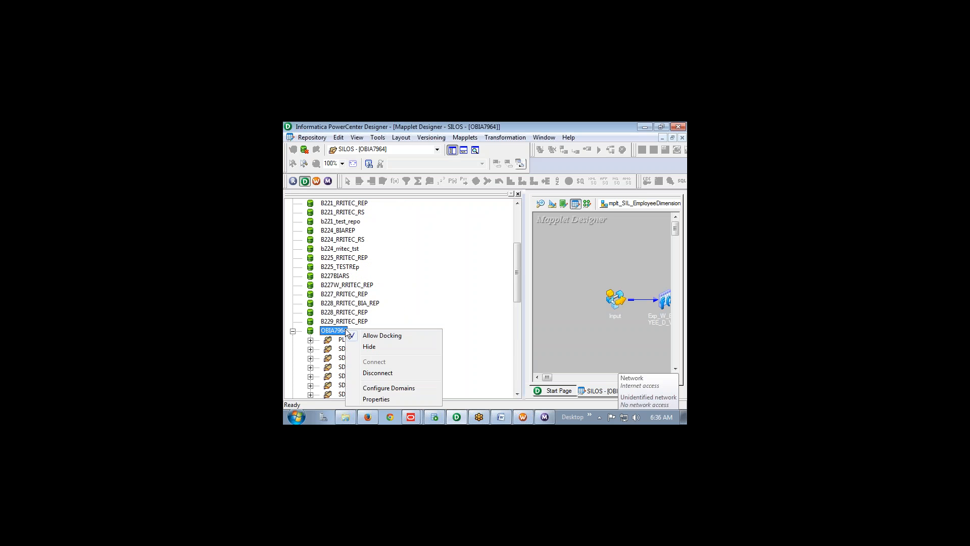
pyautogui.click(376, 373)
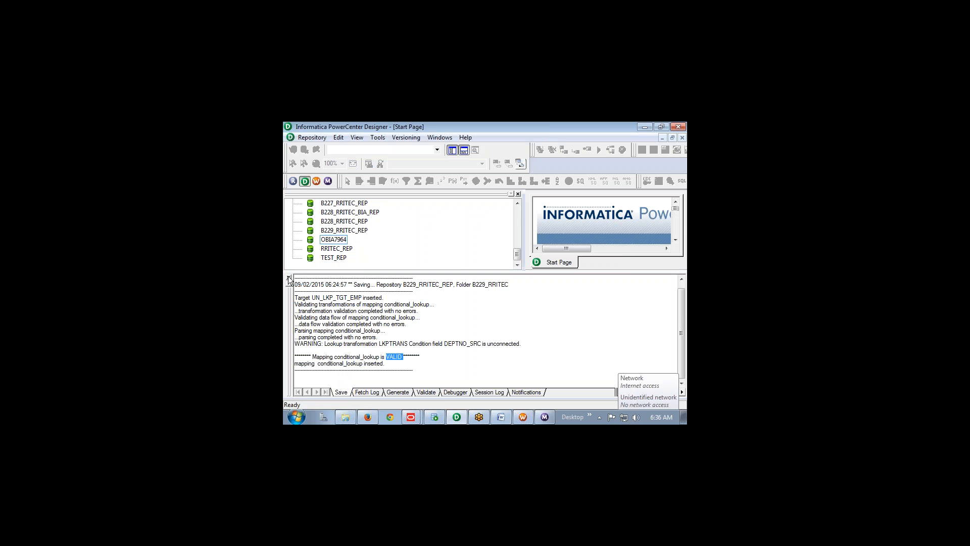
pyautogui.click(289, 278)
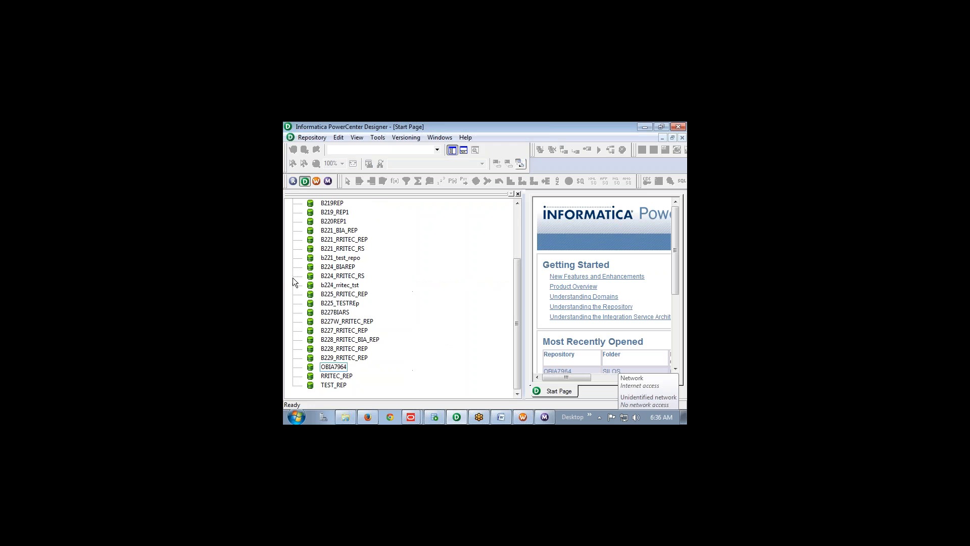
# Connect to B229_RRITEC_REP with the repository password and open the B229_RRITEC folder
pyautogui.doubleClick(350, 357)
pyautogui.press('Tab')
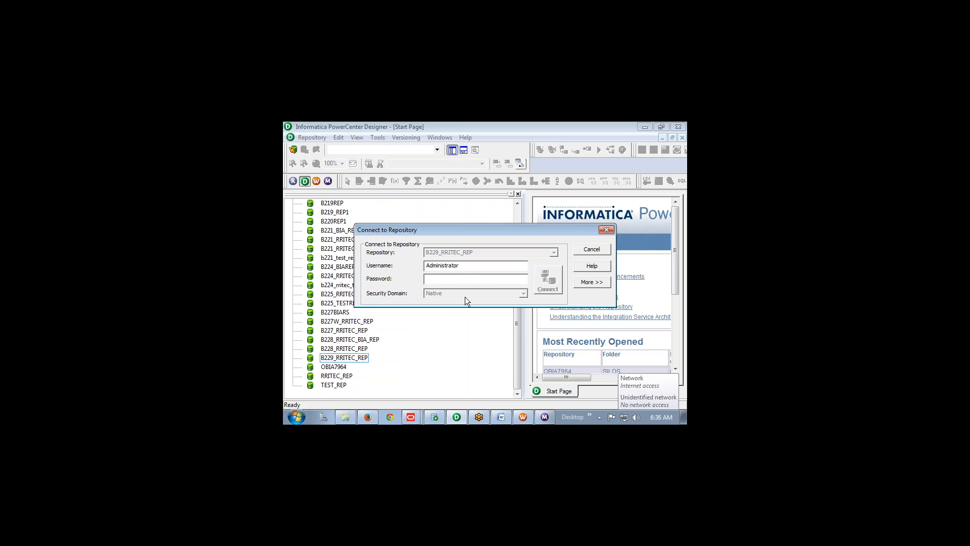
pyautogui.moveTo(460, 265); pyautogui.dragTo(347, 270)
pyautogui.hotkey('ctrl', 'c')
pyautogui.press('Tab')
pyautogui.hotkey('ctrl', 'v')
pyautogui.press('Return')
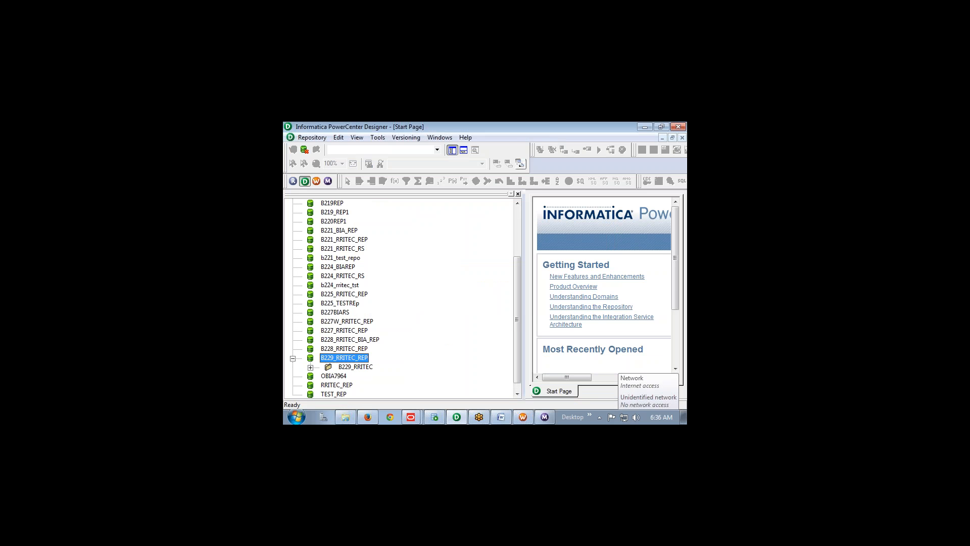
pyautogui.doubleClick(352, 368)
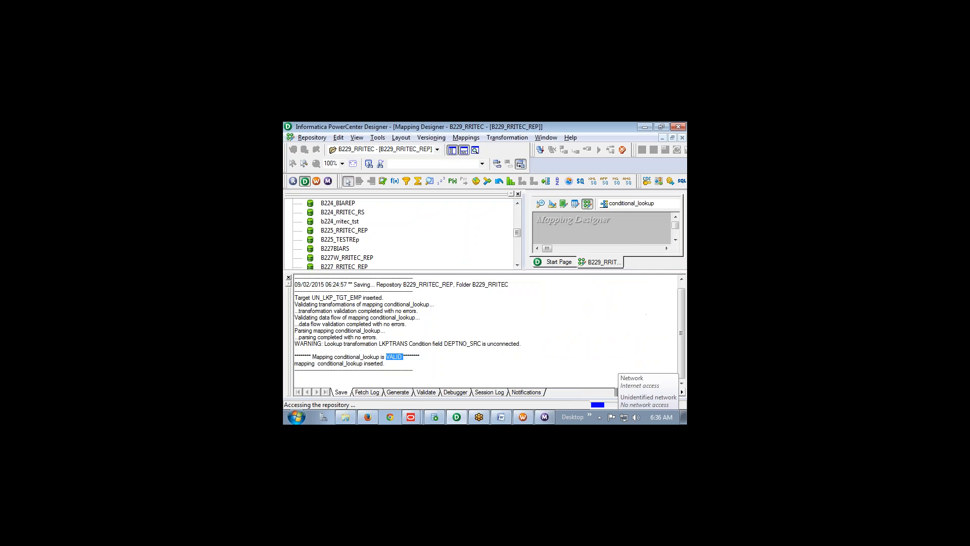
pyautogui.click(518, 194)
pyautogui.click(289, 277)
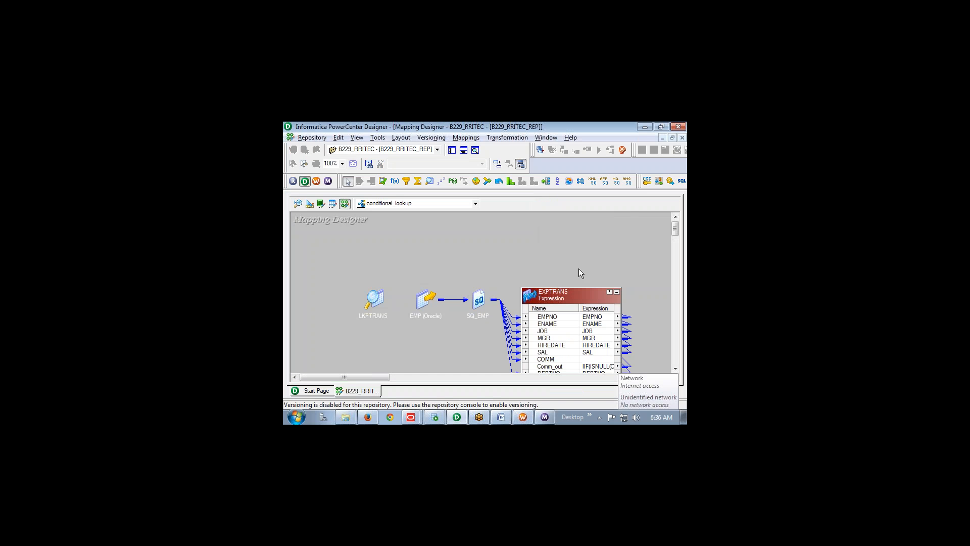
pyautogui.rightClick(525, 243)
pyautogui.click(565, 238)
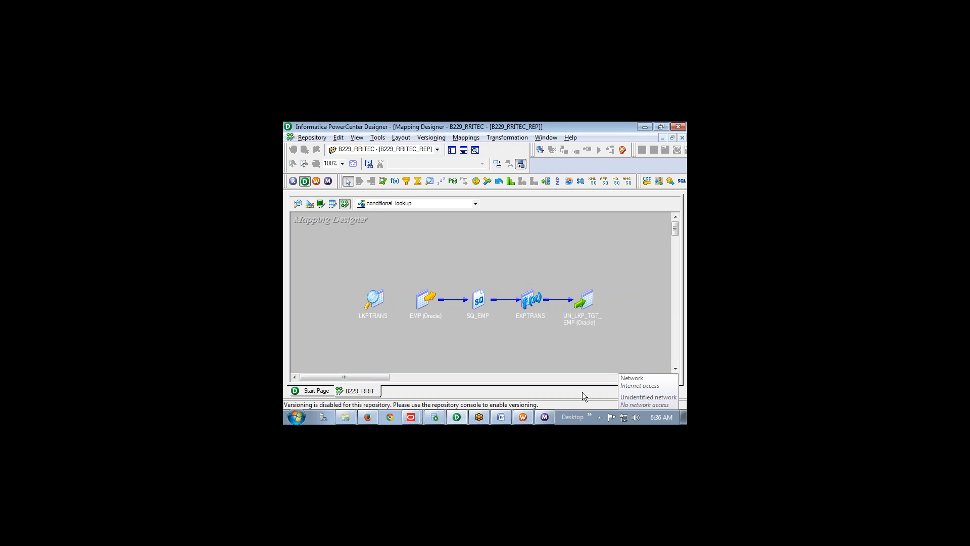
pyautogui.moveTo(538, 251)
pyautogui.mouseDown()
pyautogui.moveTo(520, 256)
pyautogui.moveTo(536, 336)
pyautogui.moveTo(538, 251)
pyautogui.mouseUp()
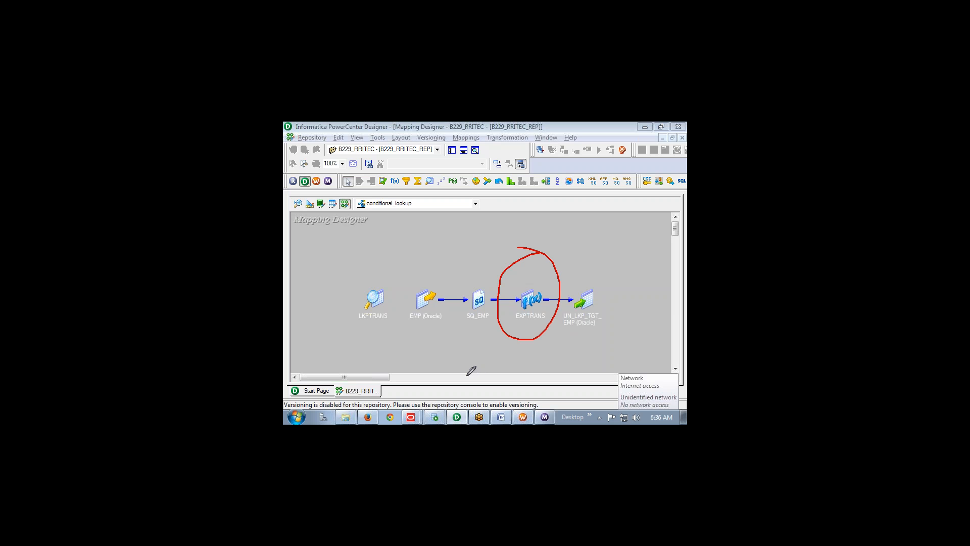
pyautogui.moveTo(382, 298)
pyautogui.mouseDown()
pyautogui.moveTo(477, 374)
pyautogui.moveTo(495, 335)
pyautogui.moveTo(508, 351)
pyautogui.moveTo(502, 364)
pyautogui.mouseUp()
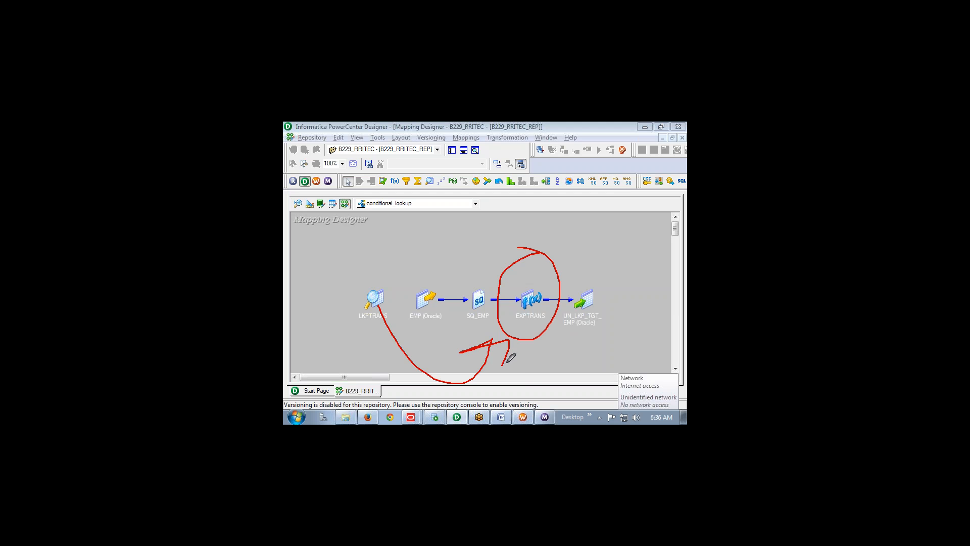
pyautogui.press('Escape')
pyautogui.doubleClick(535, 302)
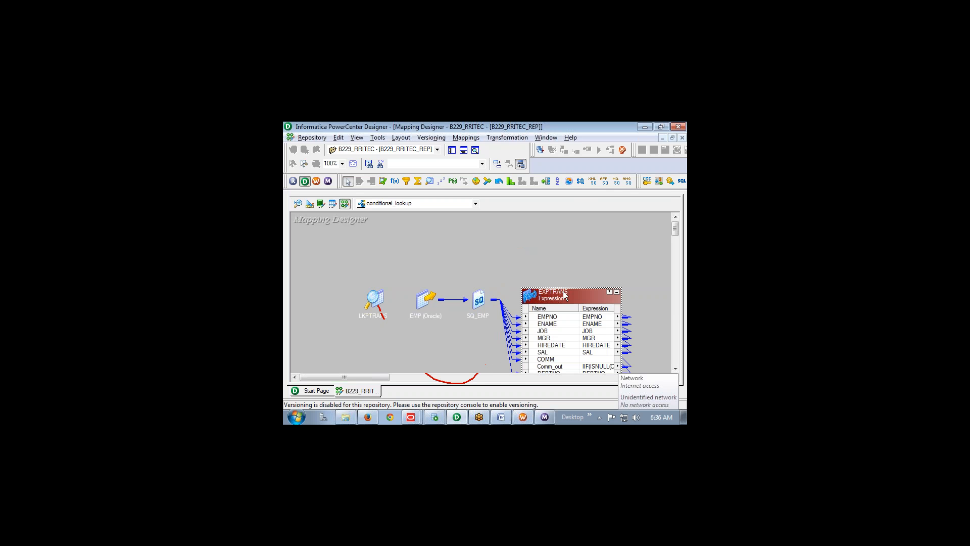
pyautogui.doubleClick(563, 291)
pyautogui.click(365, 147)
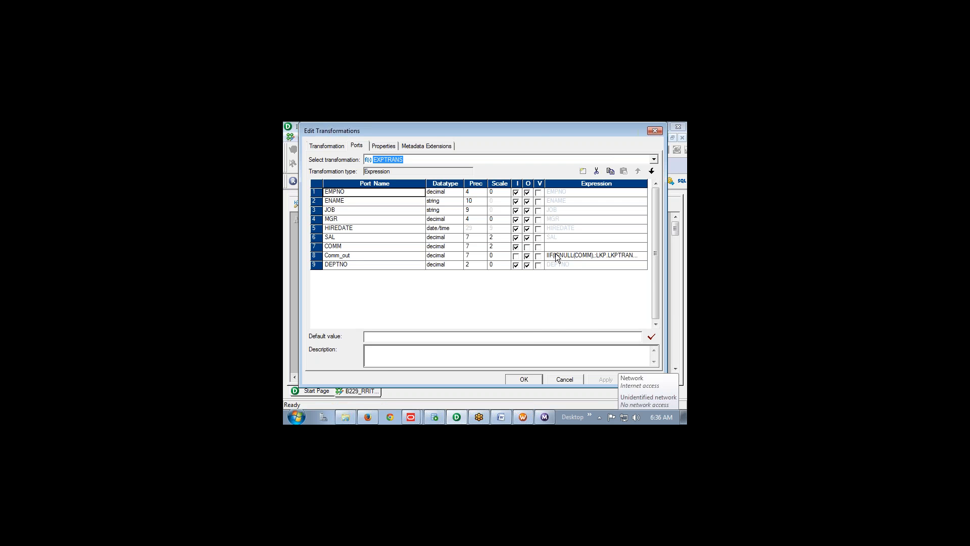
pyautogui.click(564, 379)
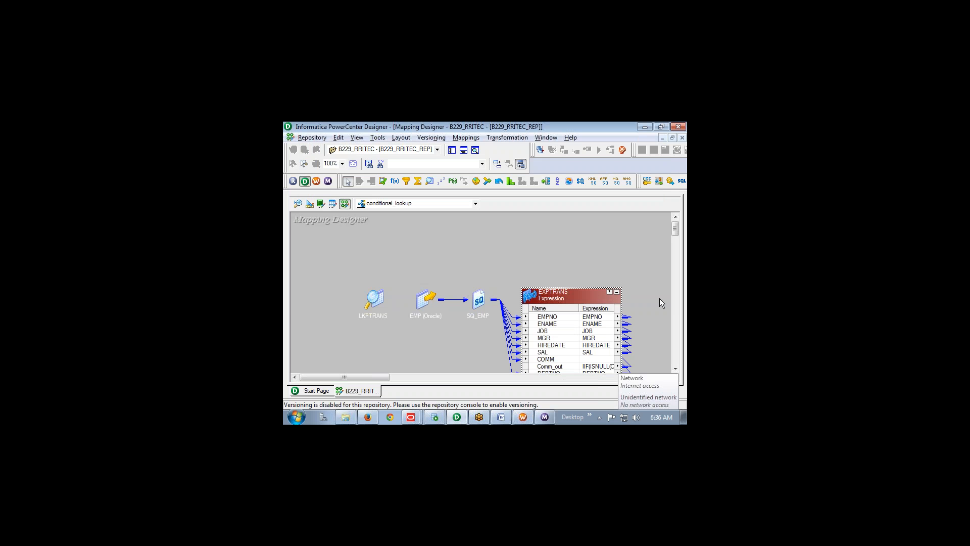
pyautogui.click(618, 292)
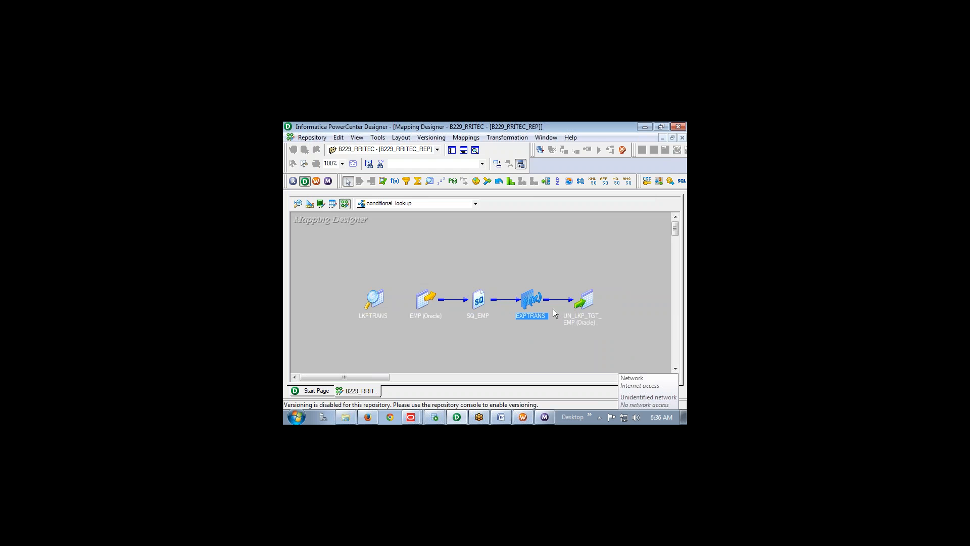
pyautogui.hotkey('alt', 'Tab')
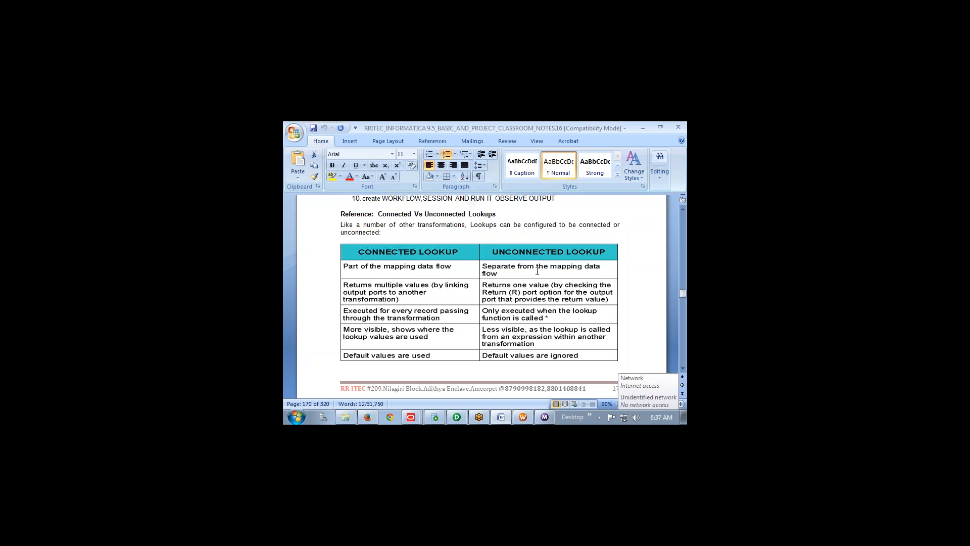
pyautogui.hotkey('alt', 'Tab')
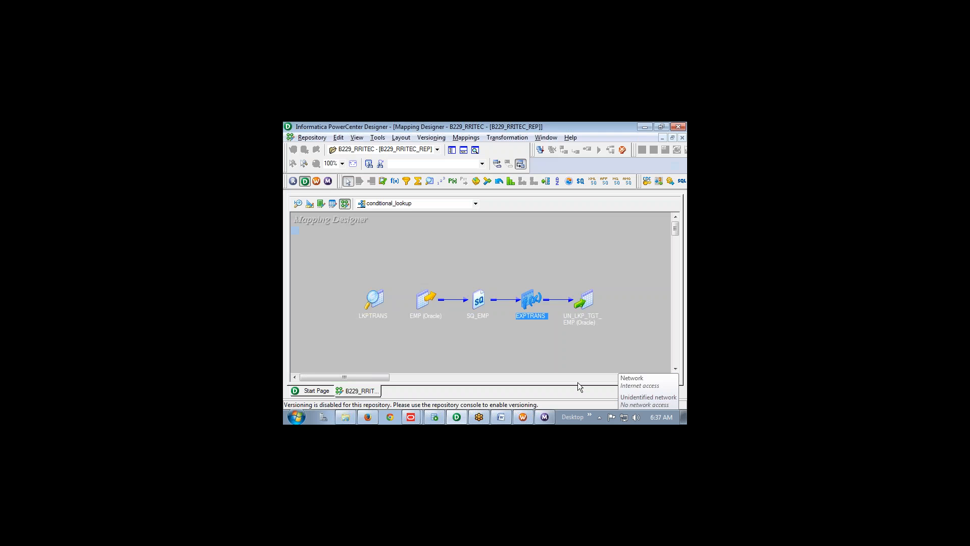
pyautogui.moveTo(412, 260); pyautogui.dragTo(347, 329)
pyautogui.moveTo(353, 273); pyautogui.dragTo(391, 329)
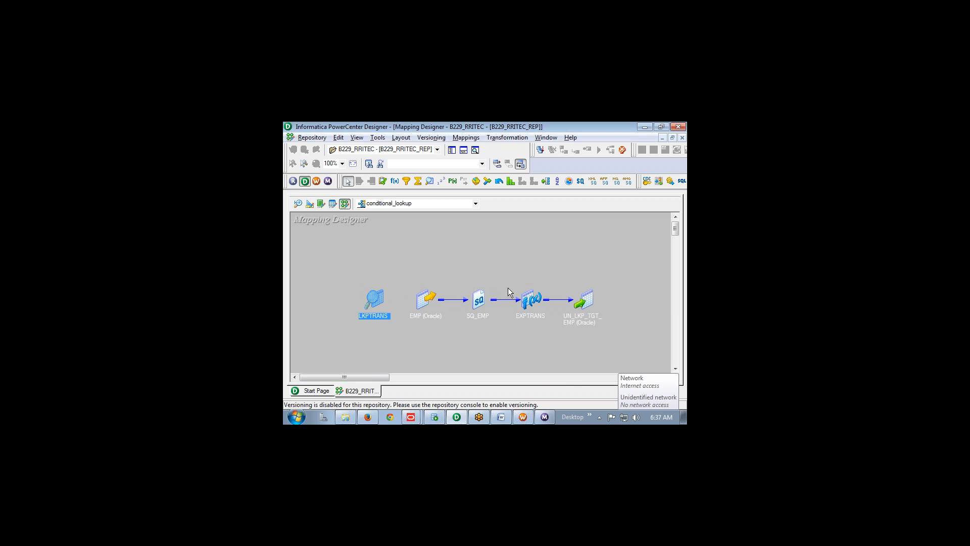
pyautogui.click(574, 401)
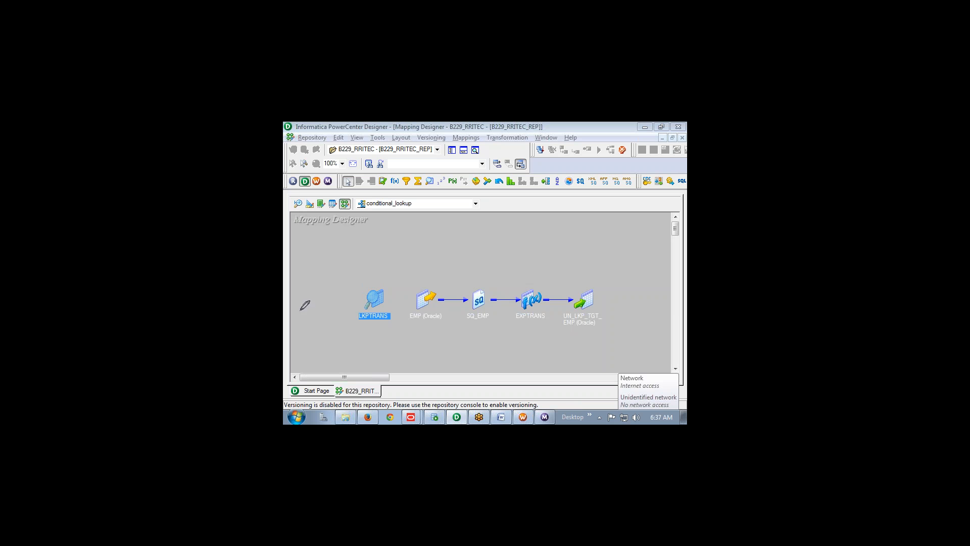
pyautogui.moveTo(300, 311)
pyautogui.mouseDown()
pyautogui.moveTo(330, 307)
pyautogui.moveTo(338, 317)
pyautogui.mouseUp()
pyautogui.moveTo(388, 286)
pyautogui.mouseDown()
pyautogui.moveTo(411, 270)
pyautogui.moveTo(422, 274)
pyautogui.moveTo(371, 360)
pyautogui.mouseUp()
pyautogui.press('Escape')
pyautogui.hotkey('alt', 'Tab')
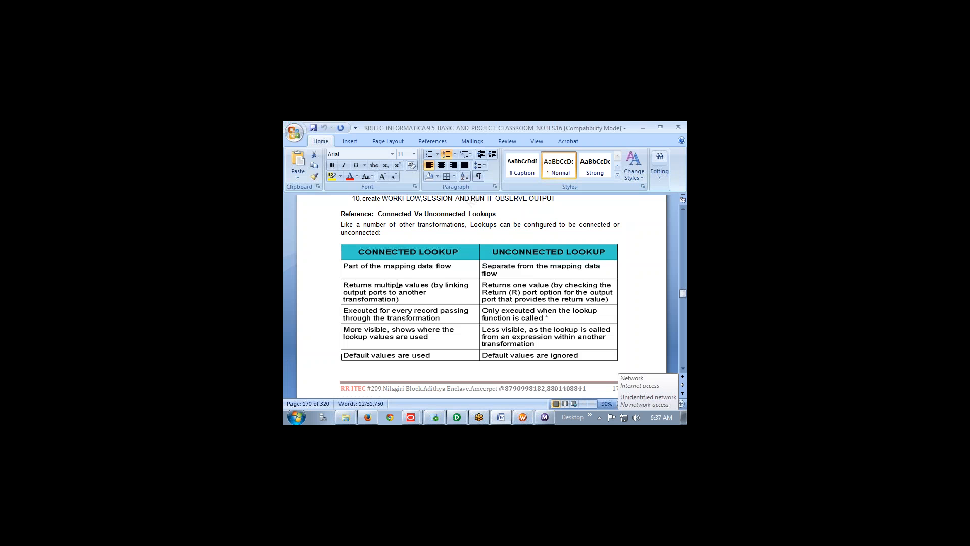
pyautogui.click(443, 284)
pyautogui.hotkey('alt', 'Tab')
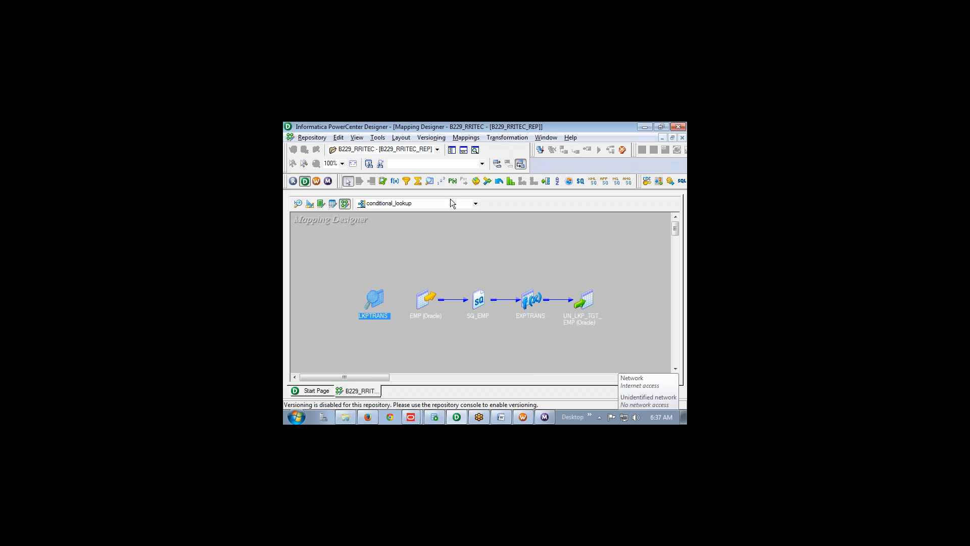
pyautogui.click(445, 204)
pyautogui.click(451, 150)
# Open the m_LKP_DNAME_LOC mapping from the Mappings folder in the workspace
pyautogui.click(452, 150)
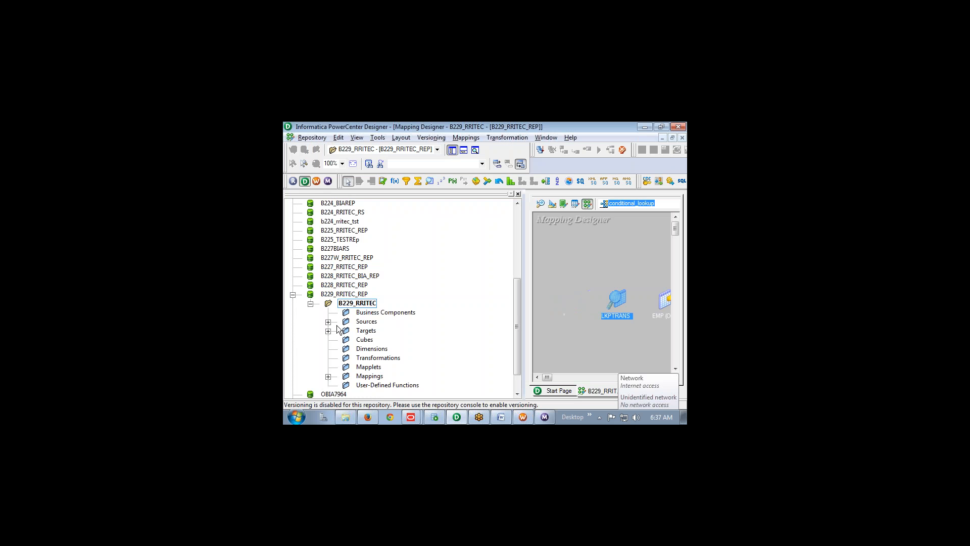
pyautogui.click(329, 376)
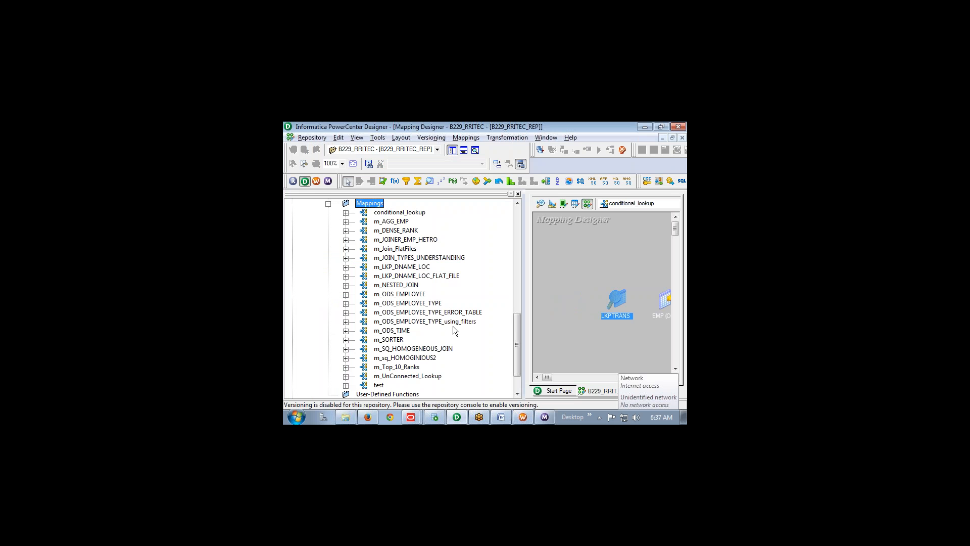
pyautogui.click(407, 285)
pyautogui.click(413, 242)
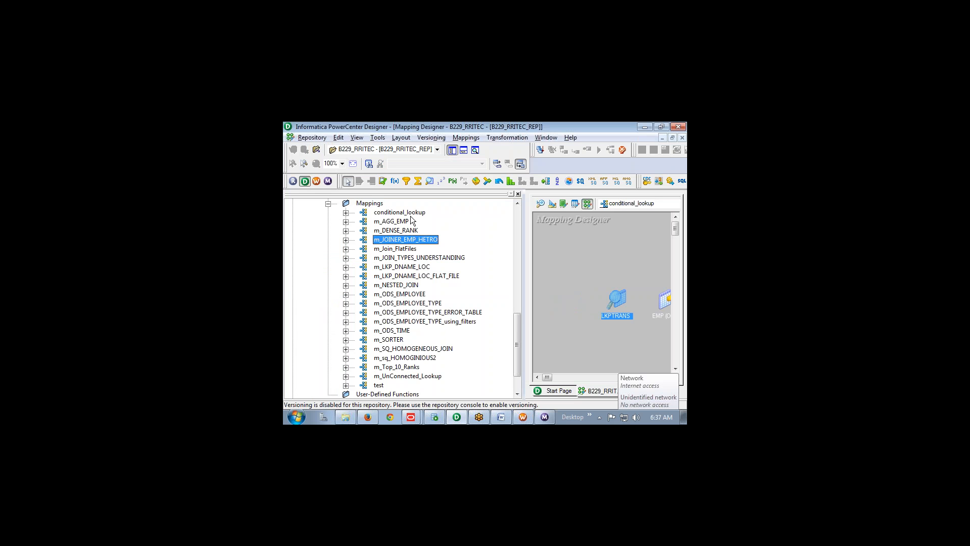
pyautogui.click(419, 275)
pyautogui.moveTo(419, 267); pyautogui.dragTo(580, 246)
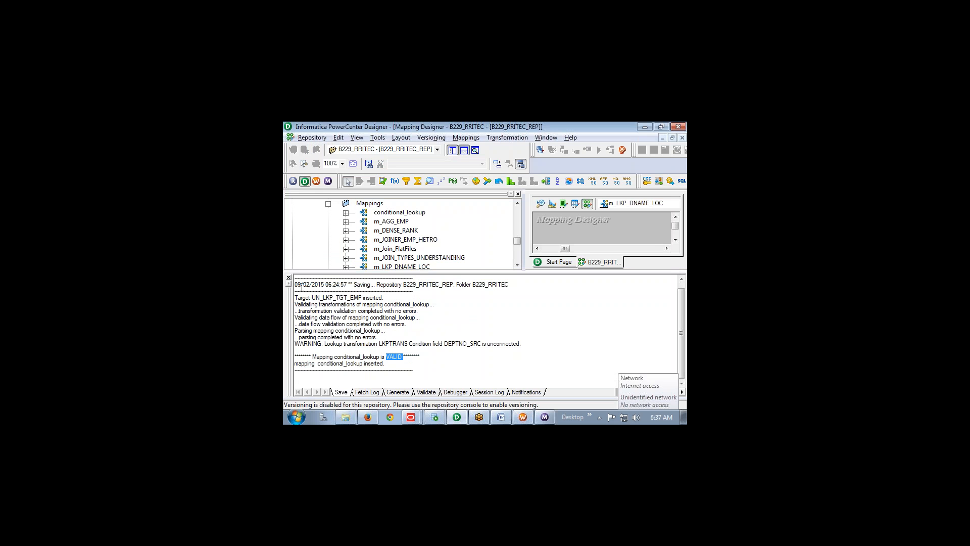
pyautogui.click(289, 278)
pyautogui.click(518, 193)
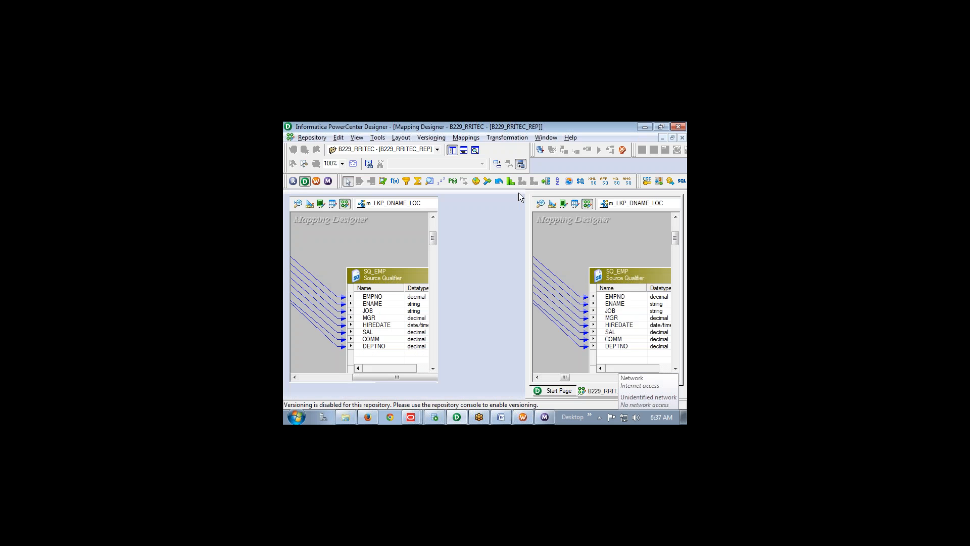
# Annotate the lookup's DNAME and LOC outputs and their links into the target
pyautogui.rightClick(411, 265)
pyautogui.click(589, 242)
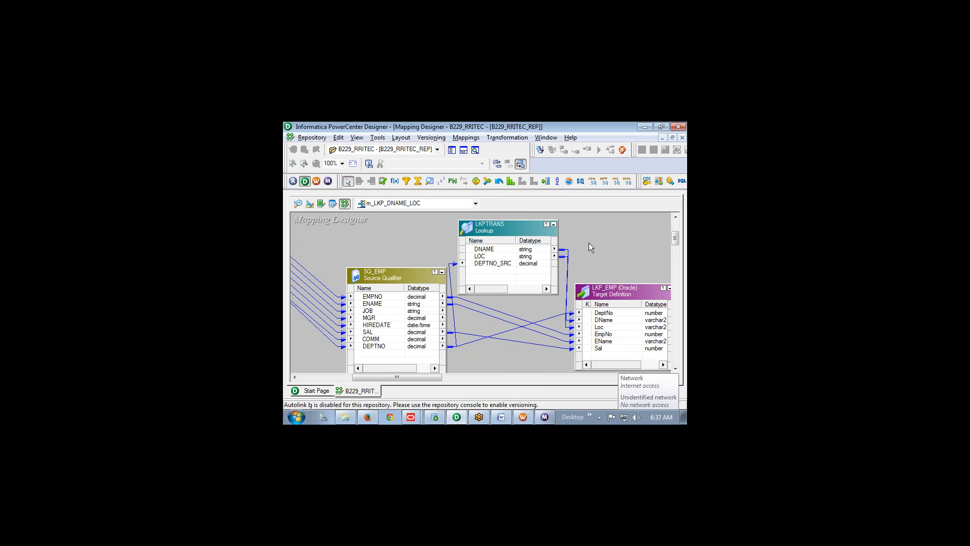
pyautogui.click(568, 403)
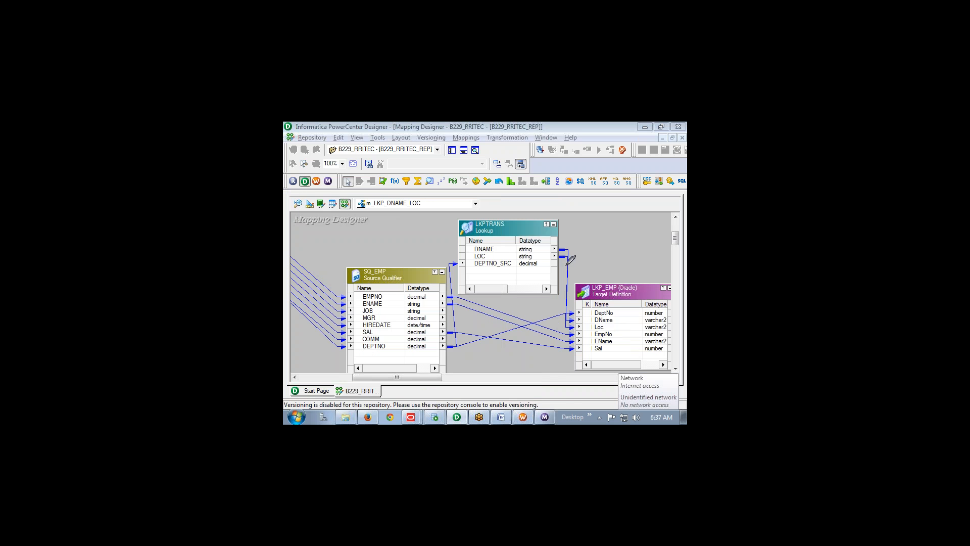
pyautogui.moveTo(564, 266)
pyautogui.mouseDown()
pyautogui.moveTo(604, 221)
pyautogui.moveTo(599, 253)
pyautogui.moveTo(631, 246)
pyautogui.mouseUp()
pyautogui.moveTo(493, 246); pyautogui.dragTo(497, 245)
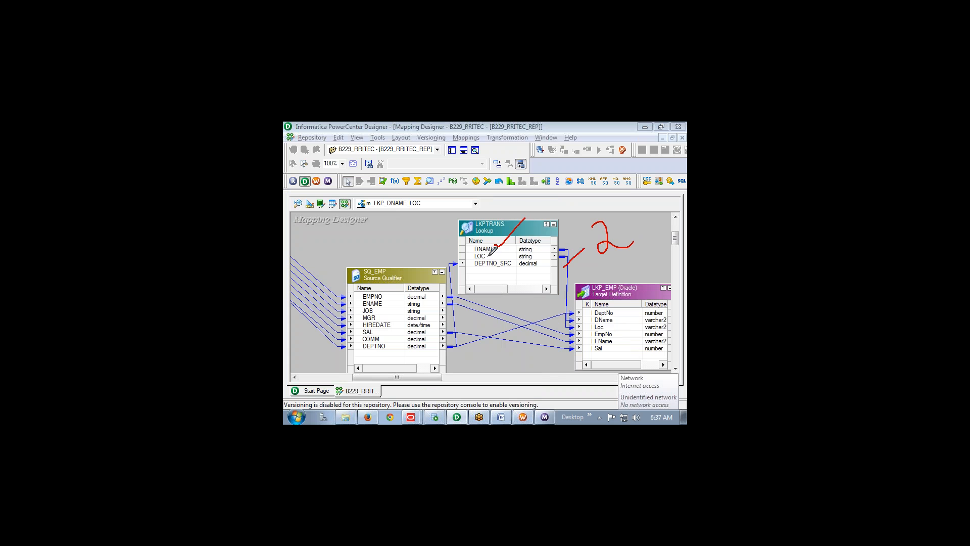
pyautogui.moveTo(488, 257); pyautogui.dragTo(537, 236)
pyautogui.hotkey('alt', 'Tab')
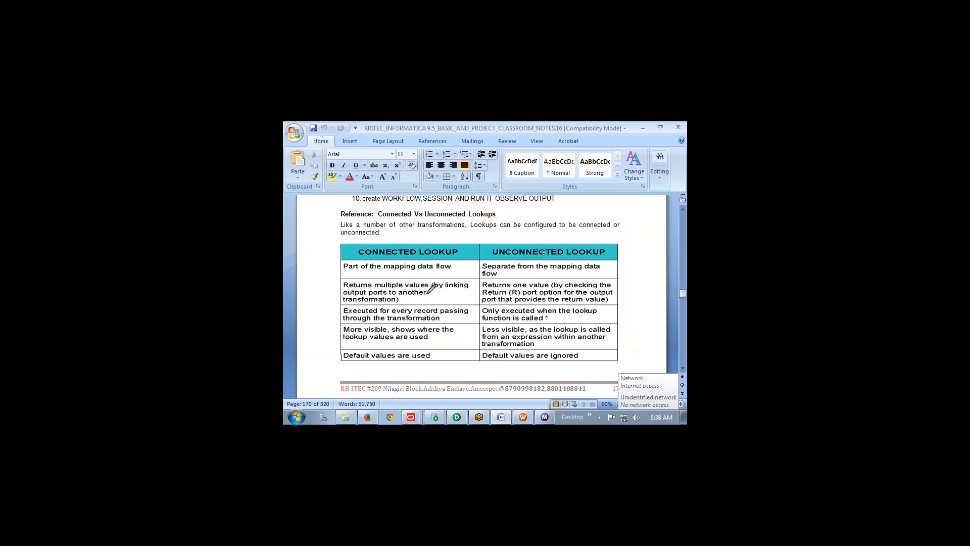
# Underline the connected lookup's linked-output-ports text and the unconnected lookup's one-value return-port explanation
pyautogui.moveTo(401, 302); pyautogui.dragTo(432, 286)
pyautogui.moveTo(528, 289); pyautogui.dragTo(599, 286)
pyautogui.moveTo(485, 299); pyautogui.dragTo(616, 299)
pyautogui.hotkey('alt', 'Tab')
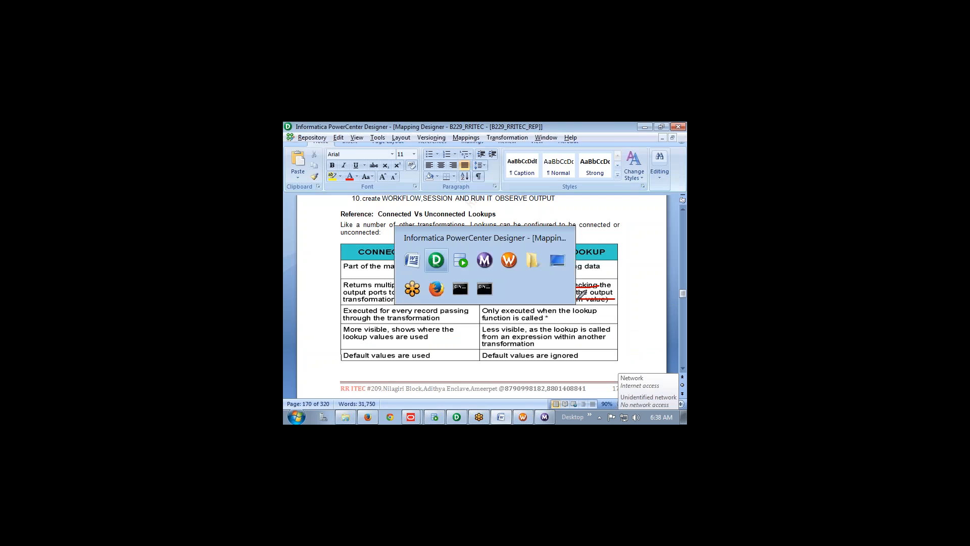
pyautogui.click(423, 204)
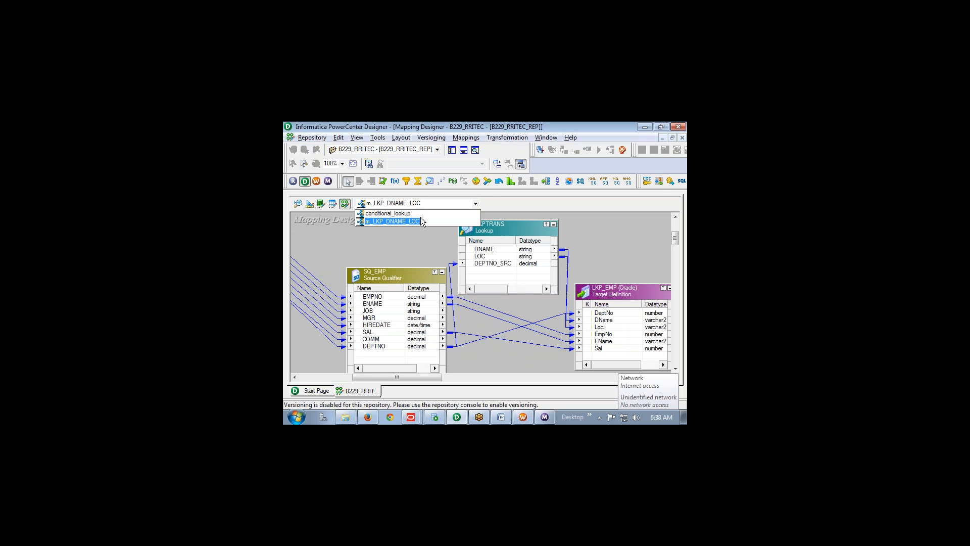
# Open conditional_lookup and inspect LKPTRANS's properties and ports, with COMM flagged as the return port
pyautogui.click(417, 213)
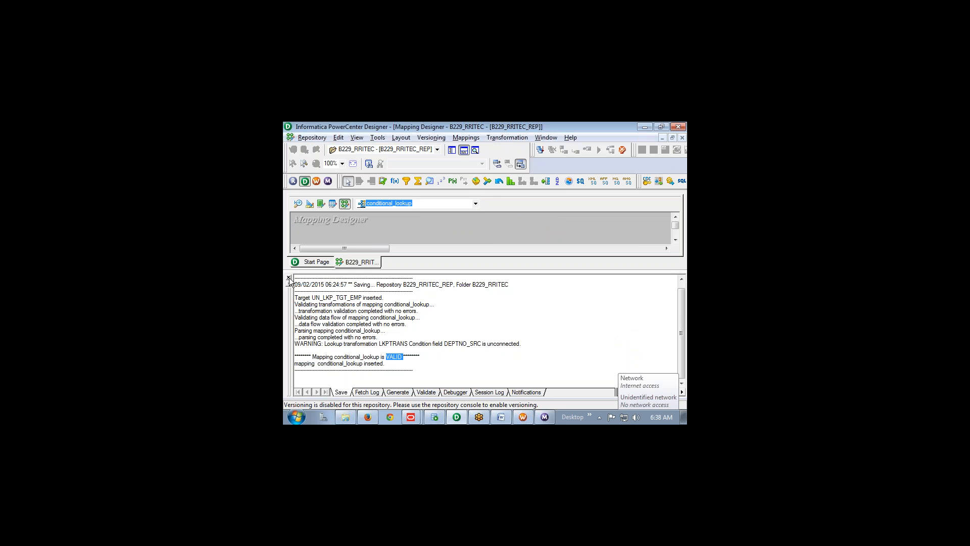
pyautogui.click(289, 278)
pyautogui.doubleClick(380, 298)
pyautogui.doubleClick(381, 297)
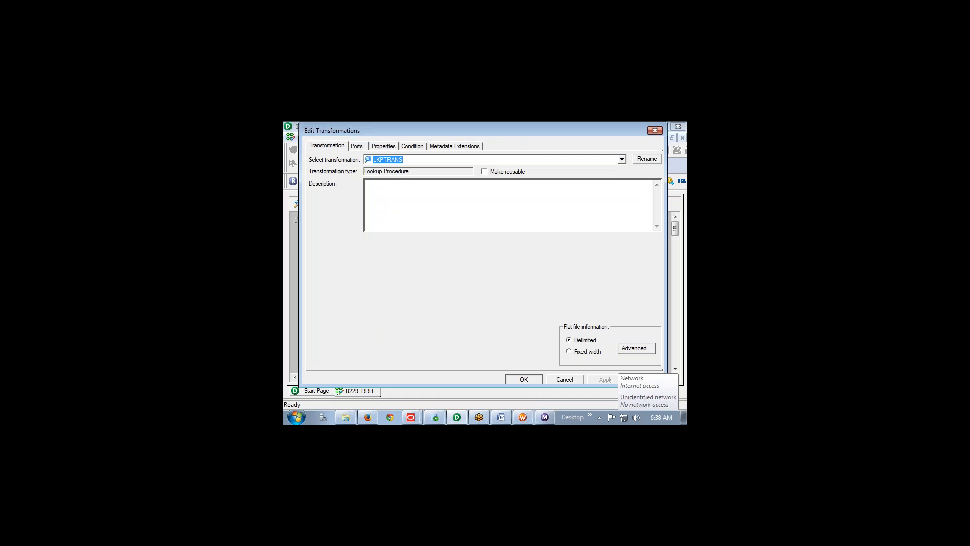
pyautogui.click(384, 145)
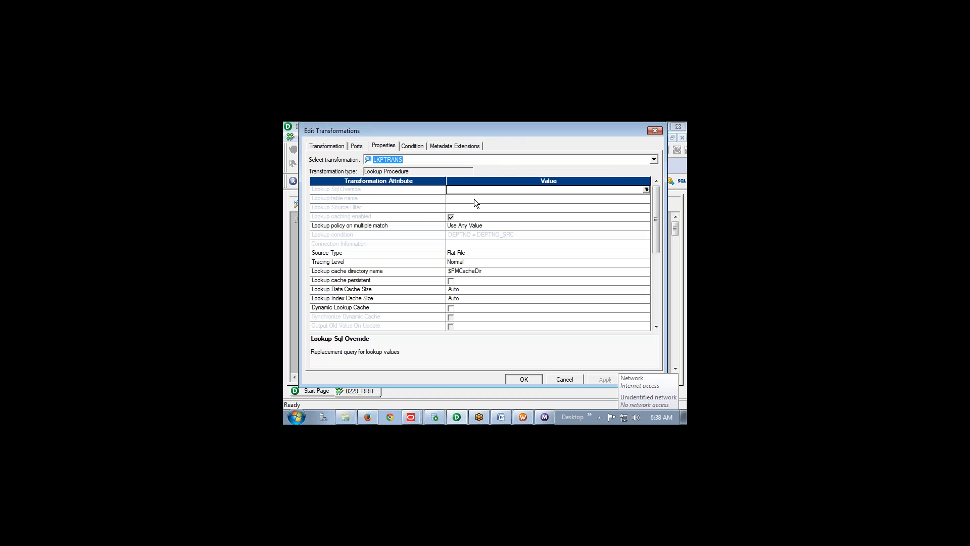
pyautogui.click(360, 147)
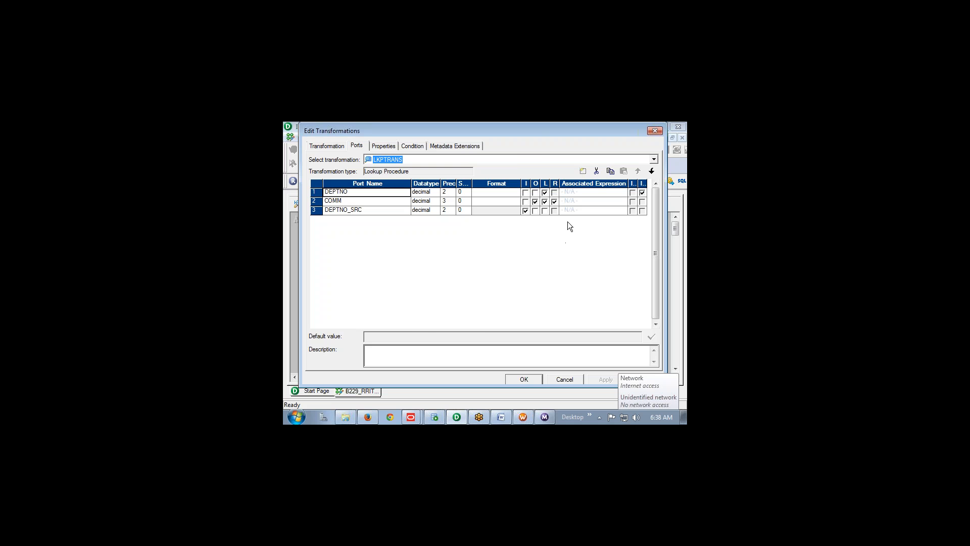
pyautogui.hotkey('alt', 'Tab')
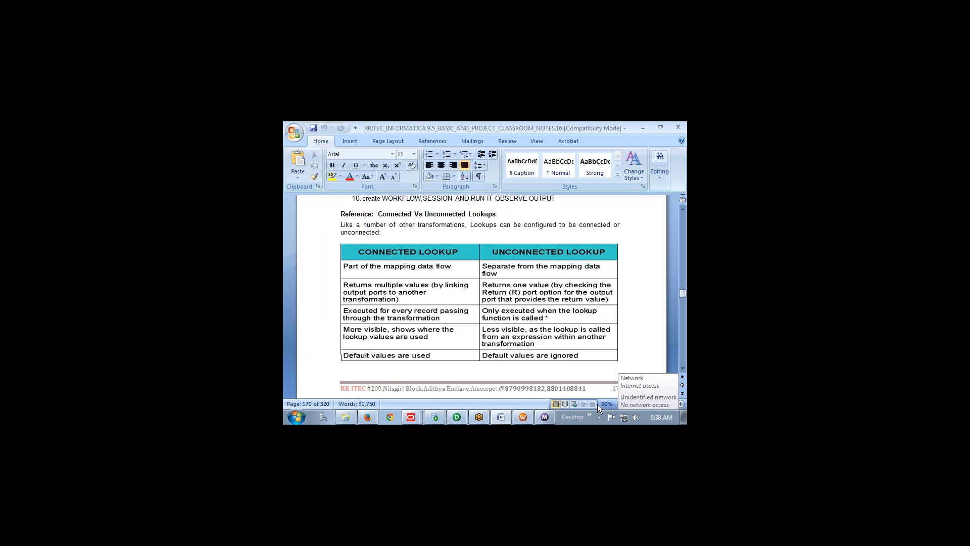
# Highlight the 'Returns one value' text and its Return (R) port line in yellow
pyautogui.moveTo(484, 285); pyautogui.dragTo(613, 284)
pyautogui.moveTo(541, 288)
pyautogui.mouseDown()
pyautogui.moveTo(612, 292)
pyautogui.moveTo(489, 299)
pyautogui.moveTo(611, 300)
pyautogui.mouseUp()
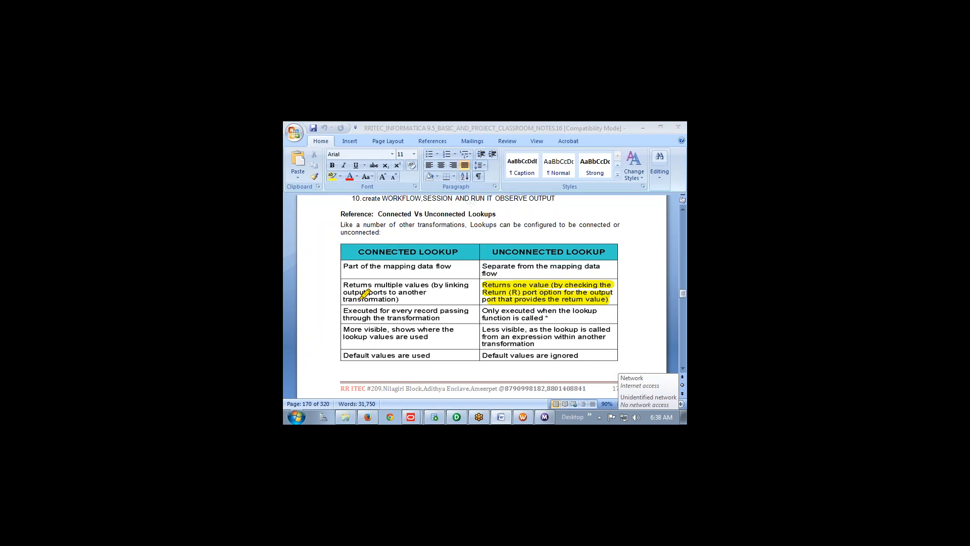
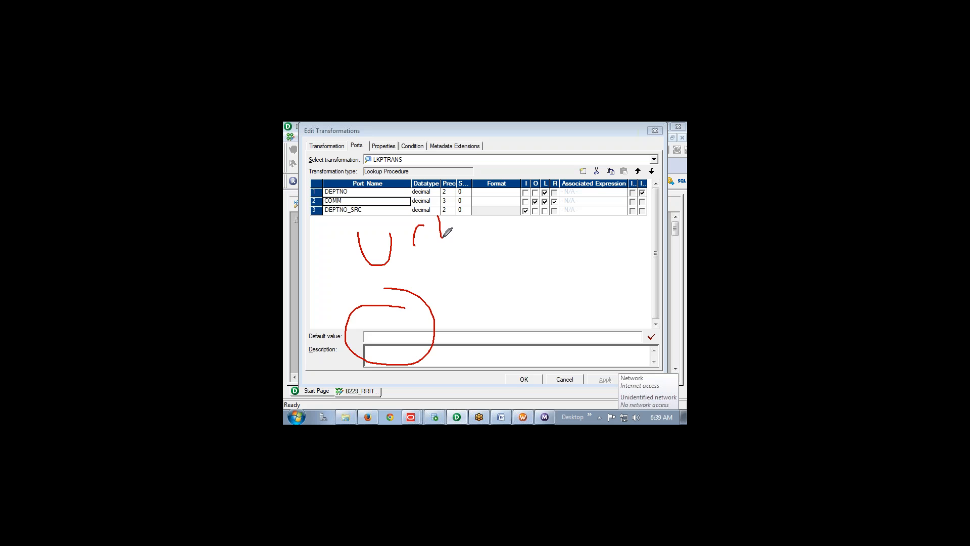
# Mark up the LKPTRANS ports with UCL and CL notes linking the default value to CL, then switch to Word
pyautogui.moveTo(409, 275); pyautogui.dragTo(430, 289)
pyautogui.moveTo(431, 275); pyautogui.dragTo(419, 288)
pyautogui.moveTo(554, 276); pyautogui.dragTo(561, 296)
pyautogui.moveTo(570, 260); pyautogui.dragTo(592, 285)
pyautogui.moveTo(439, 347); pyautogui.dragTo(547, 322)
pyautogui.moveTo(562, 311); pyautogui.dragTo(599, 318)
pyautogui.moveTo(601, 319); pyautogui.dragTo(633, 301)
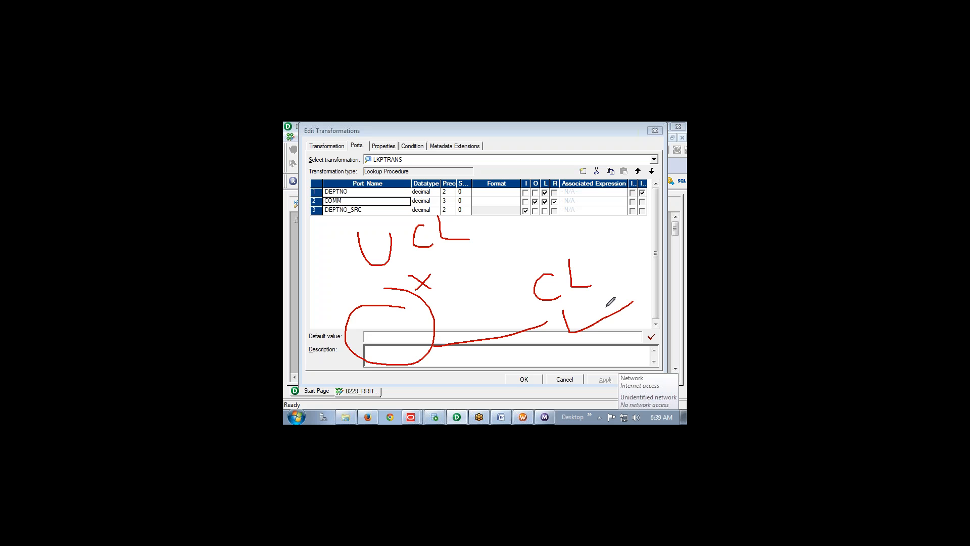
pyautogui.hotkey('alt', 'Tab')
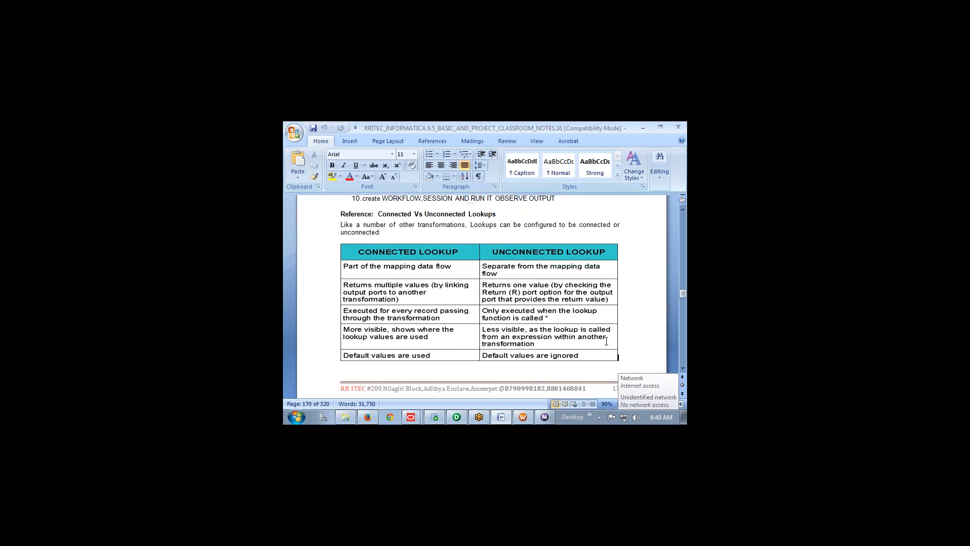
# Highlight the first two points of 23.1 Active Lookup on active behaviour and record counts
pyautogui.scroll(-10, 606, 341)
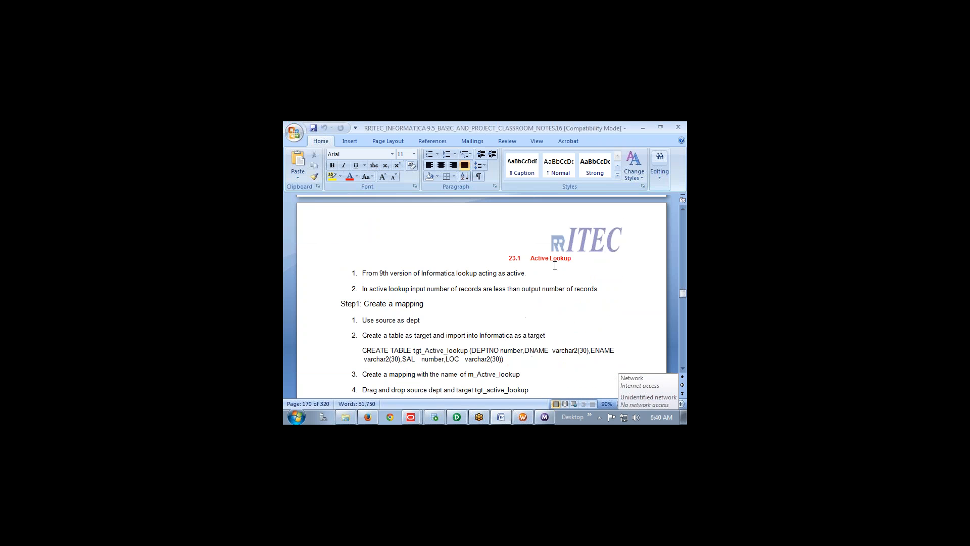
pyautogui.doubleClick(544, 258)
pyautogui.click(593, 403)
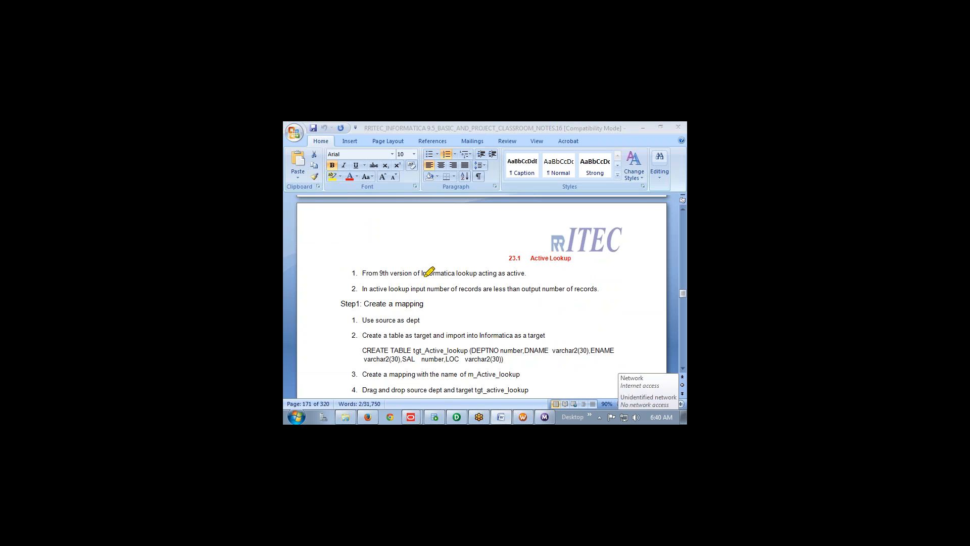
pyautogui.moveTo(362, 273); pyautogui.dragTo(528, 274)
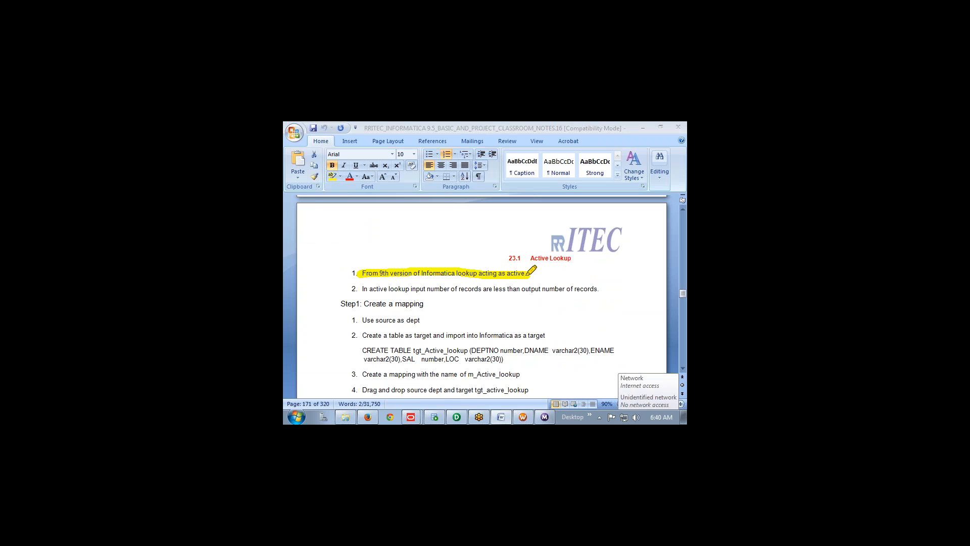
pyautogui.moveTo(356, 289); pyautogui.dragTo(603, 288)
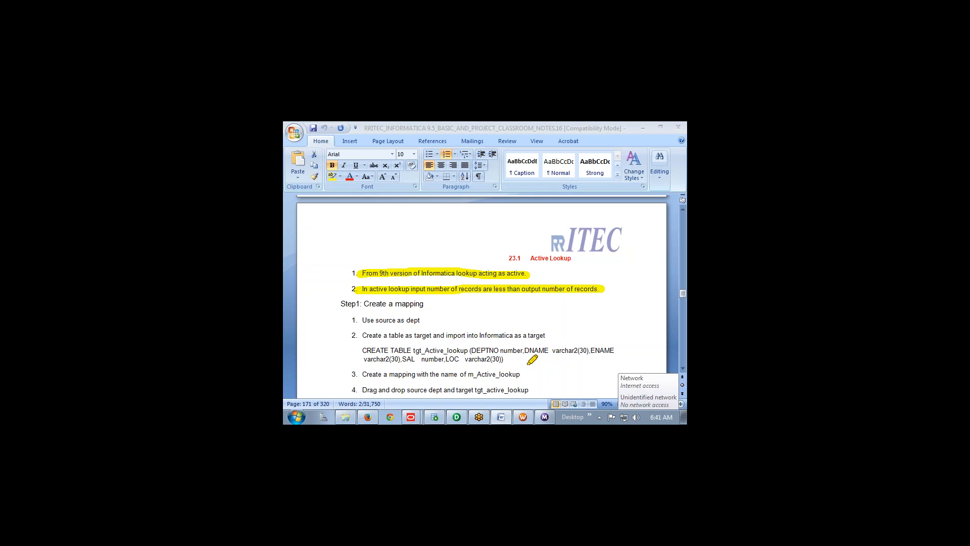
# Erase the on-screen highlights and go back to the LKPTRANS ports in PowerCenter Designer
pyautogui.press('Escape')
pyautogui.click(421, 307)
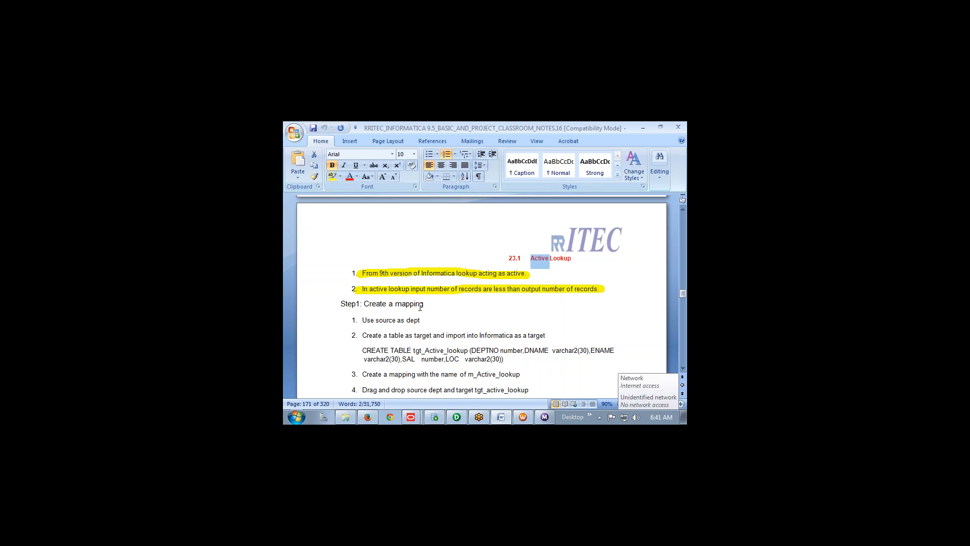
pyautogui.scroll(-2, 428, 307)
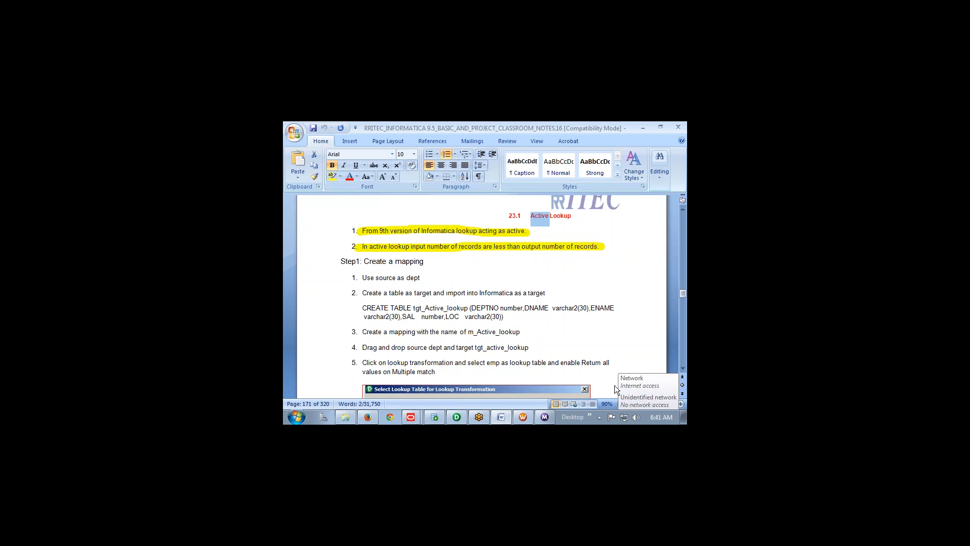
pyautogui.click(672, 372)
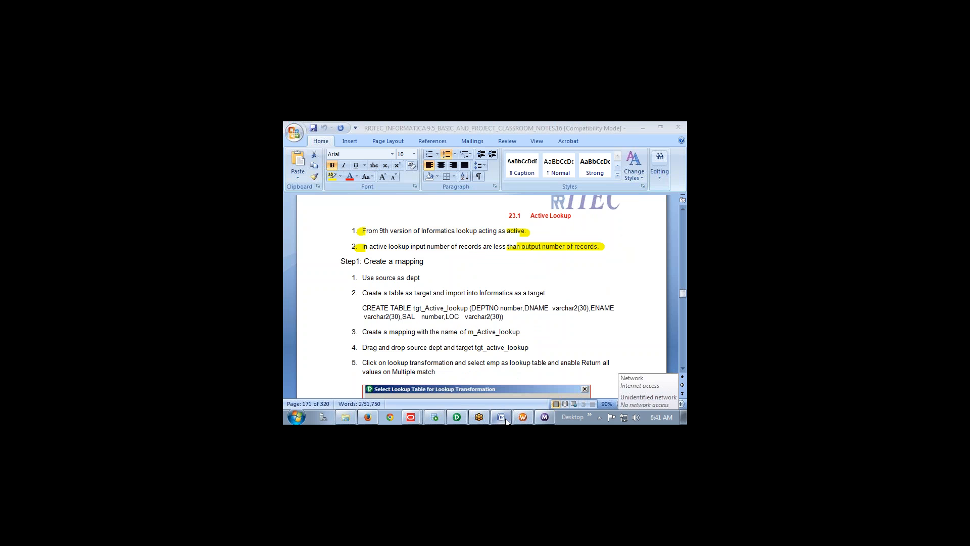
pyautogui.click(470, 416)
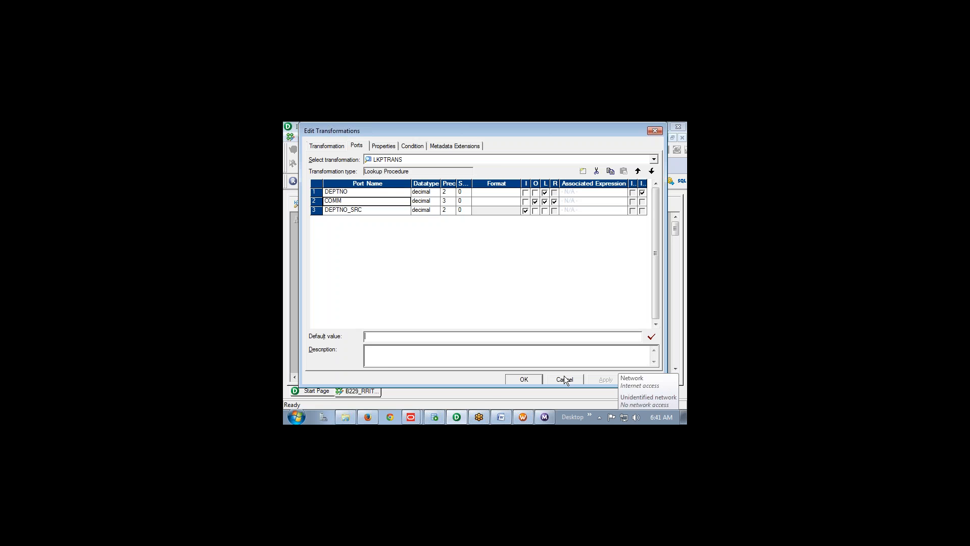
# Close the lookup dialog and open EXPTRANS's Properties tab
pyautogui.click(564, 379)
pyautogui.click(458, 292)
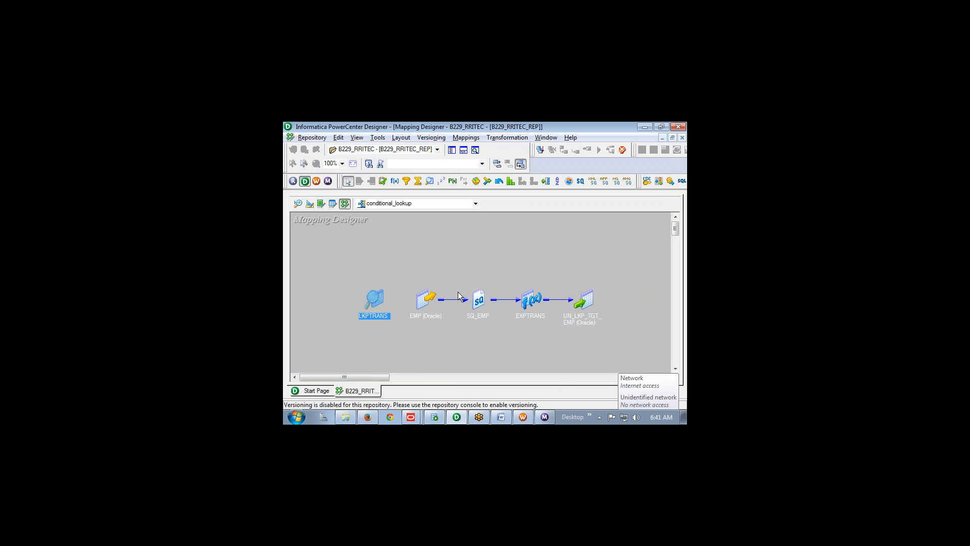
pyautogui.doubleClick(533, 299)
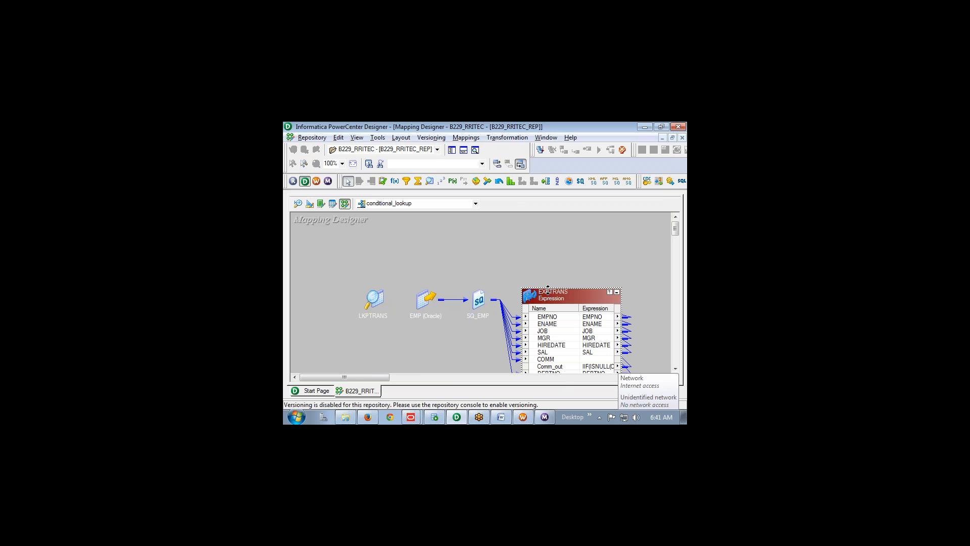
pyautogui.doubleClick(550, 294)
pyautogui.click(384, 145)
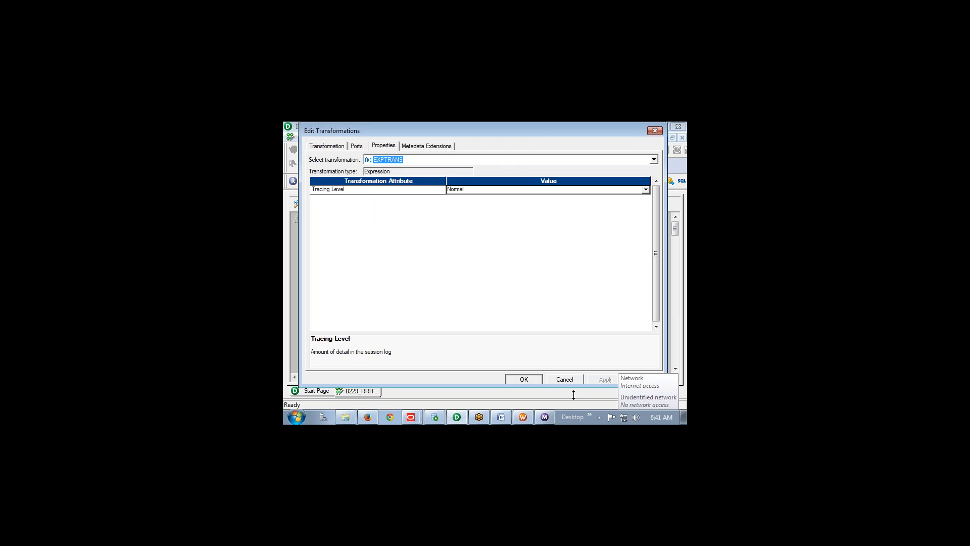
# Annotate that EXPTRANS has no cache properties by writing and crossing out 'cache', then close it
pyautogui.hotkey('ctrl', '2')
pyautogui.moveTo(401, 240)
pyautogui.mouseDown()
pyautogui.moveTo(422, 288)
pyautogui.moveTo(429, 240)
pyautogui.moveTo(448, 275)
pyautogui.mouseUp()
pyautogui.moveTo(455, 223); pyautogui.dragTo(474, 264)
pyautogui.moveTo(472, 206)
pyautogui.mouseDown()
pyautogui.moveTo(487, 232)
pyautogui.moveTo(531, 258)
pyautogui.mouseUp()
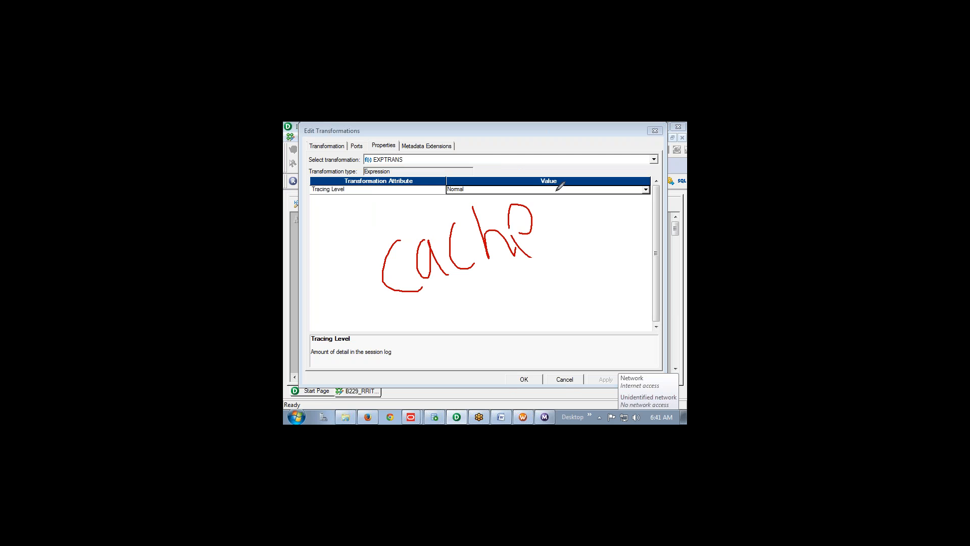
pyautogui.moveTo(557, 193); pyautogui.dragTo(637, 252)
pyautogui.moveTo(609, 192); pyautogui.dragTo(566, 273)
pyautogui.click(672, 165)
pyautogui.click(656, 135)
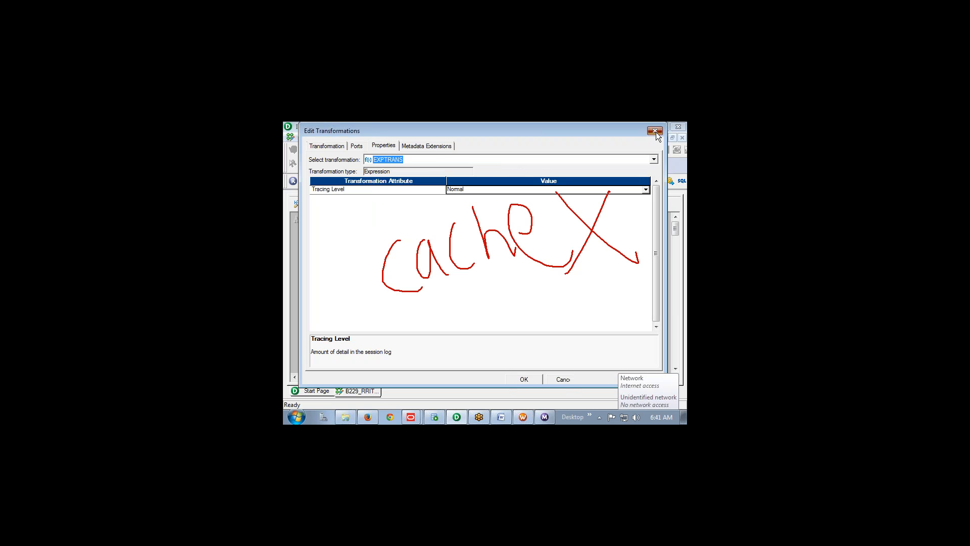
# Review LKPTRANS's Lookup Index and Data Cache Size properties, then cancel without changes
pyautogui.doubleClick(402, 294)
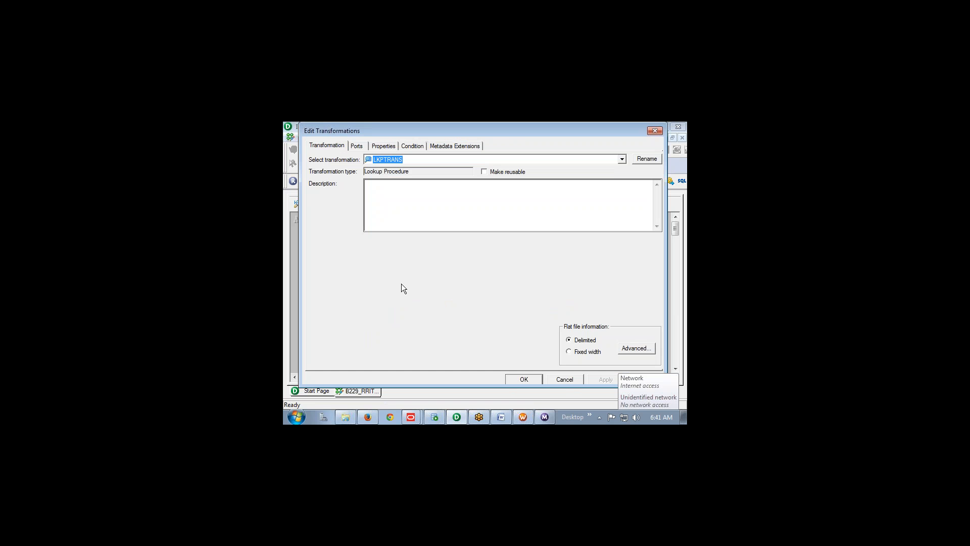
pyautogui.click(386, 145)
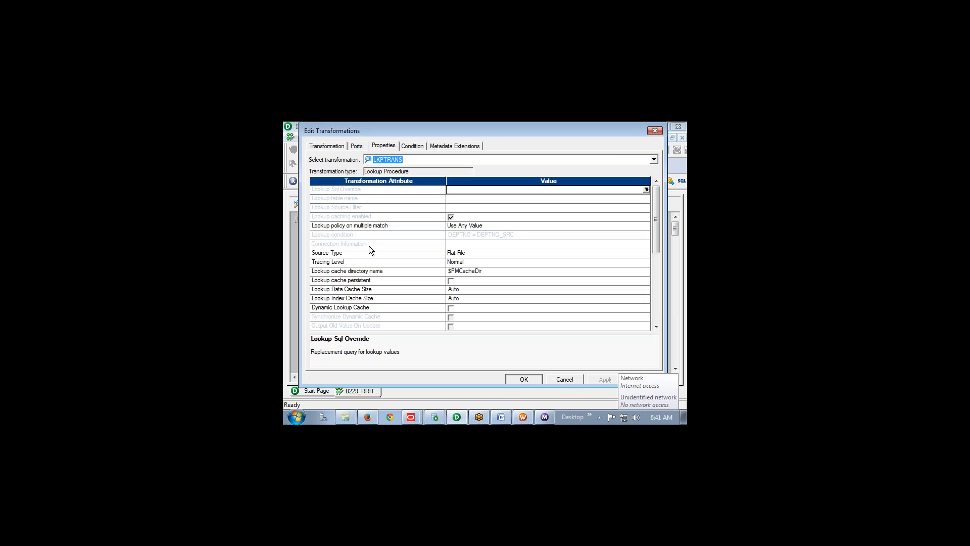
pyautogui.click(364, 301)
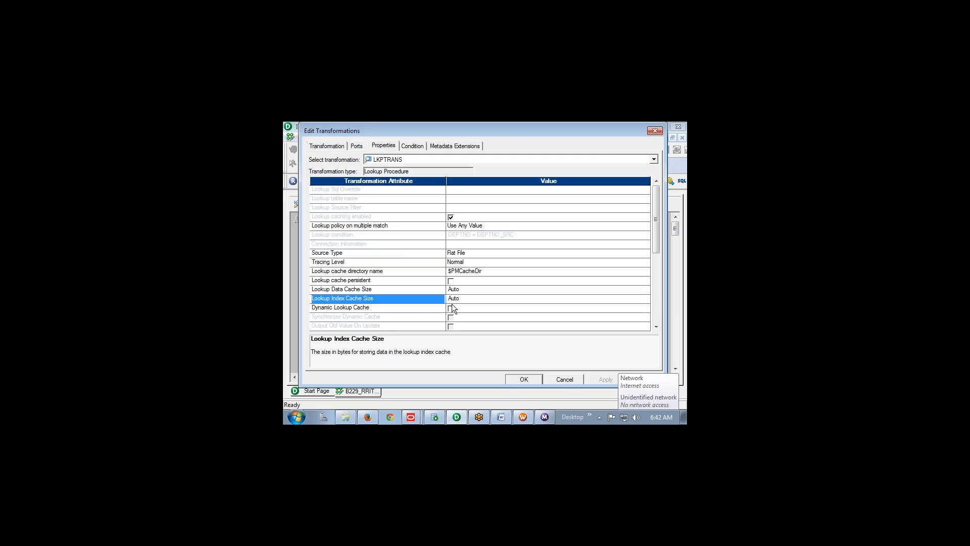
pyautogui.click(361, 288)
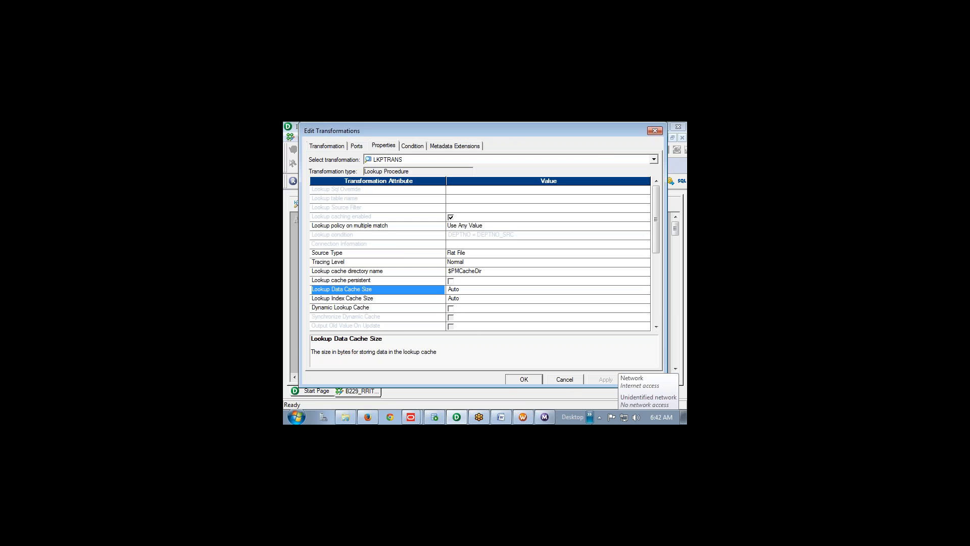
pyautogui.click(565, 380)
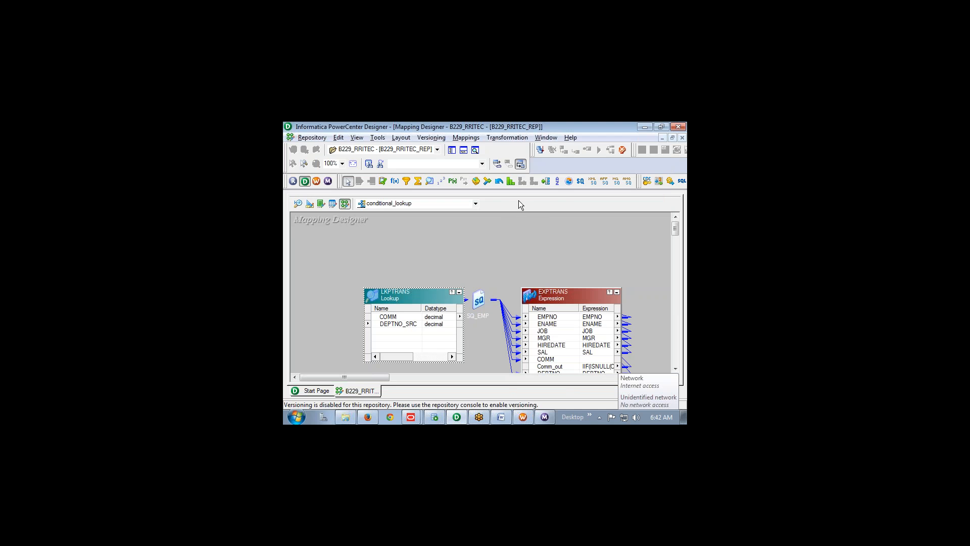
# Highlight Step1 items 1–5 in Word: source dept, target table, m_Active_lookup, source/target, emp lookup
pyautogui.hotkey('alt', 'Tab')
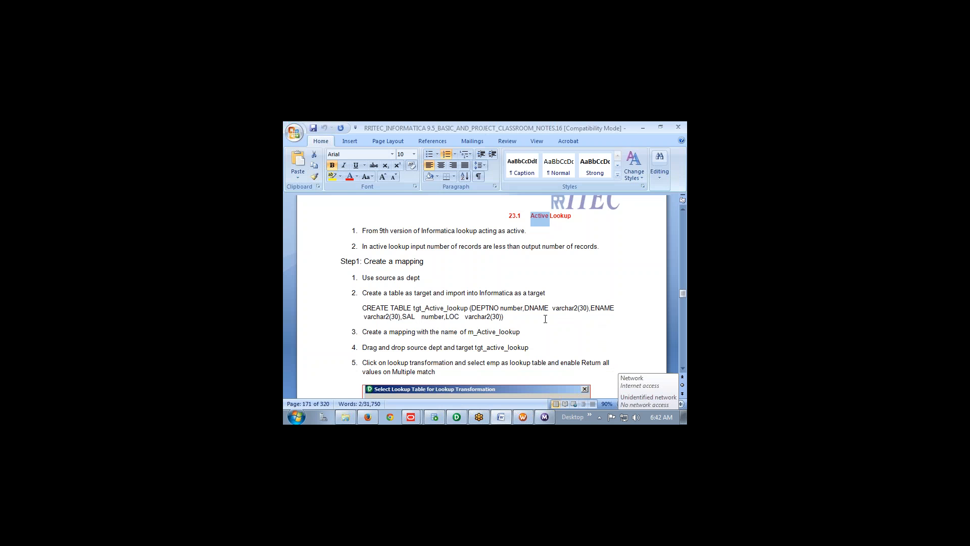
pyautogui.scroll(-1, 458, 323)
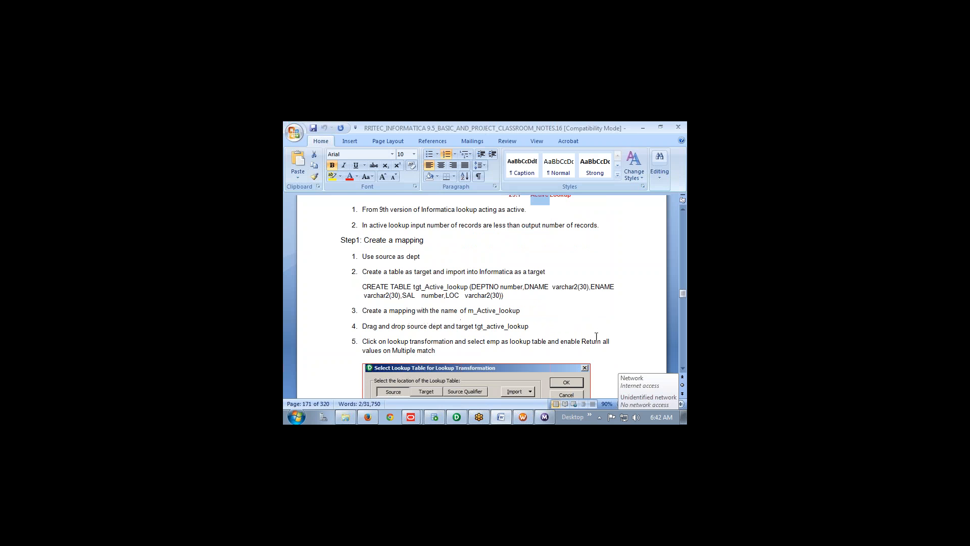
pyautogui.click(590, 404)
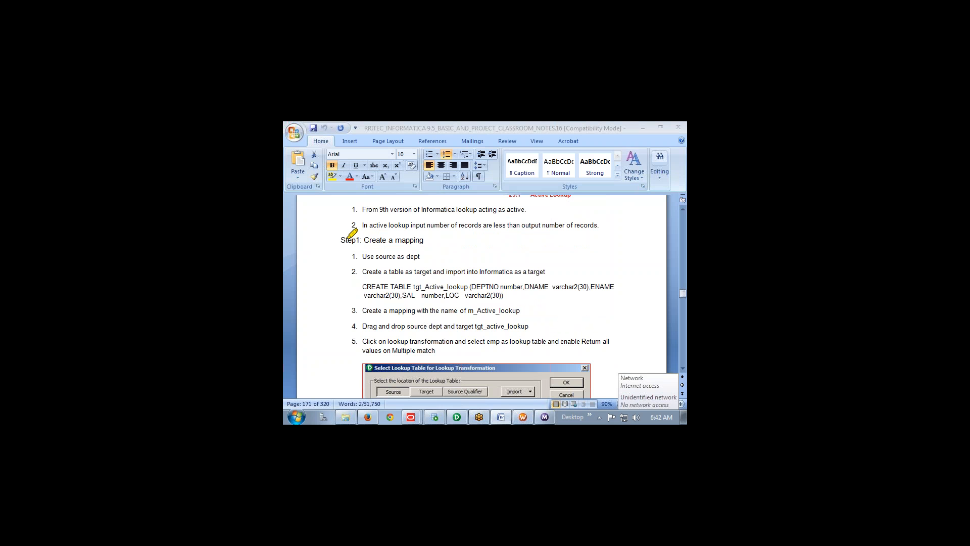
pyautogui.moveTo(342, 239); pyautogui.dragTo(439, 242)
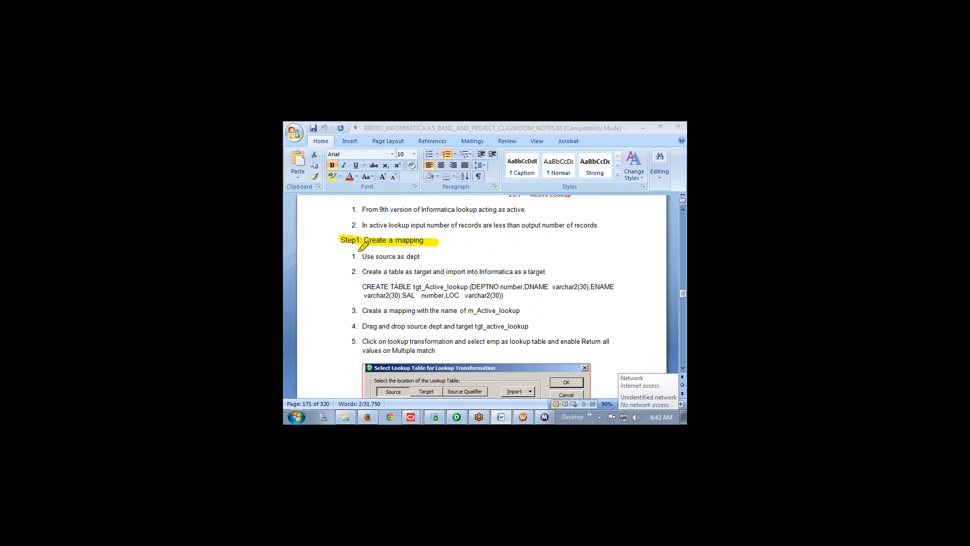
pyautogui.moveTo(359, 253); pyautogui.dragTo(428, 255)
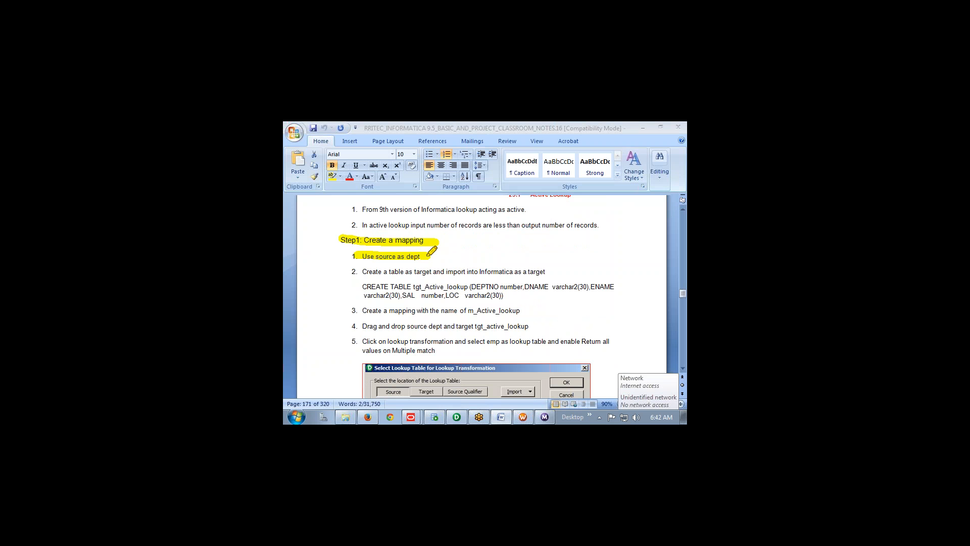
pyautogui.moveTo(359, 272); pyautogui.dragTo(561, 272)
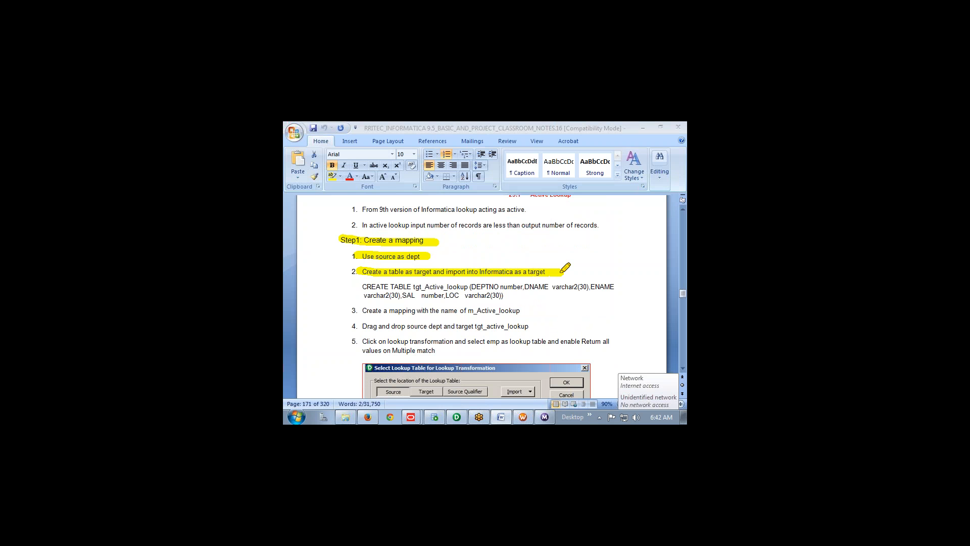
pyautogui.moveTo(360, 310); pyautogui.dragTo(542, 307)
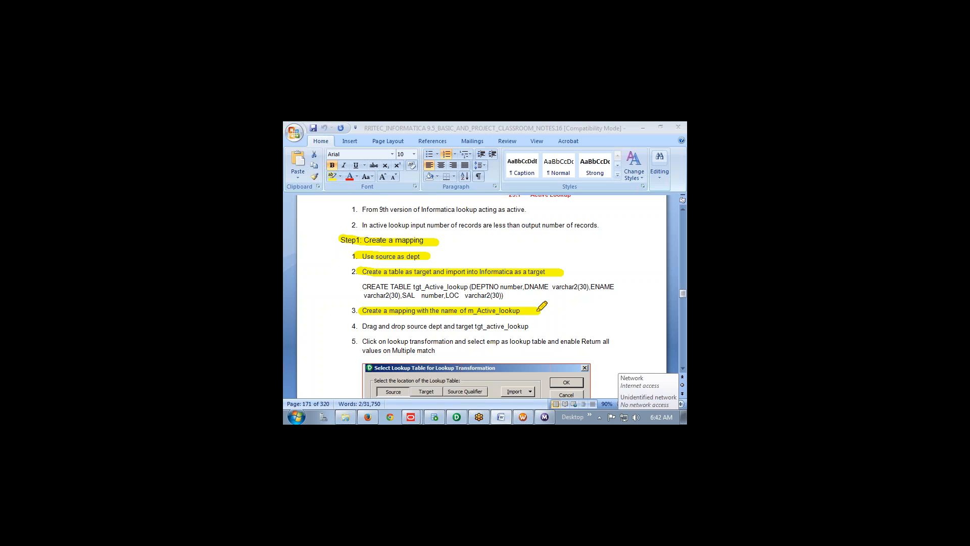
pyautogui.moveTo(363, 320); pyautogui.dragTo(559, 322)
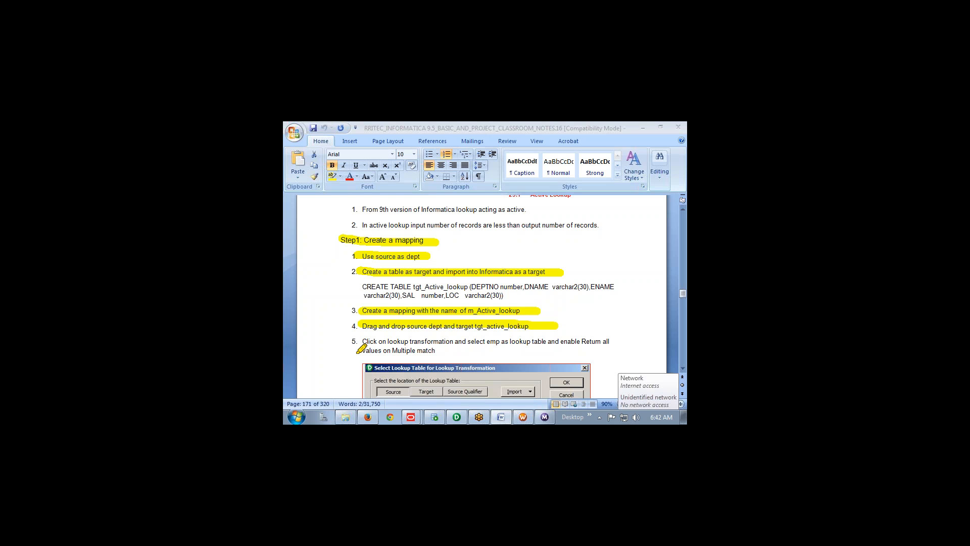
pyautogui.moveTo(363, 338); pyautogui.dragTo(625, 343)
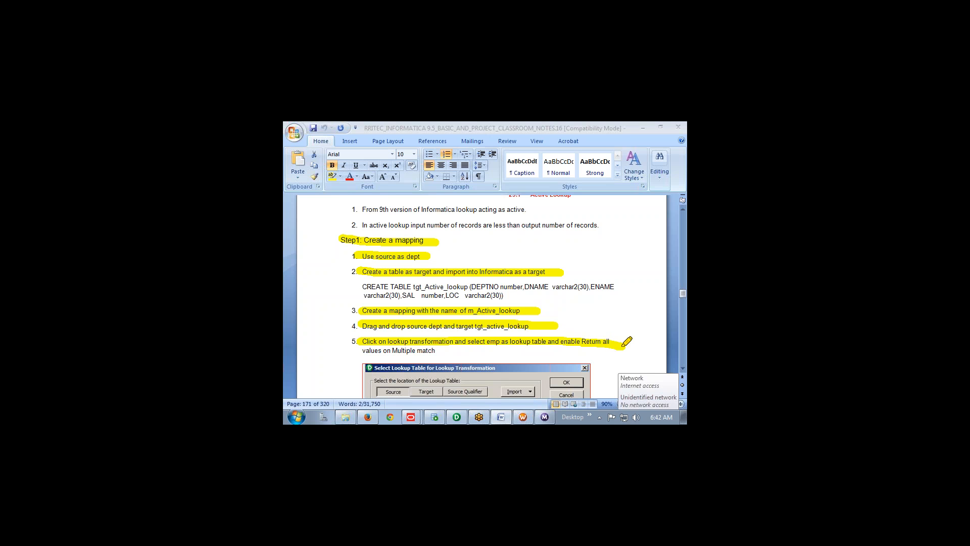
pyautogui.moveTo(364, 348); pyautogui.dragTo(448, 346)
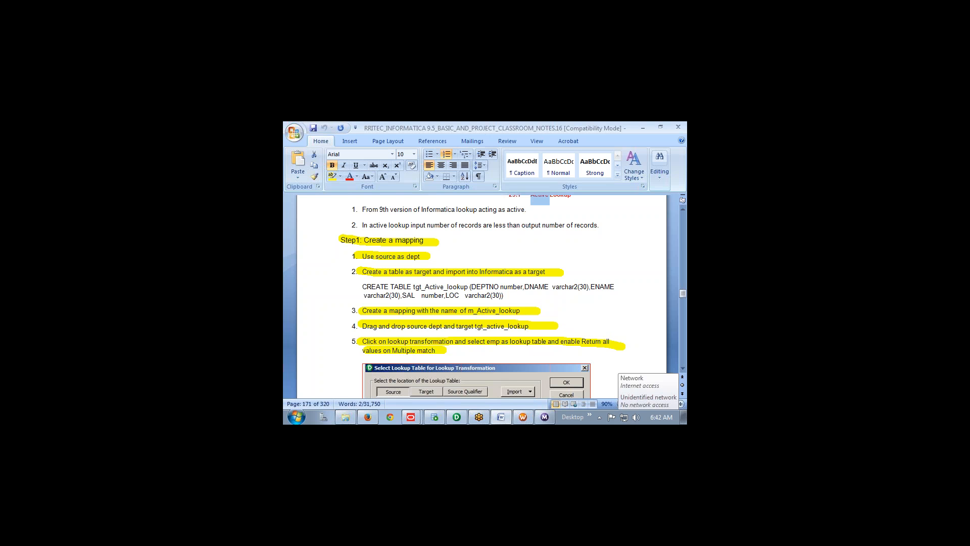
pyautogui.scroll(-5, 453, 350)
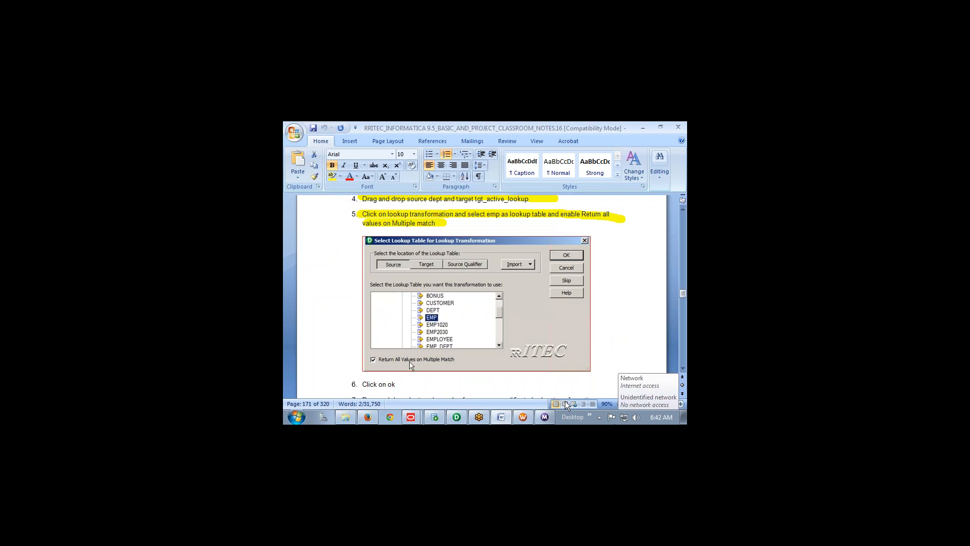
# Circle Return All Values on Multiple Match on the lookup screenshot and write '9th' in red
pyautogui.moveTo(459, 362)
pyautogui.mouseDown()
pyautogui.moveTo(440, 348)
pyautogui.moveTo(362, 348)
pyautogui.moveTo(414, 382)
pyautogui.moveTo(461, 348)
pyautogui.moveTo(529, 377)
pyautogui.mouseUp()
pyautogui.moveTo(508, 339); pyautogui.dragTo(471, 393)
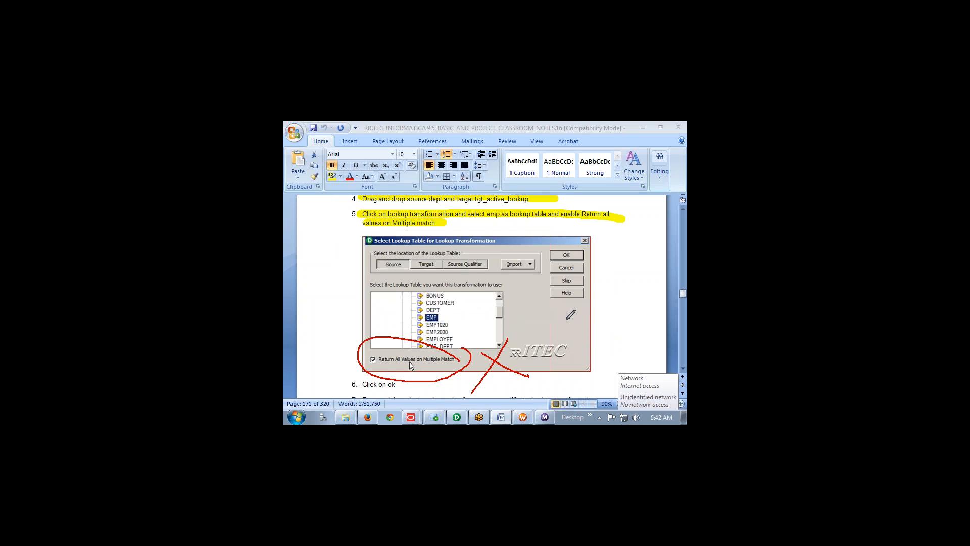
pyautogui.moveTo(568, 316); pyautogui.dragTo(605, 349)
pyautogui.moveTo(598, 282)
pyautogui.mouseDown()
pyautogui.moveTo(613, 289)
pyautogui.moveTo(627, 350)
pyautogui.mouseUp()
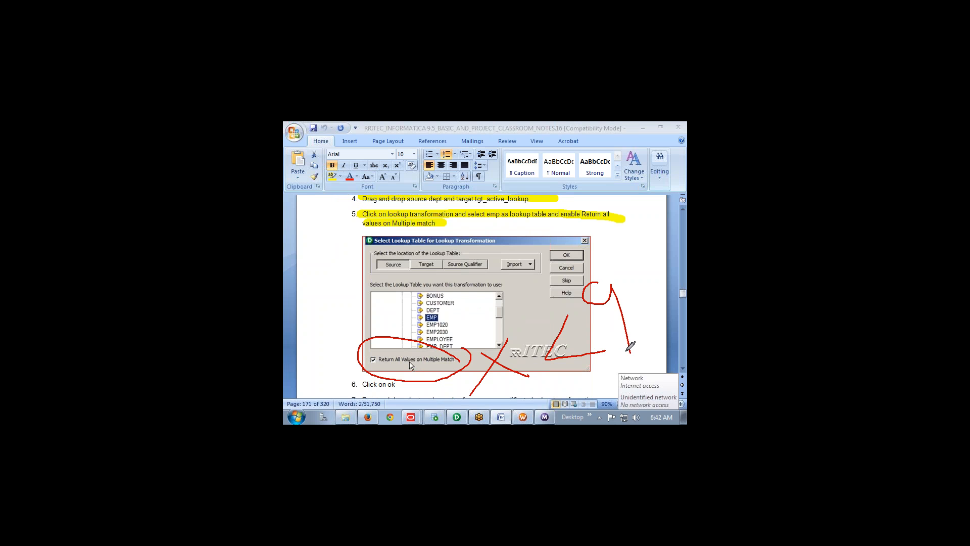
pyautogui.moveTo(622, 258)
pyautogui.mouseDown()
pyautogui.moveTo(634, 287)
pyautogui.moveTo(619, 254)
pyautogui.mouseUp()
pyautogui.moveTo(626, 248)
pyautogui.mouseDown()
pyautogui.moveTo(633, 274)
pyautogui.moveTo(656, 284)
pyautogui.mouseUp()
pyautogui.moveTo(611, 263); pyautogui.dragTo(642, 239)
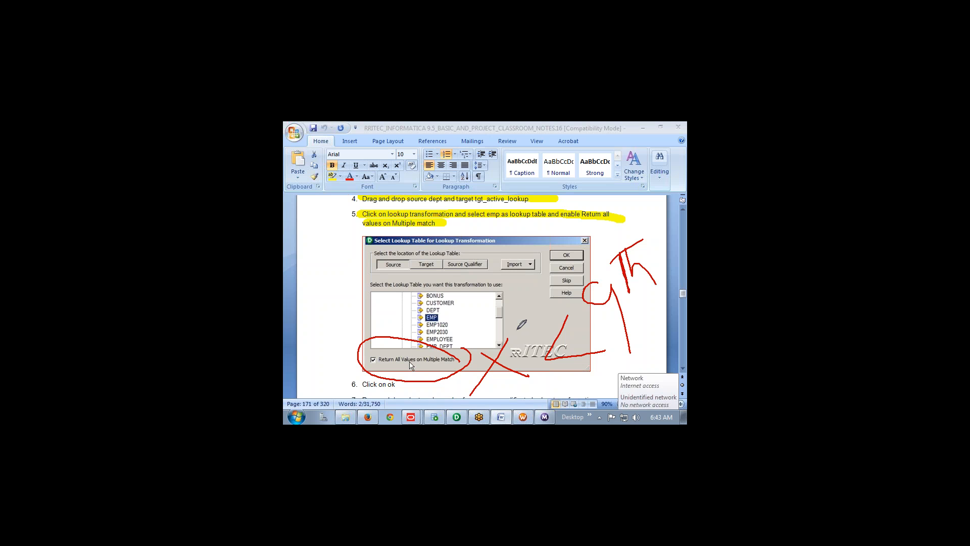
# Remove the stray list numbers before the screenshot and the policy image, re-indenting the image
pyautogui.scroll(-3, 434, 388)
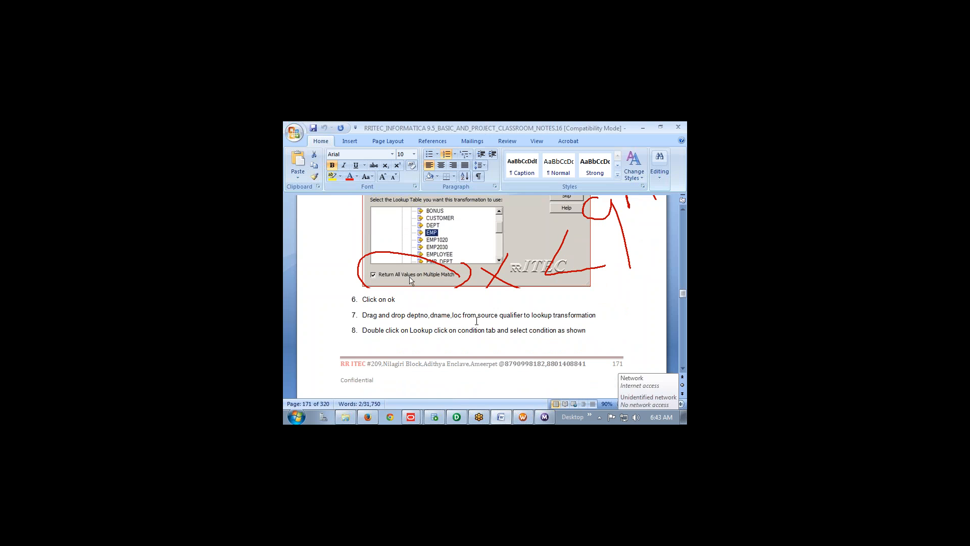
pyautogui.moveTo(598, 316); pyautogui.dragTo(361, 317)
pyautogui.scroll(-2, 444, 338)
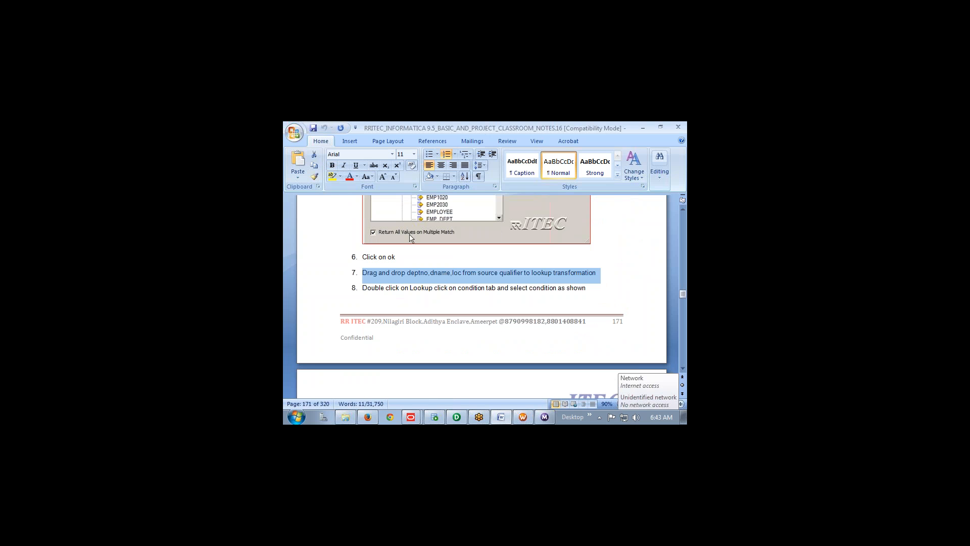
pyautogui.scroll(-5, 549, 298)
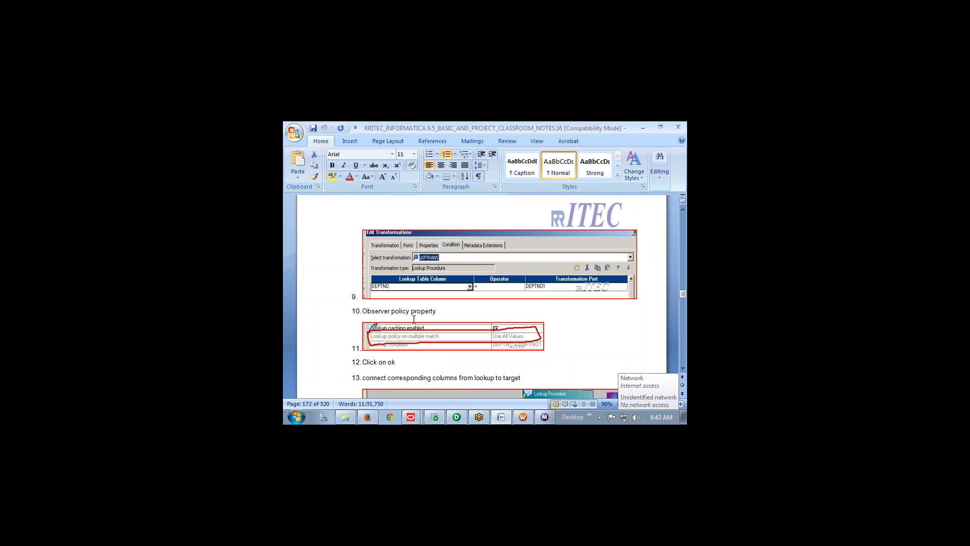
pyautogui.click(356, 298)
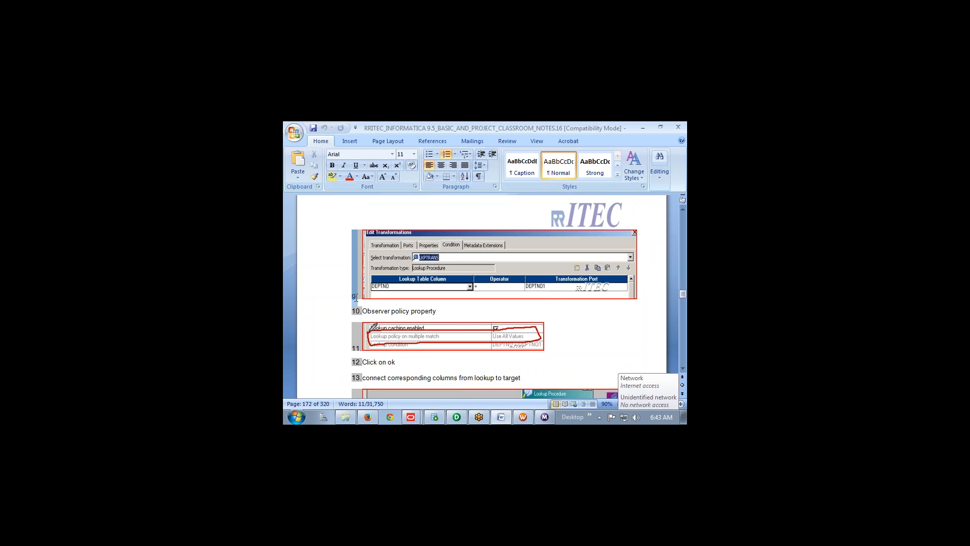
pyautogui.press('BackSpace')
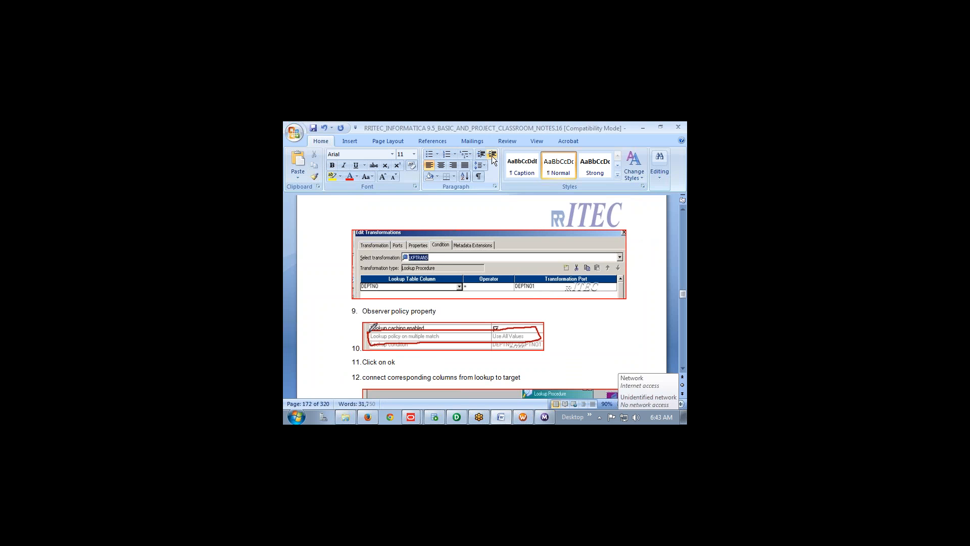
pyautogui.hotkey('ctrl', 'z')
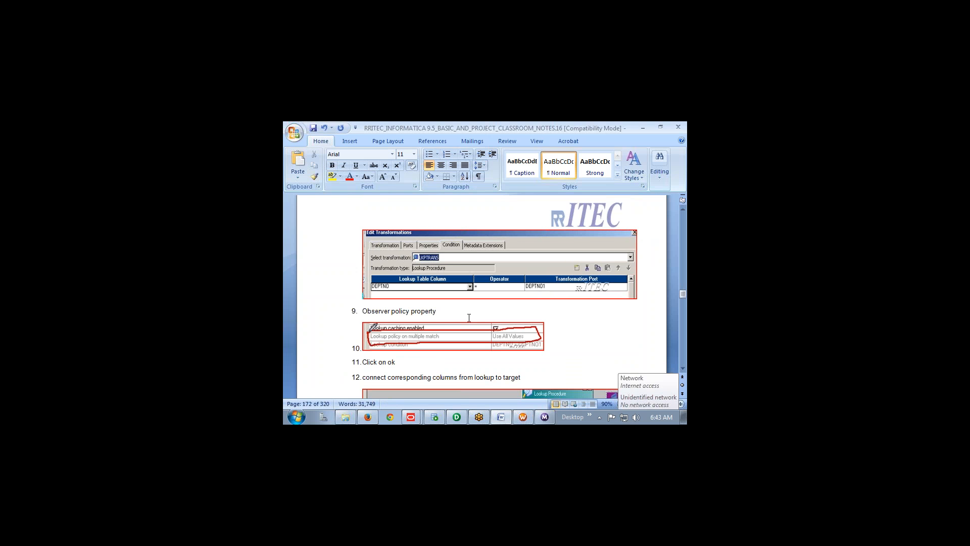
pyautogui.click(358, 347)
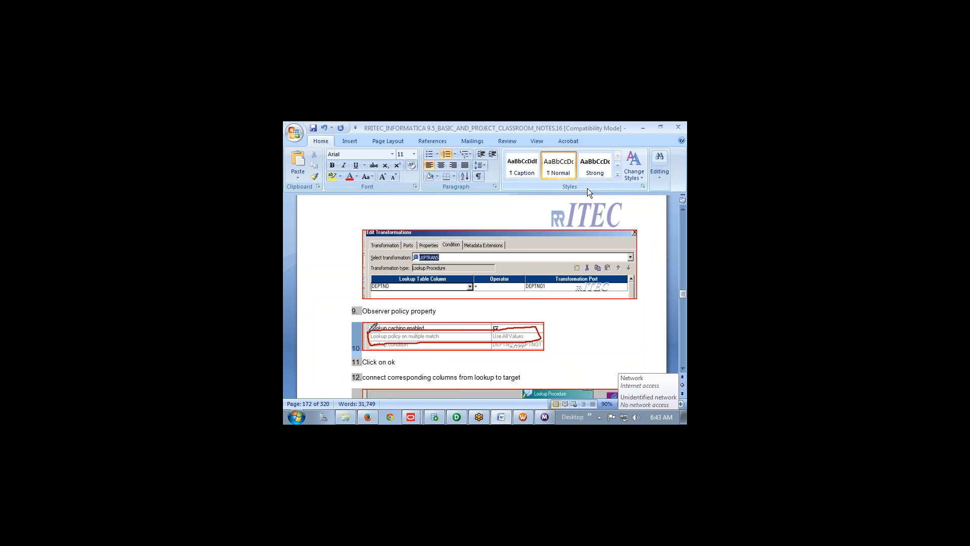
pyautogui.press('BackSpace')
pyautogui.click(493, 154)
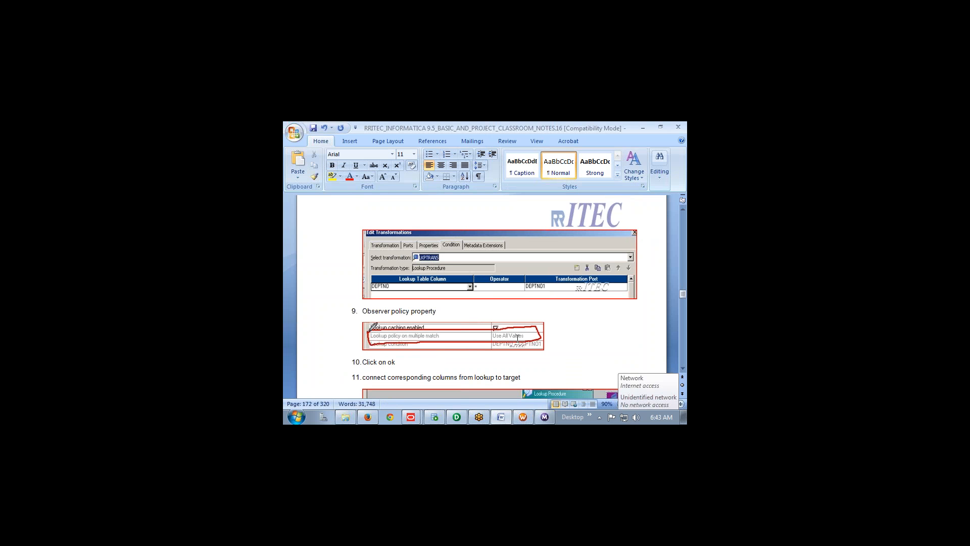
# Remove the stray '12.' number from the mapping picture and indent it back into line
pyautogui.scroll(-2, 519, 334)
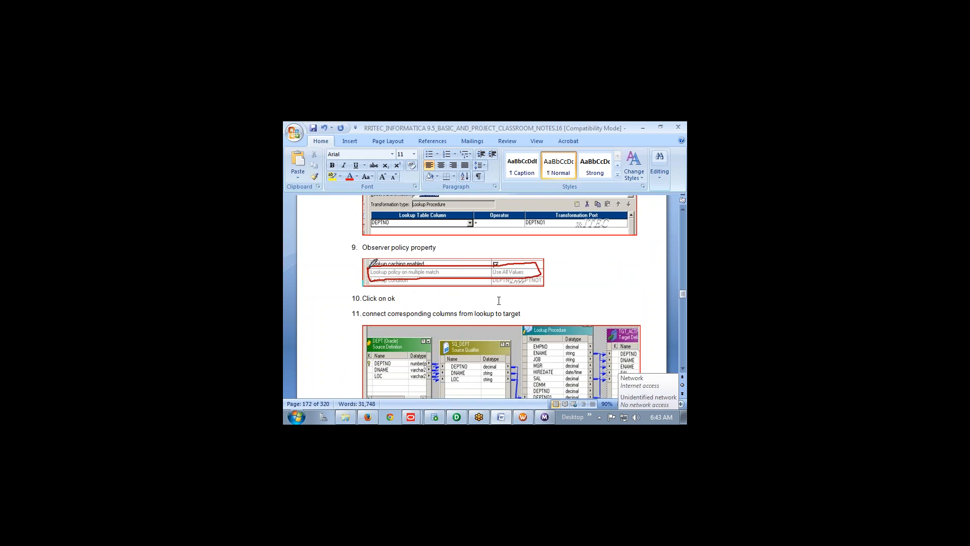
pyautogui.scroll(-1, 498, 301)
pyautogui.scroll(-2, 398, 299)
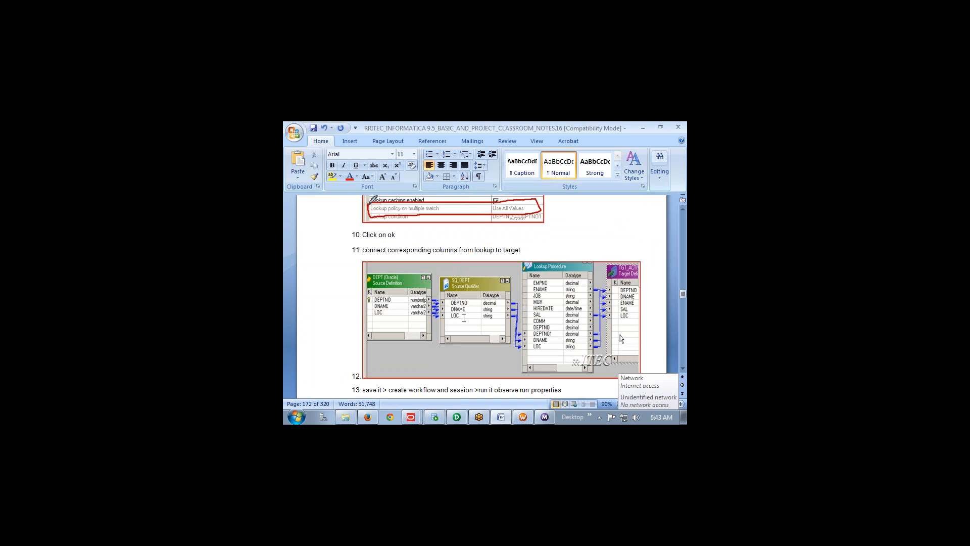
pyautogui.click(356, 375)
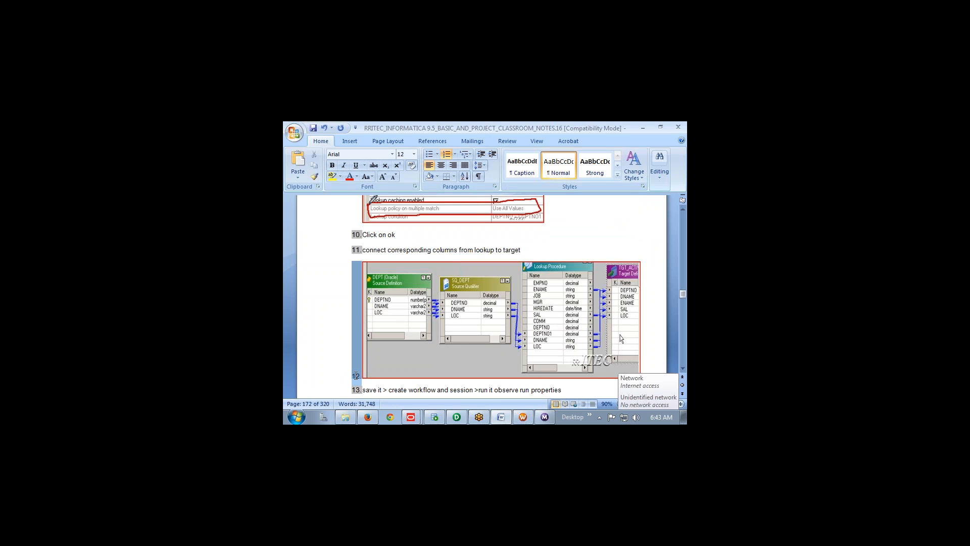
pyautogui.press('BackSpace')
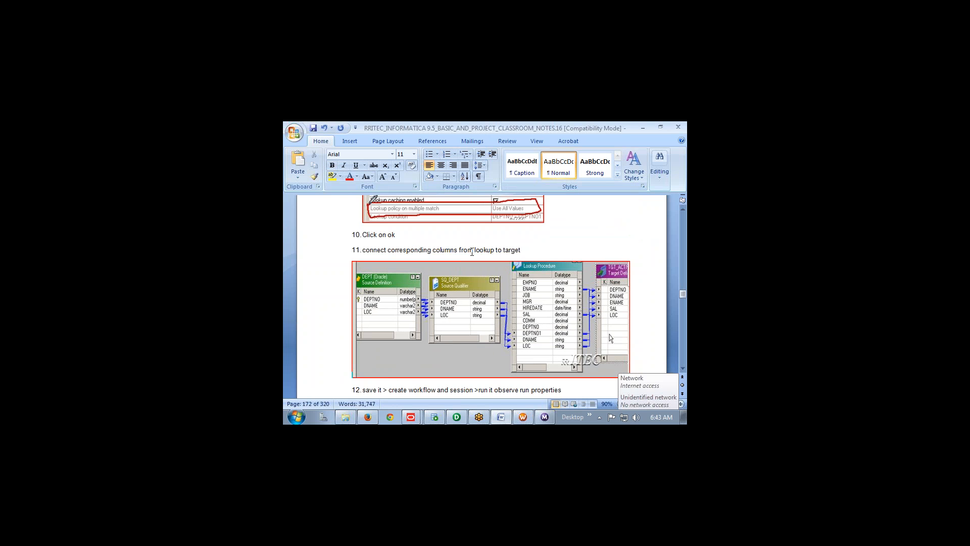
pyautogui.click(492, 155)
pyautogui.scroll(-3, 478, 284)
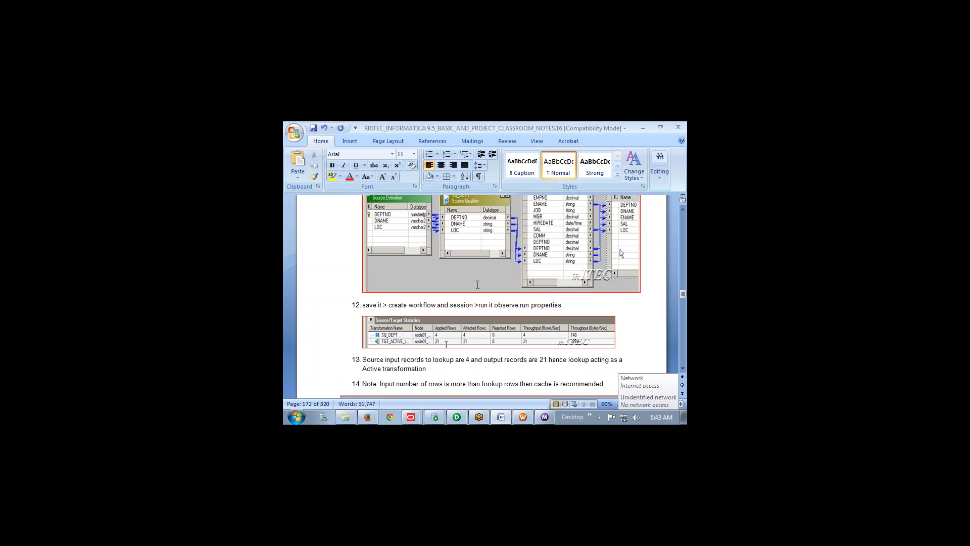
pyautogui.scroll(-1, 478, 285)
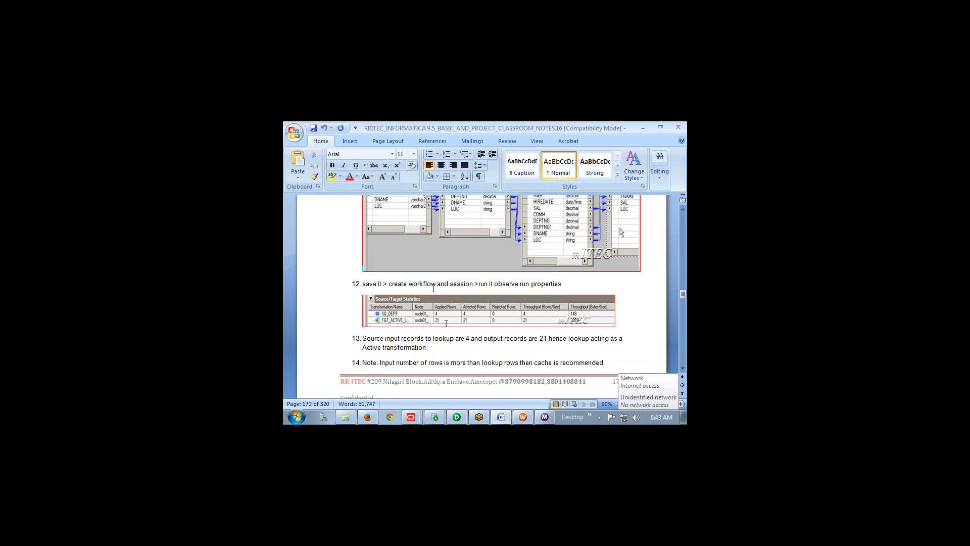
pyautogui.click(592, 403)
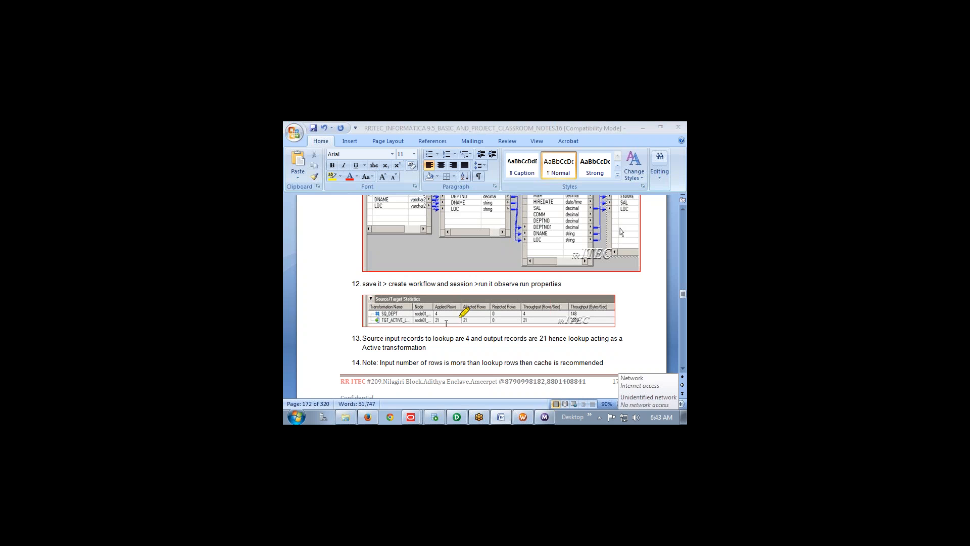
# Highlight Applied Rows 4 plus the notes on 4 input records, the Active conclusion and caching advice
pyautogui.moveTo(435, 310)
pyautogui.mouseDown()
pyautogui.moveTo(452, 310)
pyautogui.moveTo(448, 327)
pyautogui.moveTo(438, 319)
pyautogui.moveTo(456, 321)
pyautogui.mouseUp()
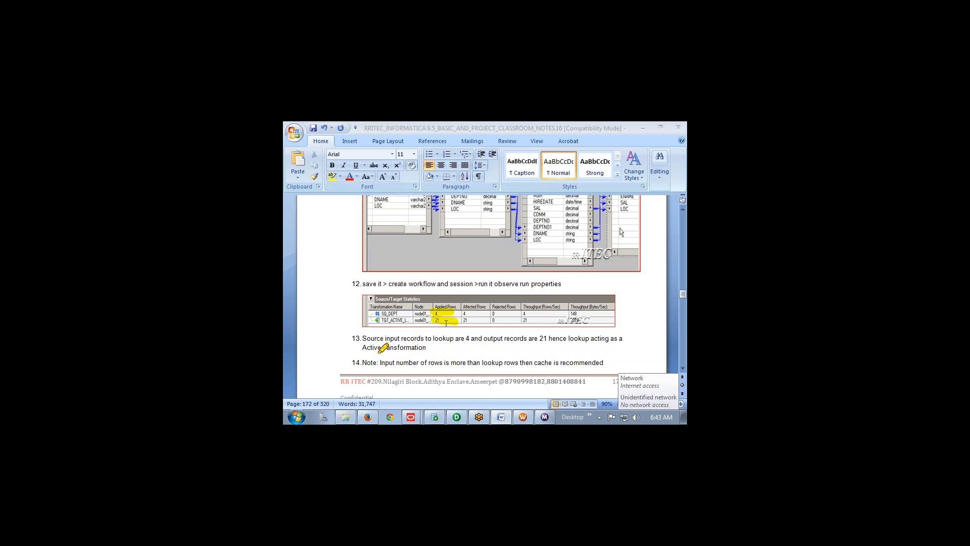
pyautogui.moveTo(370, 338); pyautogui.dragTo(623, 337)
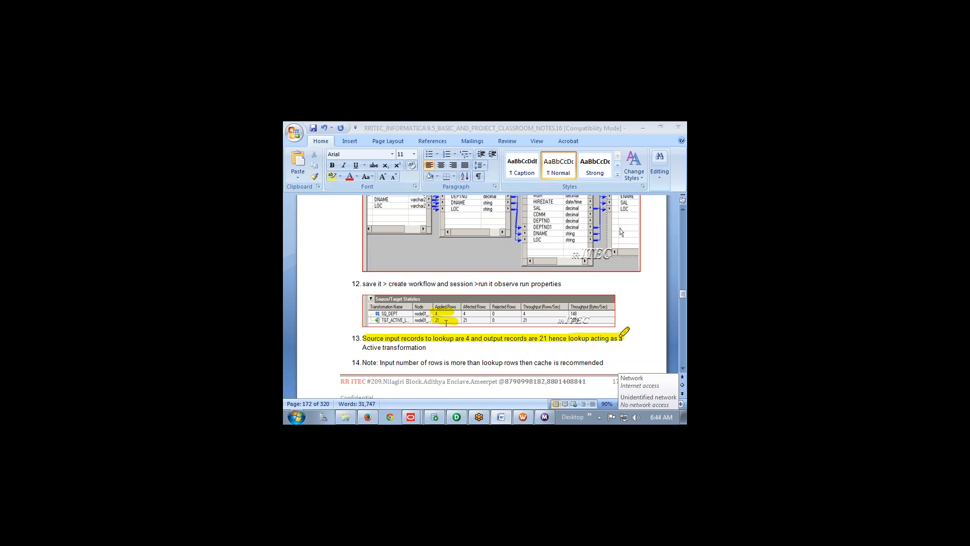
pyautogui.moveTo(363, 347); pyautogui.dragTo(430, 347)
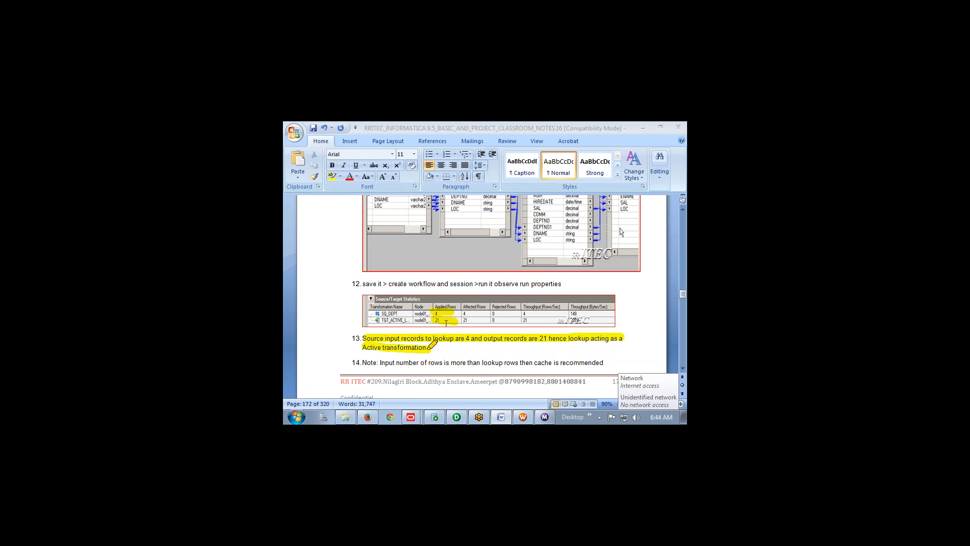
pyautogui.moveTo(355, 362); pyautogui.dragTo(608, 362)
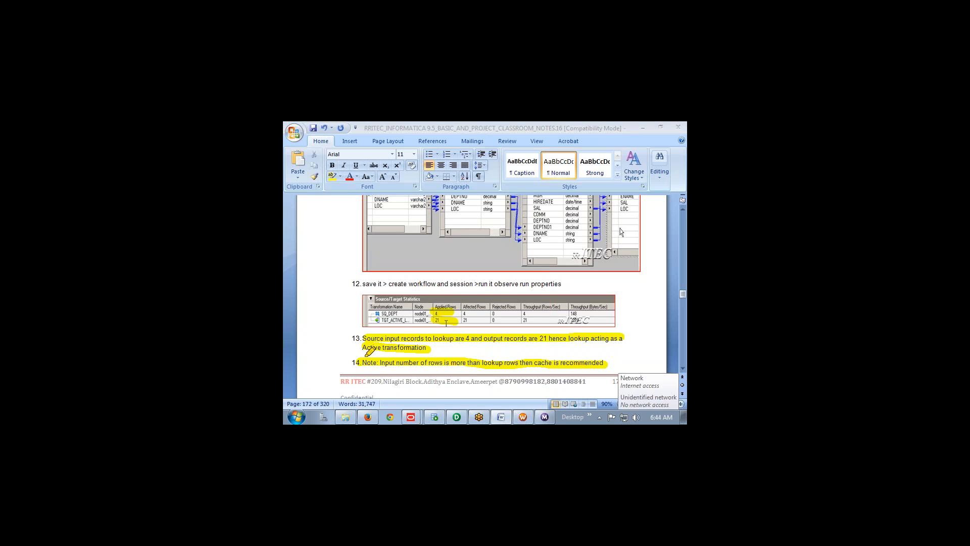
pyautogui.scroll(5, 453, 353)
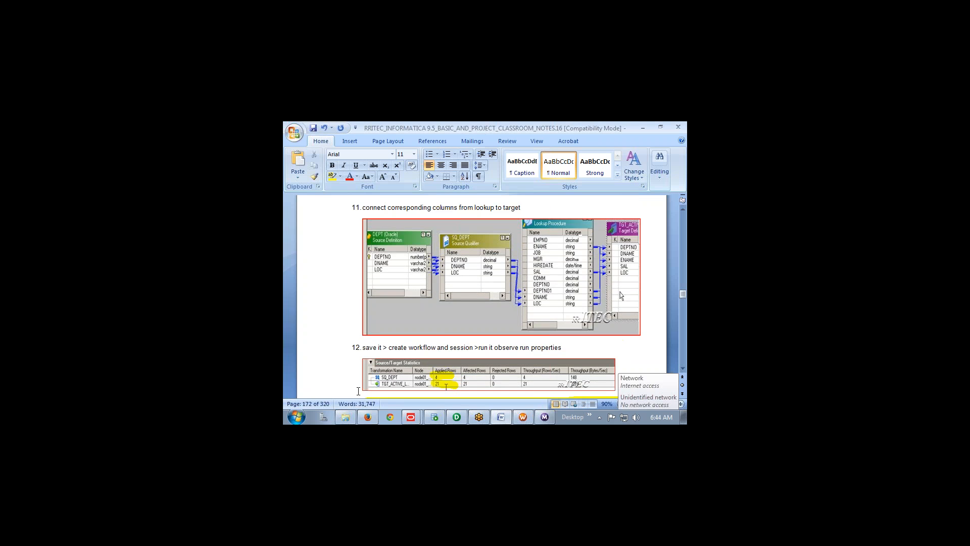
# Select step 2's CREATE TABLE tgt_Active_lookup statement in the Word notes
pyautogui.scroll(15, 417, 390)
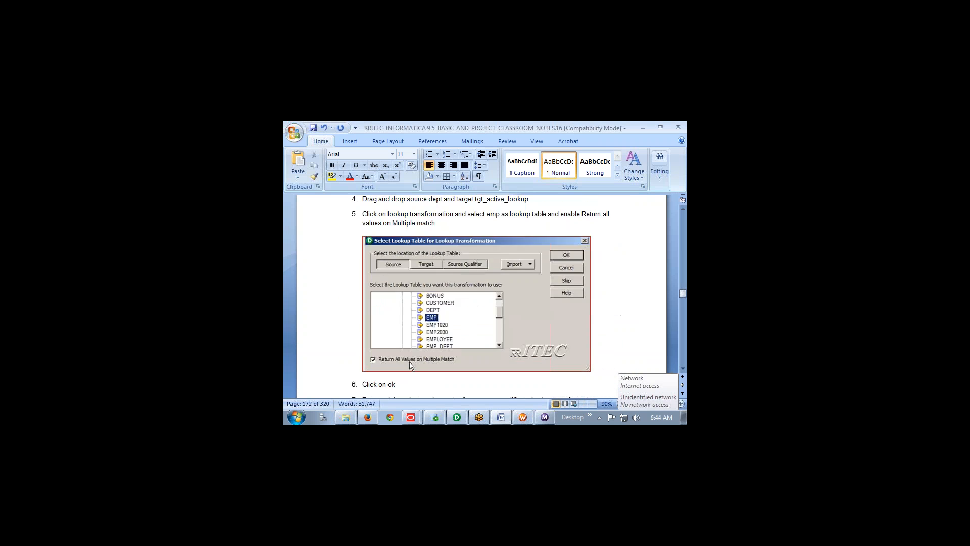
pyautogui.scroll(-1, 418, 389)
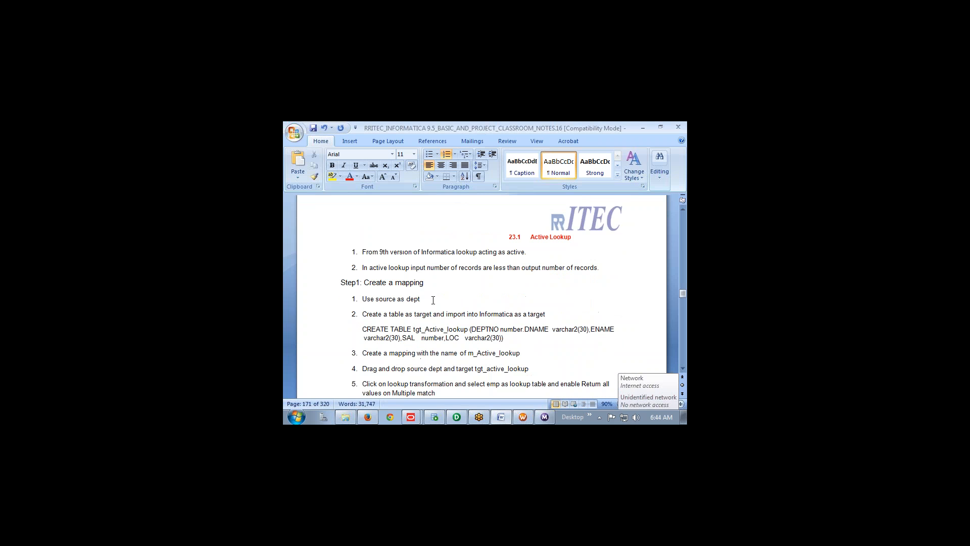
pyautogui.click(419, 301)
pyautogui.moveTo(518, 336); pyautogui.dragTo(363, 329)
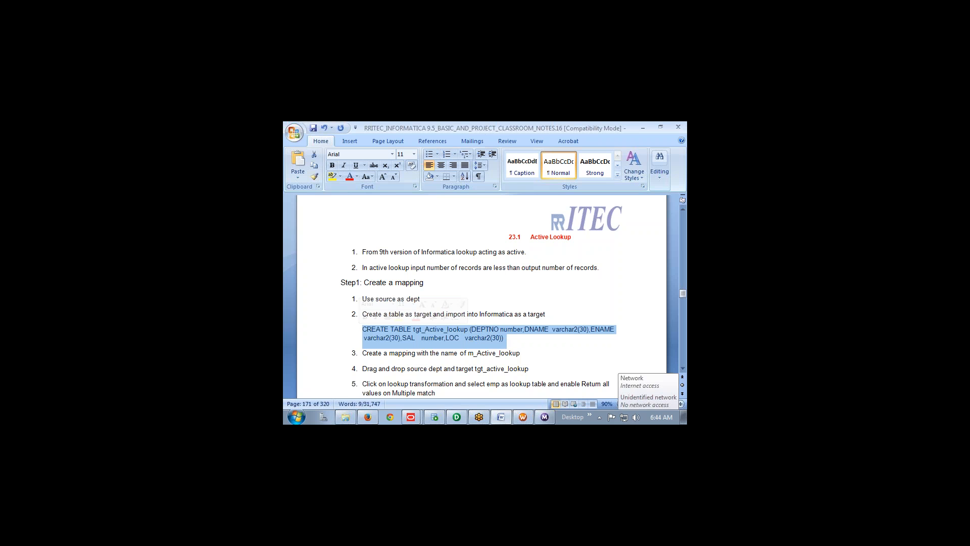
pyautogui.click(507, 338)
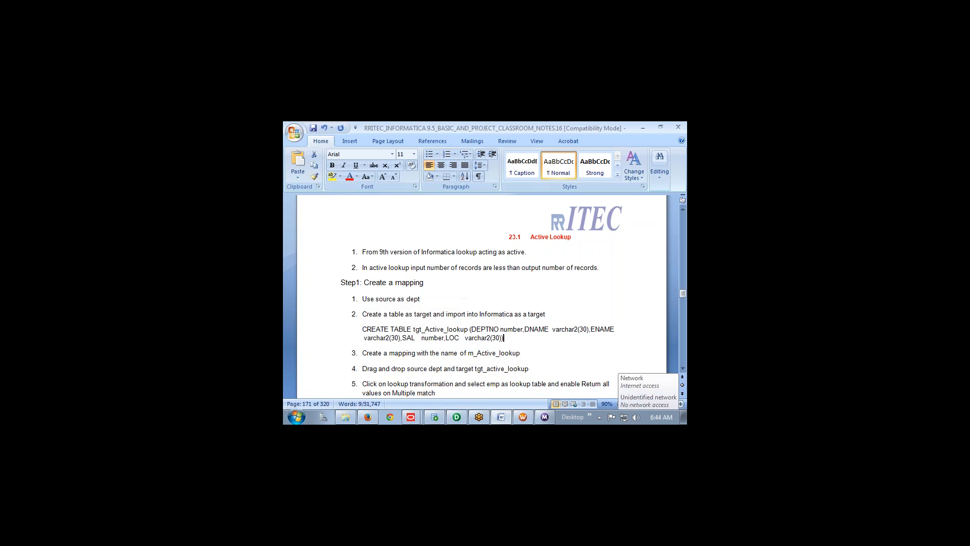
pyautogui.hotkey('shift', 'Up')
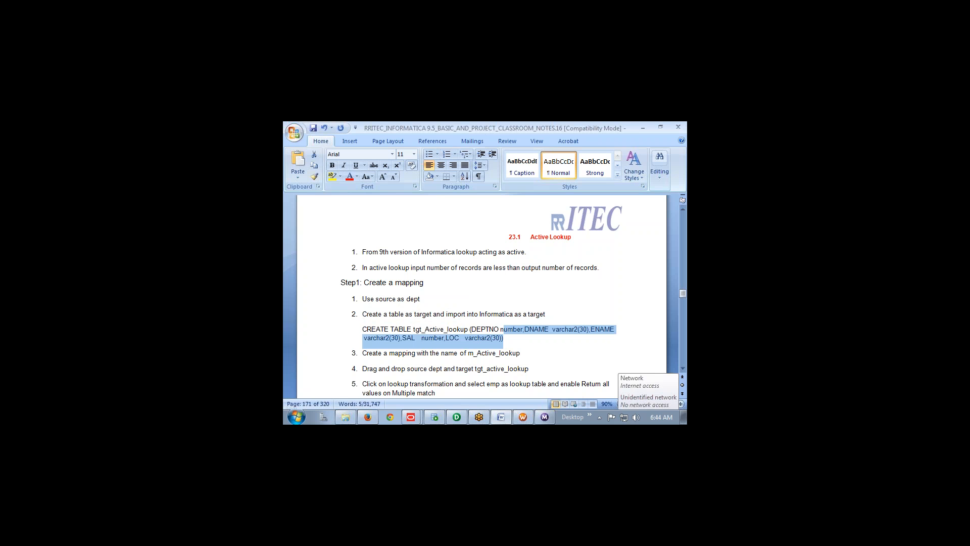
pyautogui.hotkey('shift', 'Up')
pyautogui.hotkey('shift', 'Down')
pyautogui.hotkey('ctrl', 'shift', 'Left')
pyautogui.hotkey('ctrl', 'shift', 'Left')
pyautogui.hotkey('ctrl', 'shift', 'Left')
pyautogui.hotkey('ctrl', 'shift', 'Left')
pyautogui.hotkey('ctrl', 'shift', 'Left')
pyautogui.hotkey('ctrl', 'shift', 'Left')
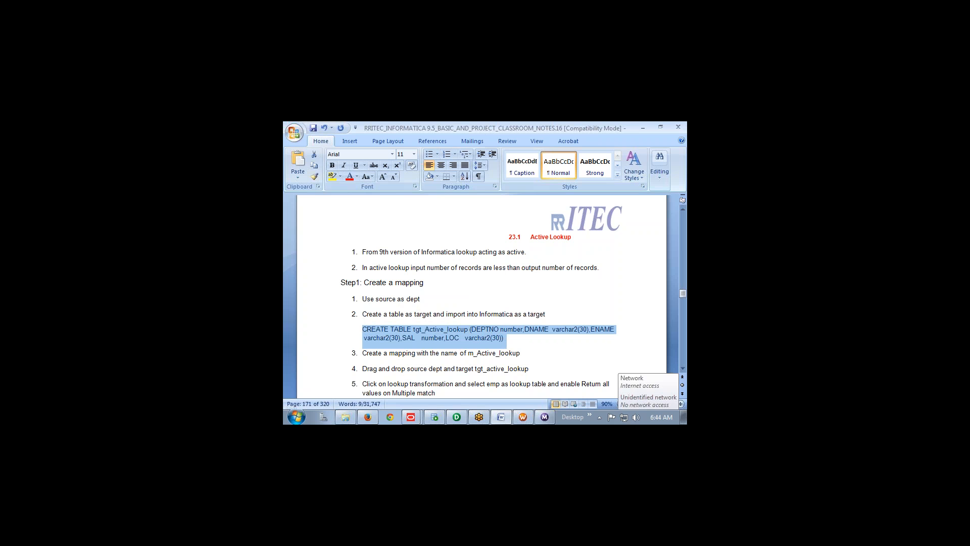
# Paste the CREATE TABLE tgt_Active_lookup statement into SQL Developer, add a semicolon, and run it with F5
pyautogui.click(436, 416)
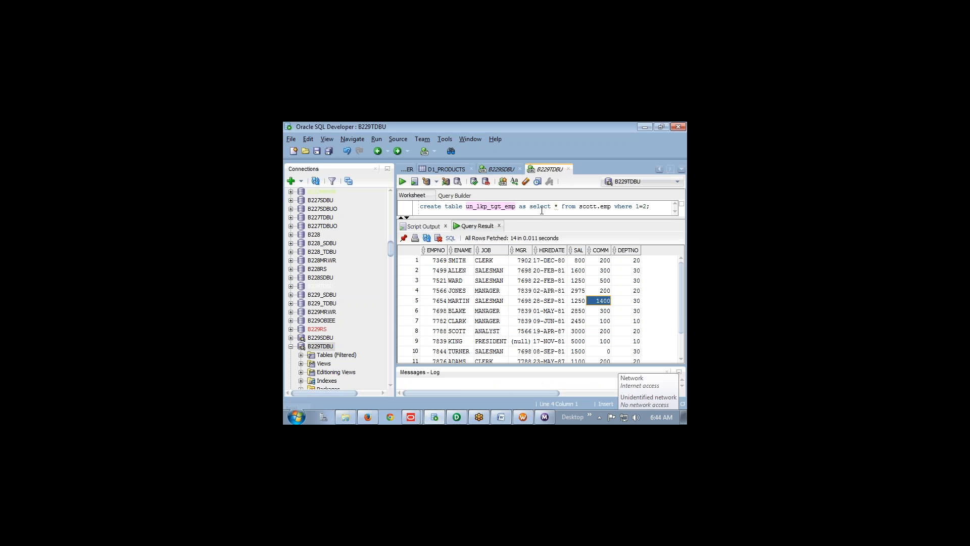
pyautogui.moveTo(539, 217); pyautogui.dragTo(544, 267)
pyautogui.click(533, 236)
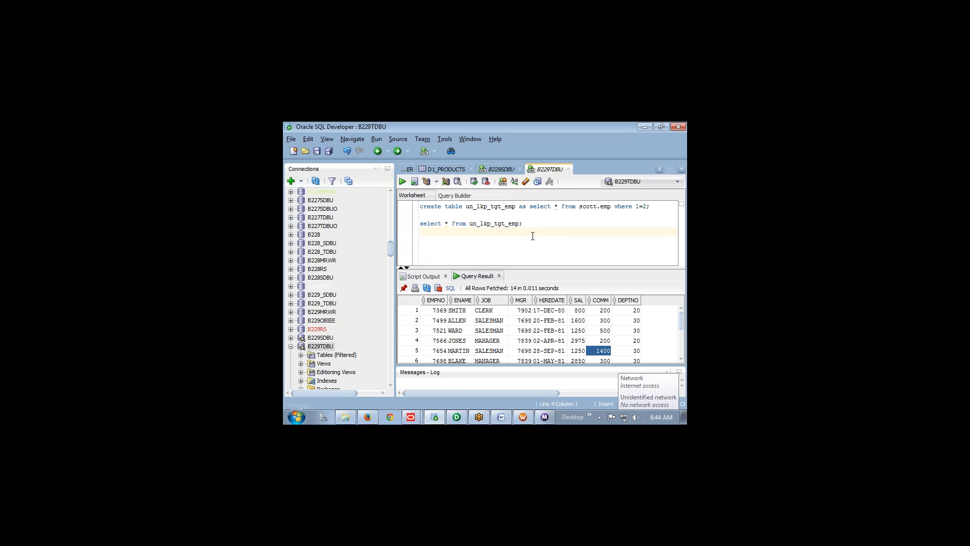
pyautogui.press('Return')
pyautogui.press('Return')
pyautogui.hotkey('ctrl', 'v')
pyautogui.write(';')
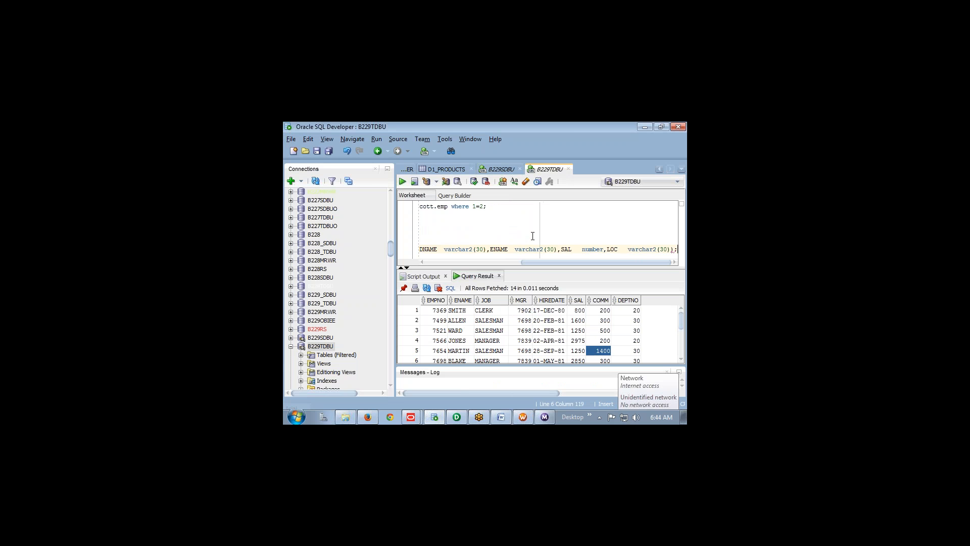
pyautogui.press('F5')
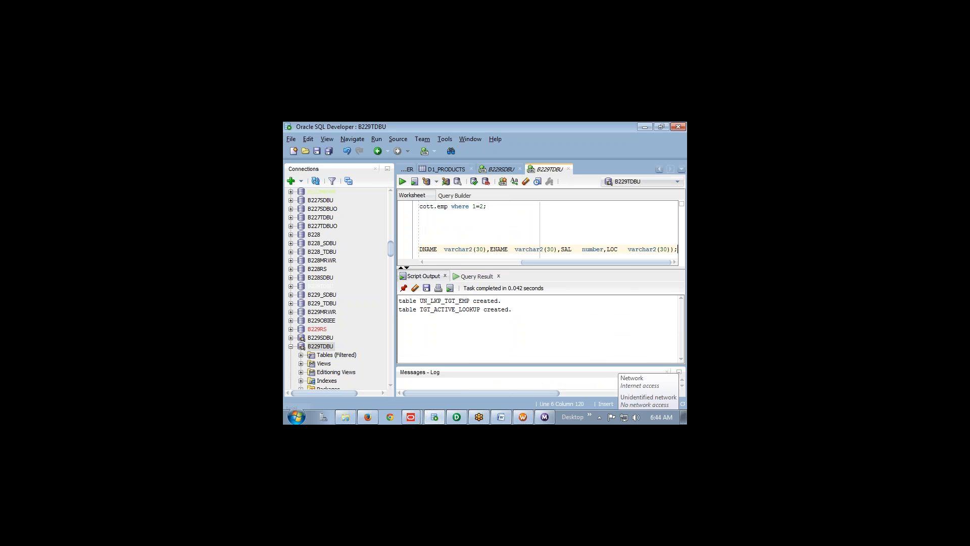
pyautogui.press('Home')
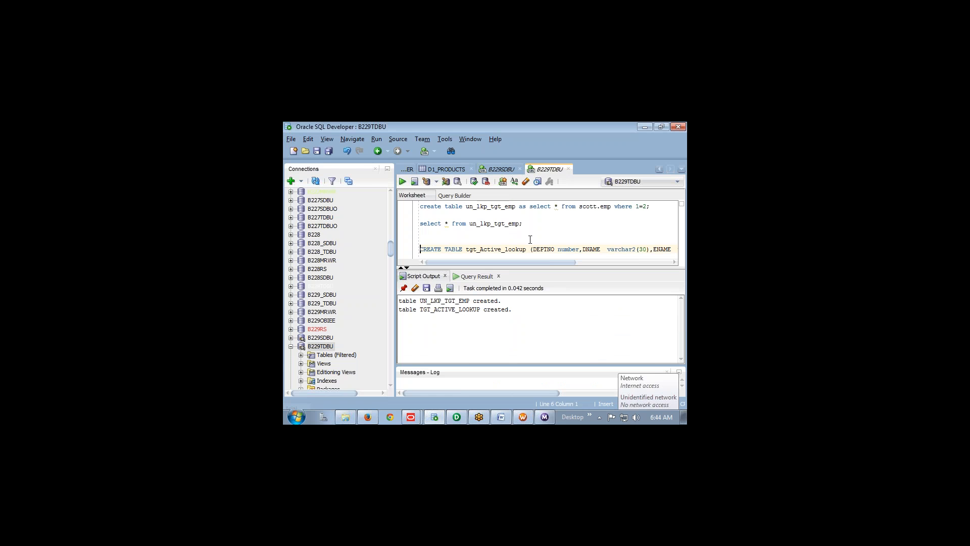
# Review Word steps 3–5 and the EMP lookup-table screenshot, then return to PowerCenter Designer
pyautogui.click(457, 418)
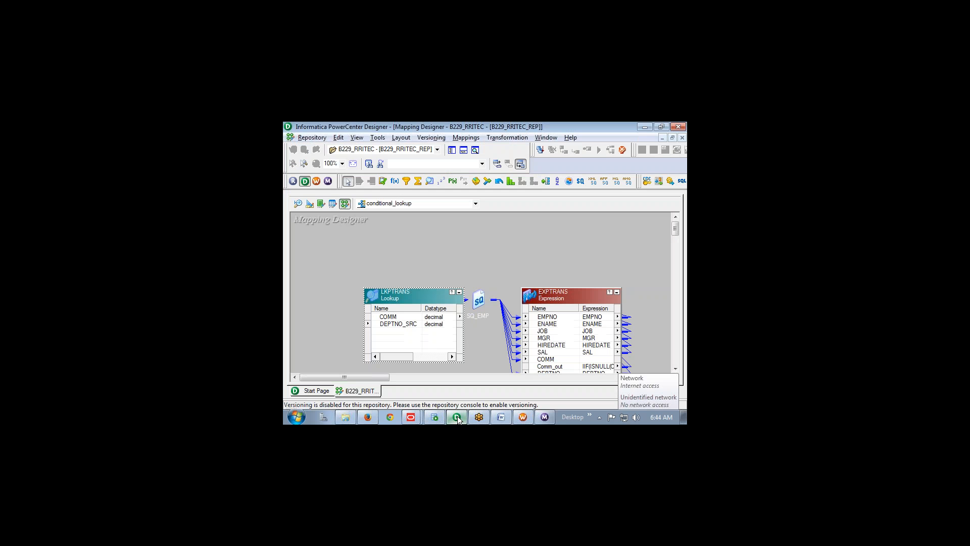
pyautogui.click(505, 417)
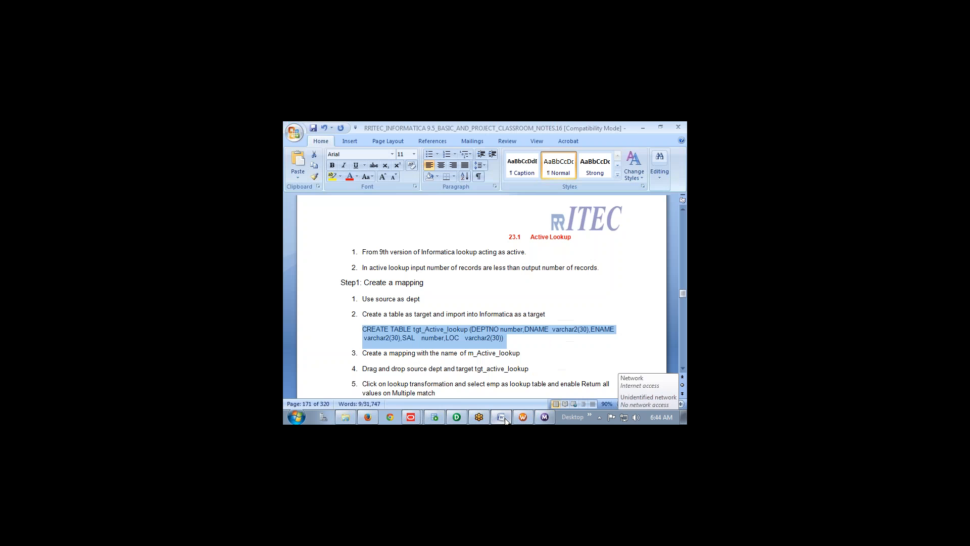
pyautogui.click(493, 367)
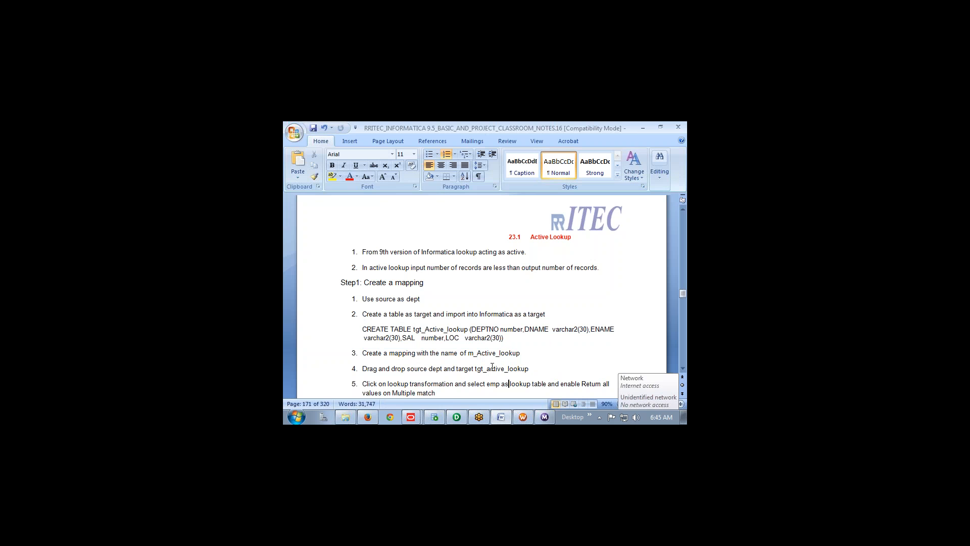
pyautogui.scroll(-1, 493, 366)
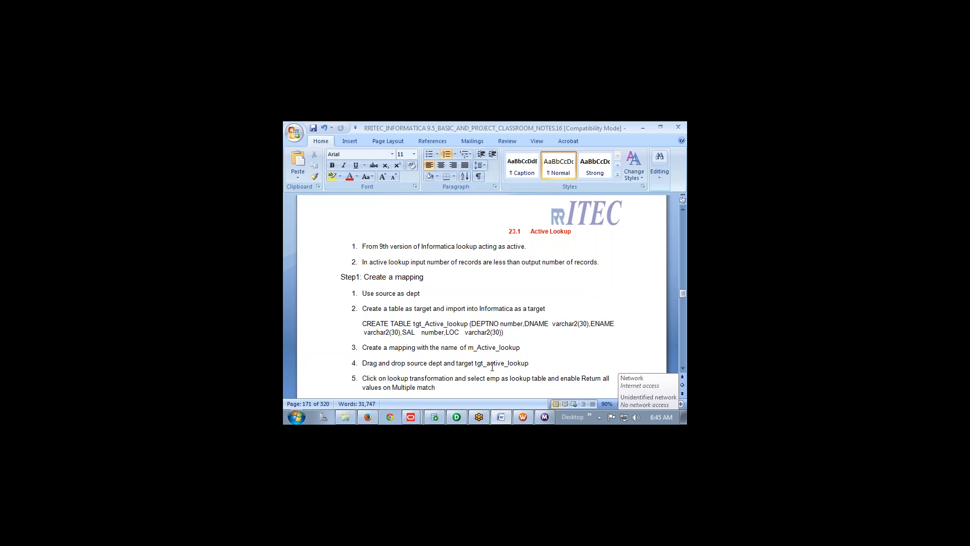
pyautogui.hotkey('ctrl', 'v')
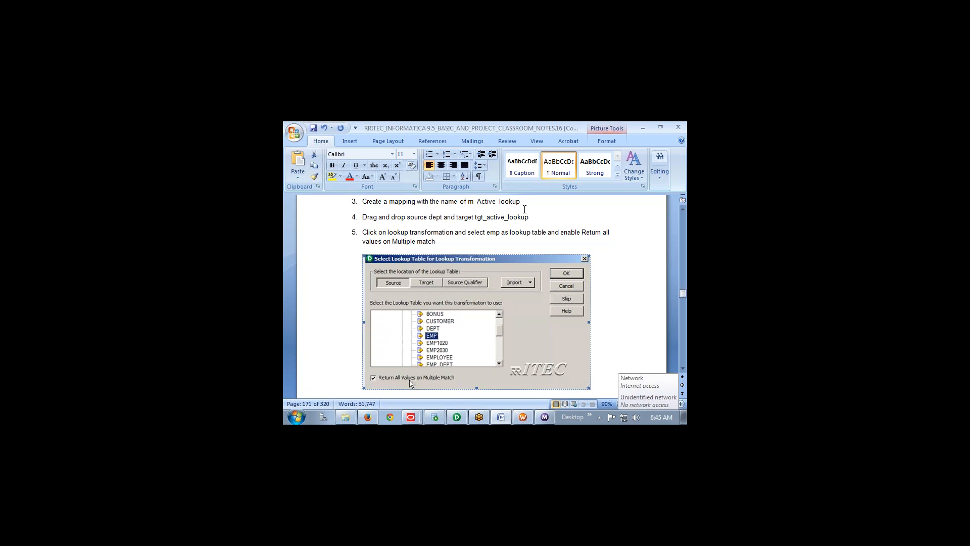
pyautogui.click(526, 203)
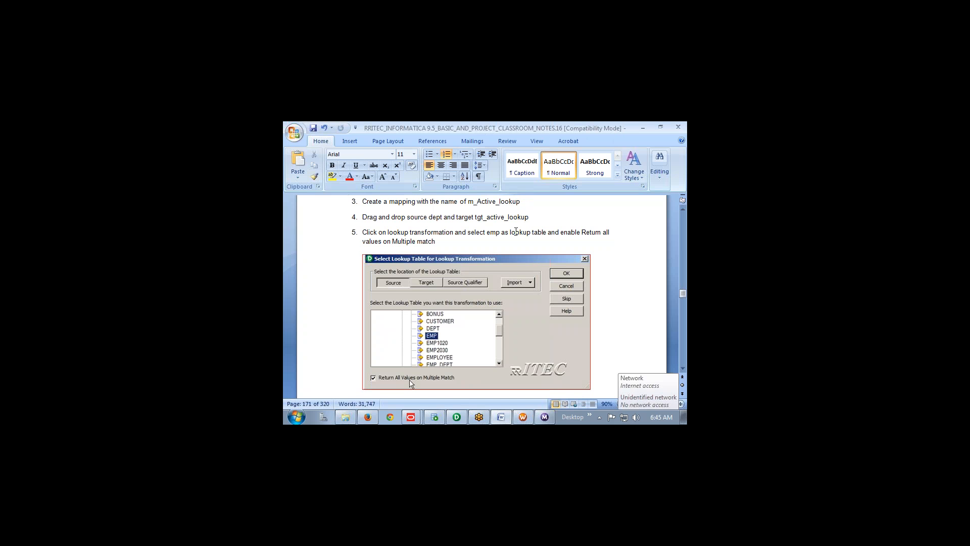
pyautogui.click(458, 419)
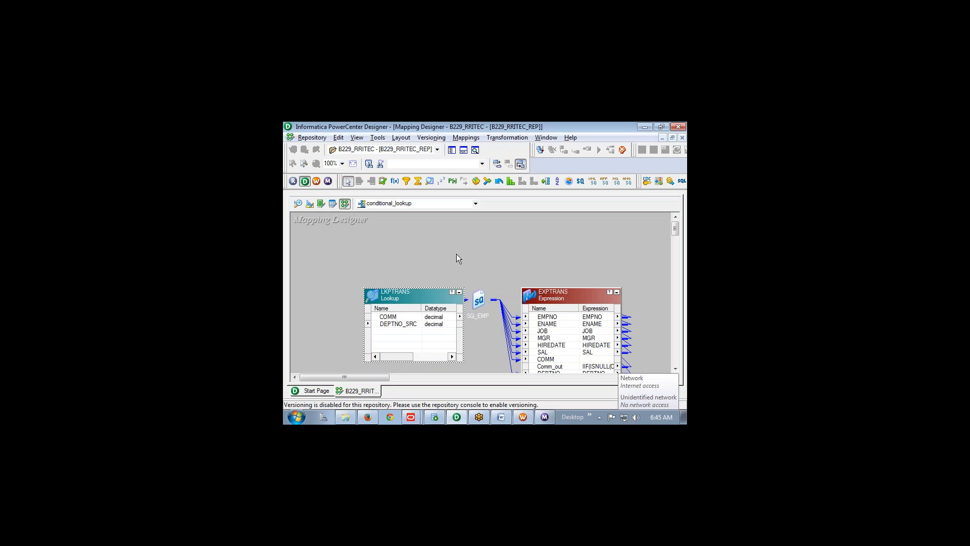
# In Target Designer, clear UN_LKP_TGT_EMP from the workspace
pyautogui.click(309, 203)
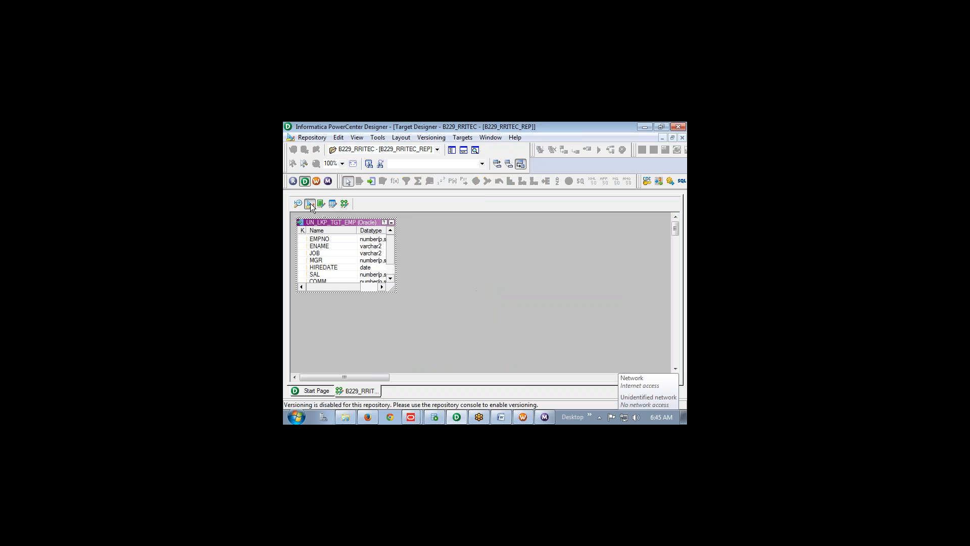
pyautogui.rightClick(417, 244)
pyautogui.click(435, 205)
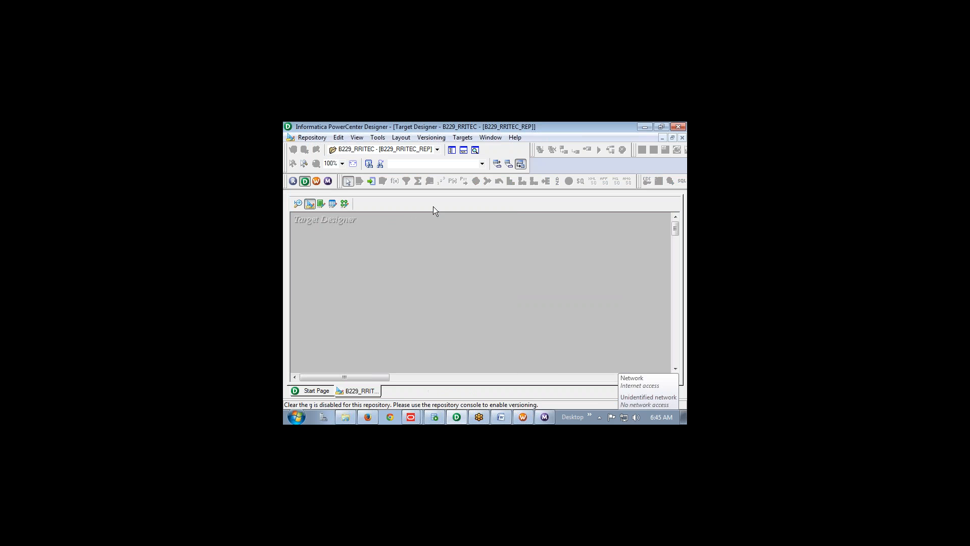
# Import TGT_ACTIVE_LOOKUP from the B229TDBU schema as a target definition, entering the database password
pyautogui.click(461, 138)
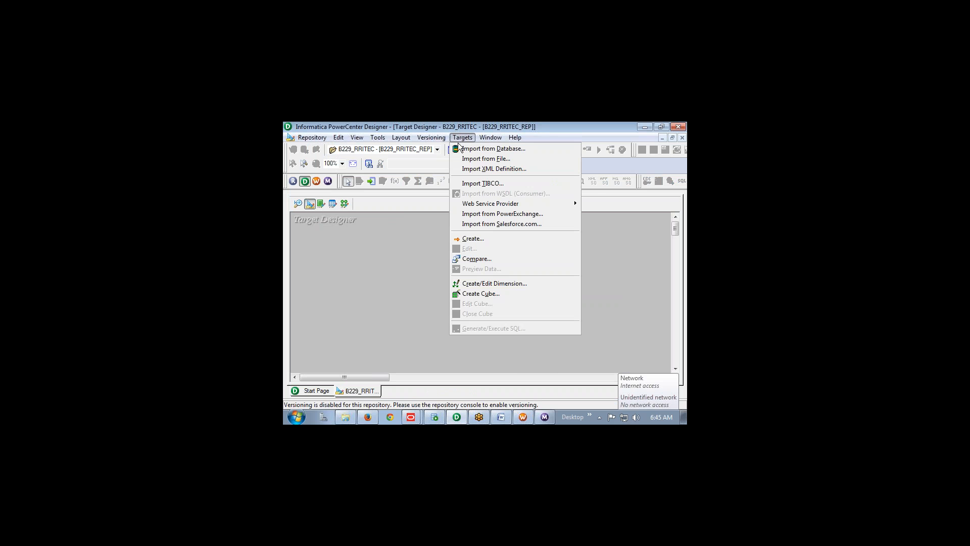
pyautogui.click(462, 151)
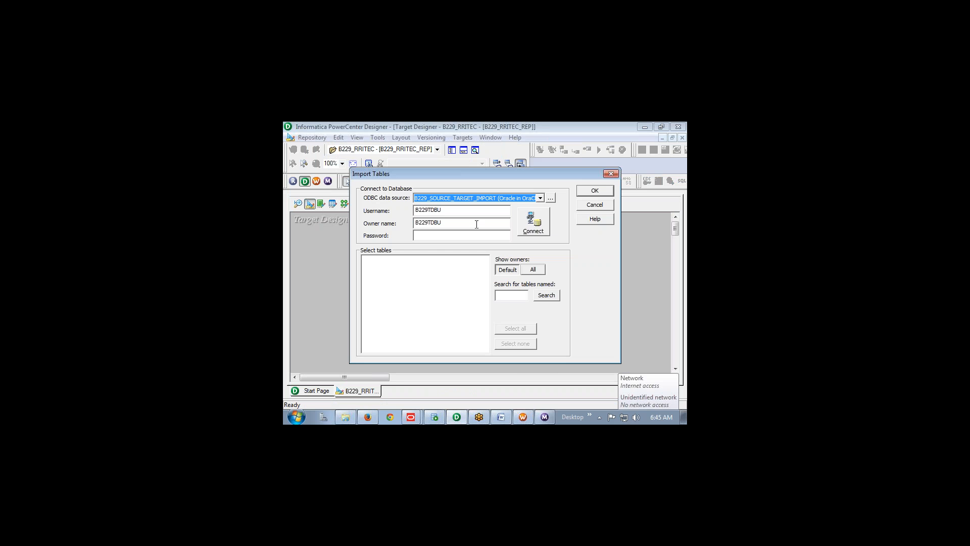
pyautogui.click(443, 237)
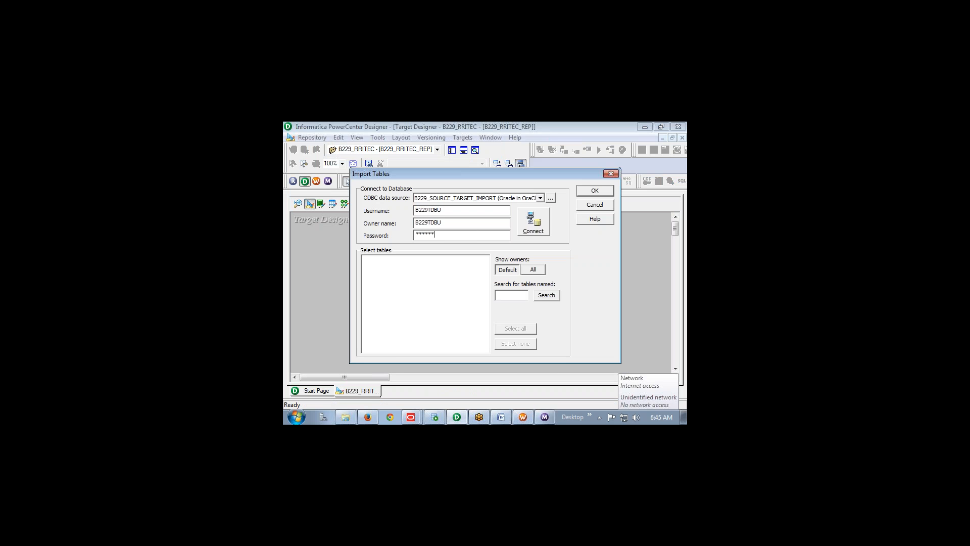
pyautogui.write('*********')
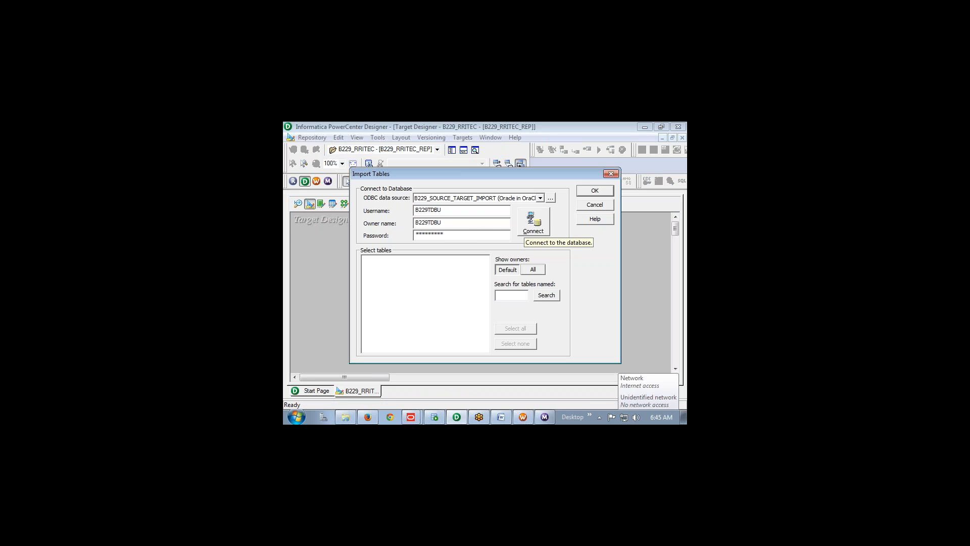
pyautogui.click(534, 222)
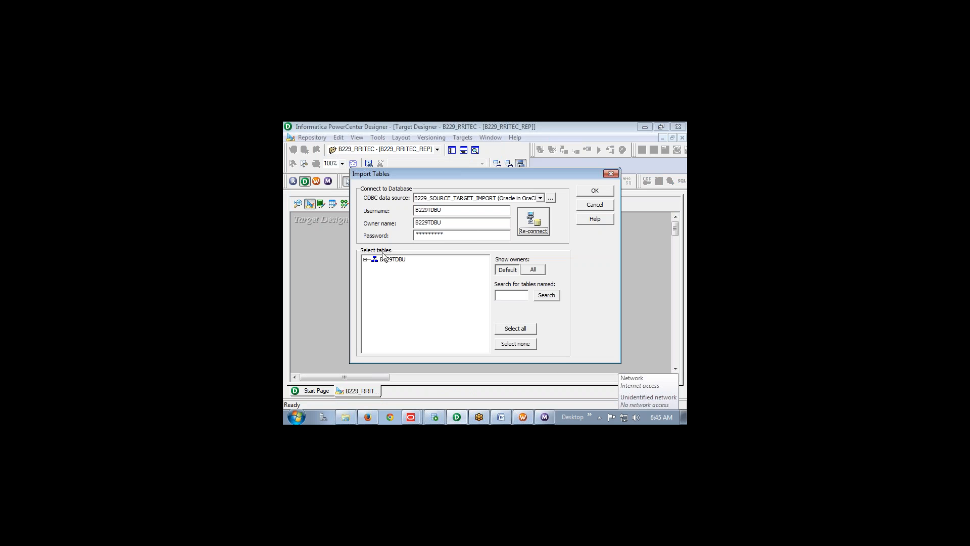
pyautogui.click(365, 259)
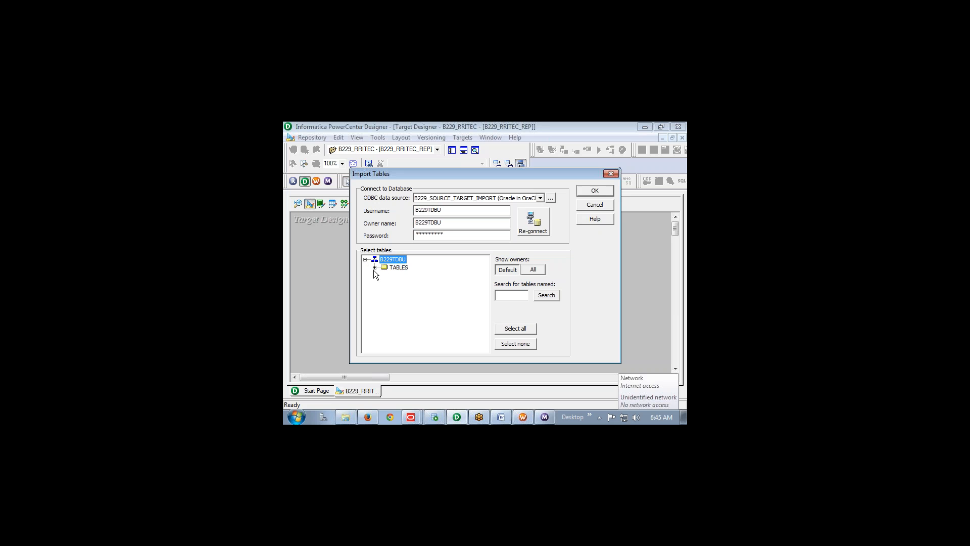
pyautogui.click(375, 268)
pyautogui.click(402, 284)
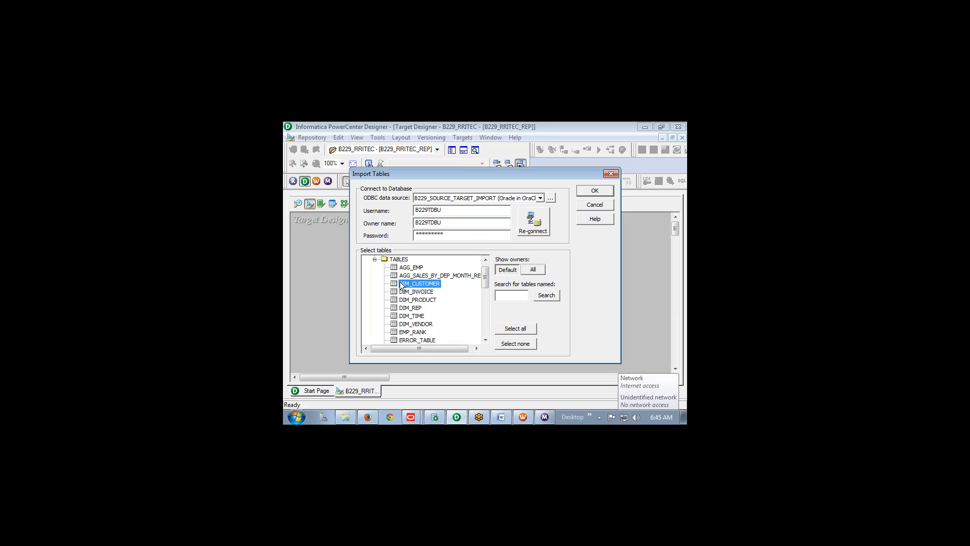
pyautogui.press('t')
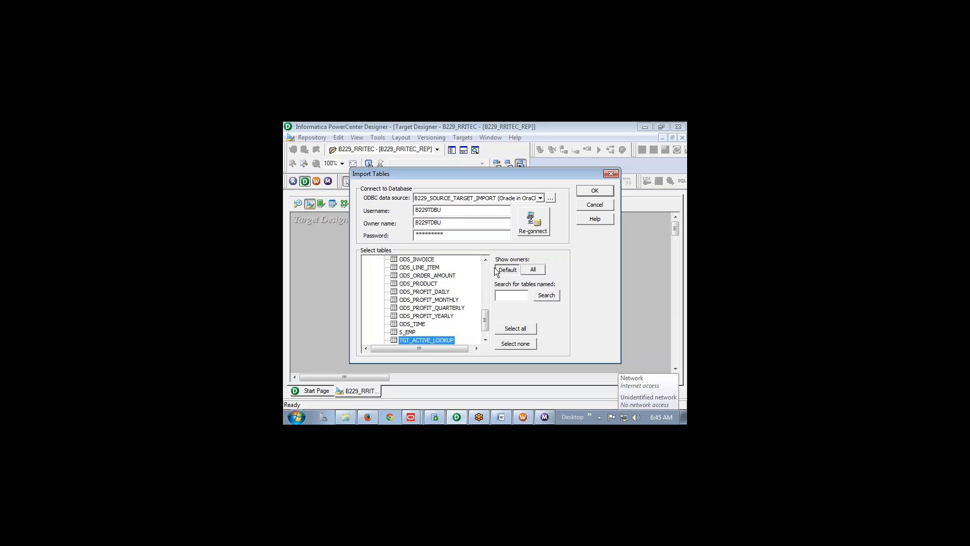
pyautogui.click(586, 192)
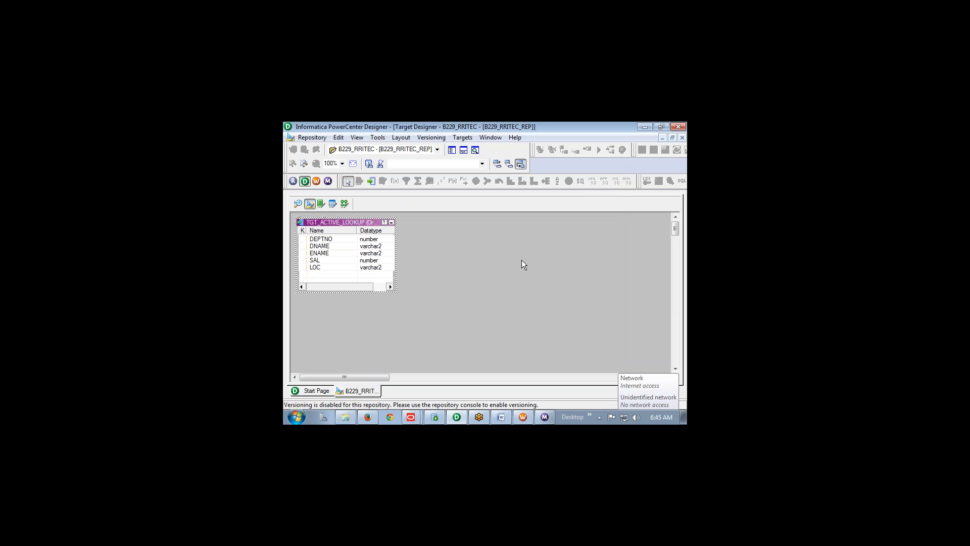
pyautogui.click(345, 204)
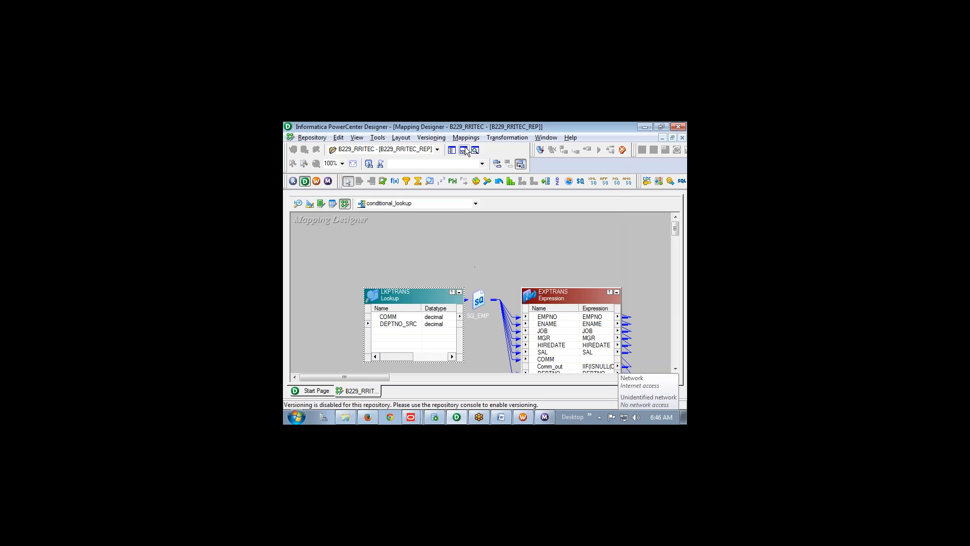
# Close the conditional_lookup mapping from the Mappings menu
pyautogui.rightClick(470, 234)
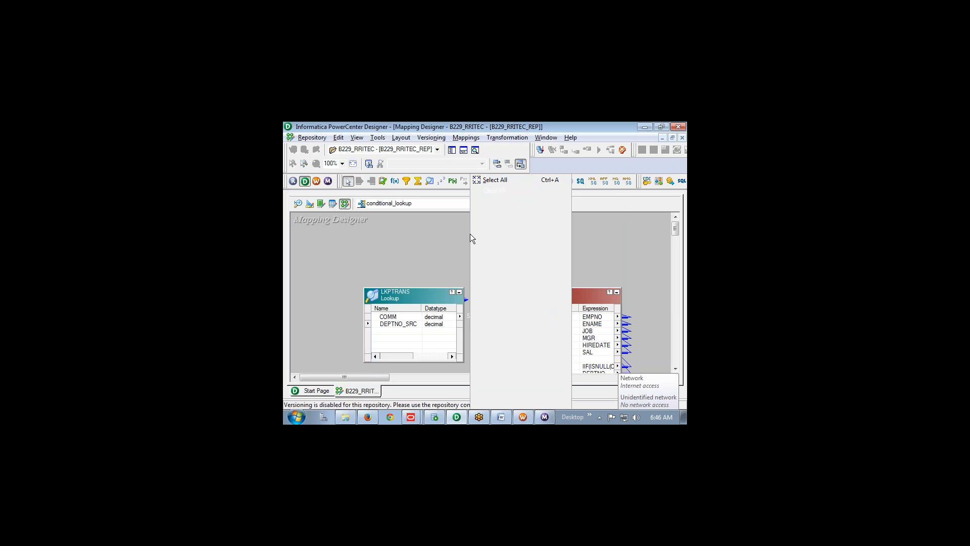
pyautogui.click(466, 139)
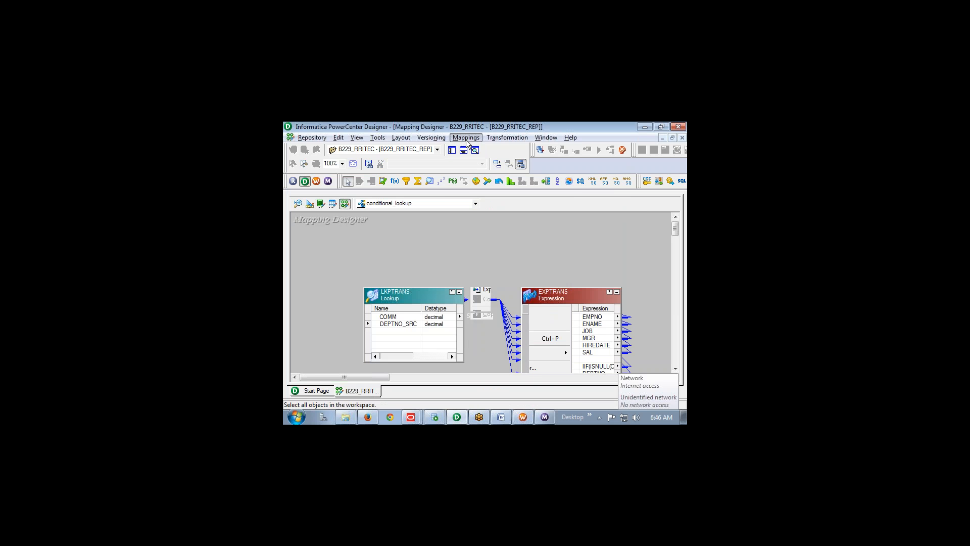
pyautogui.click(466, 139)
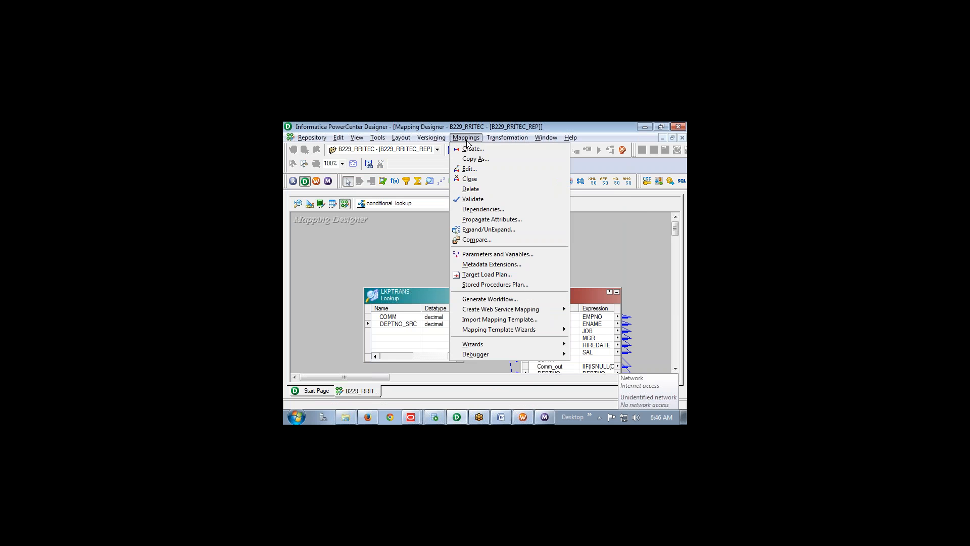
pyautogui.click(470, 180)
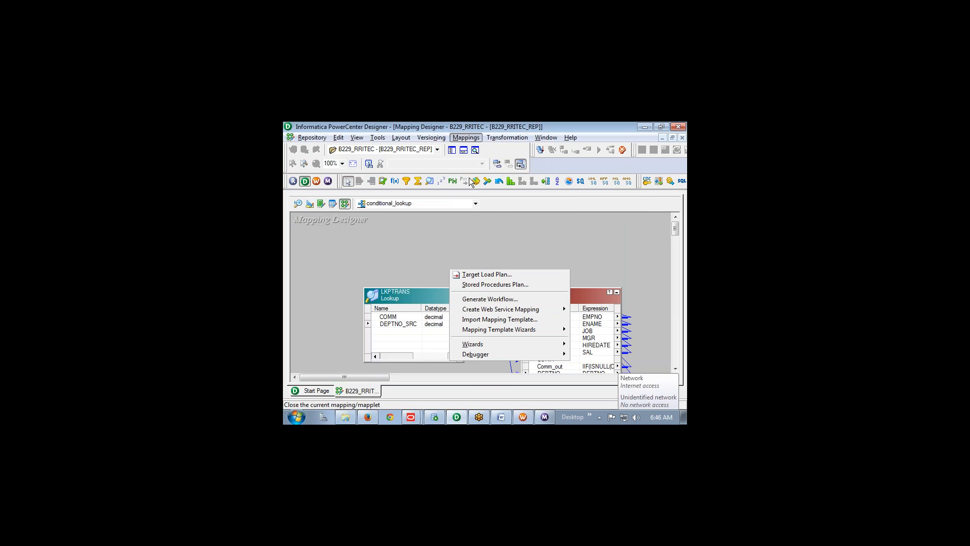
# Create a new empty mapping named m_ACTIVE_LOOKUP
pyautogui.click(466, 138)
pyautogui.click(472, 148)
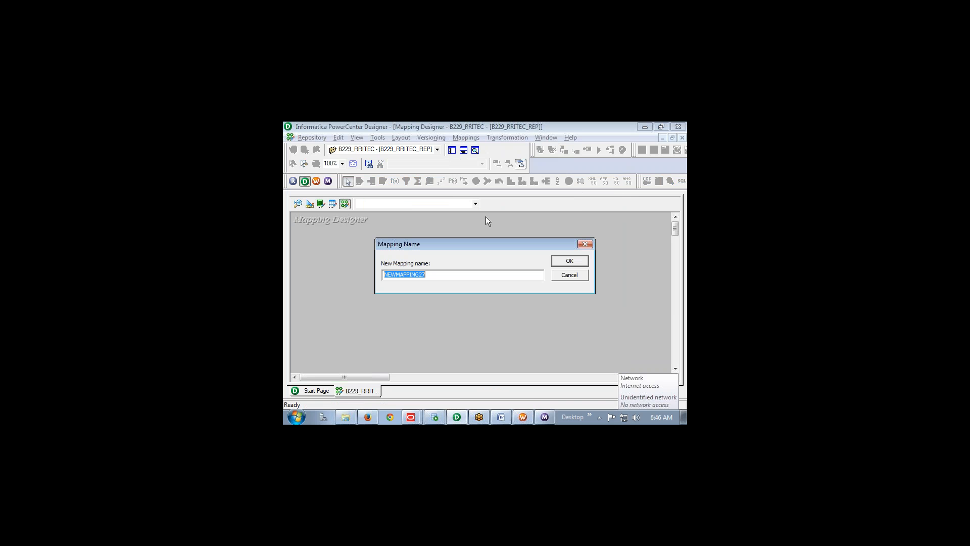
pyautogui.write('m_ACTIVE_LOOKUP')
pyautogui.press('Return')
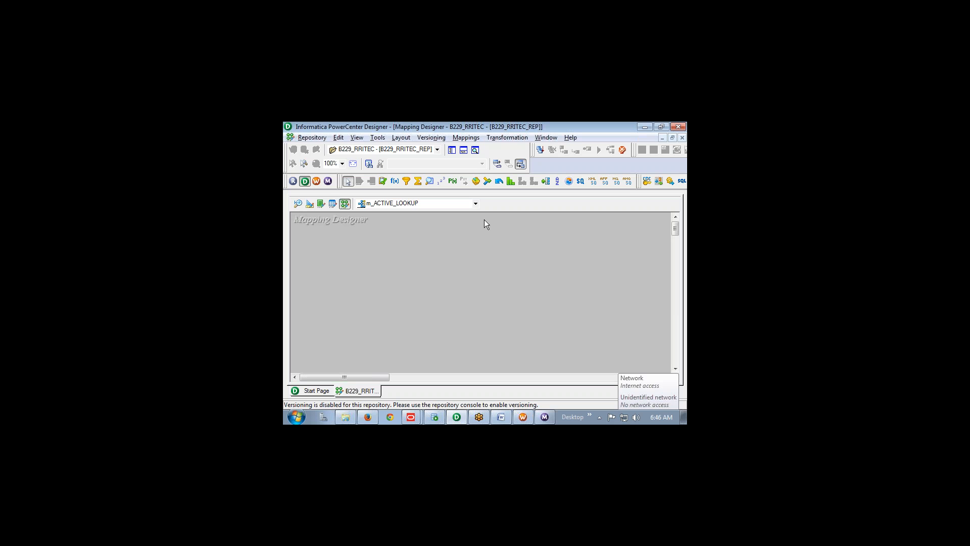
# Drag DEPT from Sources > B229_SOURCE_TARGET_IMPORT onto the canvas, creating SQ_DEPT with DEPTNO, DNAME, LOC
pyautogui.click(452, 151)
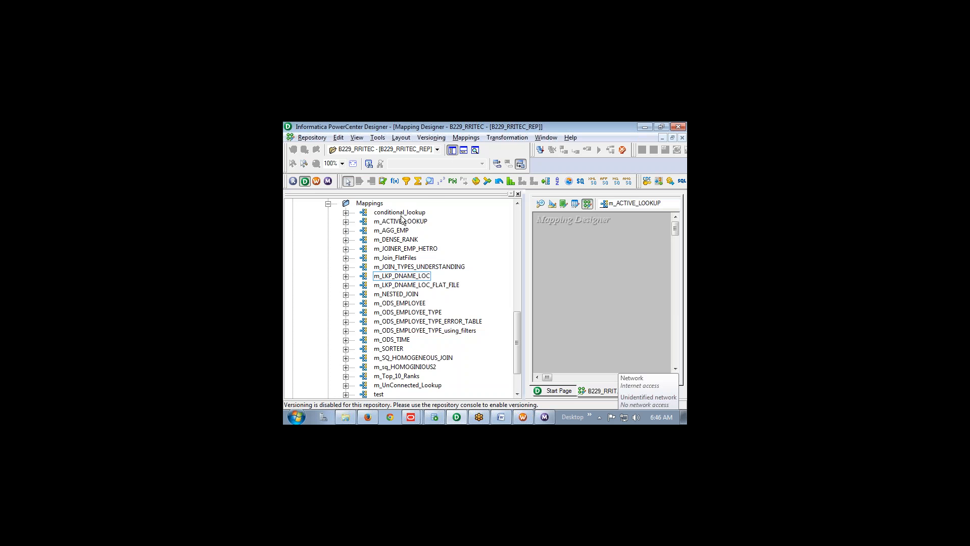
pyautogui.click(329, 204)
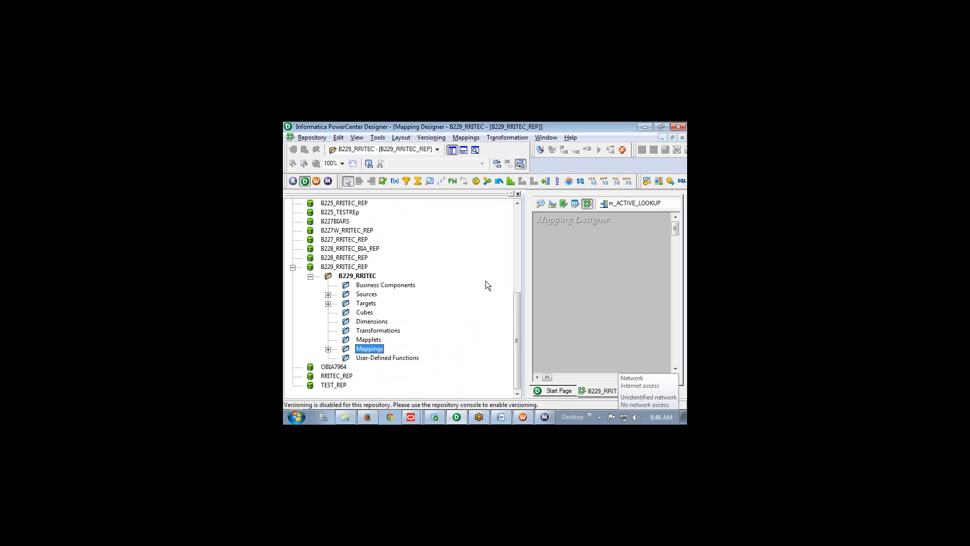
pyautogui.click(328, 295)
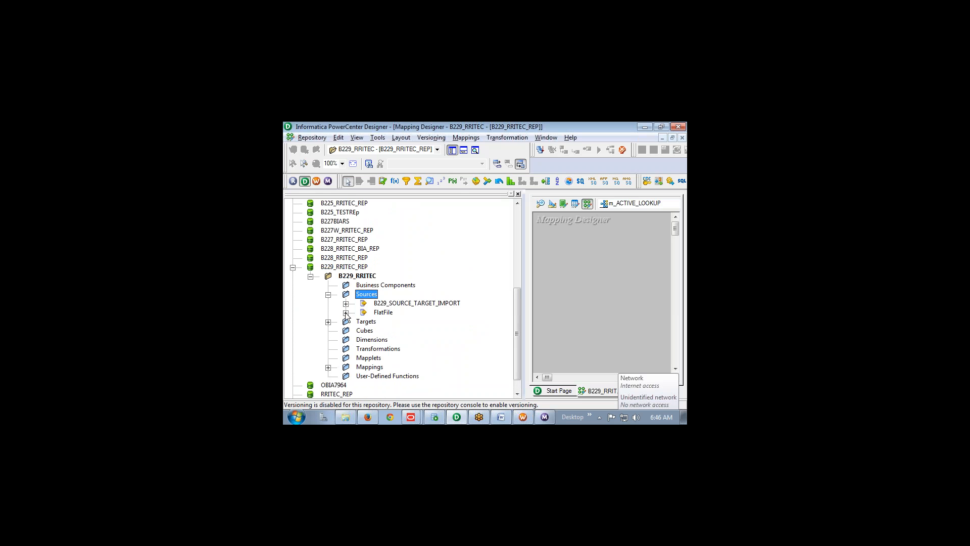
pyautogui.click(346, 304)
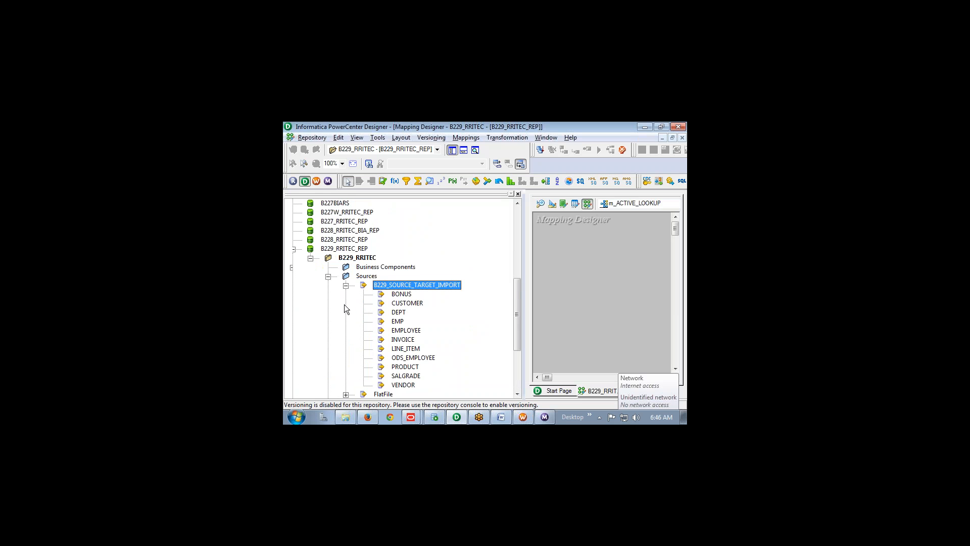
pyautogui.click(398, 313)
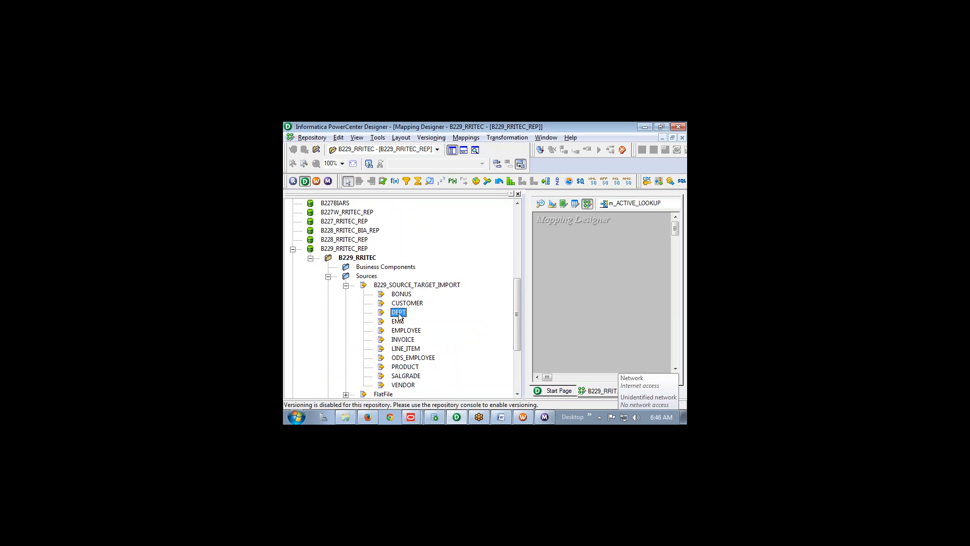
pyautogui.moveTo(398, 313); pyautogui.dragTo(553, 263)
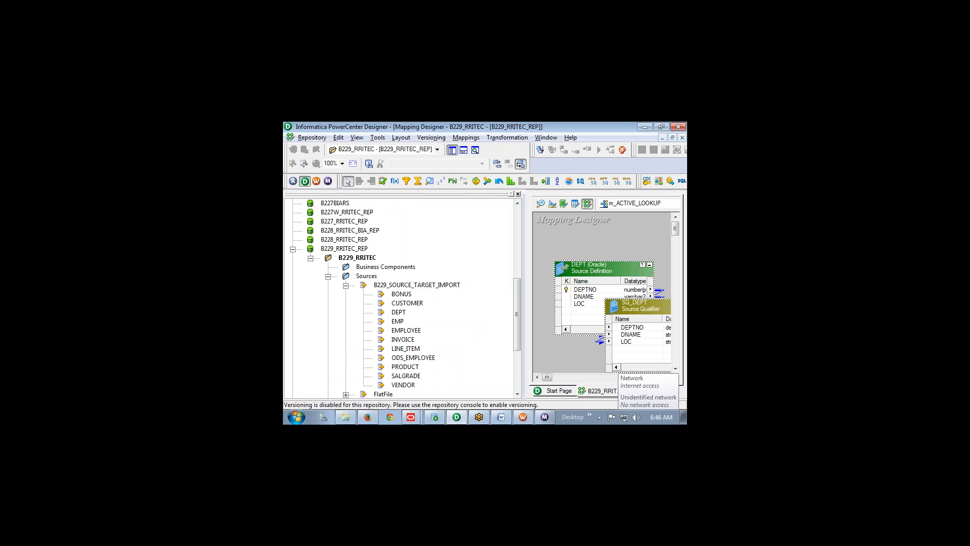
pyautogui.doubleClick(418, 285)
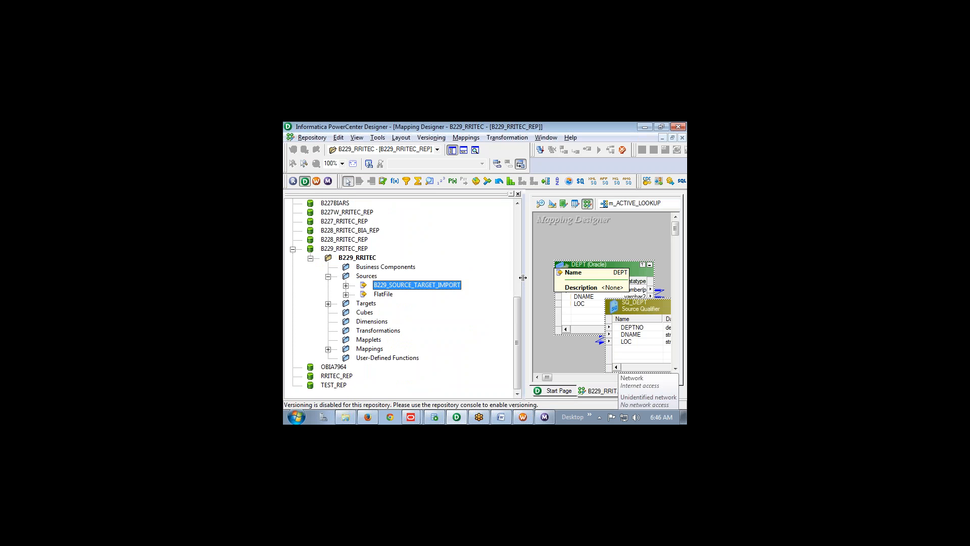
pyautogui.moveTo(513, 276); pyautogui.dragTo(453, 276)
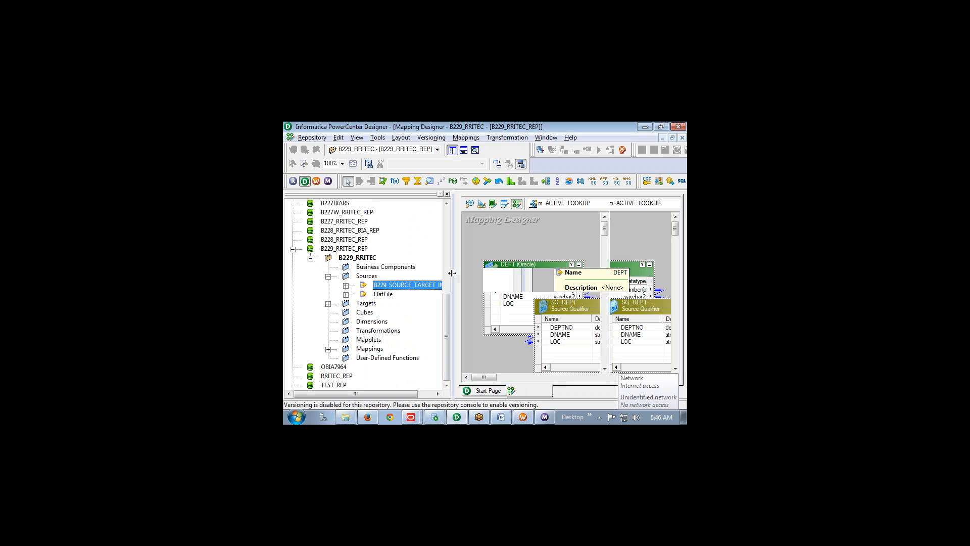
# Place the TGT_ACTIVE_LOOKUP target on the canvas to the right of SQ_DEPT
pyautogui.click(328, 304)
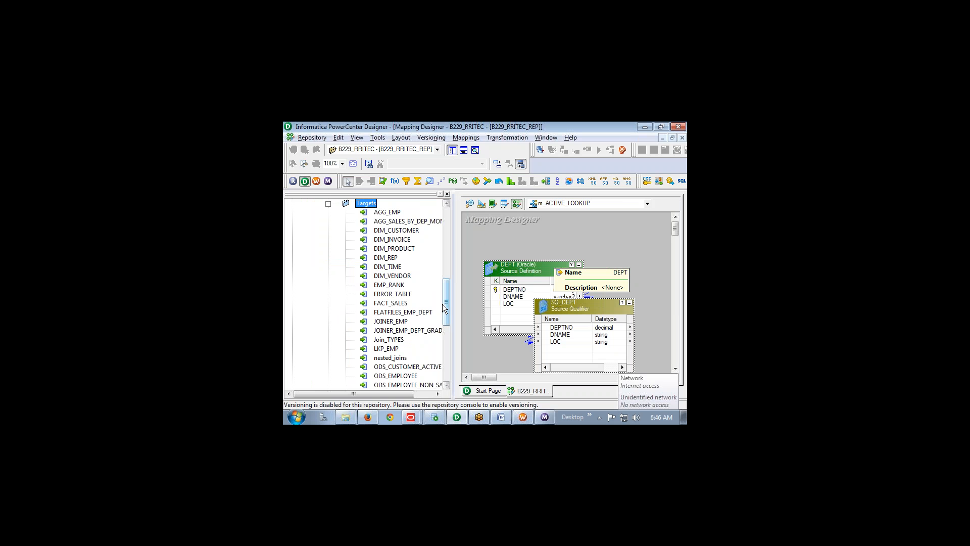
pyautogui.moveTo(443, 302); pyautogui.dragTo(441, 353)
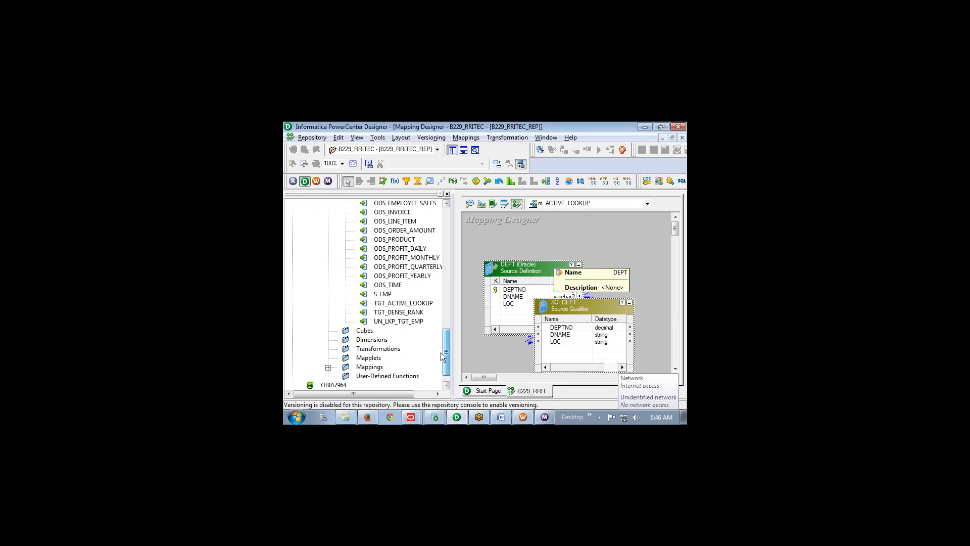
pyautogui.click(409, 304)
pyautogui.moveTo(409, 305); pyautogui.dragTo(631, 267)
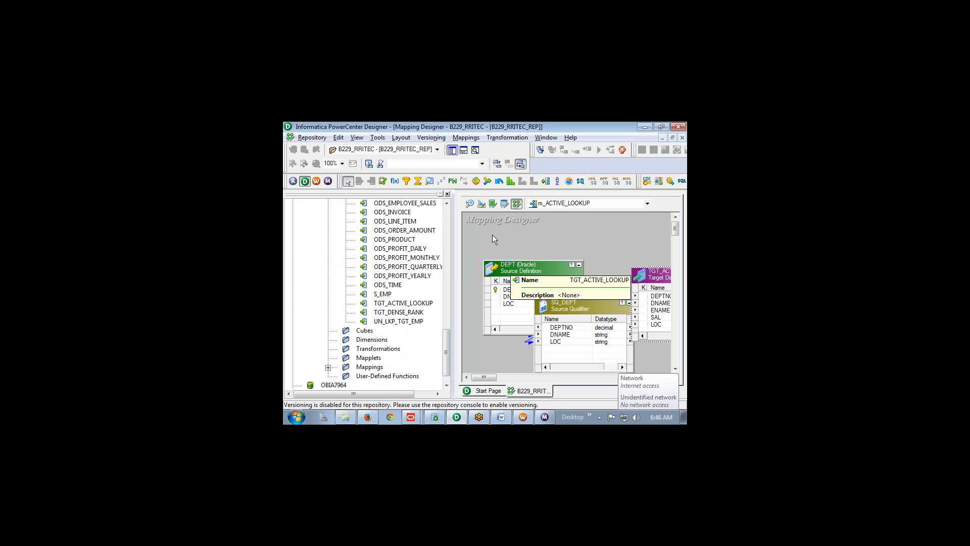
pyautogui.click(452, 150)
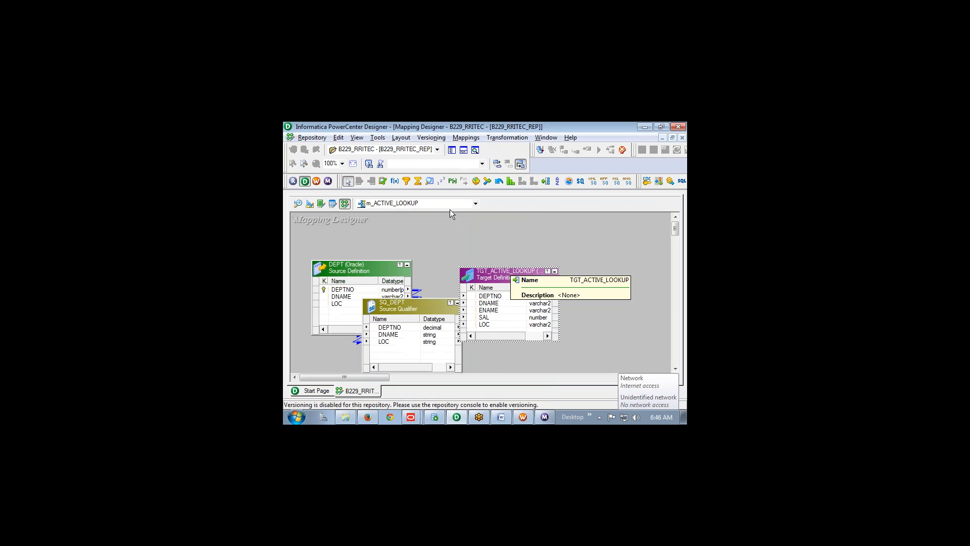
pyautogui.moveTo(462, 272); pyautogui.dragTo(548, 270)
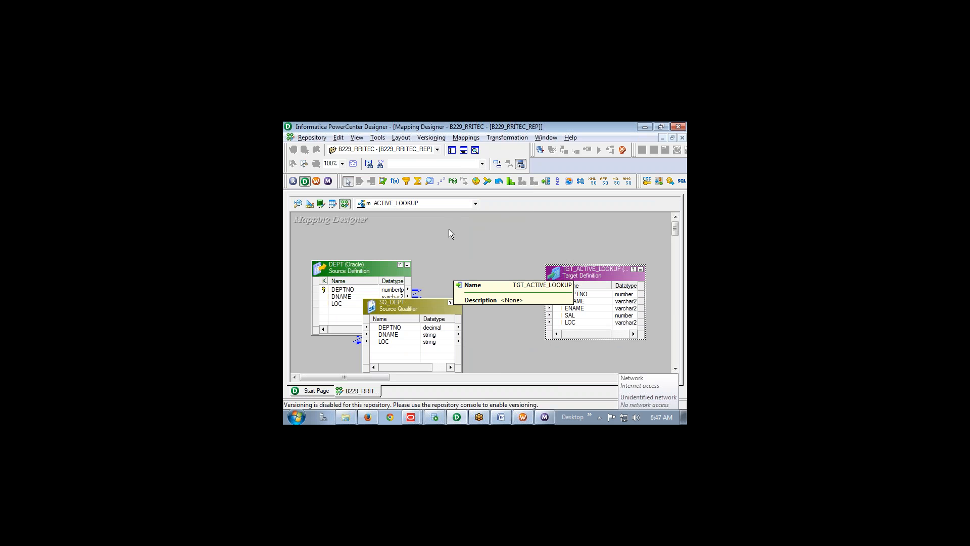
pyautogui.click(429, 181)
# Create a LKPTRANS lookup on the EMP source table with Return All Values on Multiple Match enabled
pyautogui.click(497, 274)
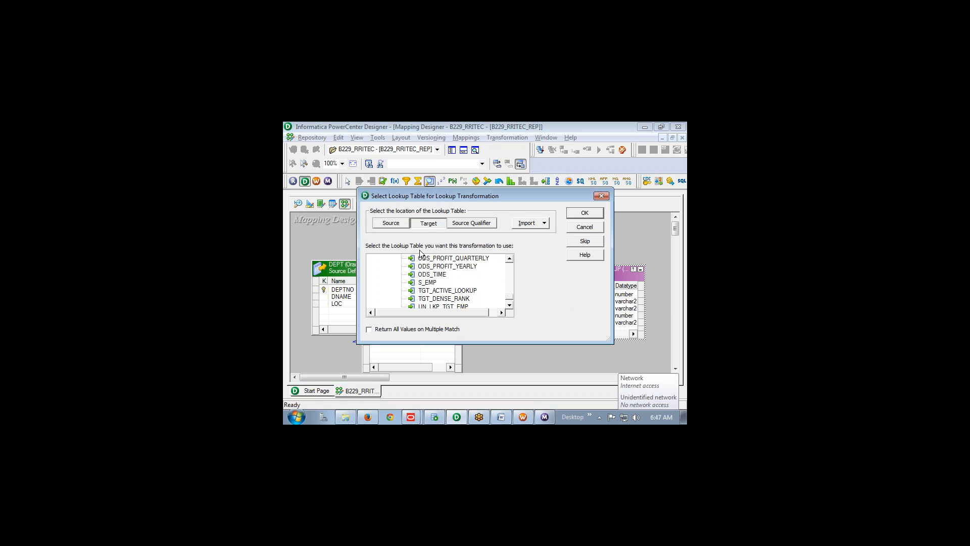
pyautogui.click(398, 226)
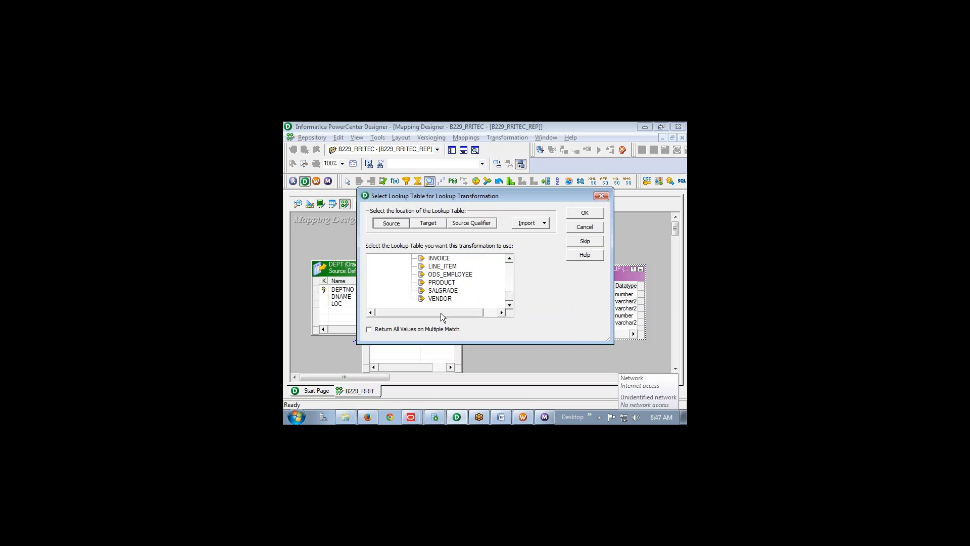
pyautogui.moveTo(508, 297); pyautogui.dragTo(507, 271)
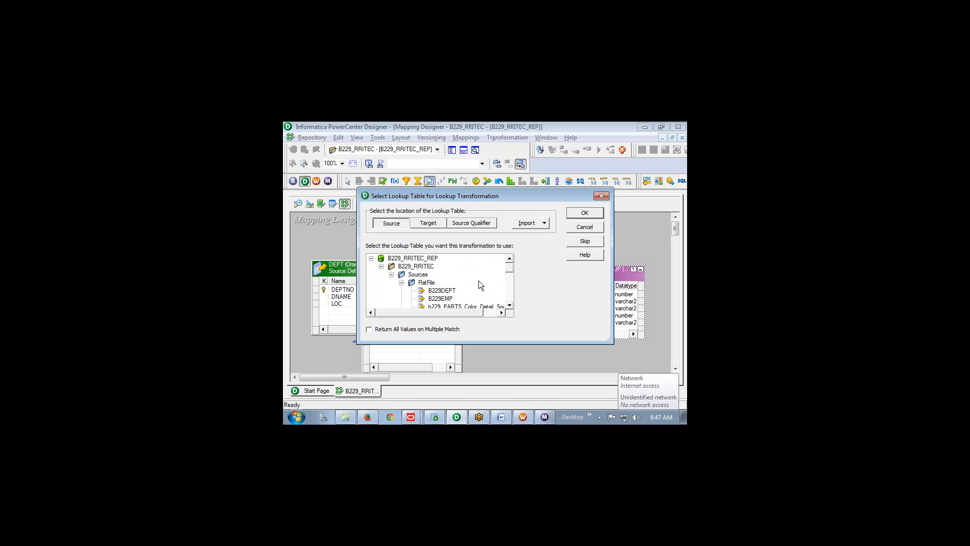
pyautogui.click(509, 306)
pyautogui.click(508, 307)
pyautogui.click(509, 307)
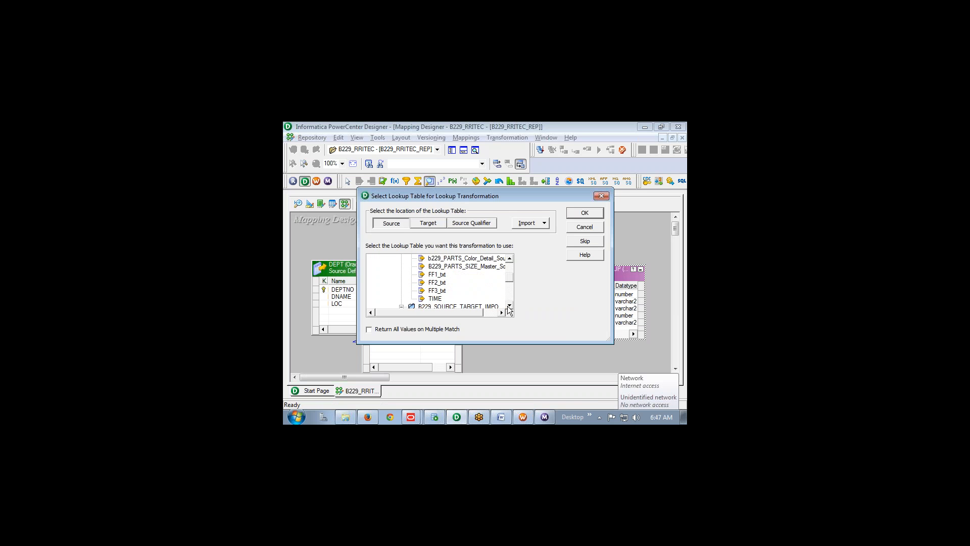
pyautogui.click(509, 306)
pyautogui.click(509, 306)
pyautogui.click(509, 306)
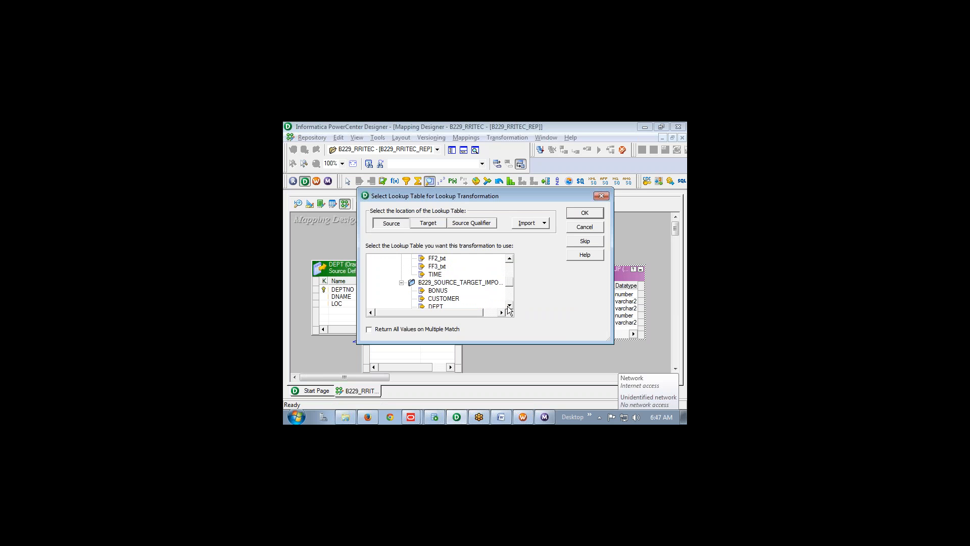
pyautogui.click(509, 306)
pyautogui.click(509, 306)
pyautogui.click(509, 306)
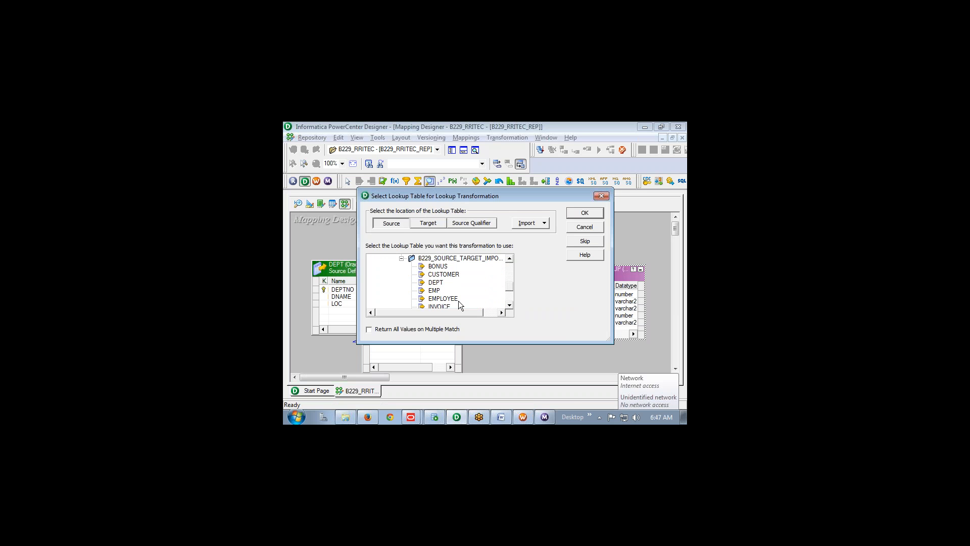
pyautogui.click(437, 292)
pyautogui.click(370, 330)
pyautogui.click(592, 211)
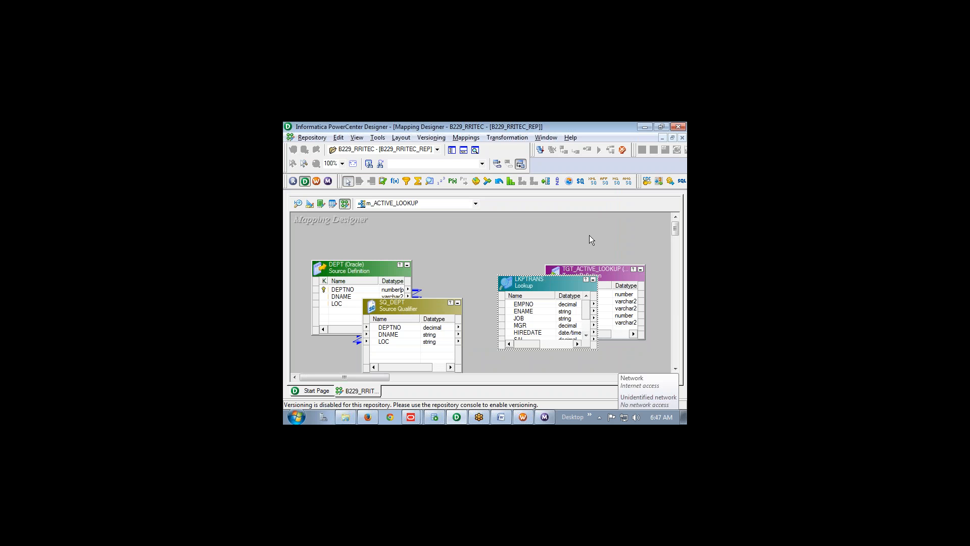
# Link SQ_DEPT's DEPTNO, DNAME and LOC into LKPTRANS, creating ports DEPTNO1, DNAME and LOC
pyautogui.moveTo(612, 269); pyautogui.dragTo(655, 278)
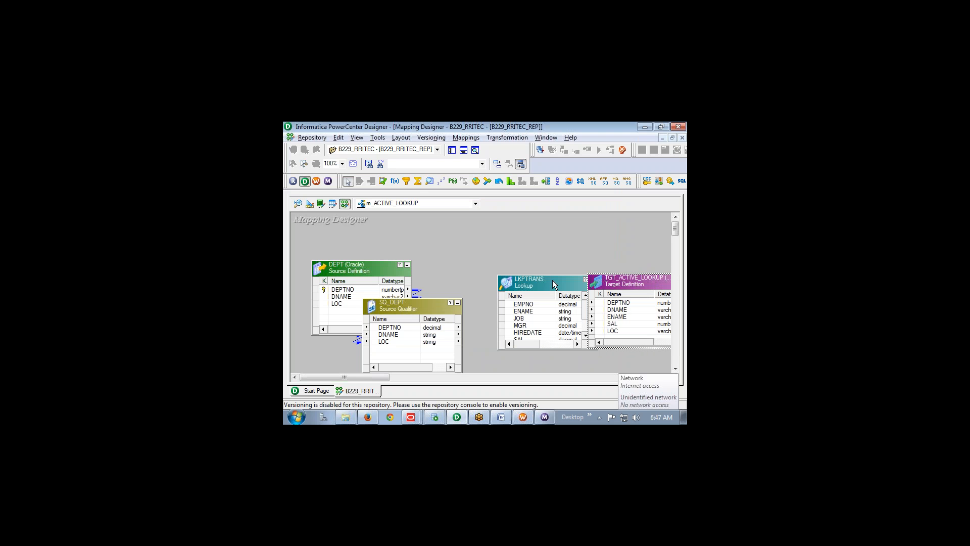
pyautogui.moveTo(553, 280); pyautogui.dragTo(540, 273)
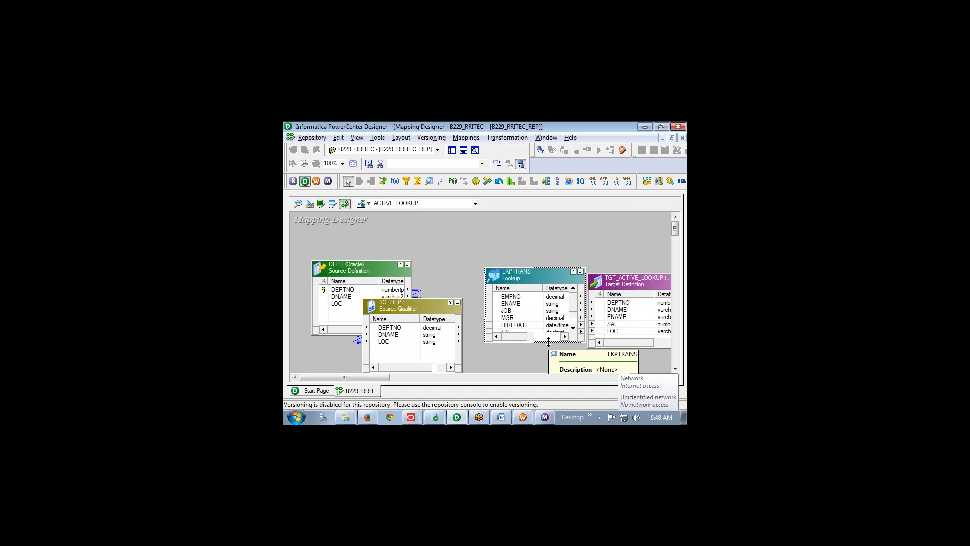
pyautogui.moveTo(551, 372); pyautogui.dragTo(550, 373)
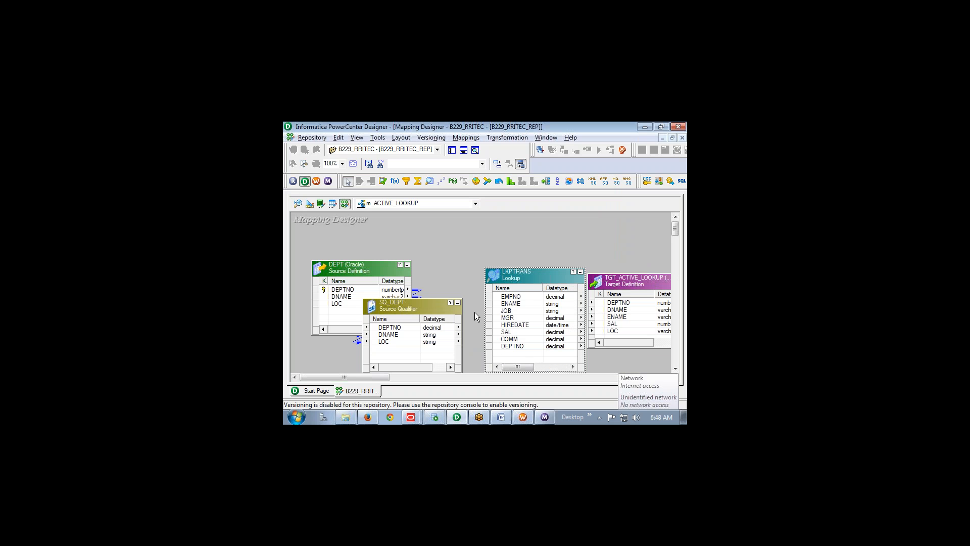
pyautogui.click(397, 328)
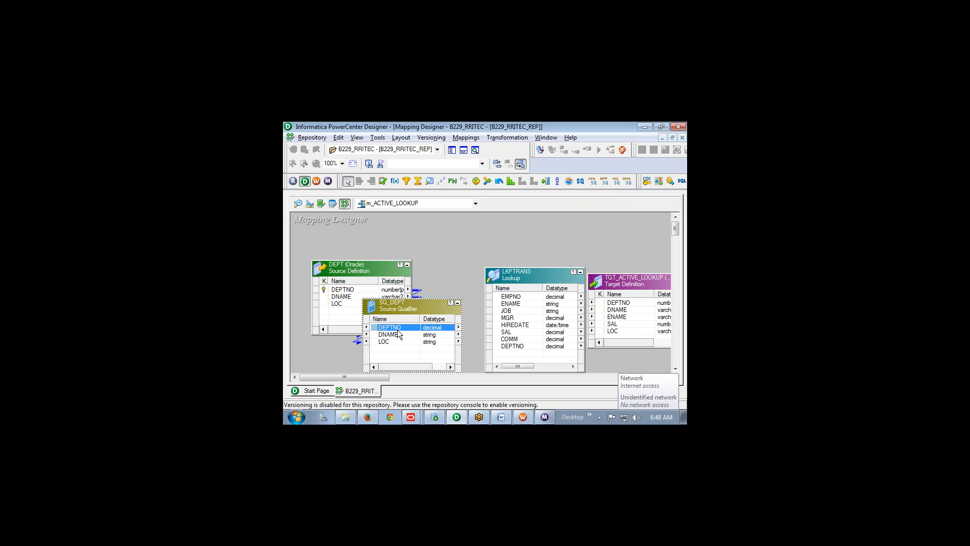
pyautogui.hotkey('shift', 'Down')
pyautogui.hotkey('shift', 'Down')
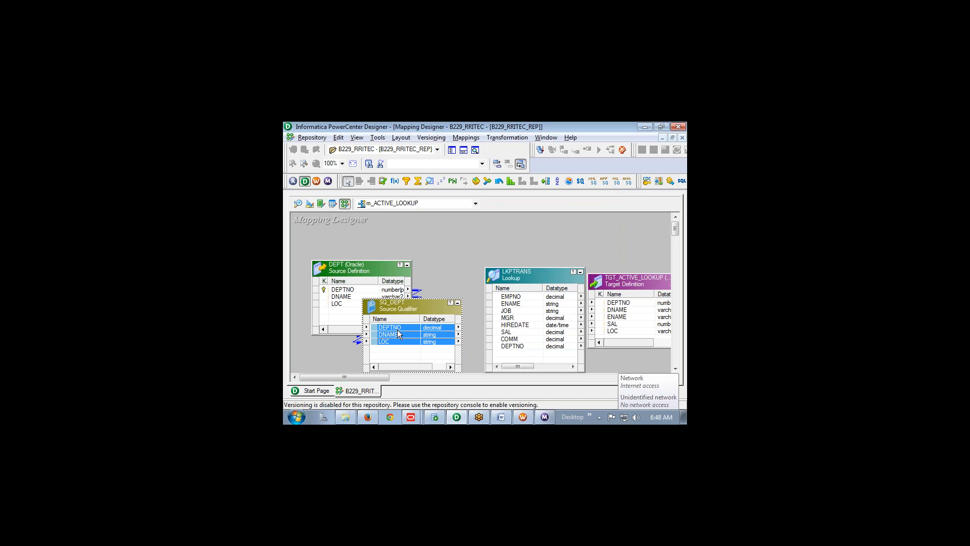
pyautogui.moveTo(398, 330); pyautogui.dragTo(515, 355)
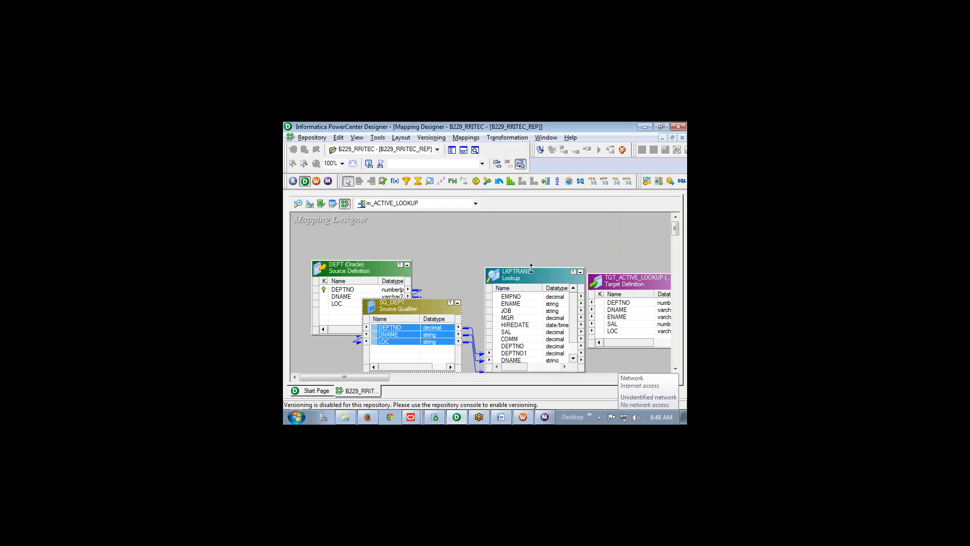
pyautogui.moveTo(532, 269); pyautogui.dragTo(529, 246)
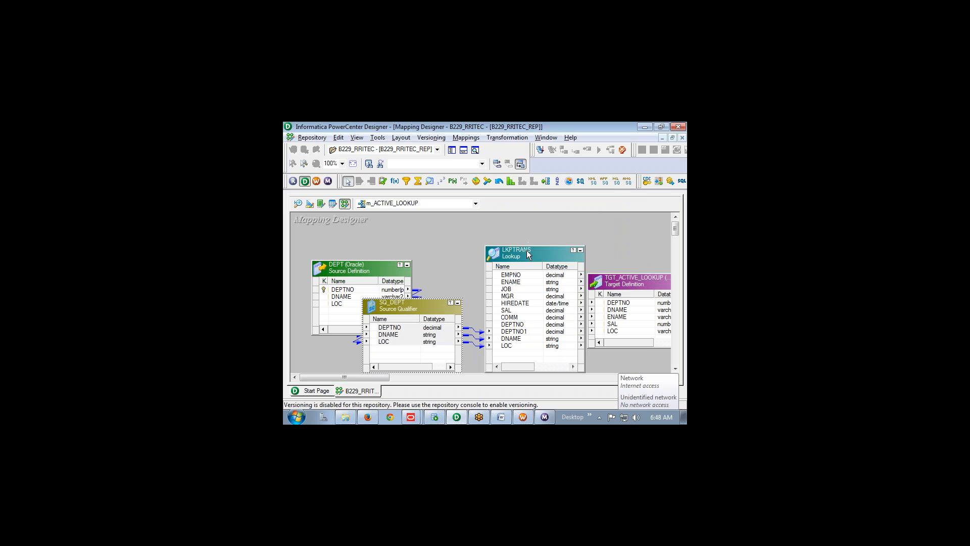
pyautogui.doubleClick(527, 250)
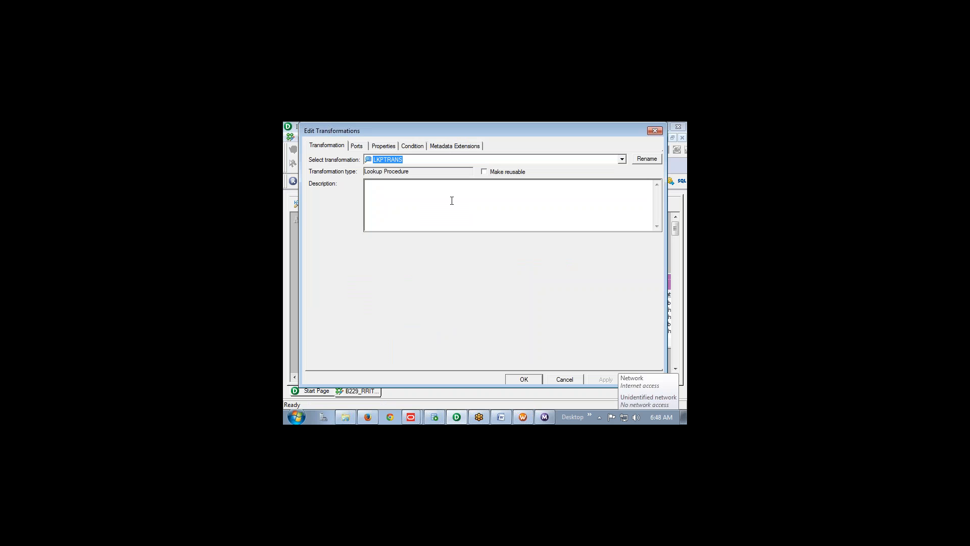
# Add the lookup condition DEPTNO = DEPTNO1 to LKPTRANS and enlarge the target to show all columns
pyautogui.click(353, 145)
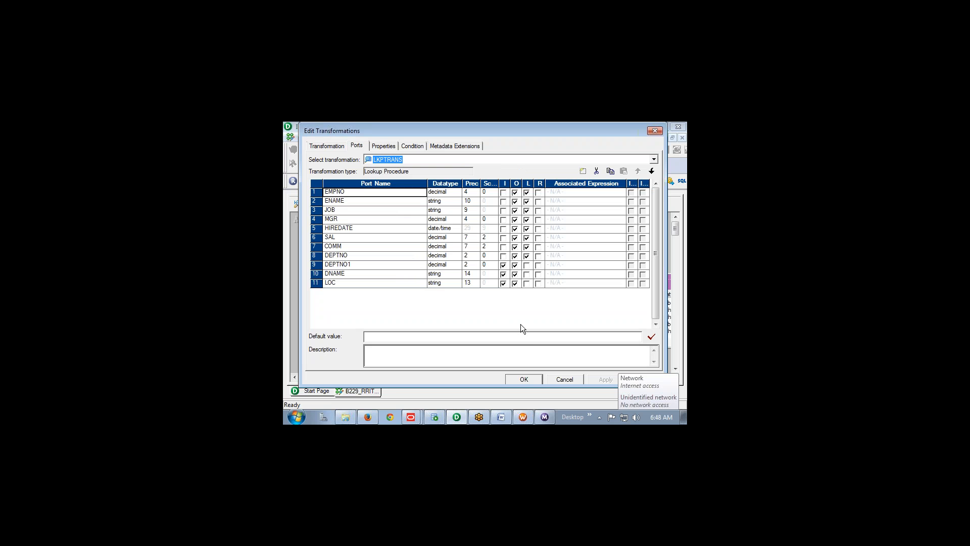
pyautogui.click(413, 146)
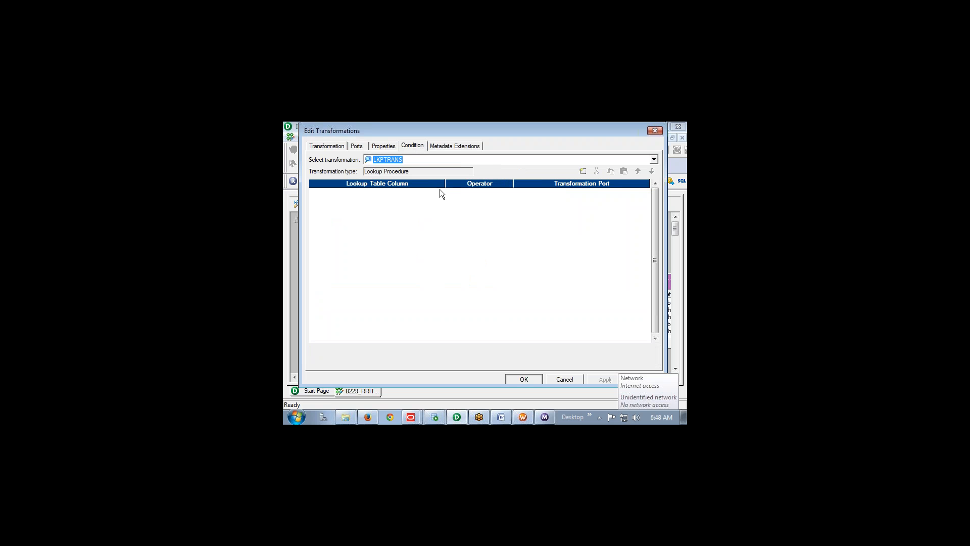
pyautogui.click(582, 171)
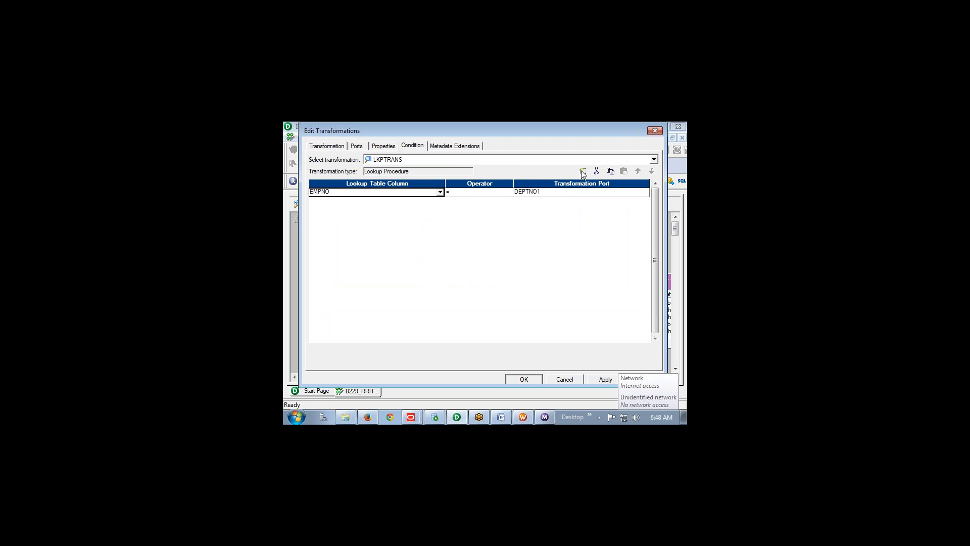
pyautogui.click(441, 192)
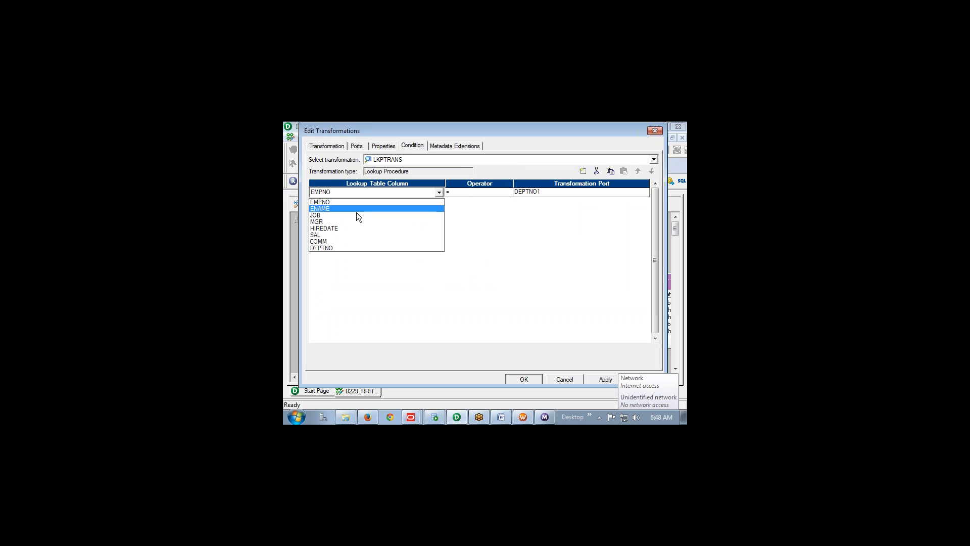
pyautogui.click(342, 249)
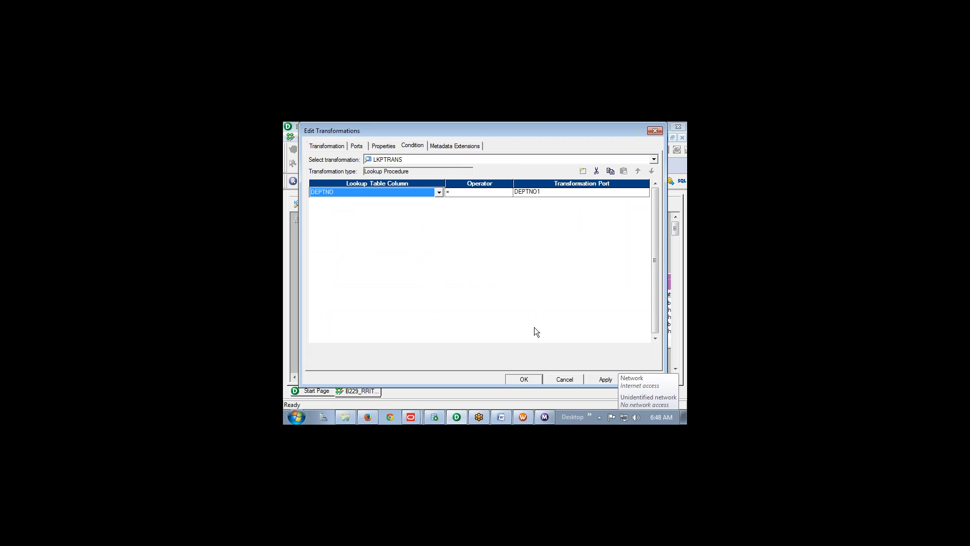
pyautogui.click(523, 378)
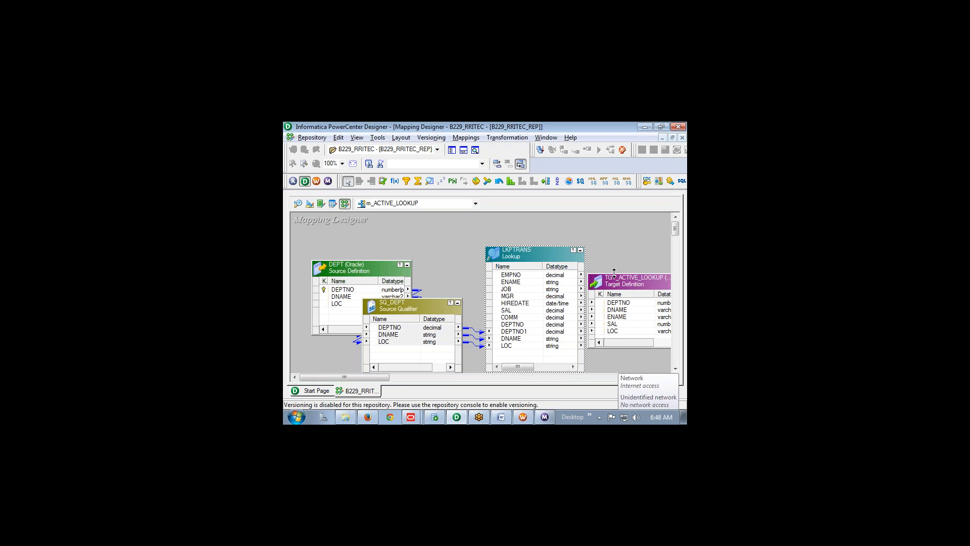
pyautogui.moveTo(614, 273); pyautogui.dragTo(614, 241)
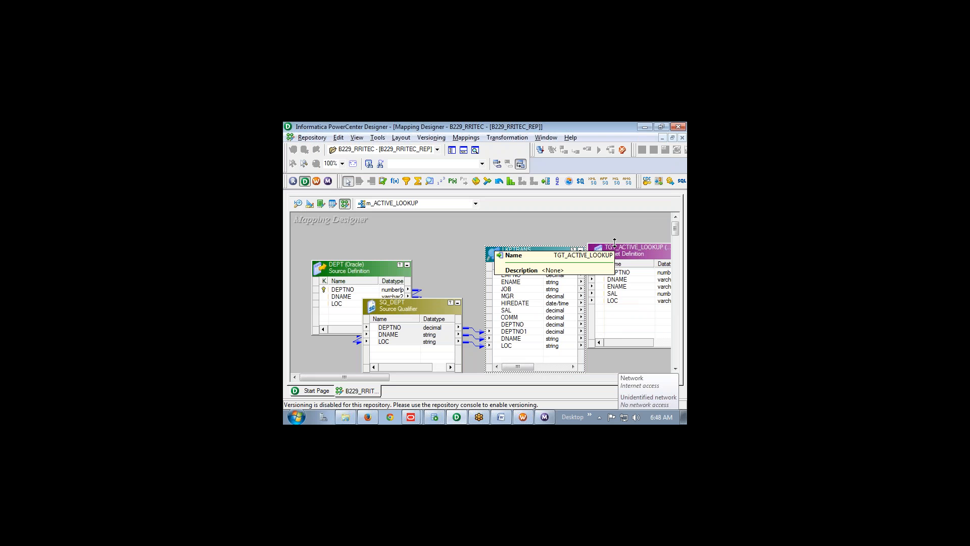
# Link LKPTRANS ports DEPTNO, DNAME, ENAME, SAL and LOC to the matching TGT_ACTIVE_LOOKUP columns
pyautogui.click(520, 325)
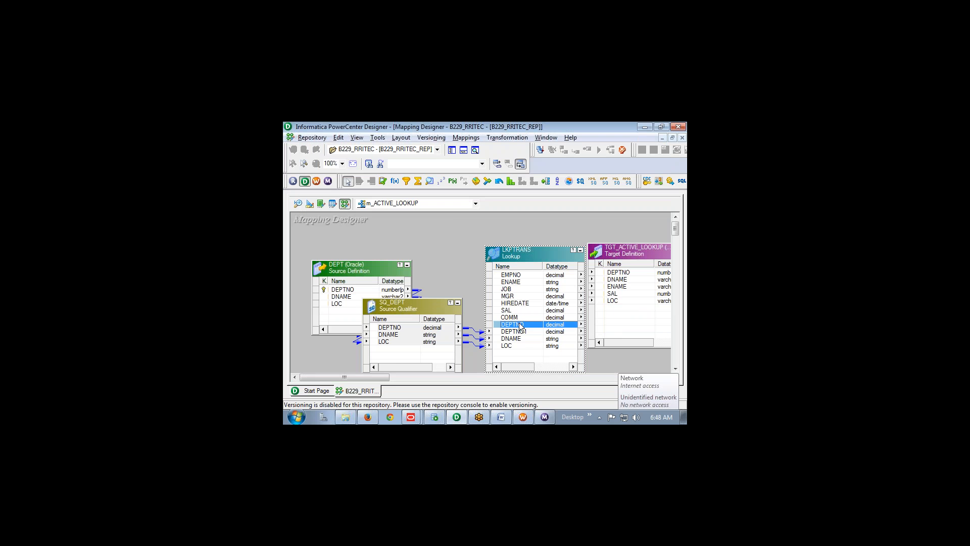
pyautogui.moveTo(521, 327); pyautogui.dragTo(613, 276)
pyautogui.moveTo(517, 339); pyautogui.dragTo(611, 283)
pyautogui.click(512, 283)
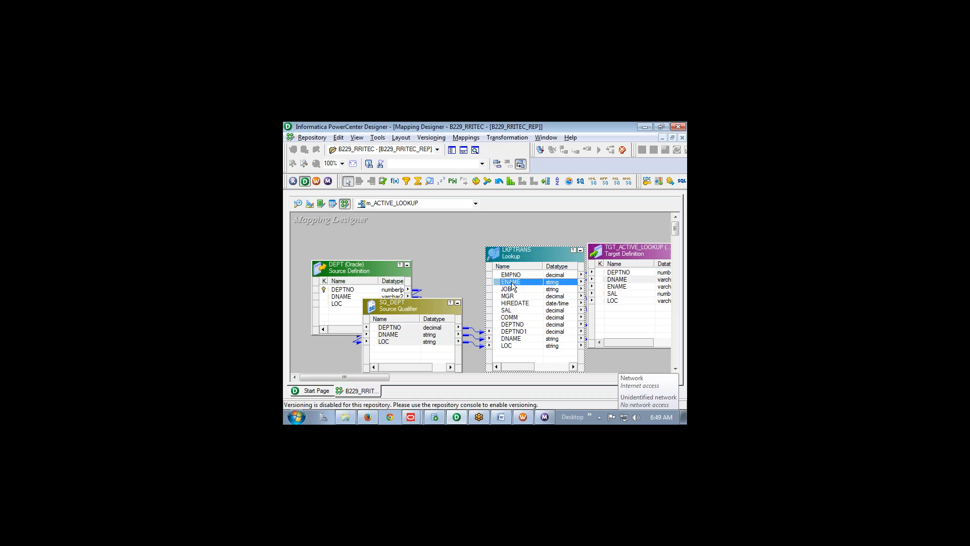
pyautogui.moveTo(512, 284); pyautogui.dragTo(612, 287)
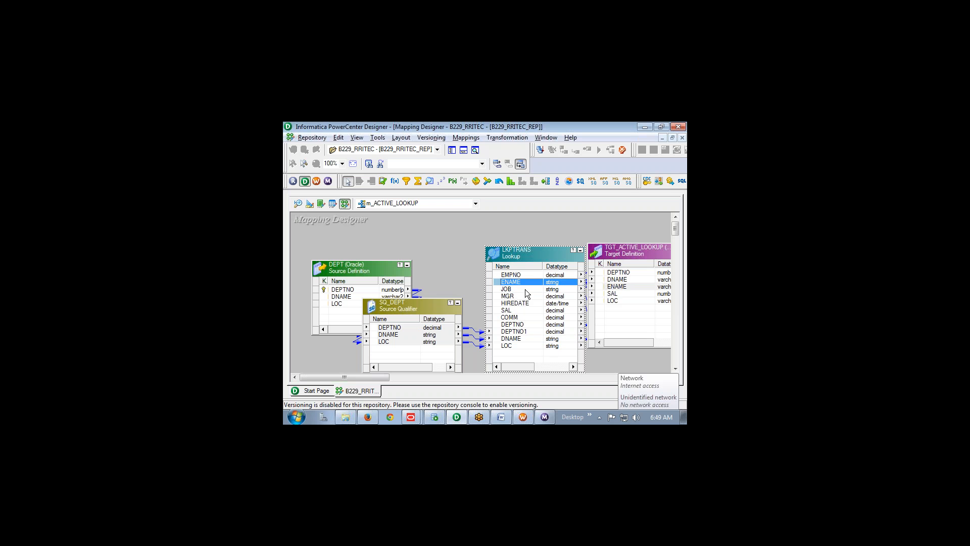
pyautogui.click(508, 310)
pyautogui.moveTo(507, 310); pyautogui.dragTo(609, 294)
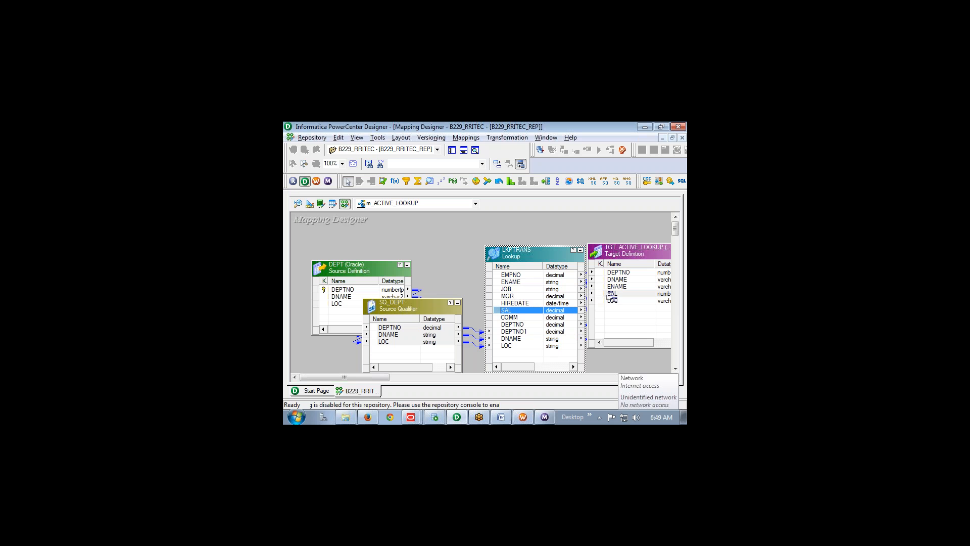
pyautogui.doubleClick(507, 346)
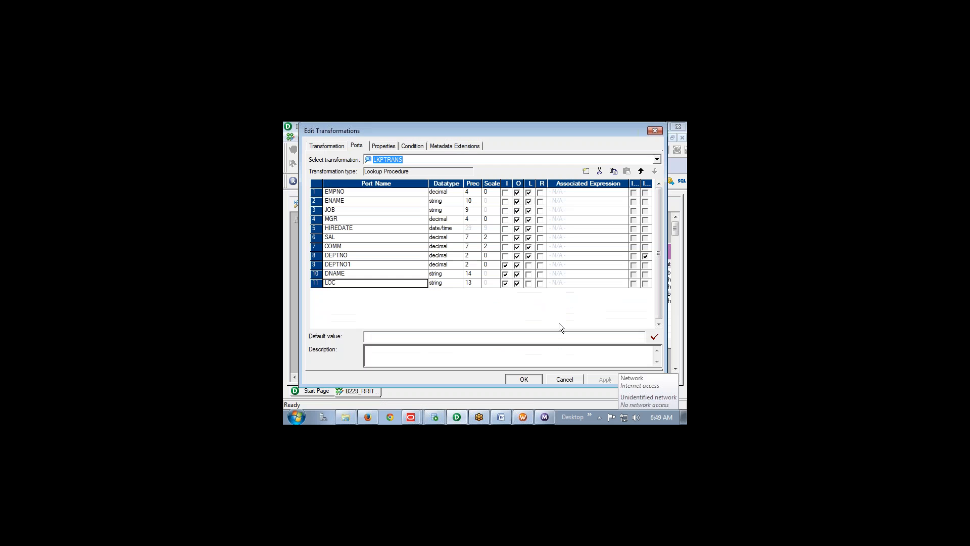
pyautogui.click(564, 379)
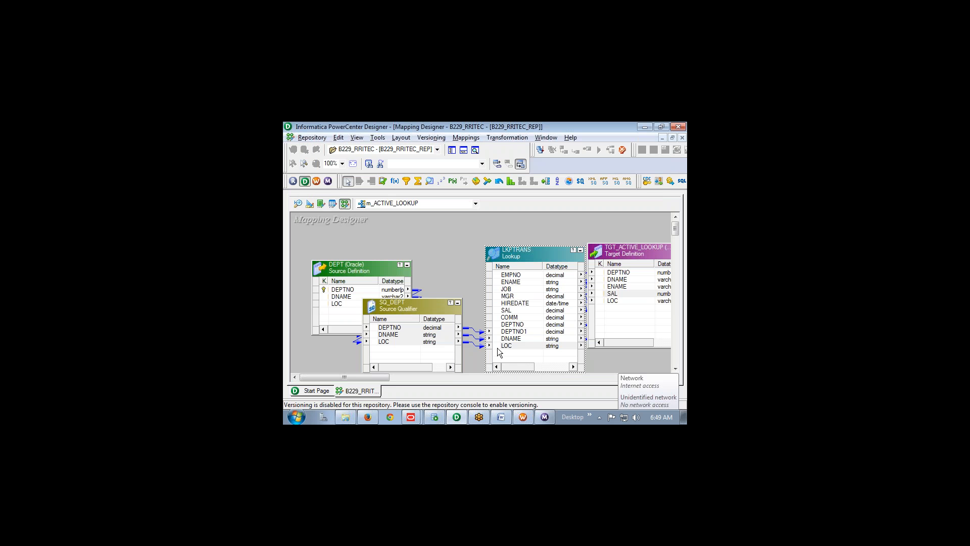
pyautogui.moveTo(498, 348); pyautogui.dragTo(605, 301)
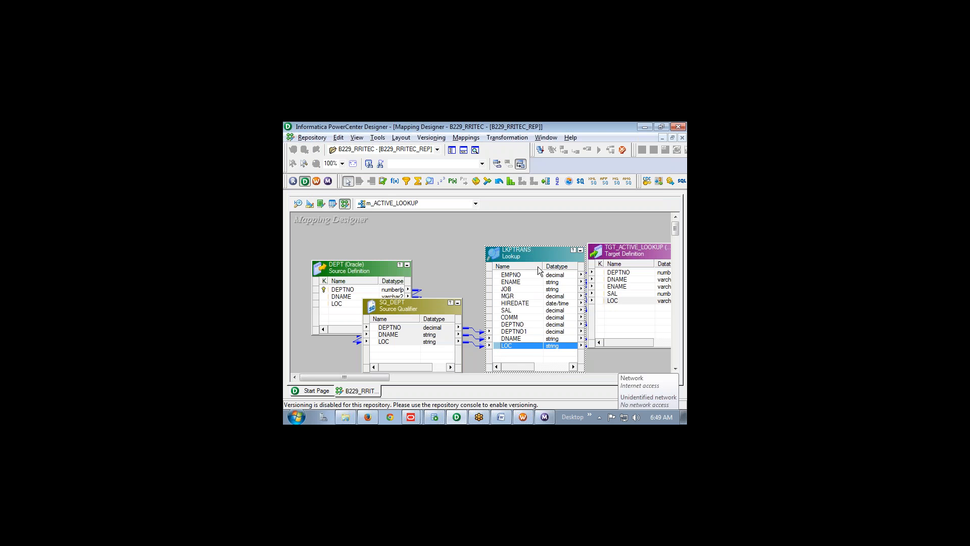
pyautogui.moveTo(539, 252); pyautogui.dragTo(525, 249)
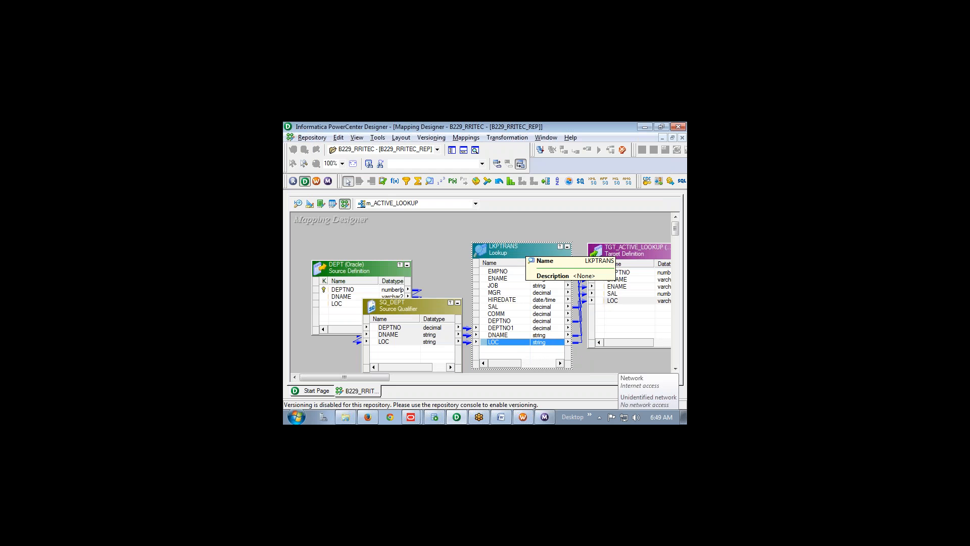
pyautogui.doubleClick(525, 250)
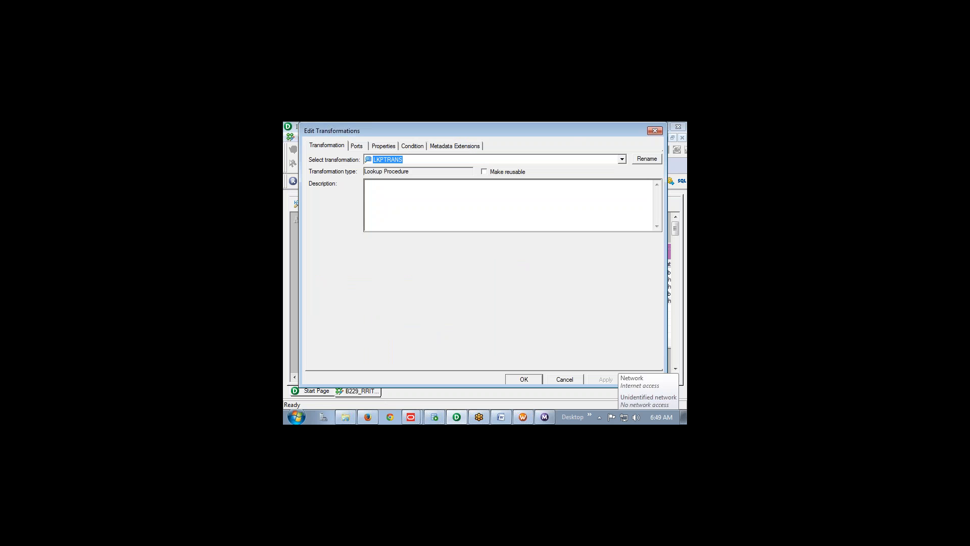
pyautogui.click(388, 145)
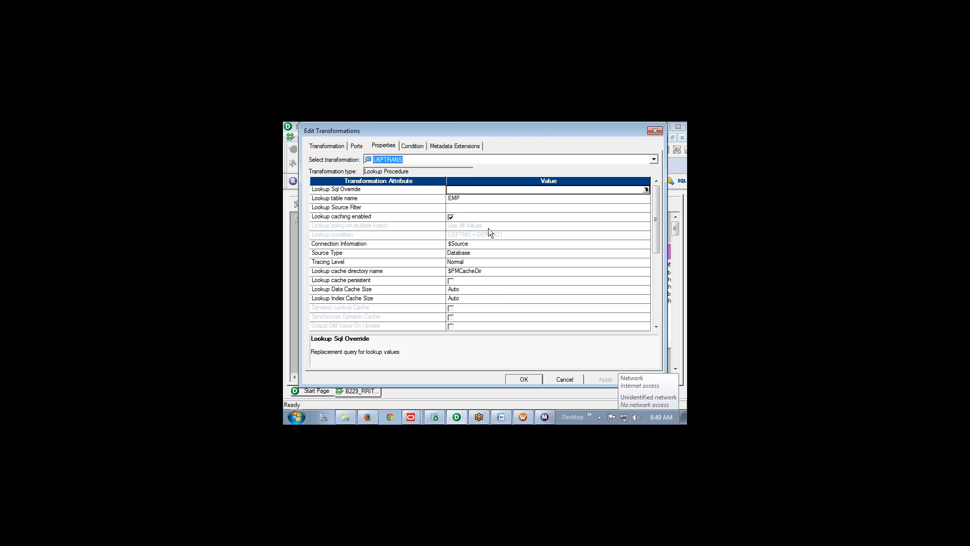
pyautogui.click(525, 377)
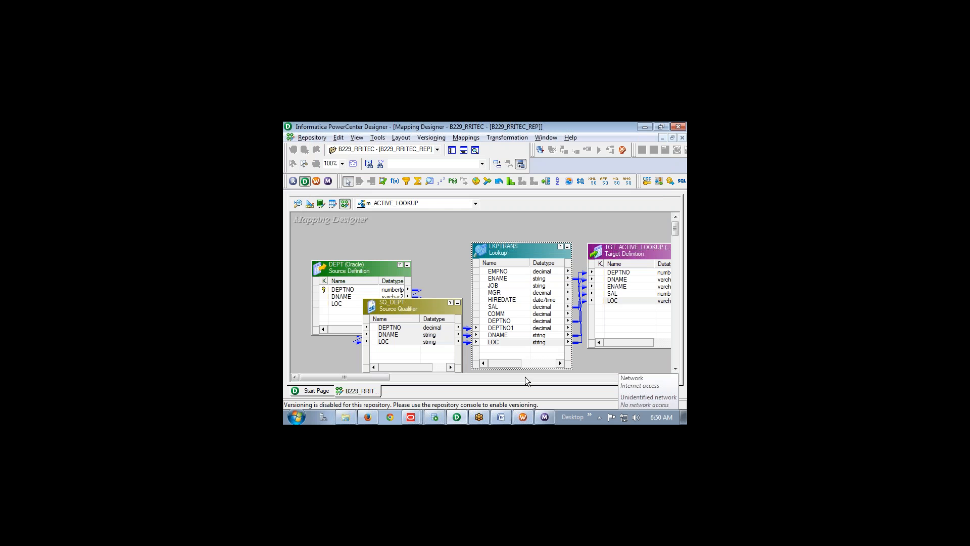
pyautogui.click(435, 203)
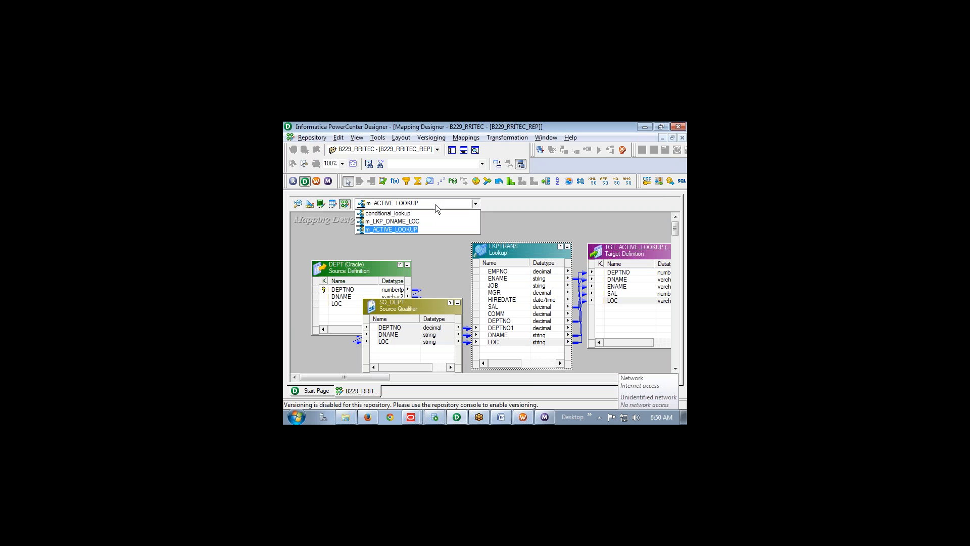
pyautogui.click(386, 221)
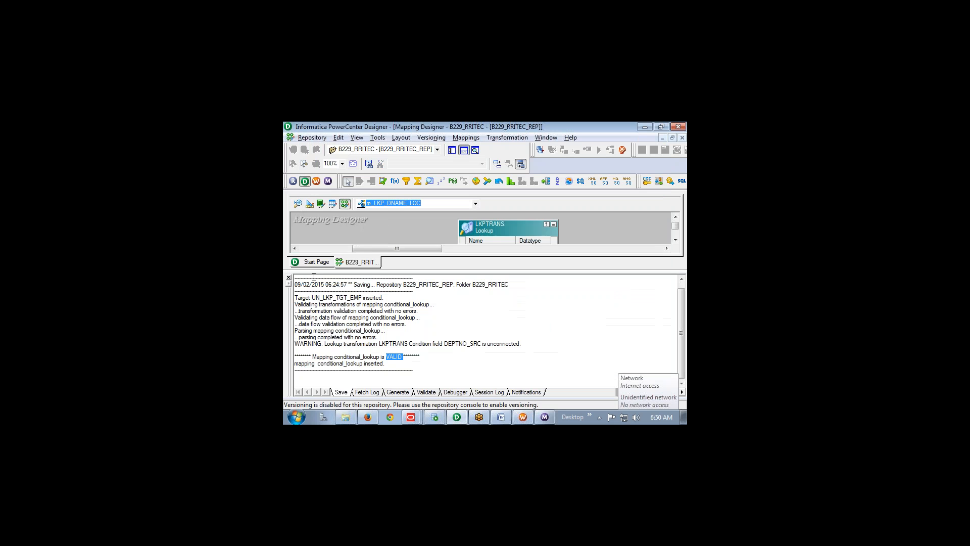
pyautogui.click(289, 277)
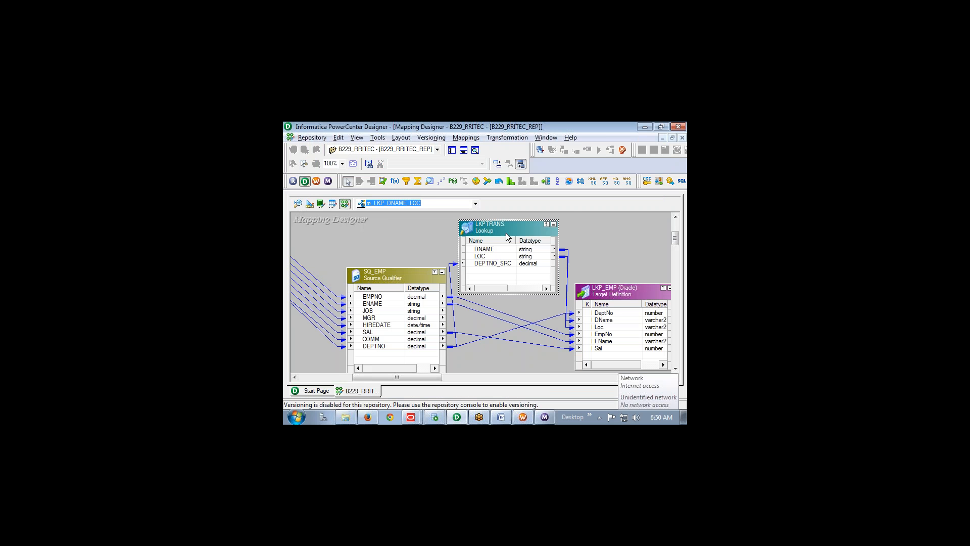
pyautogui.moveTo(520, 251)
pyautogui.mouseDown()
pyautogui.moveTo(531, 246)
pyautogui.moveTo(572, 278)
pyautogui.moveTo(596, 315)
pyautogui.mouseUp()
pyautogui.hotkey('ctrl', '2')
pyautogui.moveTo(395, 322); pyautogui.dragTo(584, 308)
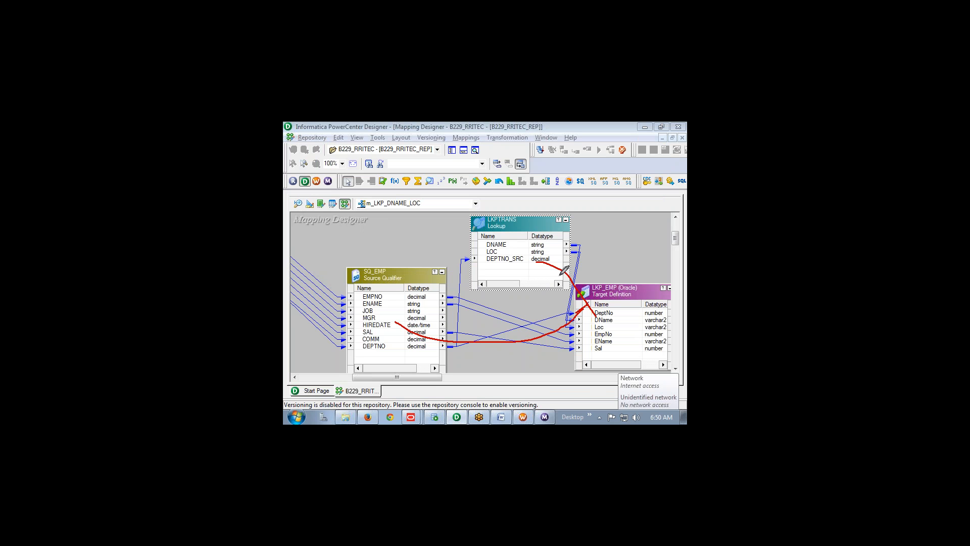
pyautogui.moveTo(518, 246); pyautogui.dragTo(521, 280)
pyautogui.moveTo(531, 247)
pyautogui.mouseDown()
pyautogui.moveTo(567, 243)
pyautogui.moveTo(566, 222)
pyautogui.mouseUp()
pyautogui.moveTo(365, 331); pyautogui.dragTo(370, 352)
pyautogui.moveTo(361, 304)
pyautogui.mouseDown()
pyautogui.moveTo(368, 352)
pyautogui.moveTo(379, 305)
pyautogui.mouseUp()
pyautogui.moveTo(400, 298)
pyautogui.mouseDown()
pyautogui.moveTo(420, 302)
pyautogui.moveTo(420, 280)
pyautogui.mouseUp()
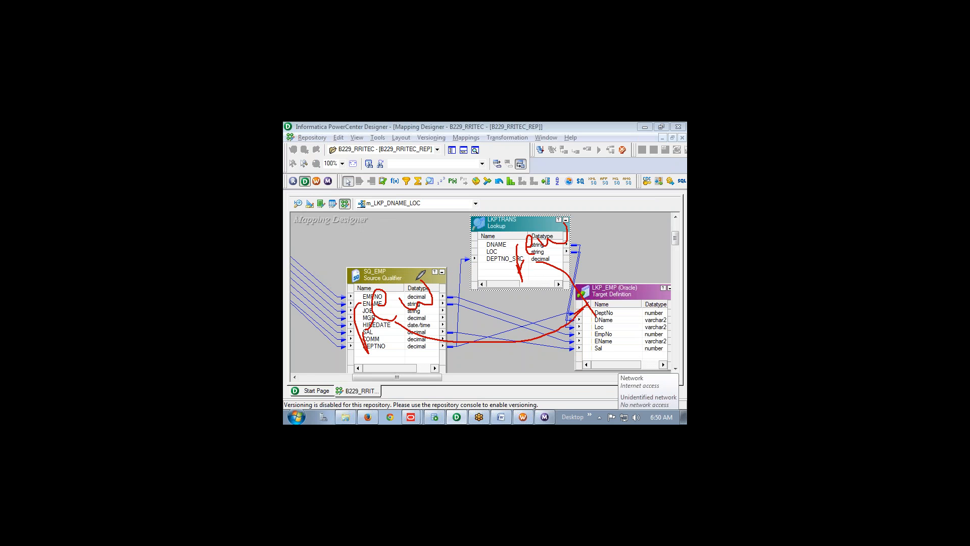
pyautogui.hotkey('alt', 'Tab')
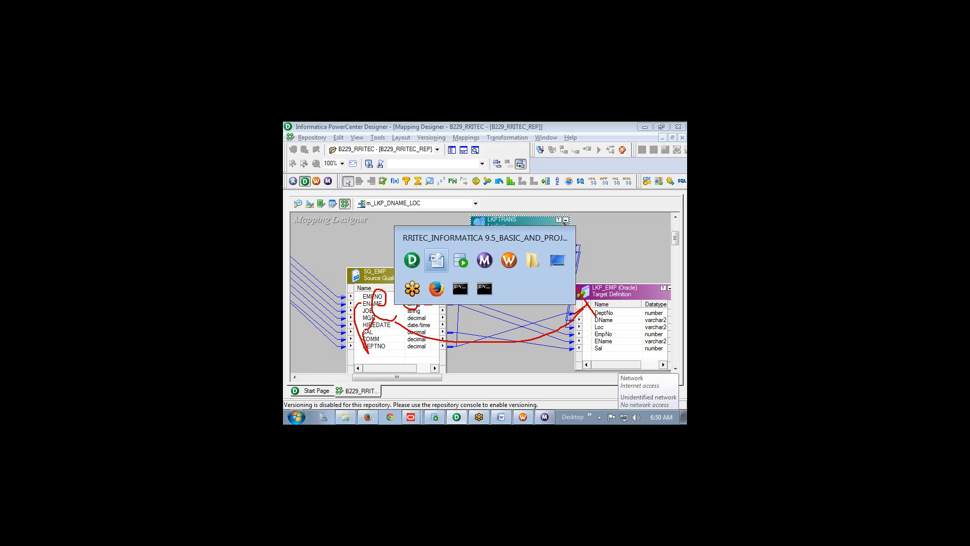
pyautogui.hotkey('alt', 'Tab')
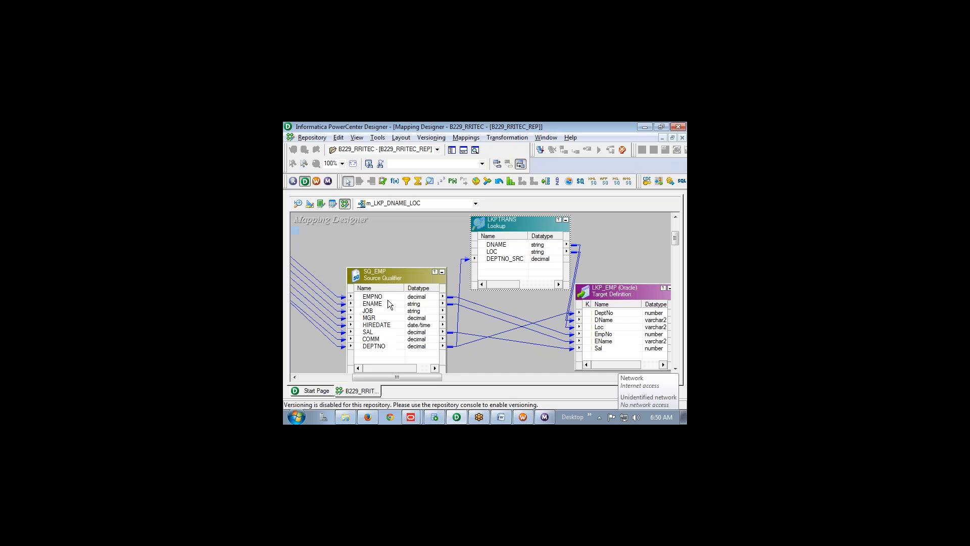
pyautogui.click(411, 203)
pyautogui.click(423, 229)
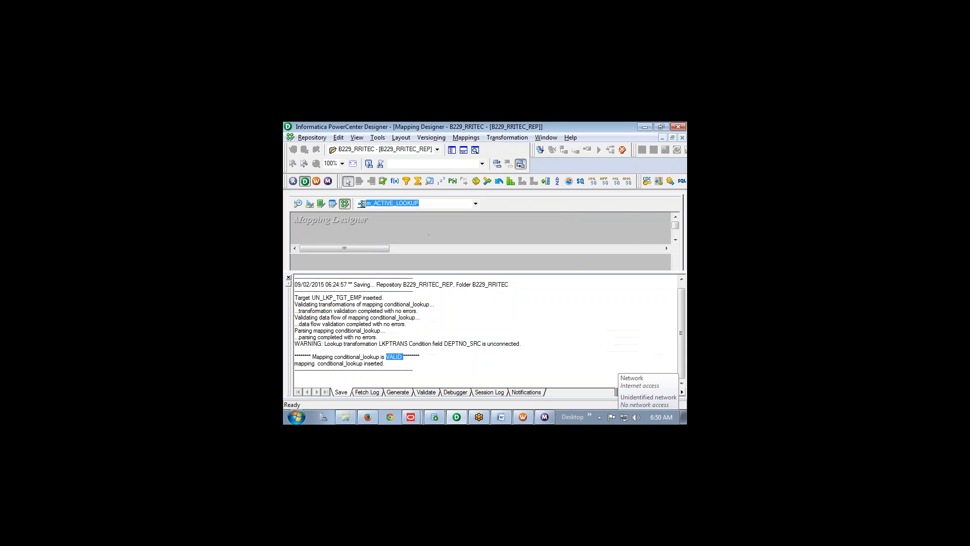
pyautogui.click(289, 277)
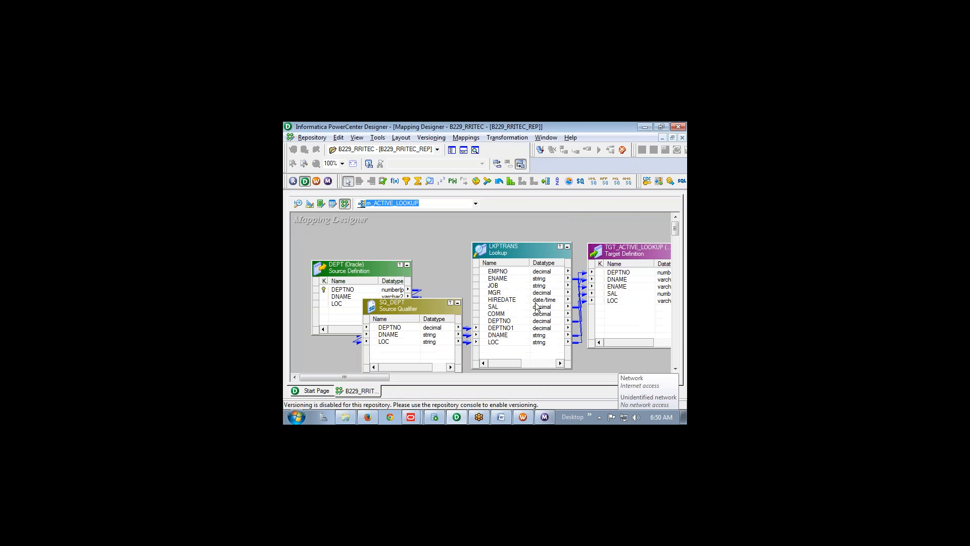
# Delete the DNAME and LOC ports from LKPTRANS, leaving DEPTNO1 as its only SQ_DEPT input
pyautogui.moveTo(524, 262); pyautogui.dragTo(536, 234)
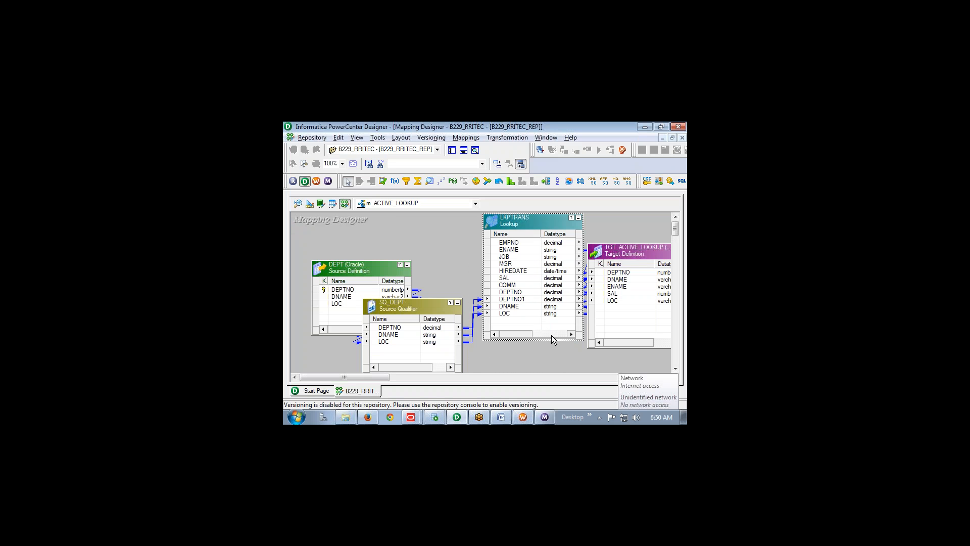
pyautogui.click(505, 314)
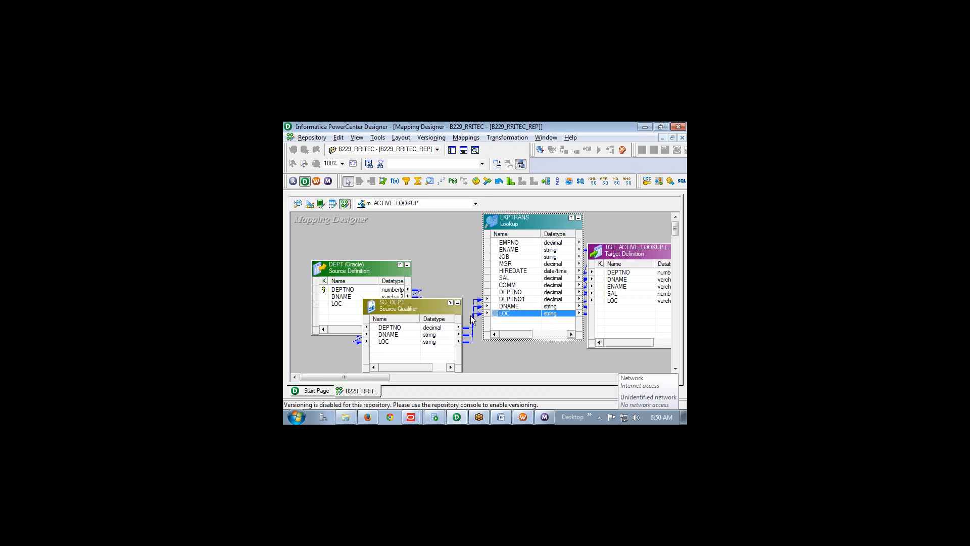
pyautogui.doubleClick(544, 221)
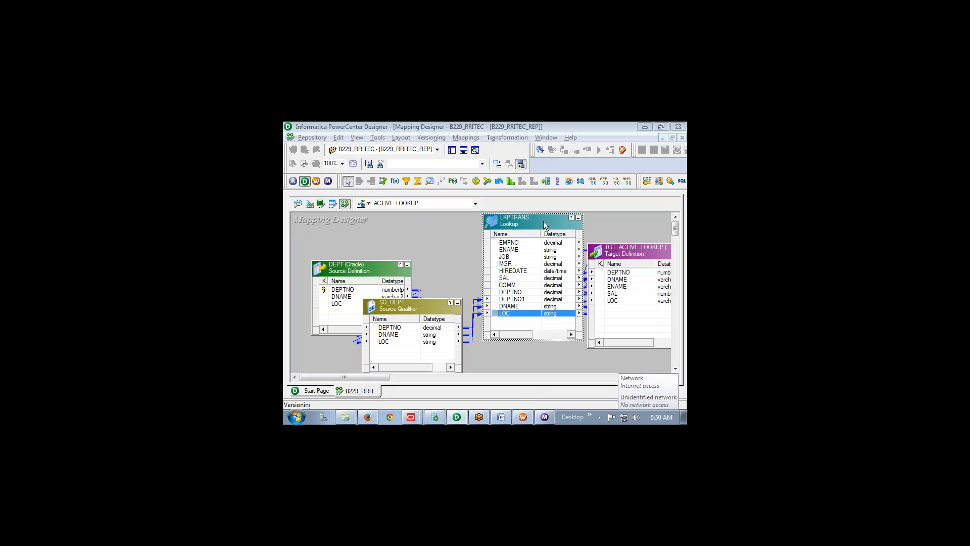
pyautogui.click(364, 148)
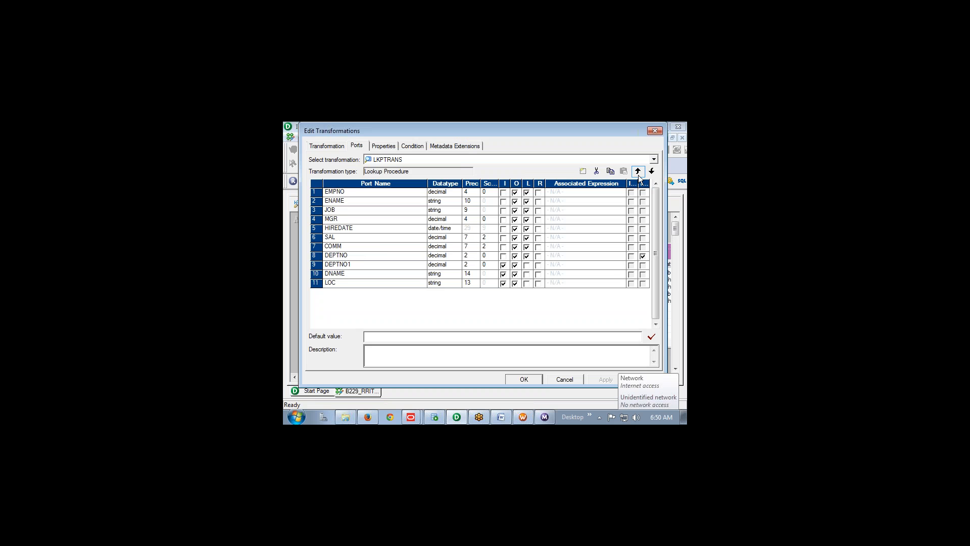
pyautogui.click(597, 171)
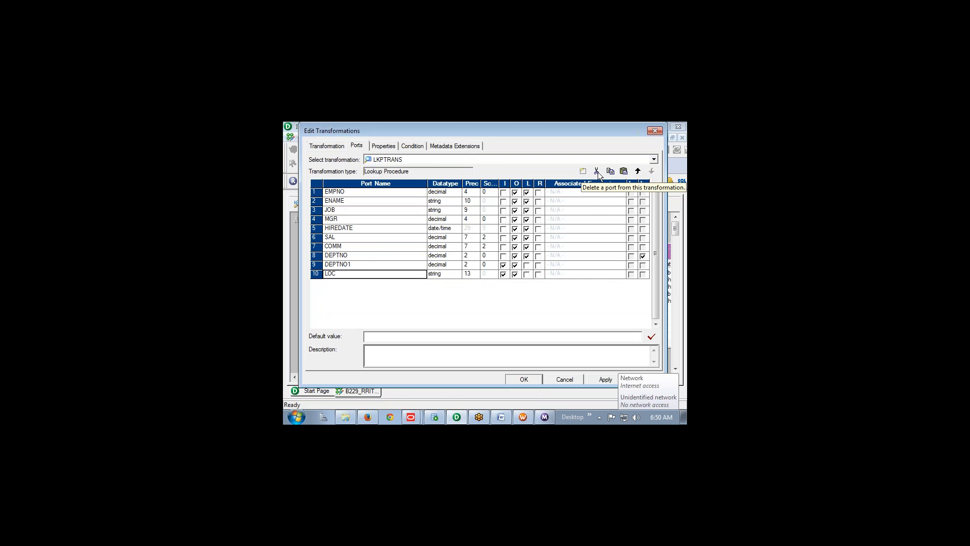
pyautogui.click(599, 172)
pyautogui.click(525, 379)
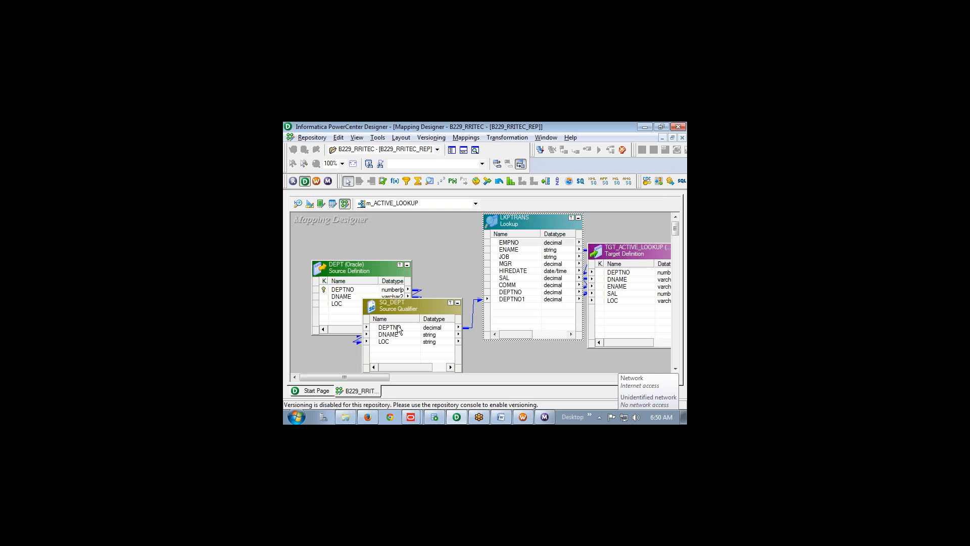
# Attempt linking SQ_DEPT's DNAME directly to the target's DNAME, which is refused as concatenating active transformations
pyautogui.moveTo(397, 334); pyautogui.dragTo(629, 280)
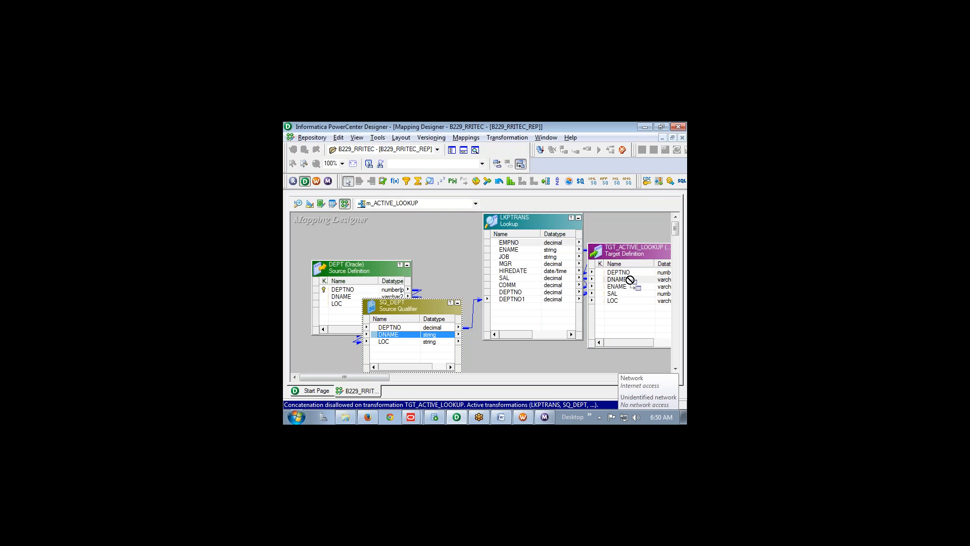
pyautogui.moveTo(630, 280); pyautogui.dragTo(631, 280)
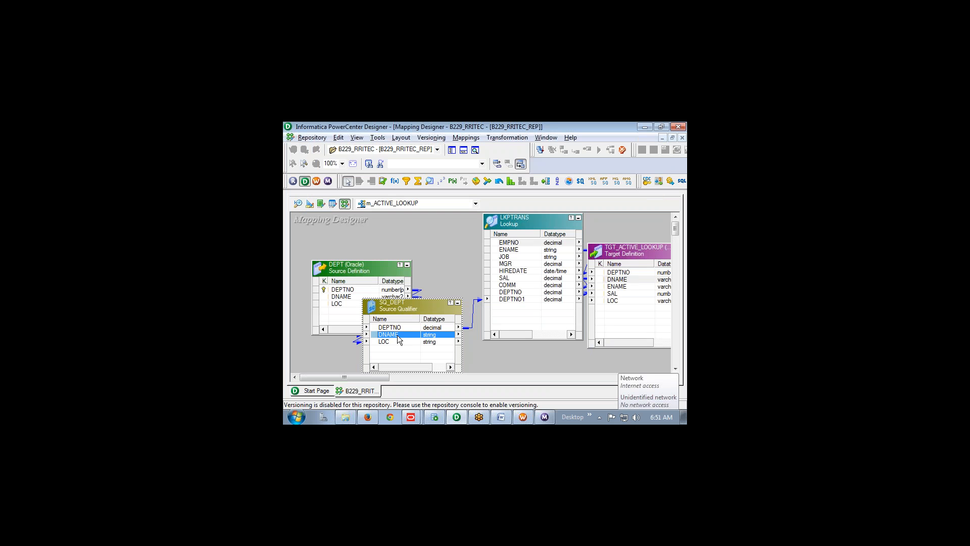
pyautogui.moveTo(399, 337); pyautogui.dragTo(624, 281)
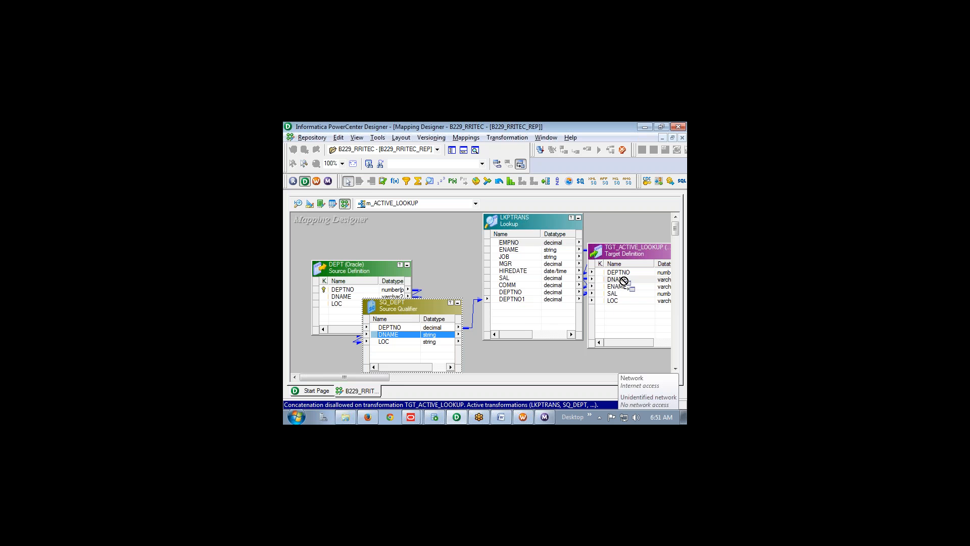
pyautogui.moveTo(624, 281); pyautogui.dragTo(624, 281)
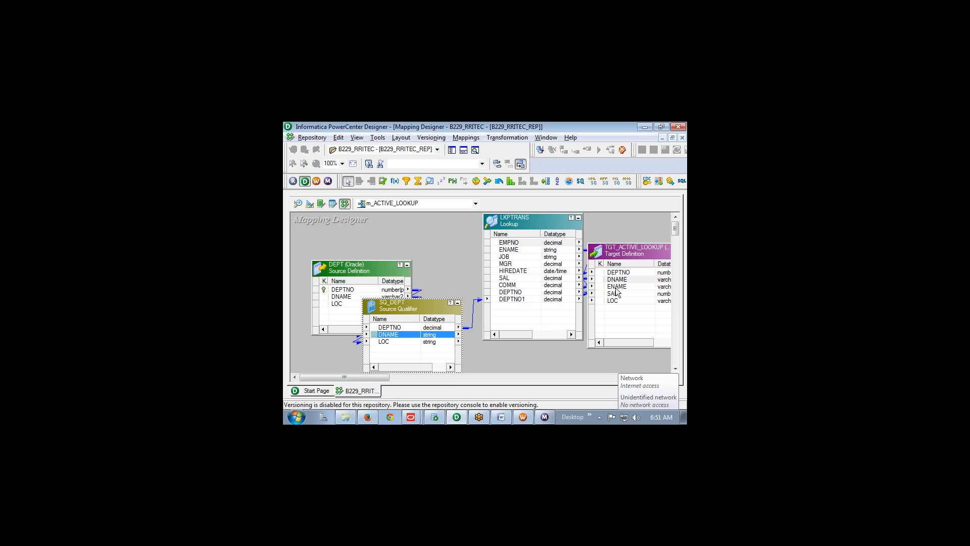
# Nudge the target slightly right and sketch explanatory marks over SQ_DEPT with the screen pen
pyautogui.moveTo(619, 251); pyautogui.dragTo(628, 249)
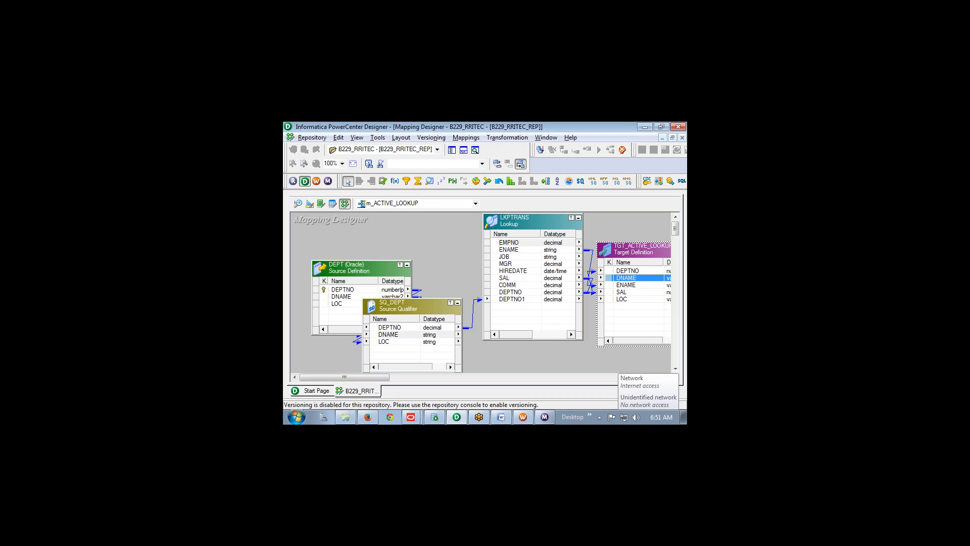
pyautogui.click(566, 402)
pyautogui.moveTo(404, 330)
pyautogui.mouseDown()
pyautogui.moveTo(406, 347)
pyautogui.moveTo(411, 337)
pyautogui.moveTo(431, 338)
pyautogui.mouseUp()
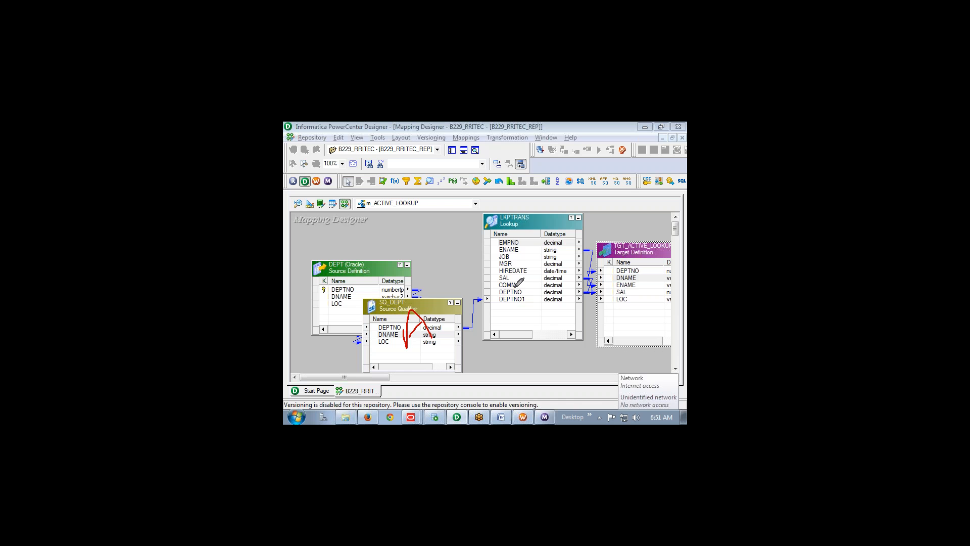
pyautogui.moveTo(514, 288)
pyautogui.mouseDown()
pyautogui.moveTo(539, 268)
pyautogui.moveTo(542, 284)
pyautogui.mouseUp()
pyautogui.moveTo(511, 277); pyautogui.dragTo(527, 265)
pyautogui.moveTo(359, 255)
pyautogui.mouseDown()
pyautogui.moveTo(365, 217)
pyautogui.moveTo(384, 251)
pyautogui.mouseUp()
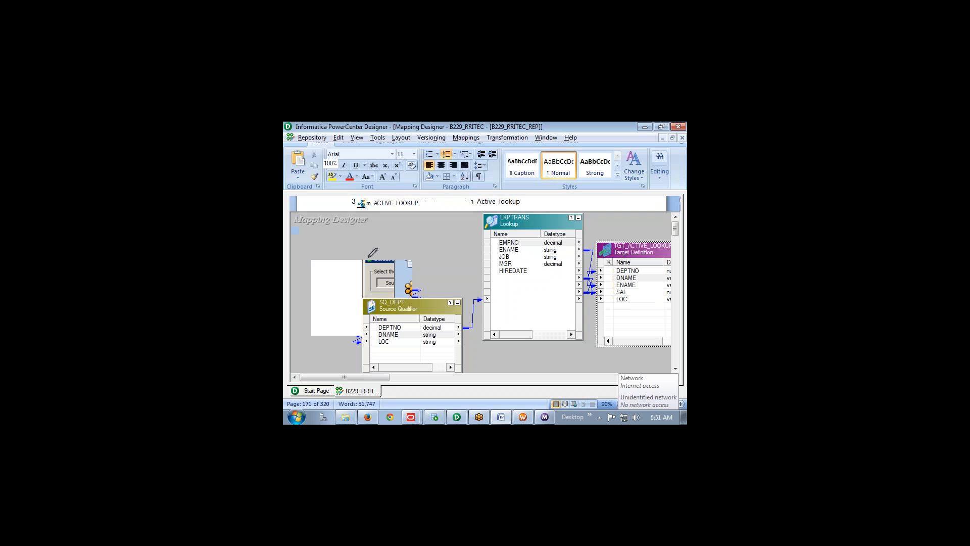
pyautogui.moveTo(366, 222)
pyautogui.mouseDown()
pyautogui.moveTo(367, 244)
pyautogui.moveTo(377, 228)
pyautogui.mouseUp()
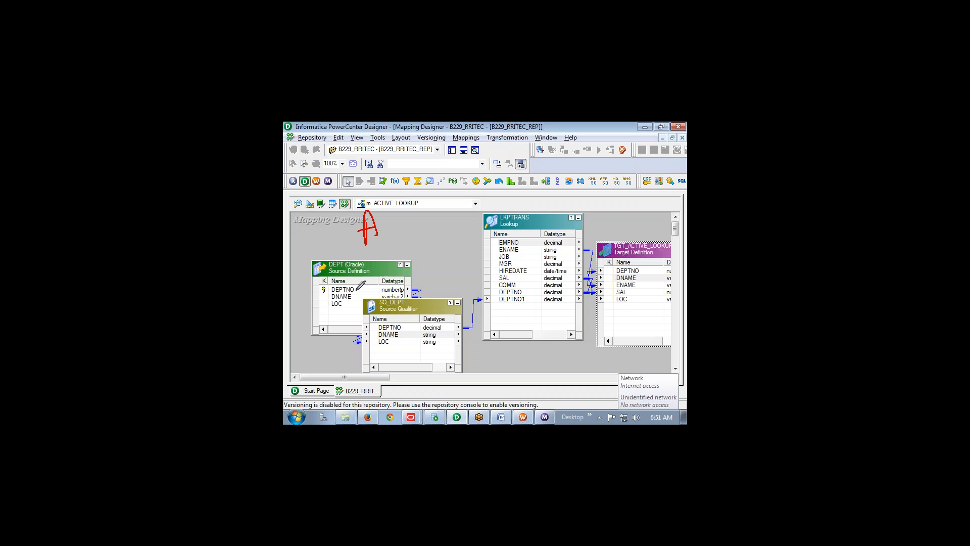
pyautogui.moveTo(352, 327)
pyautogui.mouseDown()
pyautogui.moveTo(353, 294)
pyautogui.moveTo(384, 323)
pyautogui.mouseUp()
pyautogui.moveTo(382, 217)
pyautogui.mouseDown()
pyautogui.moveTo(472, 225)
pyautogui.moveTo(350, 315)
pyautogui.mouseUp()
pyautogui.moveTo(499, 206); pyautogui.dragTo(504, 251)
pyautogui.moveTo(518, 194)
pyautogui.mouseDown()
pyautogui.moveTo(483, 224)
pyautogui.moveTo(531, 222)
pyautogui.moveTo(565, 178)
pyautogui.moveTo(578, 209)
pyautogui.mouseUp()
pyautogui.moveTo(443, 265); pyautogui.dragTo(514, 299)
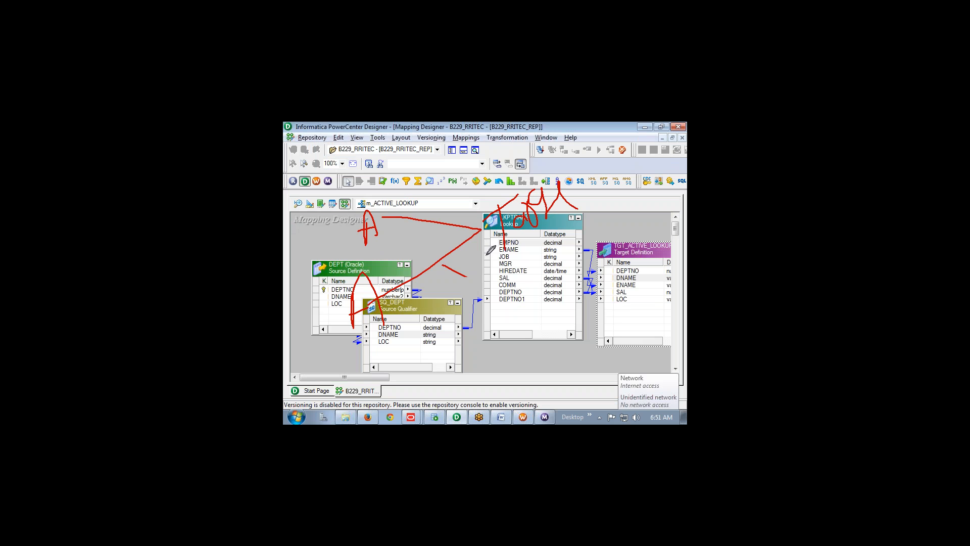
pyautogui.moveTo(485, 255); pyautogui.dragTo(394, 388)
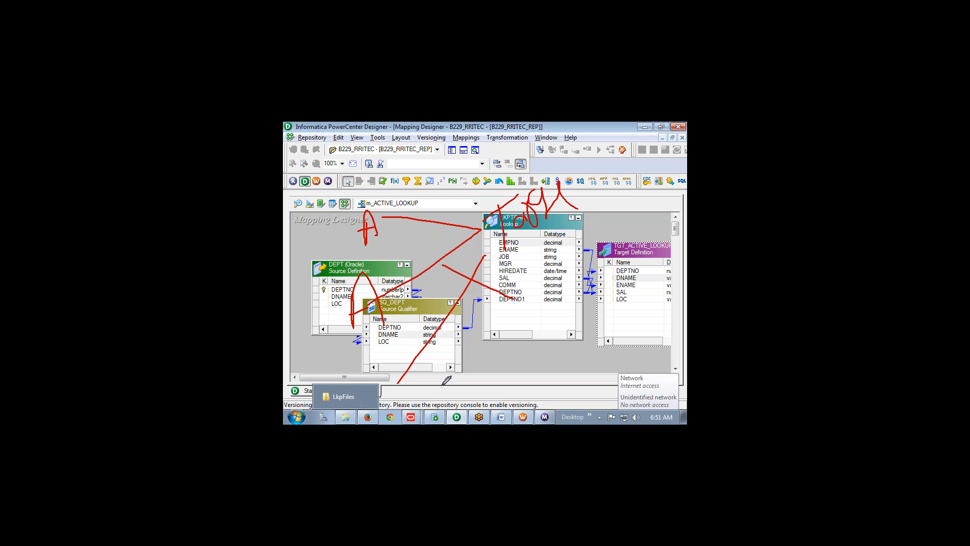
pyautogui.moveTo(472, 360)
pyautogui.mouseDown()
pyautogui.moveTo(476, 336)
pyautogui.moveTo(491, 348)
pyautogui.moveTo(500, 399)
pyautogui.moveTo(501, 380)
pyautogui.mouseUp()
pyautogui.moveTo(502, 346); pyautogui.dragTo(520, 373)
pyautogui.moveTo(583, 310); pyautogui.dragTo(589, 329)
pyautogui.moveTo(589, 310); pyautogui.dragTo(581, 318)
pyautogui.moveTo(568, 359); pyautogui.dragTo(575, 374)
pyautogui.moveTo(574, 374); pyautogui.dragTo(609, 323)
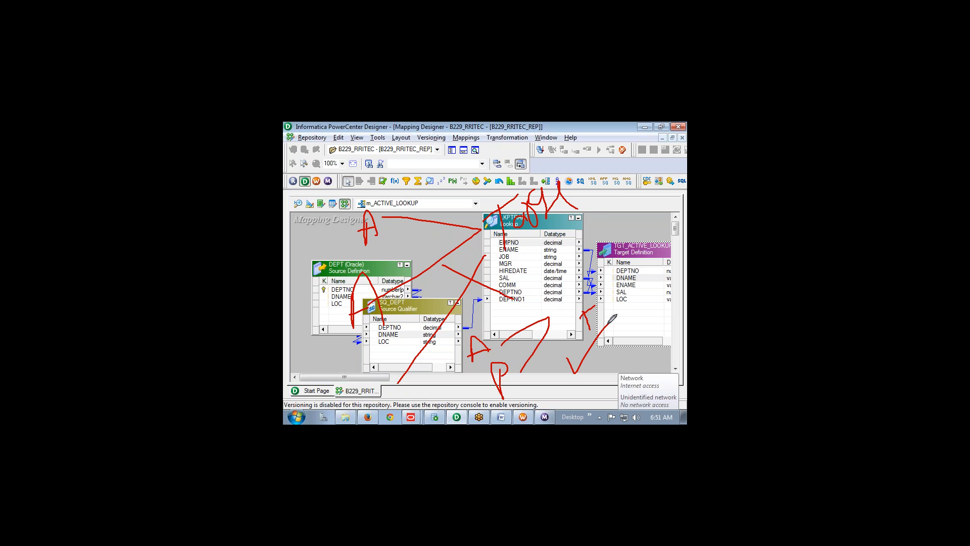
pyautogui.press('Escape')
pyautogui.hotkey('alt', 'Tab')
pyautogui.hotkey('alt', 'Tab')
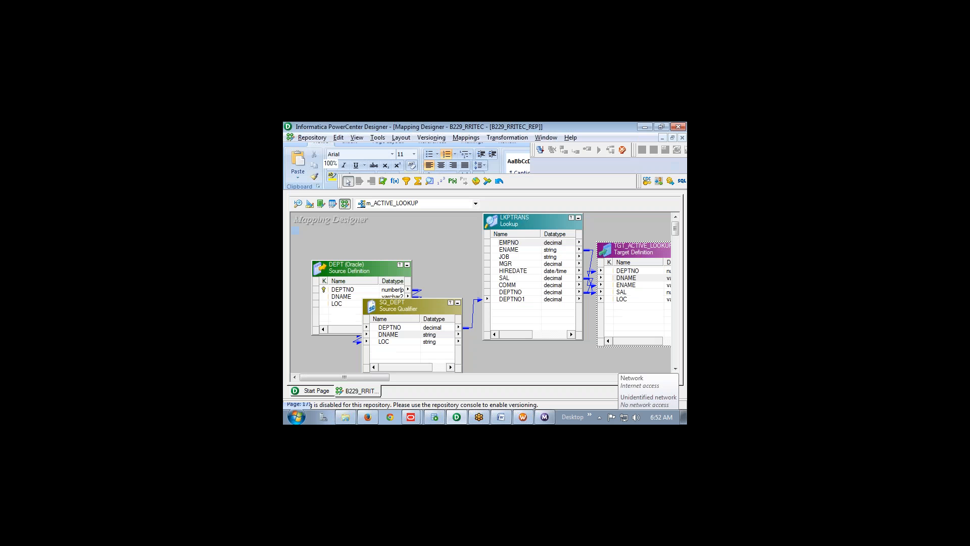
# Mark up SQ_DEPT's ports, then copy its DNAME and LOC ports into LKPTRANS
pyautogui.click(572, 402)
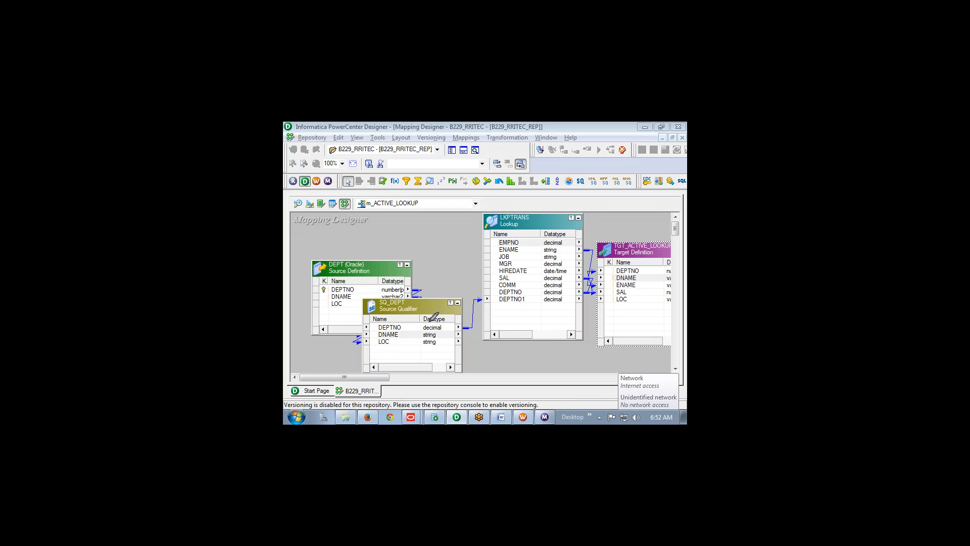
pyautogui.moveTo(395, 303)
pyautogui.mouseDown()
pyautogui.moveTo(395, 320)
pyautogui.moveTo(422, 317)
pyautogui.moveTo(406, 313)
pyautogui.mouseUp()
pyautogui.moveTo(393, 336); pyautogui.dragTo(628, 279)
pyautogui.click(511, 306)
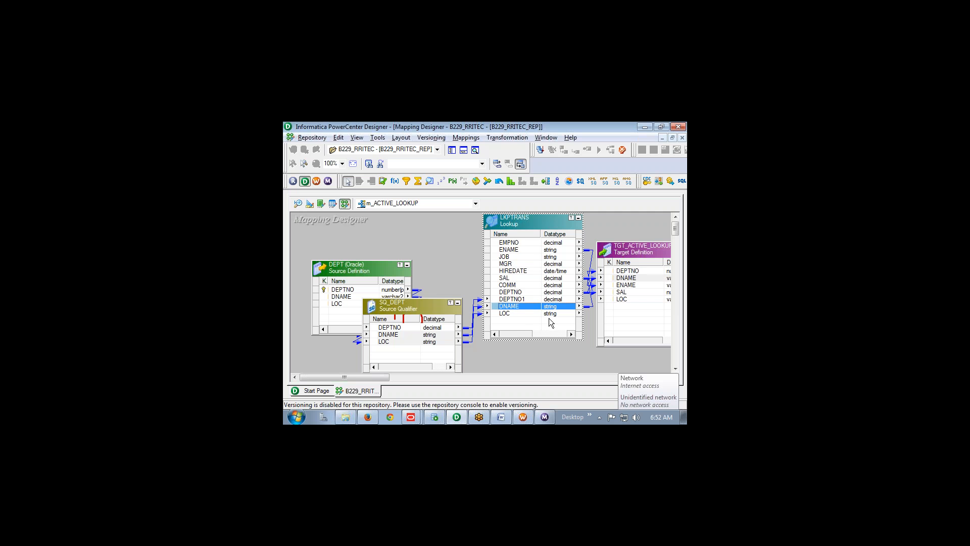
# Link LKPTRANS's LOC to the target's LOC, save the valid mapping, and switch to Workflow Manager
pyautogui.click(502, 314)
pyautogui.moveTo(502, 314); pyautogui.dragTo(622, 299)
pyautogui.hotkey('ctrl', 's')
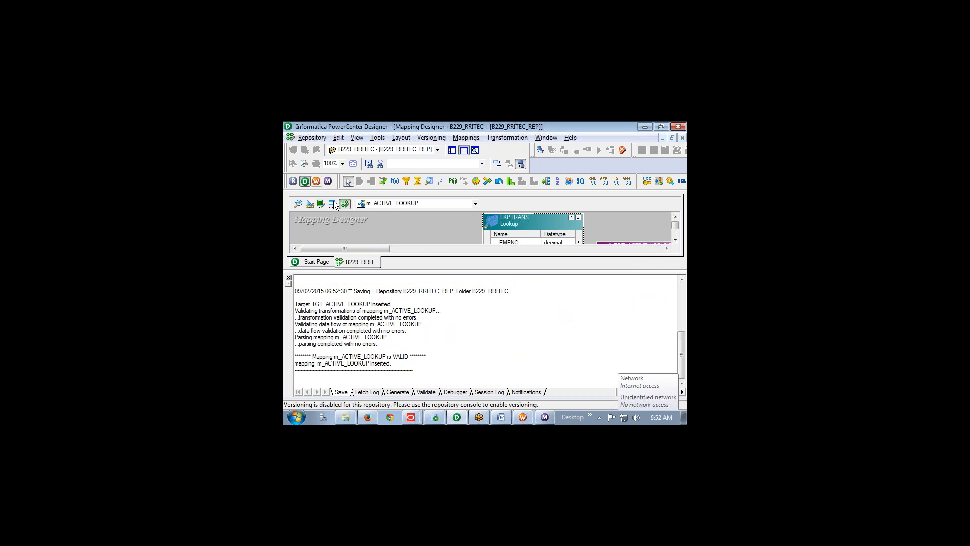
pyautogui.click(524, 417)
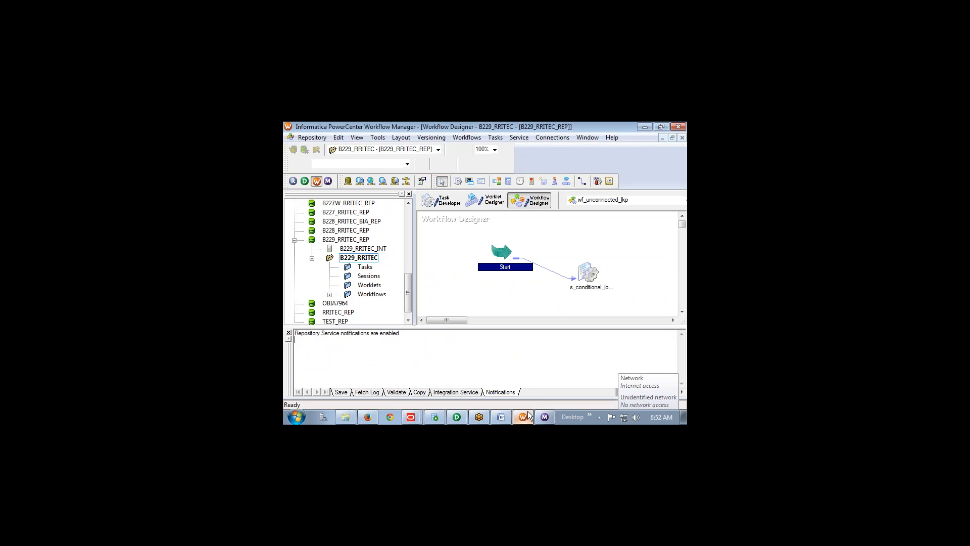
# Create a new workflow named wf_ACTIVE_LOOKUP
pyautogui.click(478, 139)
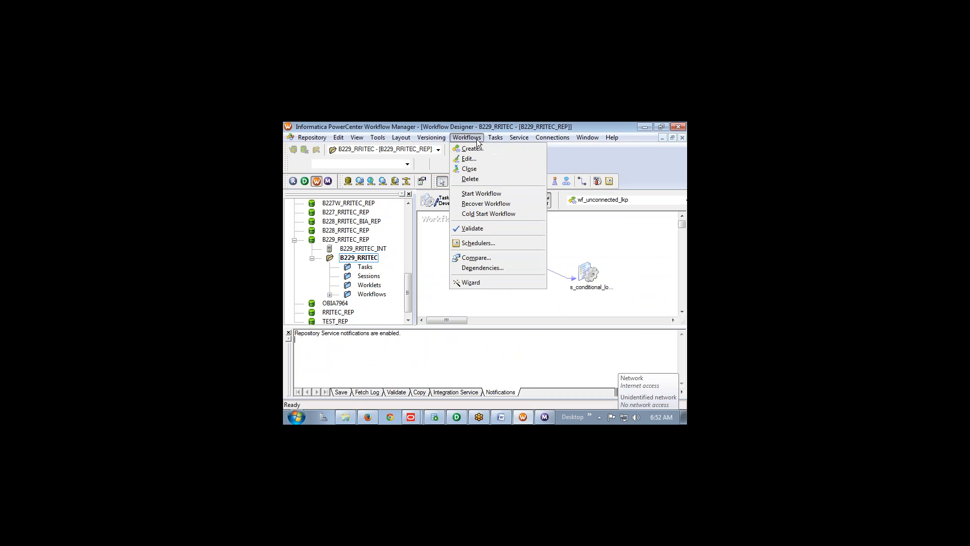
pyautogui.click(477, 148)
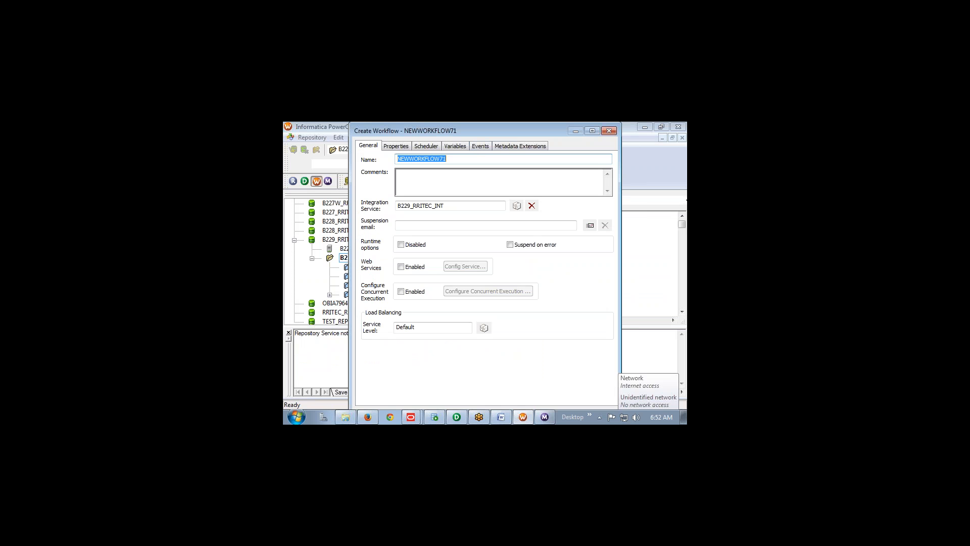
pyautogui.write('wf_ACTIVE_LOOKUP')
pyautogui.press('Return')
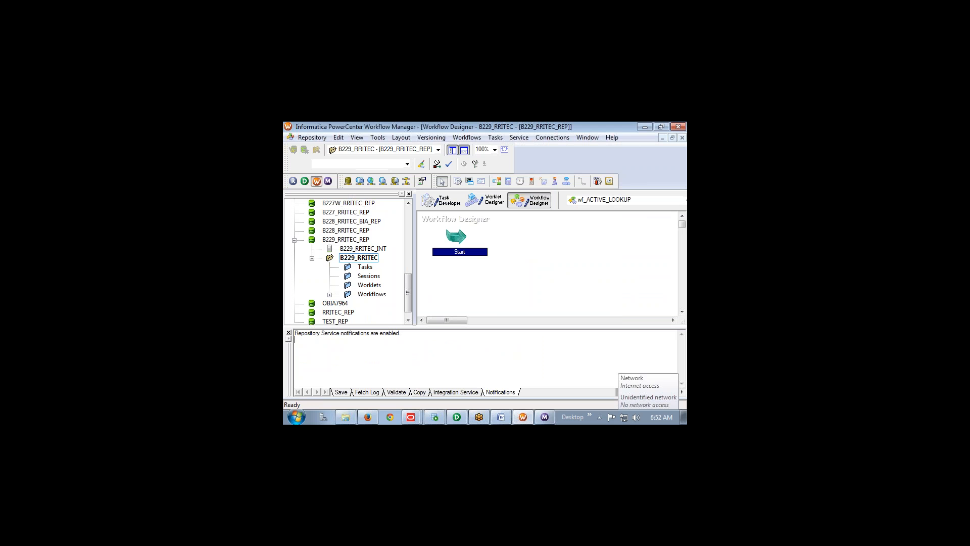
# Add a session to the workflow that runs the m_ACTIVE_LOOKUP mapping
pyautogui.click(458, 182)
pyautogui.click(550, 258)
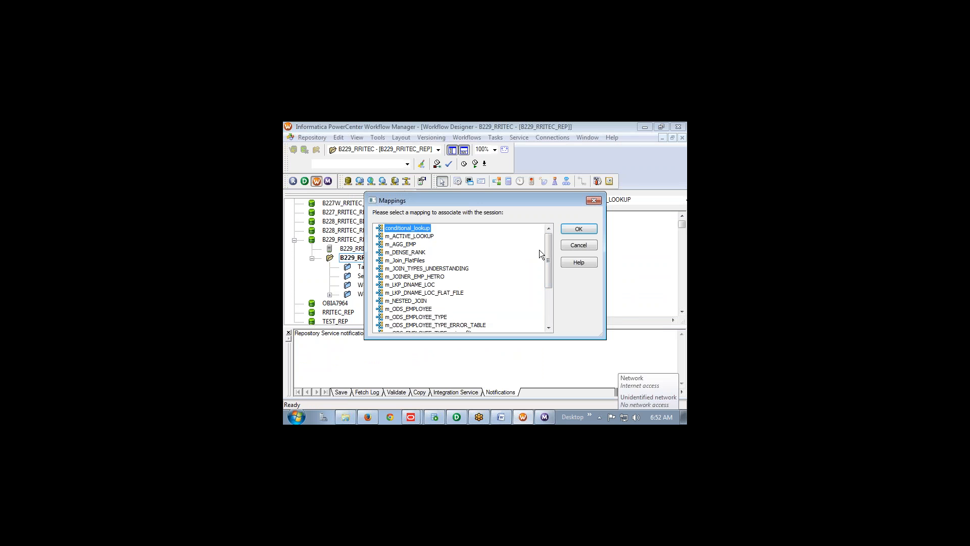
pyautogui.click(424, 236)
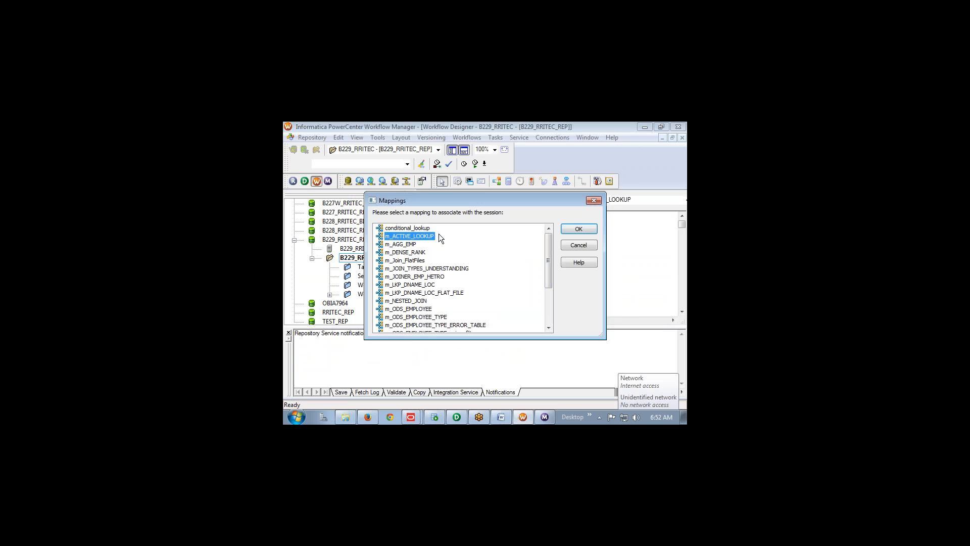
pyautogui.click(567, 231)
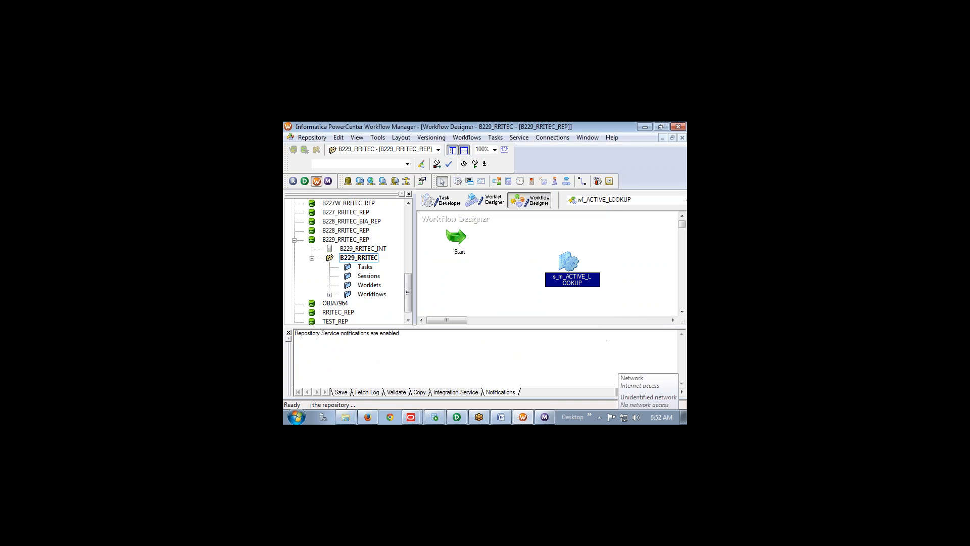
# In the session's Mapping settings, set the TGT_ACTIVE_LOOKUP target connection to B229TDBU_TARGET
pyautogui.doubleClick(568, 263)
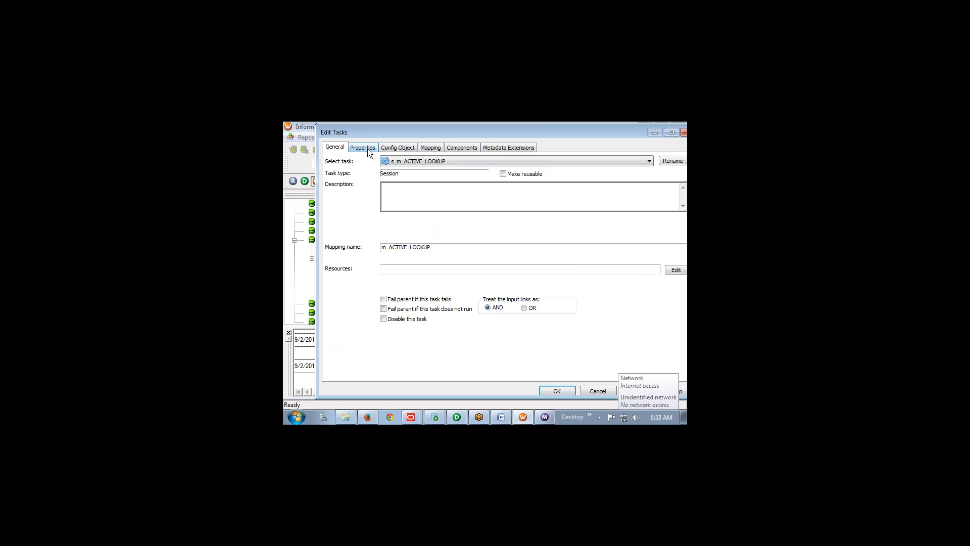
pyautogui.click(426, 150)
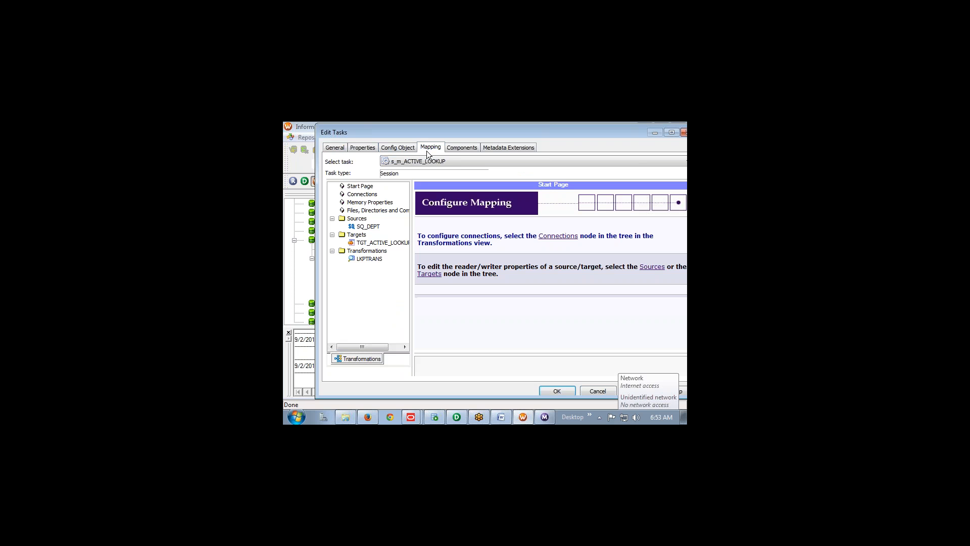
pyautogui.click(368, 227)
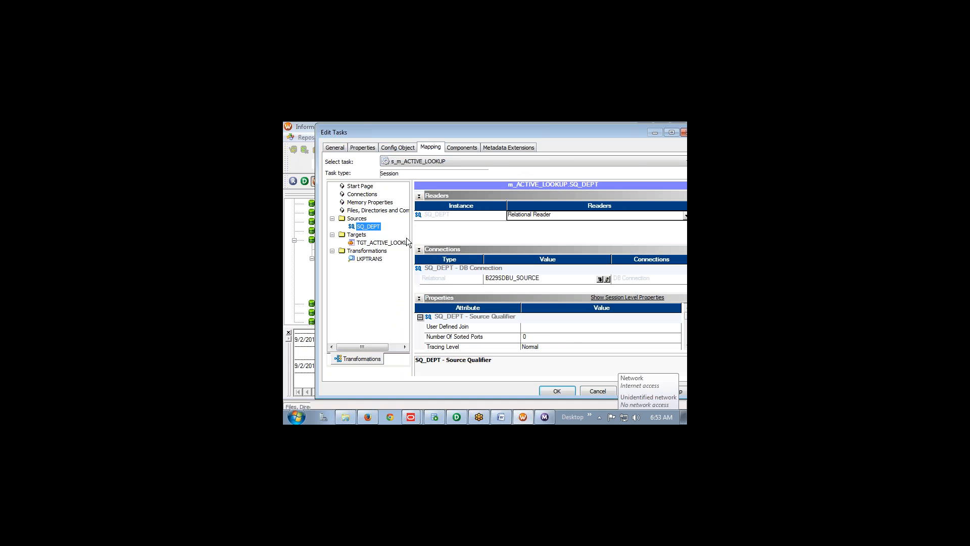
pyautogui.click(381, 243)
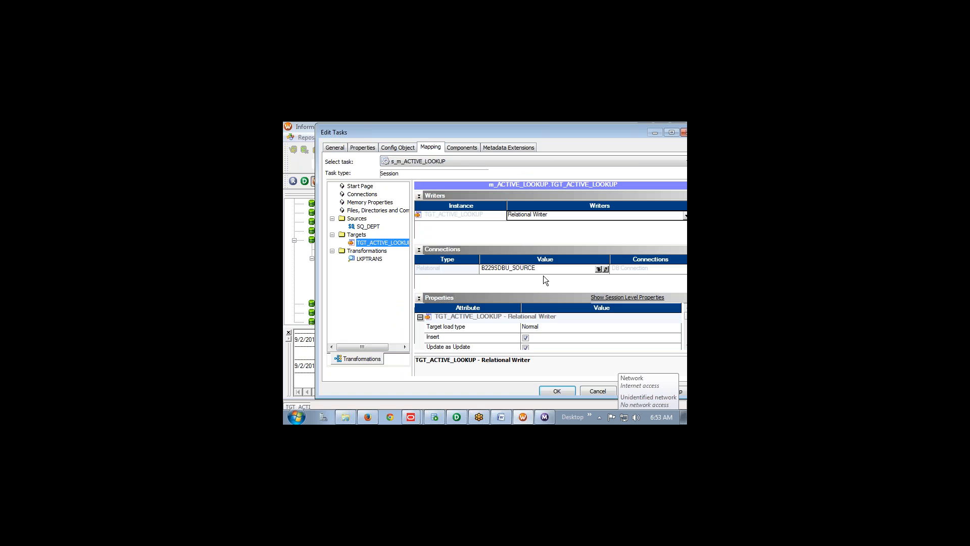
pyautogui.click(597, 269)
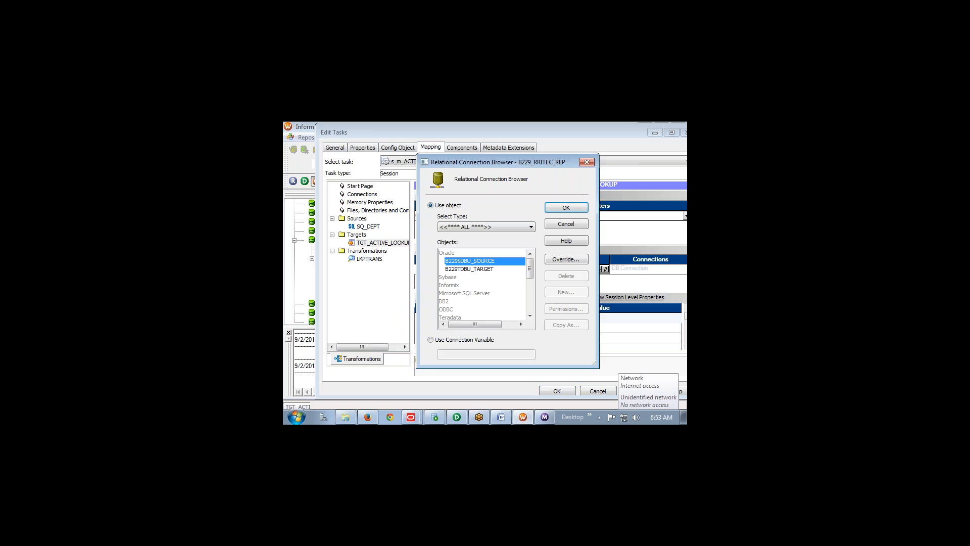
pyautogui.click(487, 269)
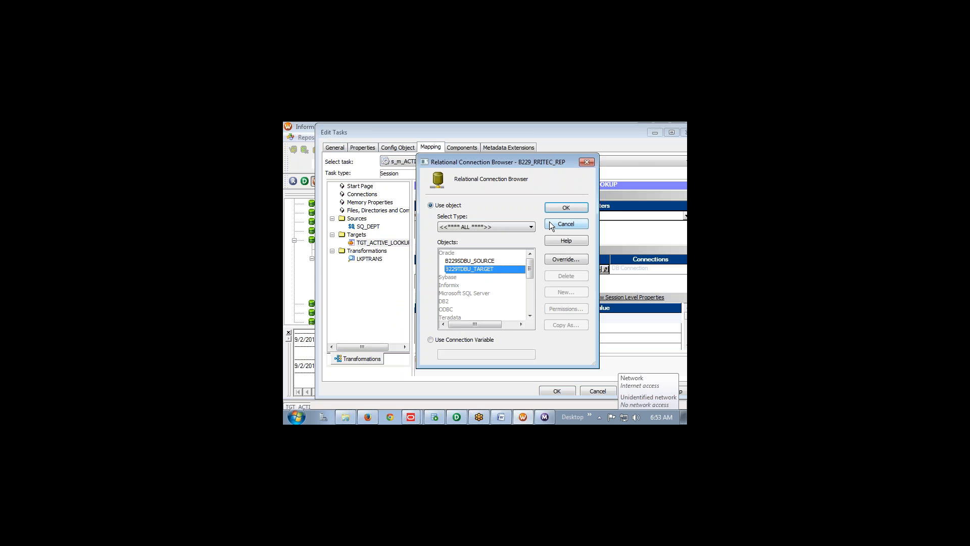
pyautogui.click(560, 209)
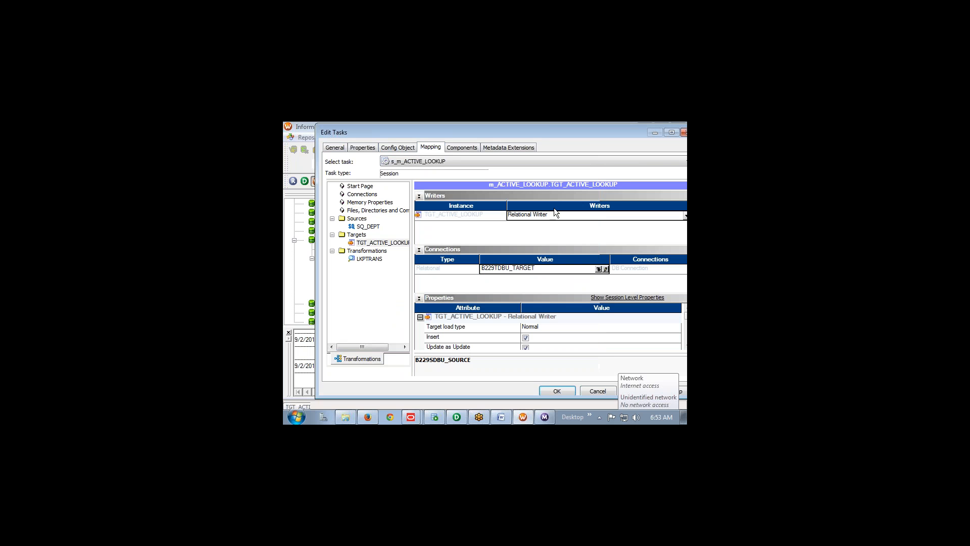
# Set the LKPTRANS lookup connection to B229SDBU_SOURCE instead of $Source and apply the session edits
pyautogui.click(375, 260)
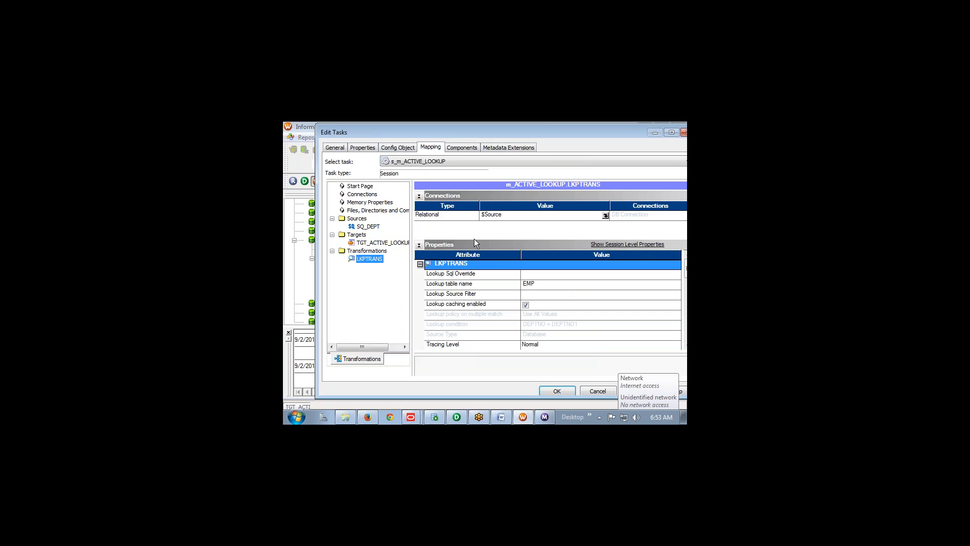
pyautogui.click(606, 216)
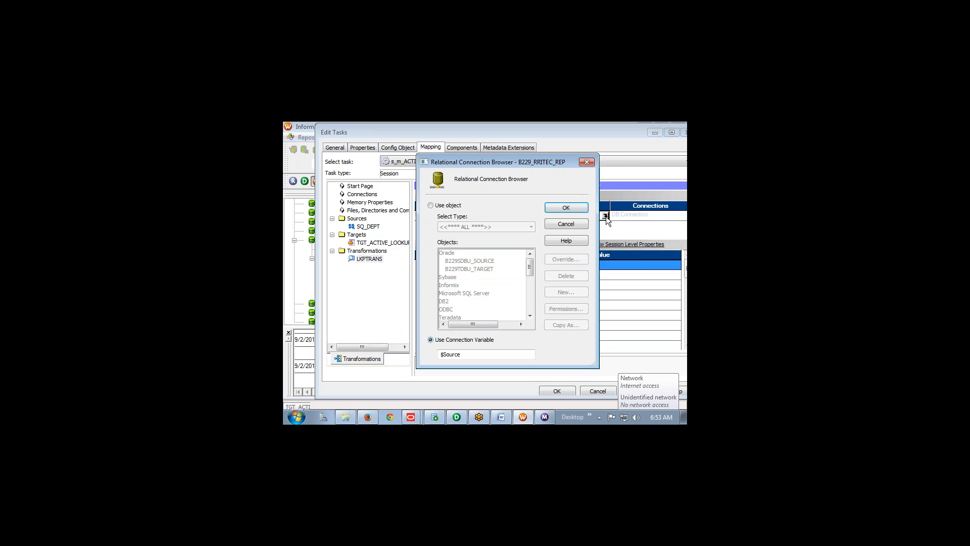
pyautogui.click(430, 205)
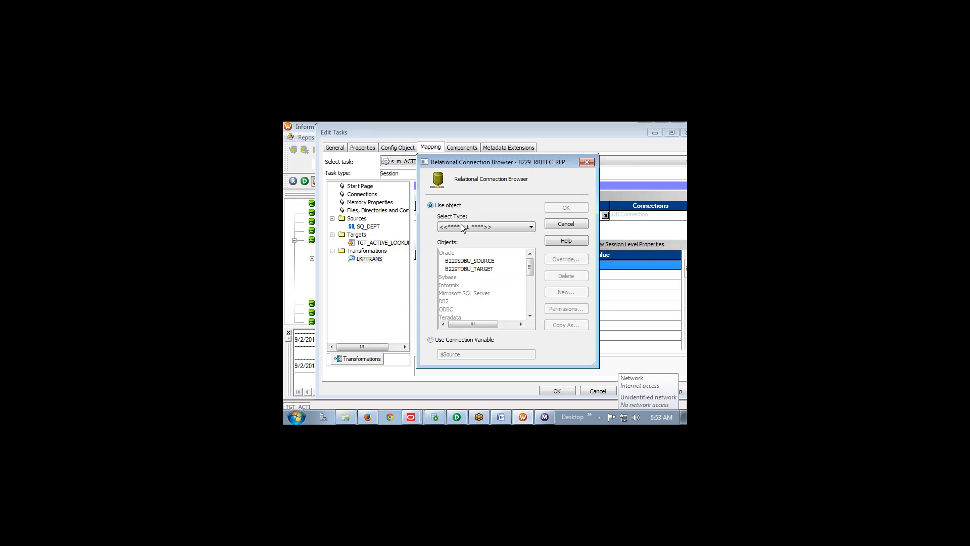
pyautogui.click(476, 259)
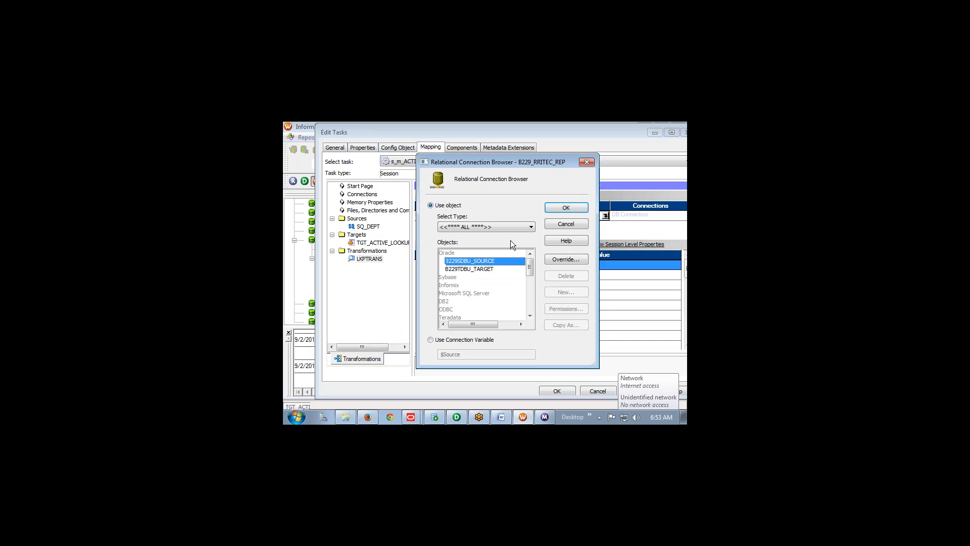
pyautogui.click(559, 208)
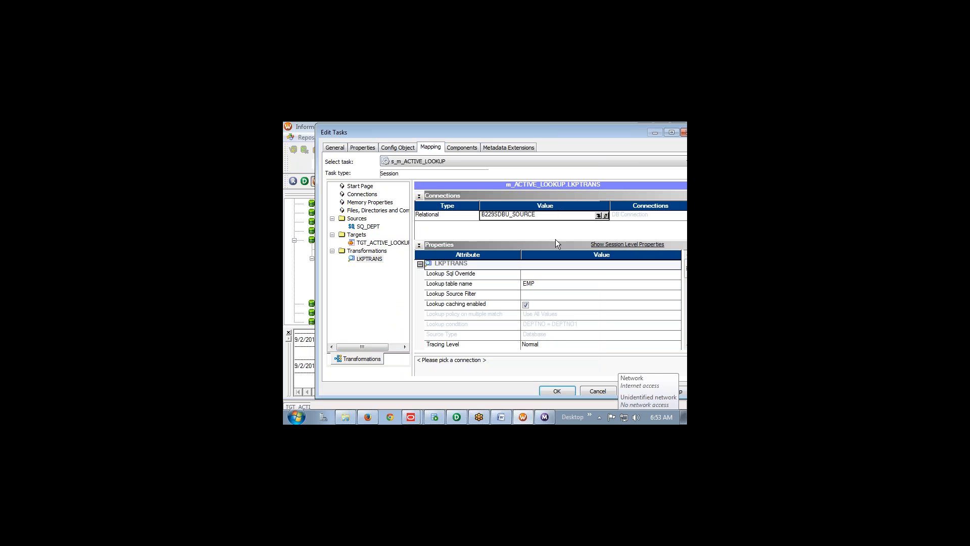
pyautogui.click(557, 391)
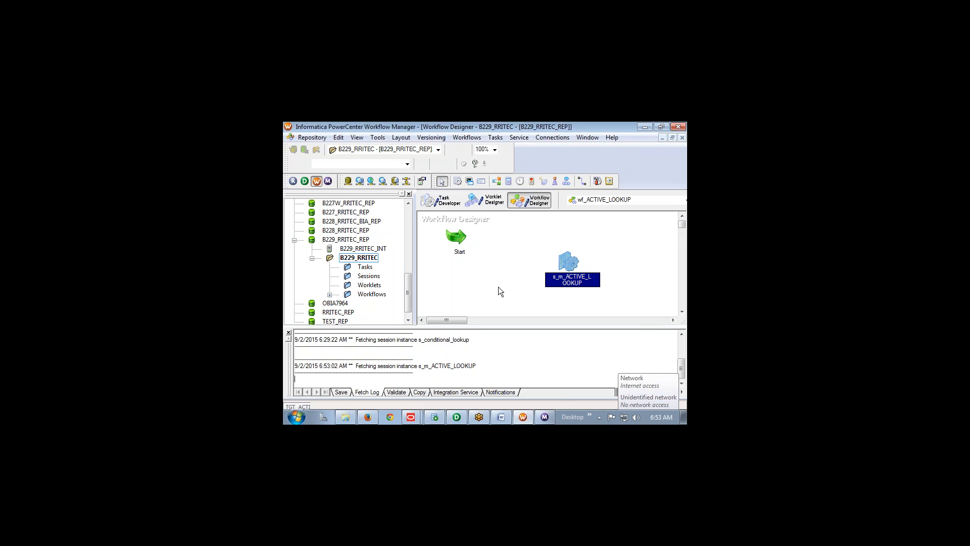
# Link the Start task to s_m_ACTIVE_LOOKUP and save the workflow
pyautogui.click(582, 182)
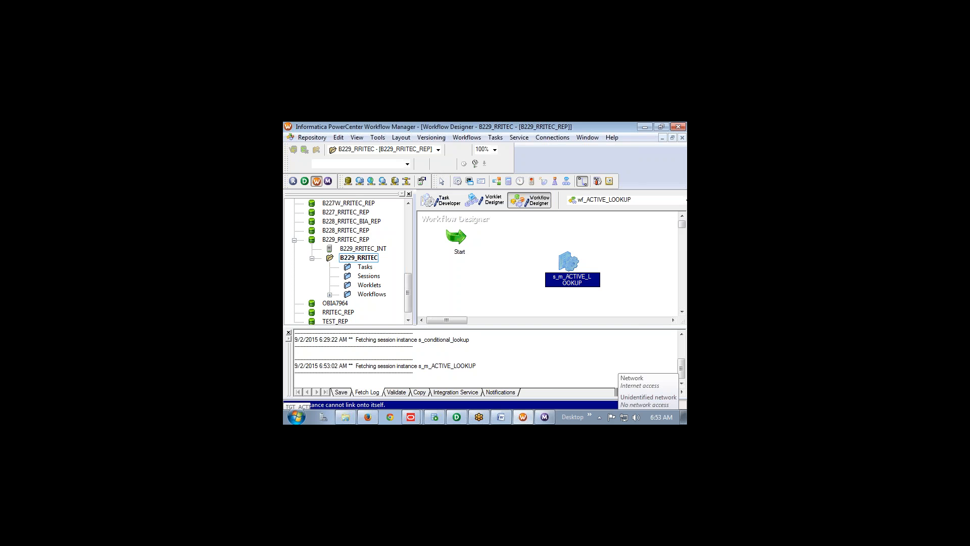
pyautogui.moveTo(459, 239); pyautogui.dragTo(563, 274)
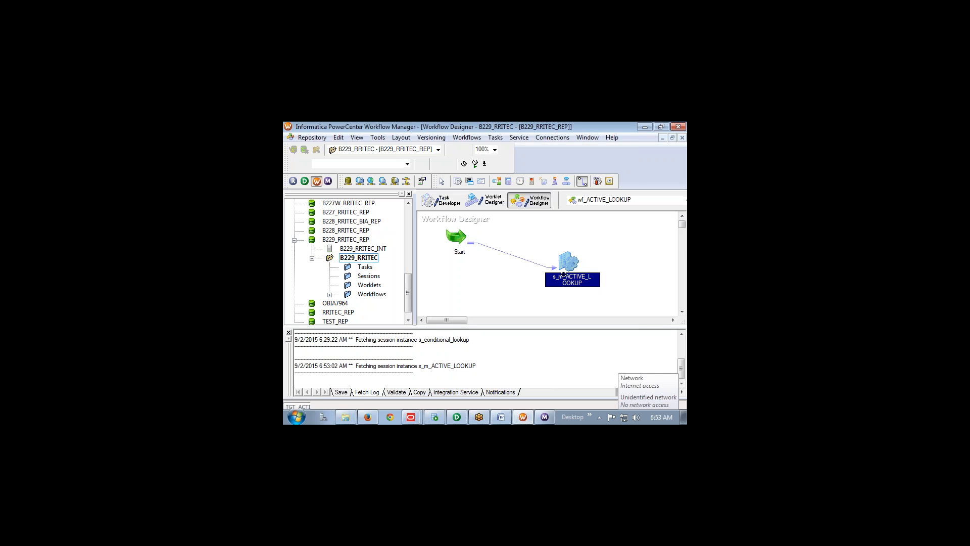
pyautogui.hotkey('ctrl', 's')
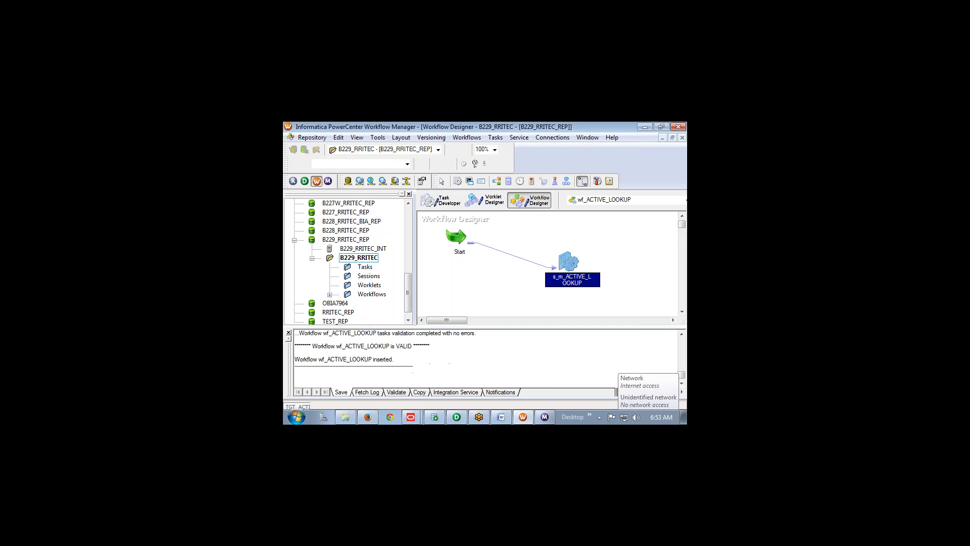
# Start wf_ACTIVE_LOOKUP from the Start task and follow the run in Workflow Monitor
pyautogui.click(441, 180)
pyautogui.click(458, 241)
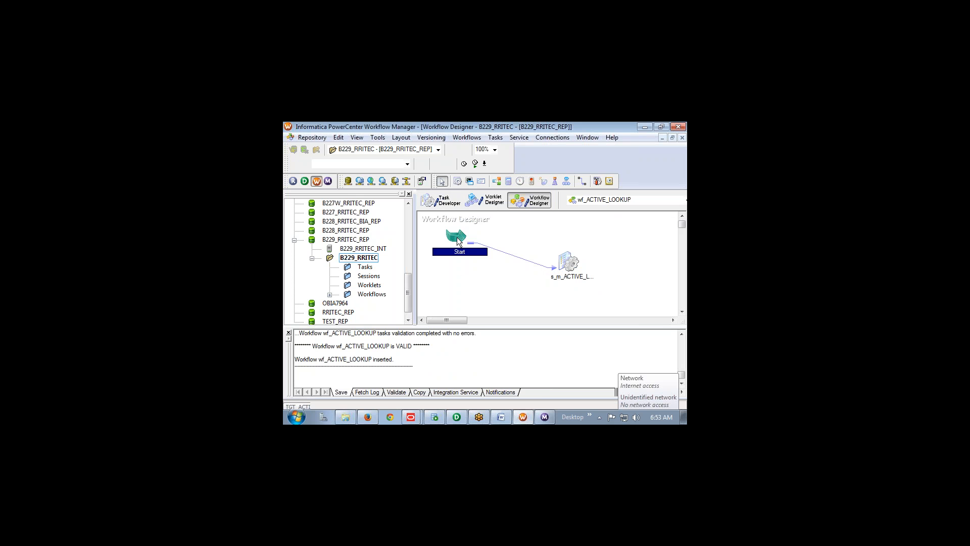
pyautogui.rightClick(459, 242)
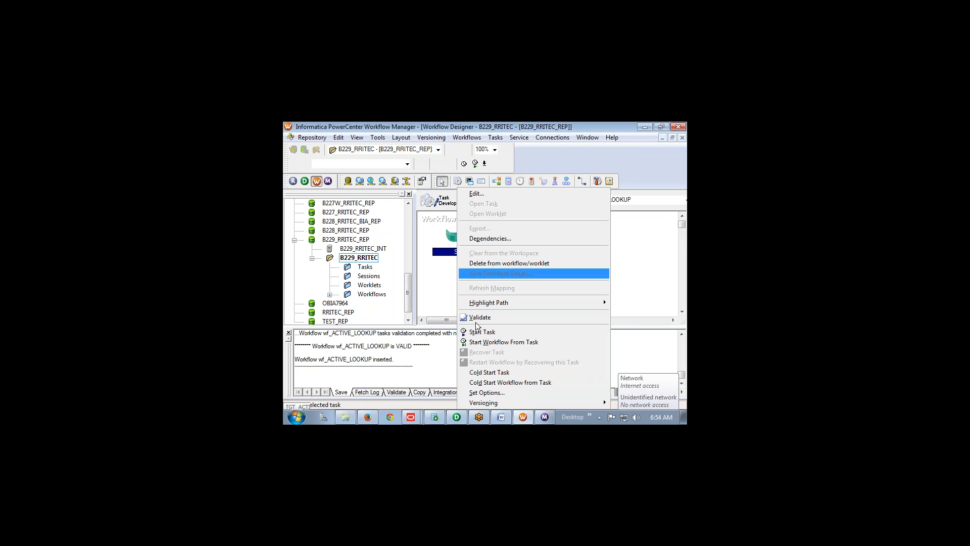
pyautogui.click(474, 343)
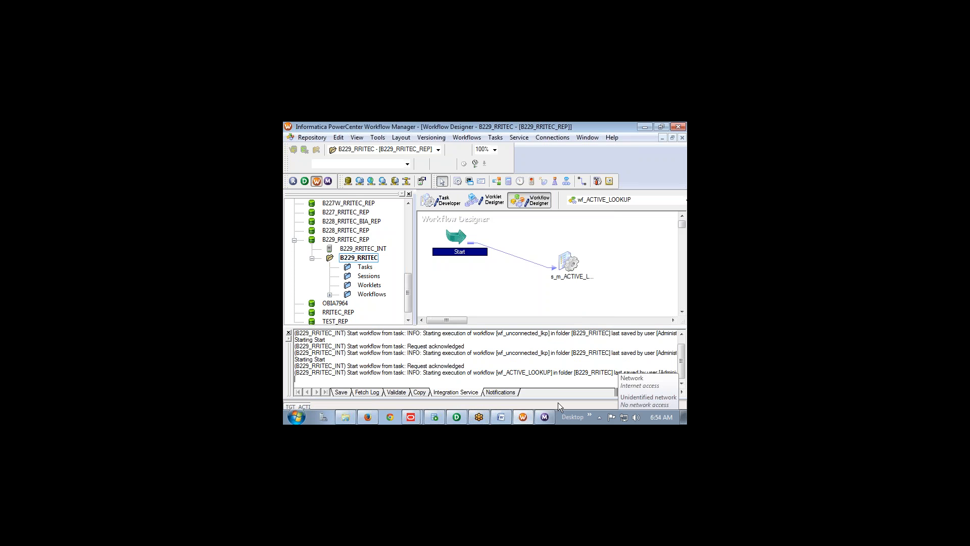
pyautogui.click(544, 416)
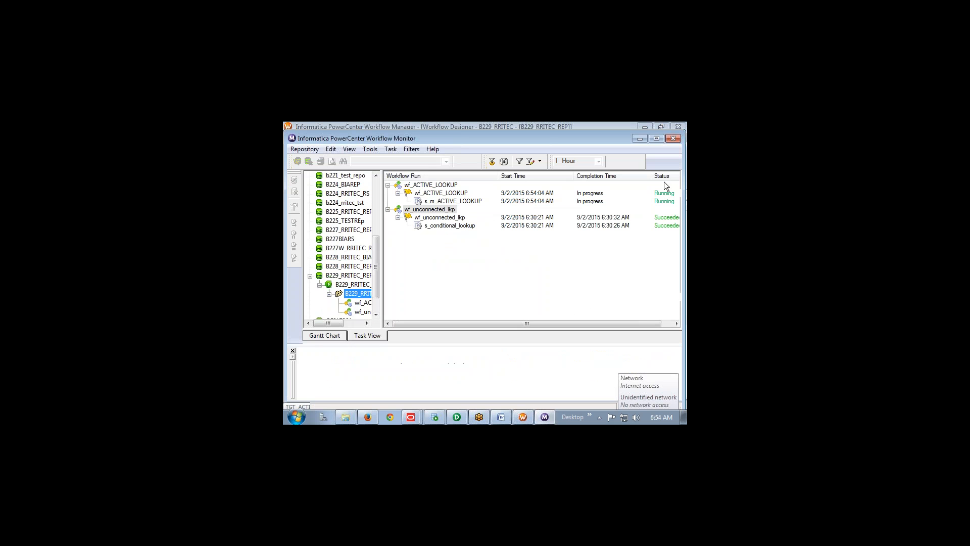
# Show s_m_ACTIVE_LOOKUP's Source/Target Statistics: 4 rows read from SQ_DEPT, 15 target rows
pyautogui.rightClick(455, 201)
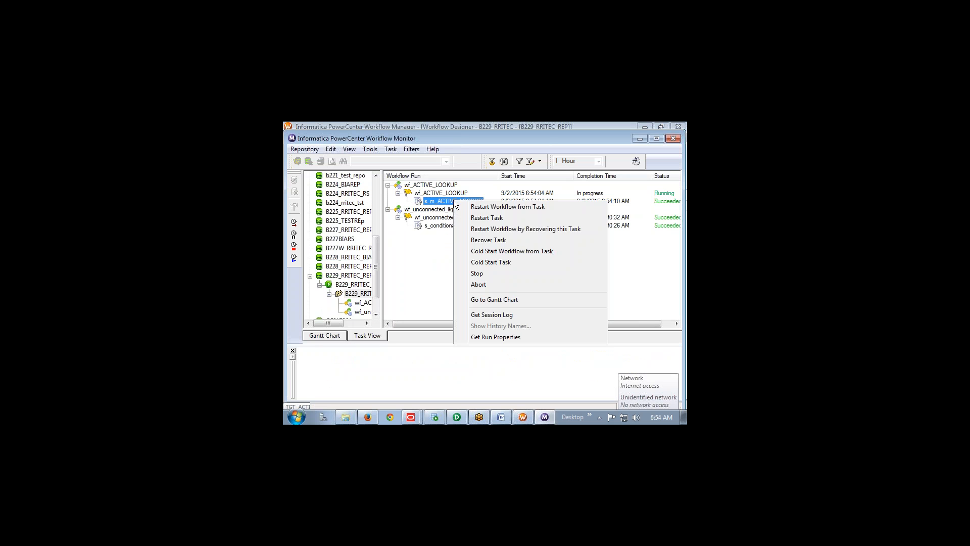
pyautogui.click(505, 337)
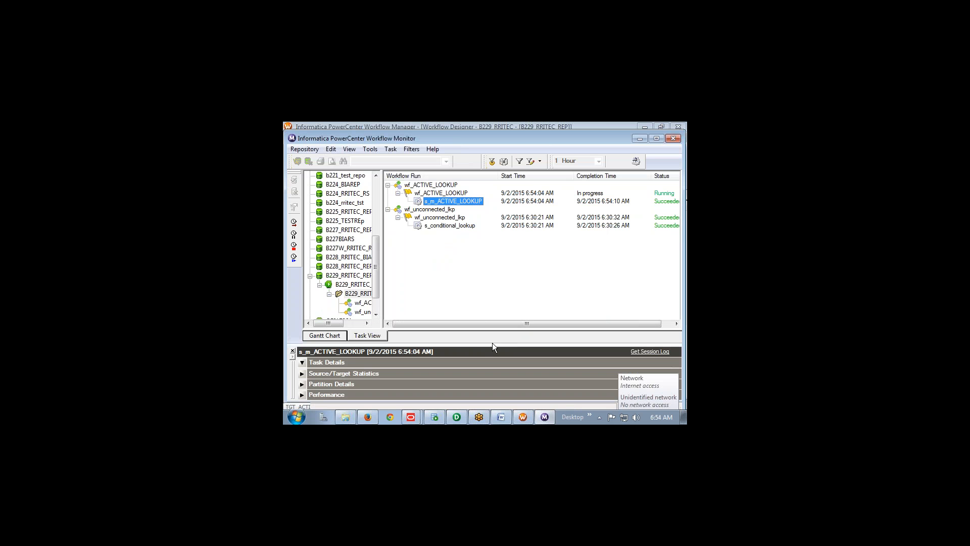
pyautogui.moveTo(493, 344); pyautogui.dragTo(493, 241)
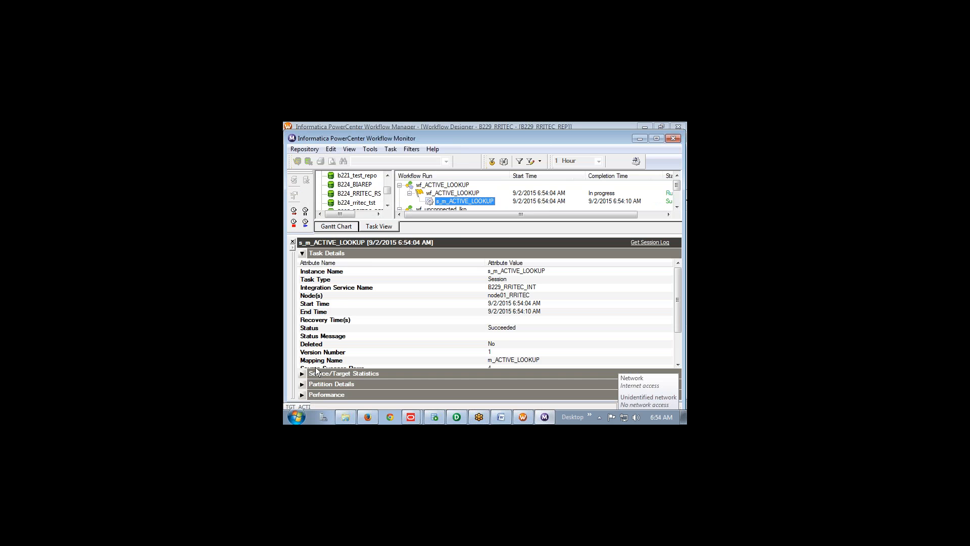
pyautogui.click(302, 253)
pyautogui.click(302, 264)
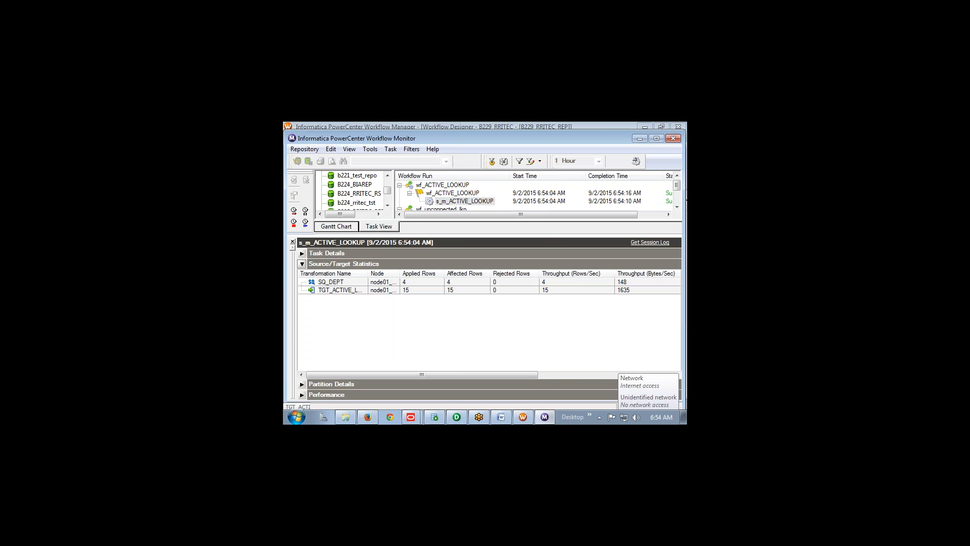
pyautogui.moveTo(398, 282)
pyautogui.mouseDown()
pyautogui.moveTo(420, 278)
pyautogui.moveTo(417, 288)
pyautogui.mouseUp()
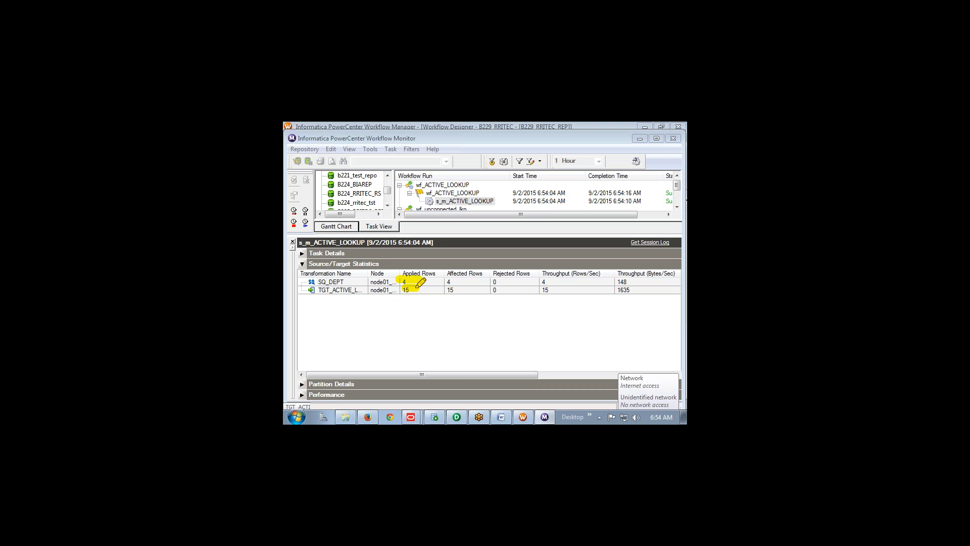
pyautogui.click(435, 417)
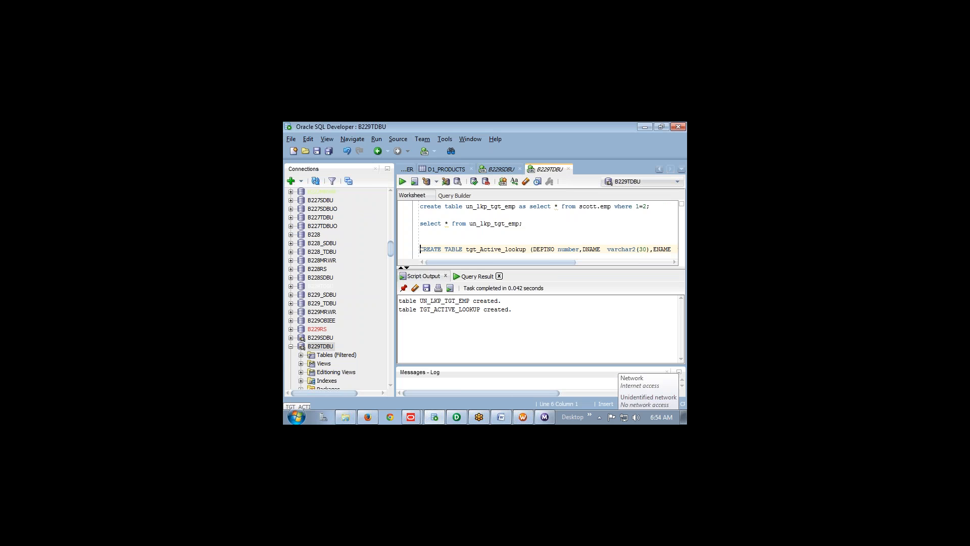
# Run 'select * from tgt_active_lookup;' above CREATE TABLE to list the 15 loaded rows
pyautogui.moveTo(501, 269); pyautogui.dragTo(503, 324)
pyautogui.press('End')
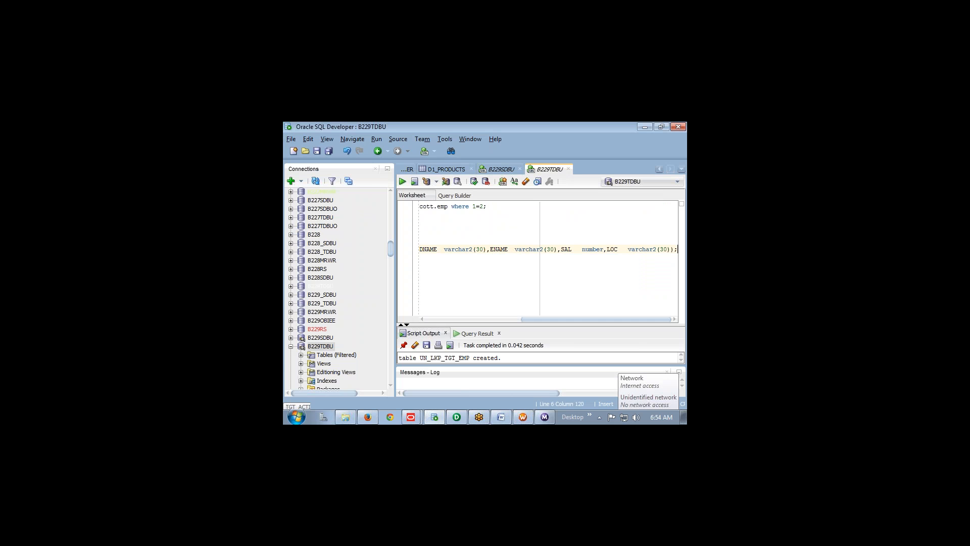
pyautogui.click(478, 333)
pyautogui.click(502, 297)
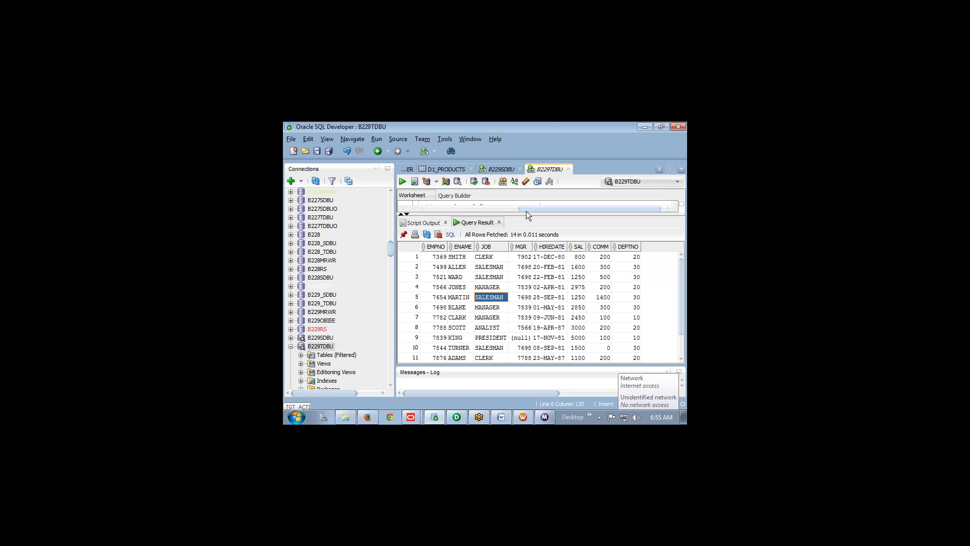
pyautogui.moveTo(498, 213); pyautogui.dragTo(506, 286)
pyautogui.press('Up')
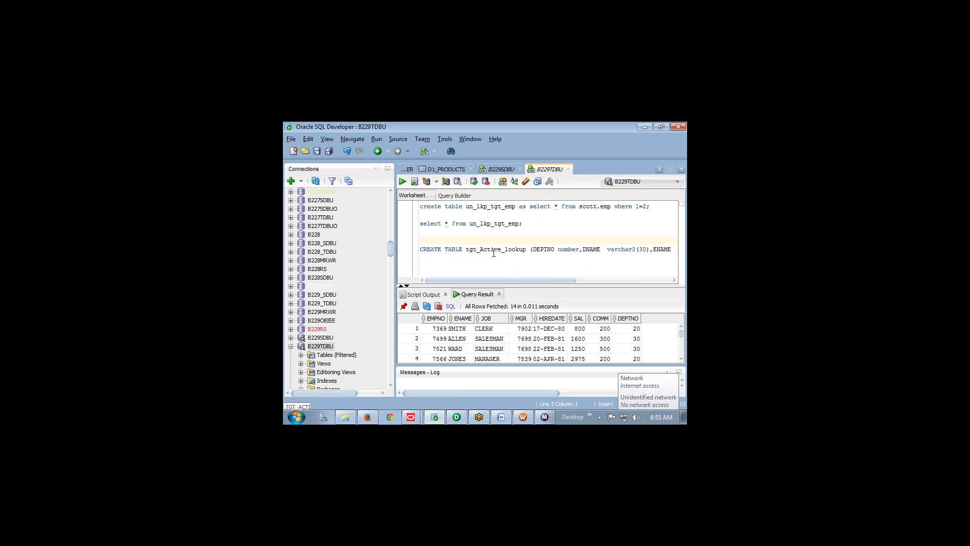
pyautogui.press('Return')
pyautogui.press('Up')
pyautogui.write('select * fro')
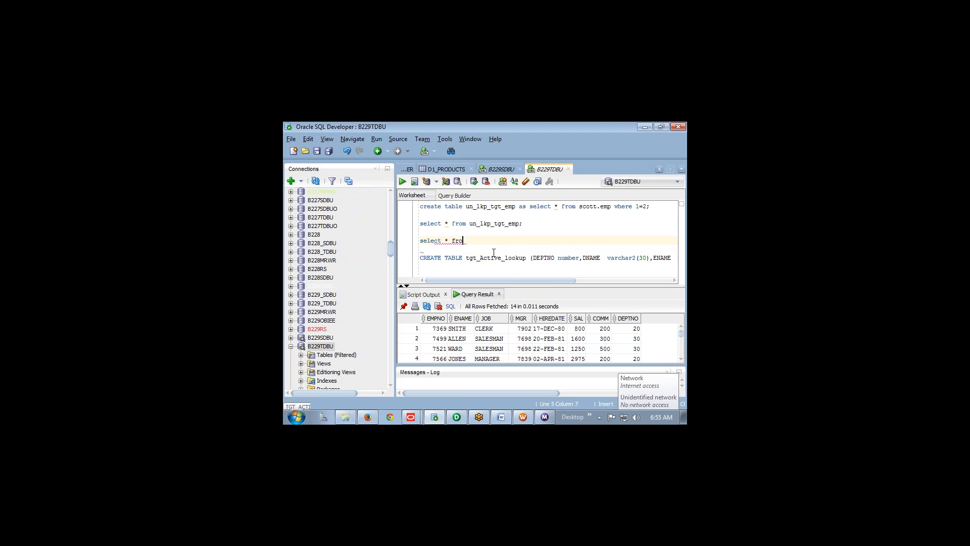
pyautogui.write('m tgt_active_lookup;')
pyautogui.hotkey('ctrl', 'Return')
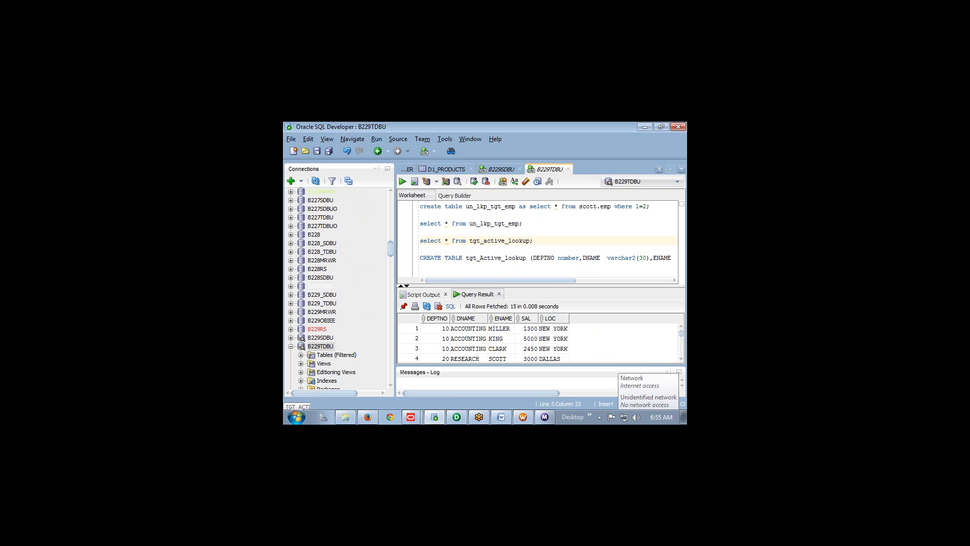
pyautogui.moveTo(551, 286); pyautogui.dragTo(544, 217)
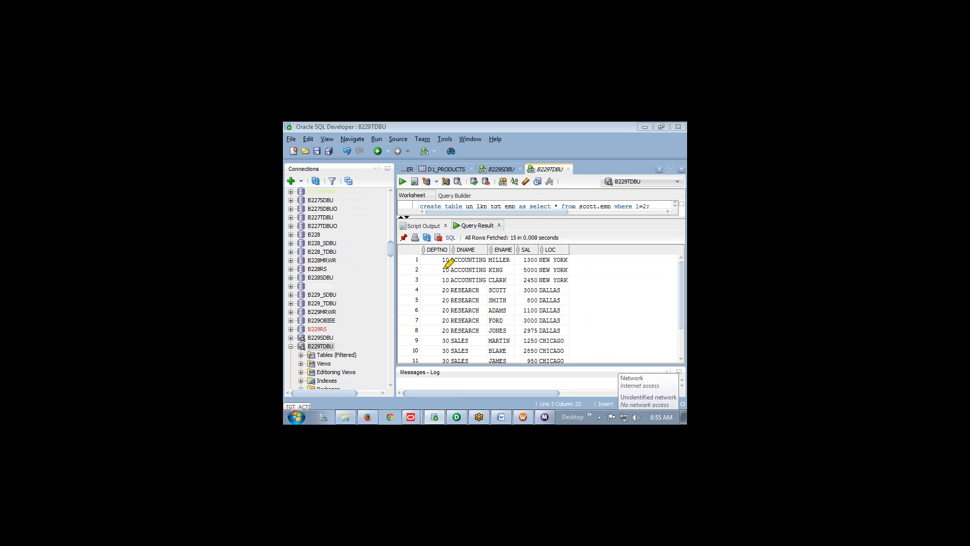
pyautogui.moveTo(445, 255)
pyautogui.mouseDown()
pyautogui.moveTo(445, 279)
pyautogui.moveTo(540, 281)
pyautogui.moveTo(577, 253)
pyautogui.moveTo(459, 253)
pyautogui.moveTo(548, 267)
pyautogui.mouseUp()
pyautogui.moveTo(372, 264); pyautogui.dragTo(371, 302)
pyautogui.moveTo(392, 264)
pyautogui.mouseDown()
pyautogui.moveTo(400, 283)
pyautogui.moveTo(388, 264)
pyautogui.mouseUp()
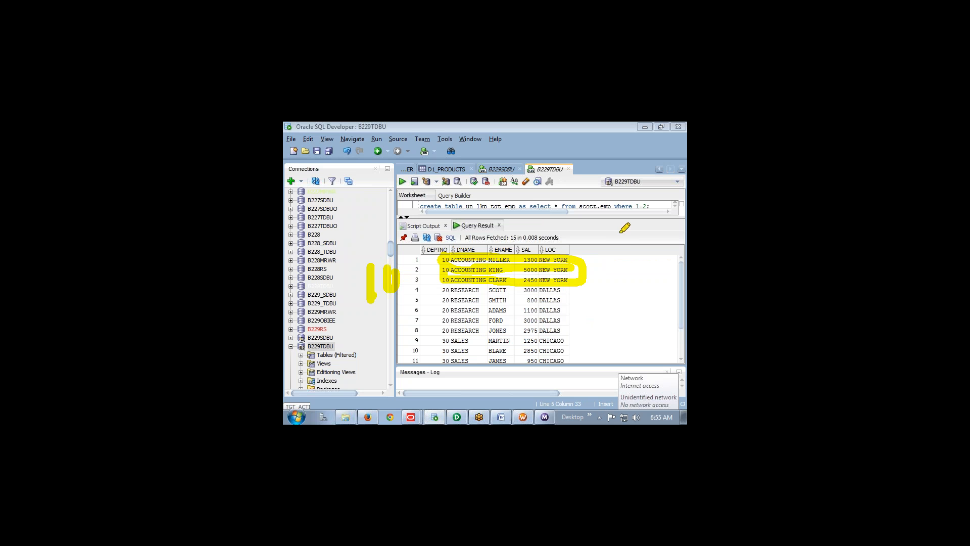
pyautogui.moveTo(604, 234)
pyautogui.mouseDown()
pyautogui.moveTo(630, 264)
pyautogui.moveTo(609, 278)
pyautogui.mouseUp()
pyautogui.moveTo(449, 287)
pyautogui.mouseDown()
pyautogui.moveTo(447, 335)
pyautogui.moveTo(410, 325)
pyautogui.mouseUp()
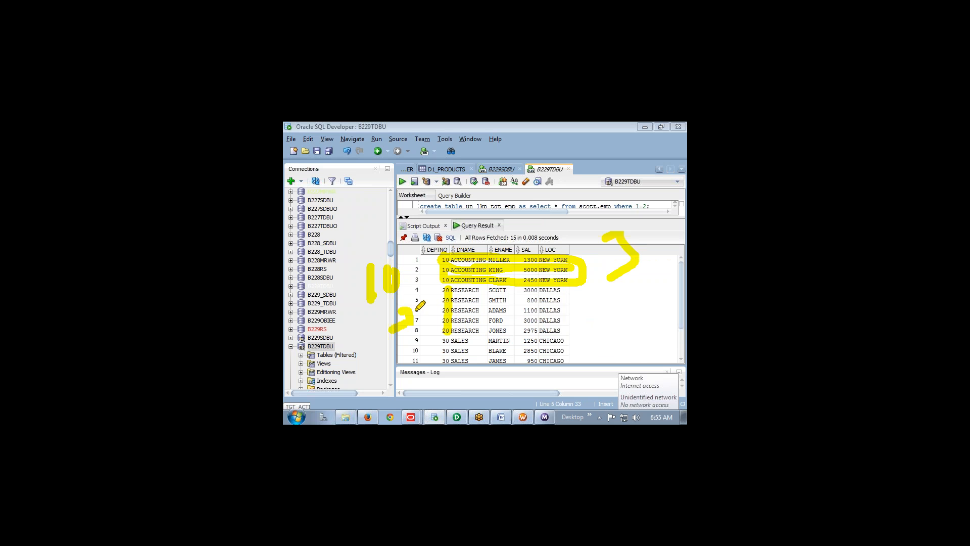
pyautogui.moveTo(418, 292); pyautogui.dragTo(422, 307)
pyautogui.moveTo(612, 325)
pyautogui.mouseDown()
pyautogui.moveTo(632, 360)
pyautogui.moveTo(642, 312)
pyautogui.mouseUp()
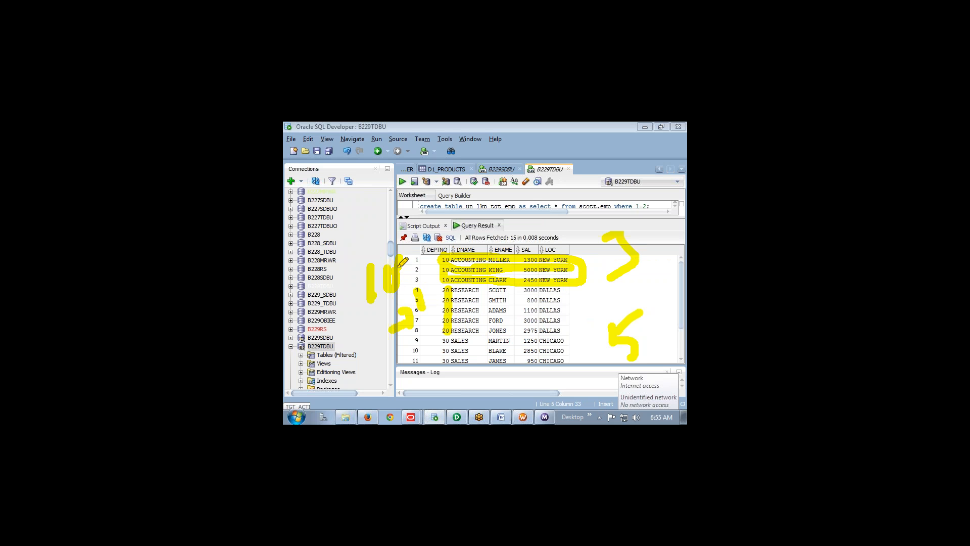
pyautogui.moveTo(393, 304)
pyautogui.mouseDown()
pyautogui.moveTo(396, 246)
pyautogui.moveTo(384, 237)
pyautogui.moveTo(381, 313)
pyautogui.moveTo(381, 291)
pyautogui.mouseUp()
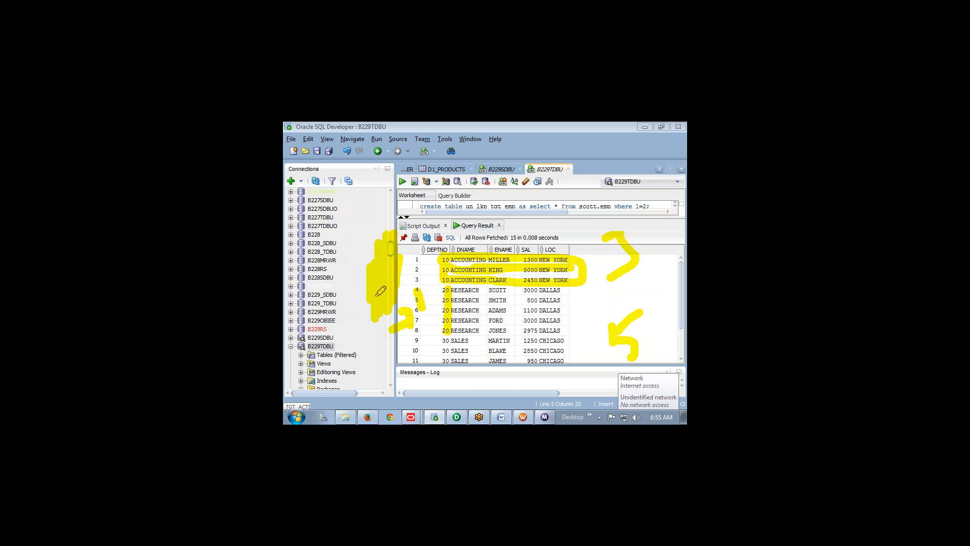
pyautogui.hotkey('alt', 'Tab')
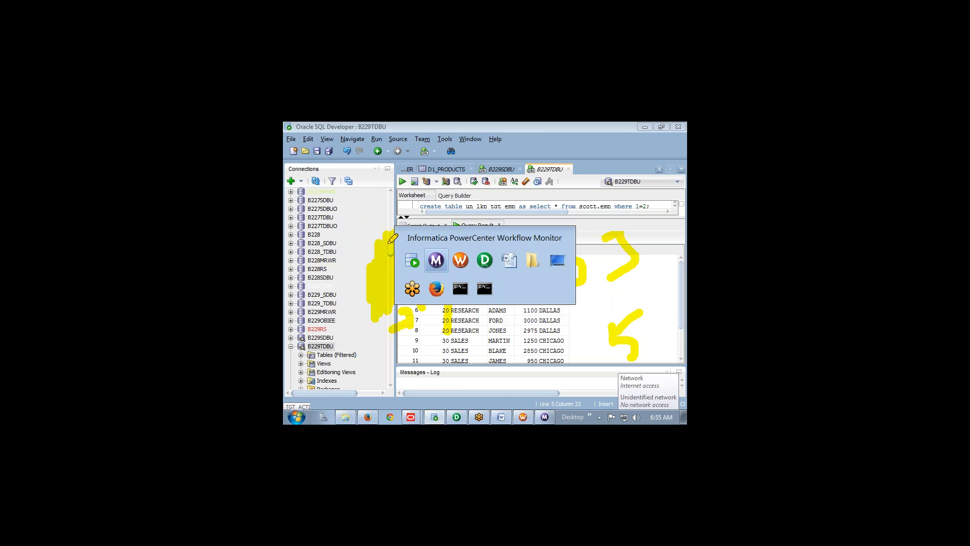
# Bring up the Word notes at section 23.2 Persistent Cache, then go to PowerCenter Designer
pyautogui.hotkey('alt', 'Tab')
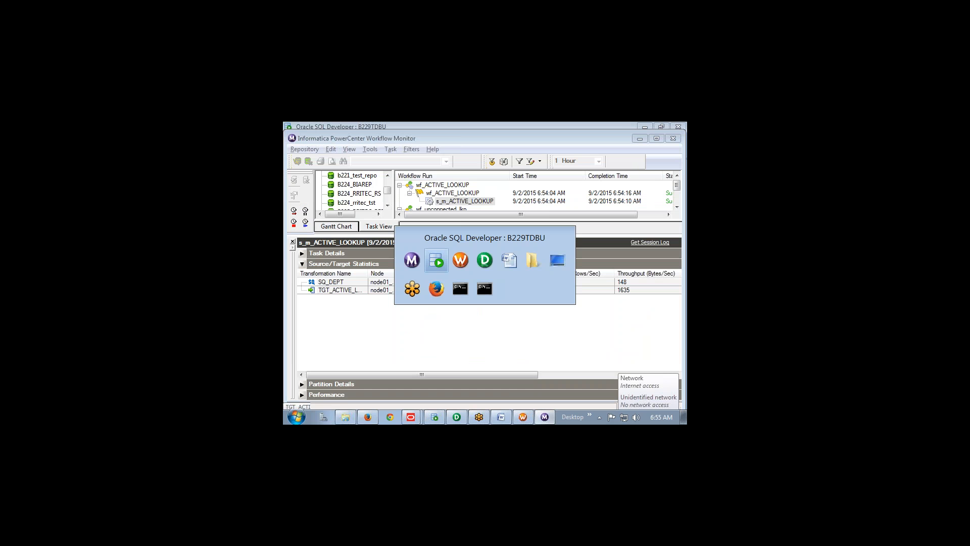
pyautogui.hotkey('alt', 'Tab')
pyautogui.hotkey('alt', 'Tab')
pyautogui.hotkey('alt', 'Tab')
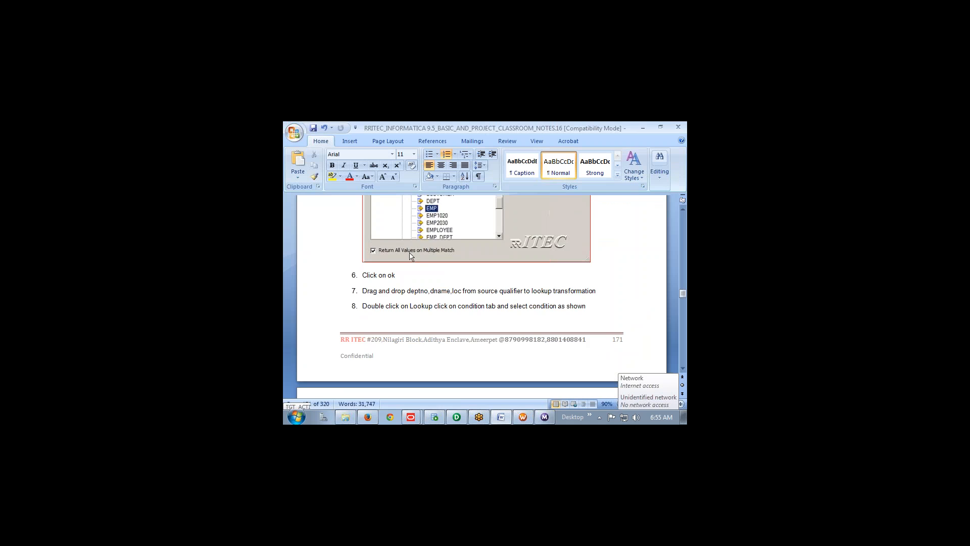
pyautogui.scroll(-20, 410, 256)
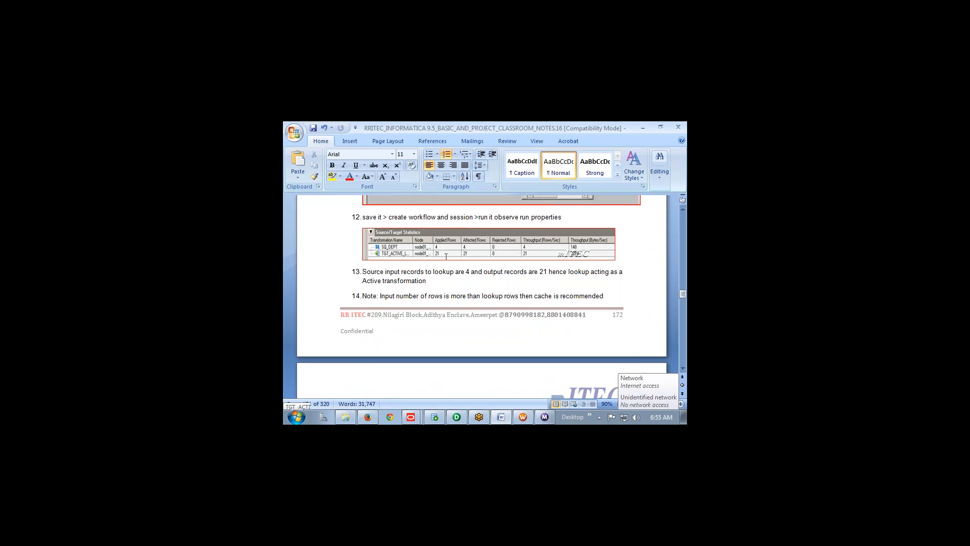
pyautogui.scroll(-8, 446, 257)
pyautogui.scroll(3, 572, 317)
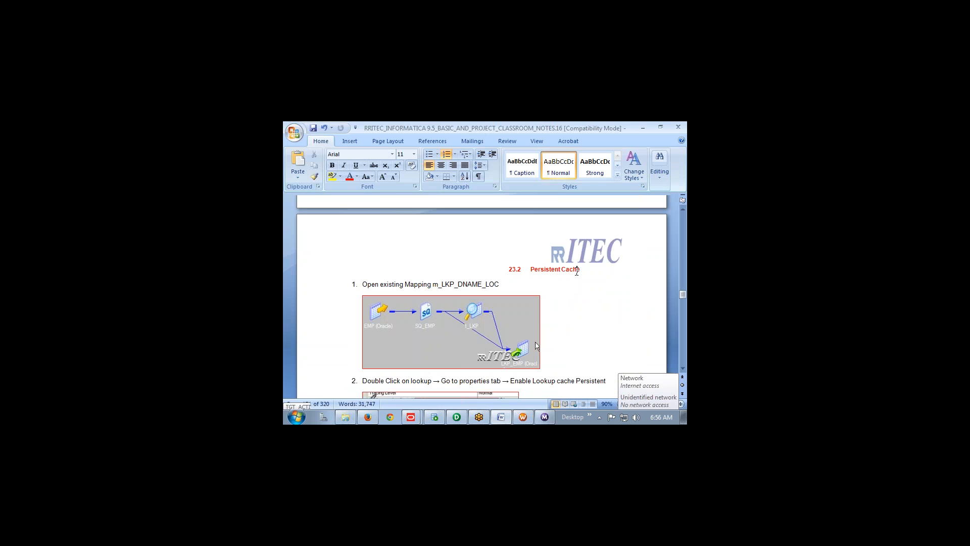
pyautogui.doubleClick(577, 271)
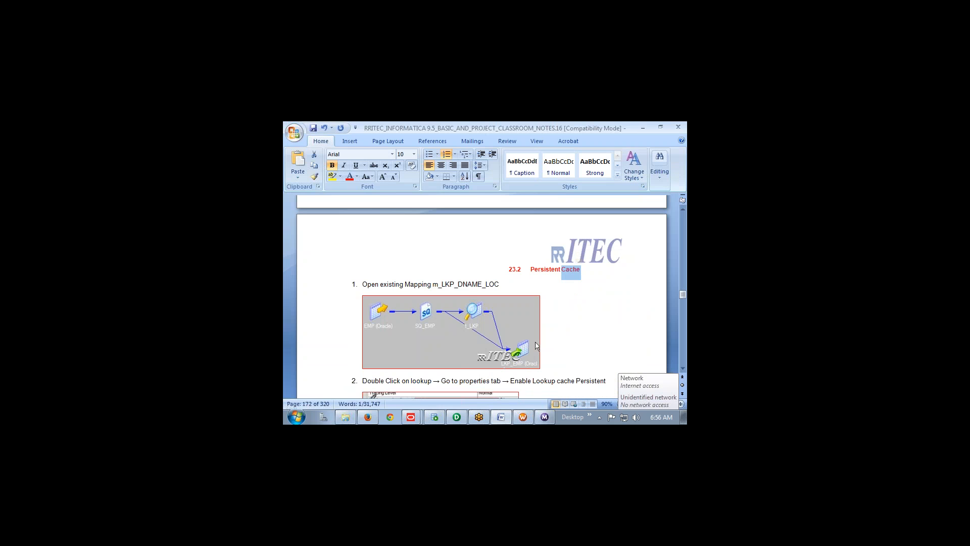
pyautogui.hotkey('alt', 'Tab')
pyautogui.hotkey('alt', 'Tab')
pyautogui.hotkey('alt', 'Tab')
pyautogui.hotkey('alt', 'Tab')
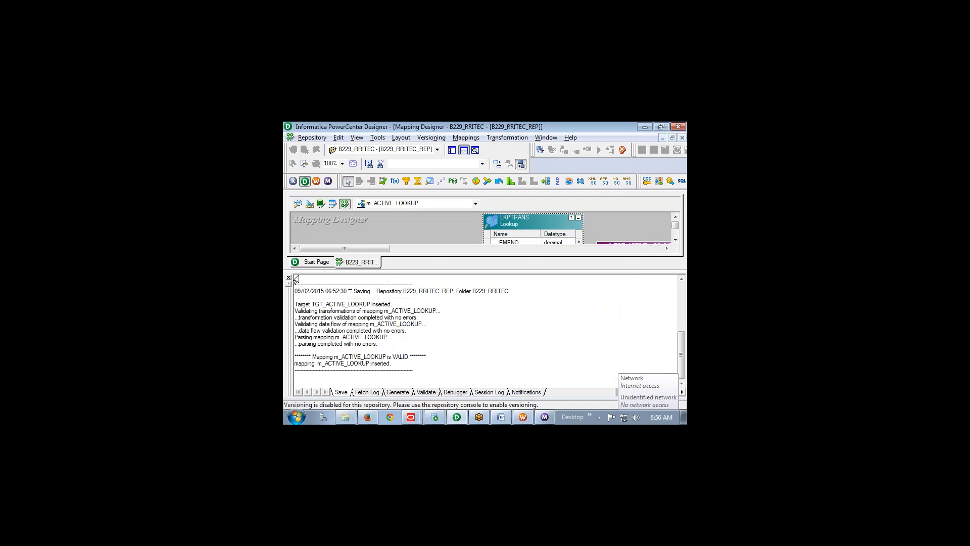
# Close the output log, cancel the Transformation > Create dialog, and launch Help > Contents
pyautogui.click(289, 277)
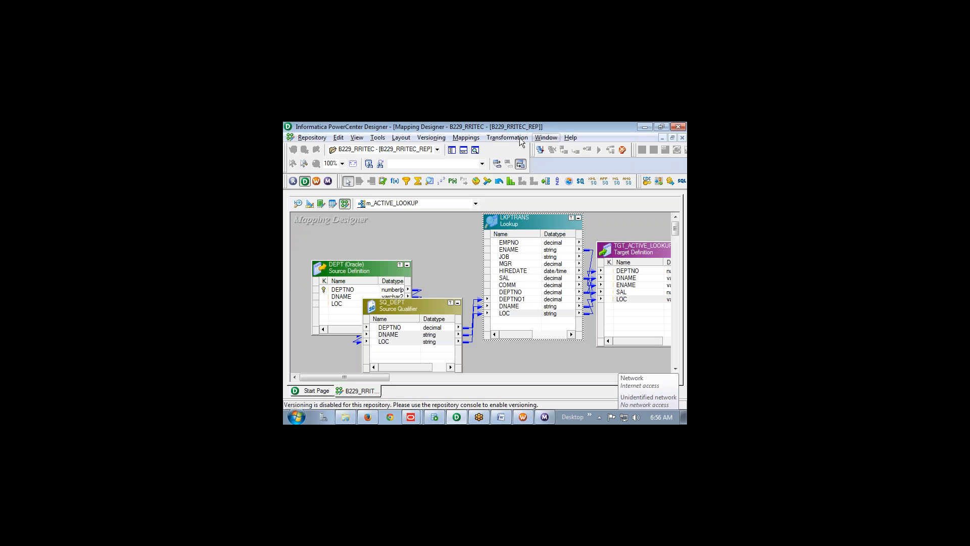
pyautogui.click(508, 137)
pyautogui.click(506, 163)
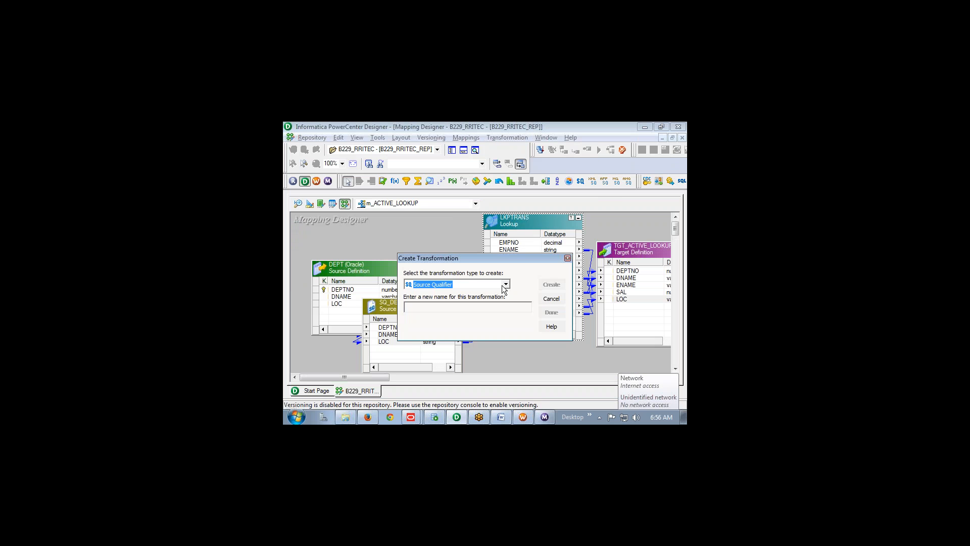
pyautogui.click(551, 298)
pyautogui.click(570, 137)
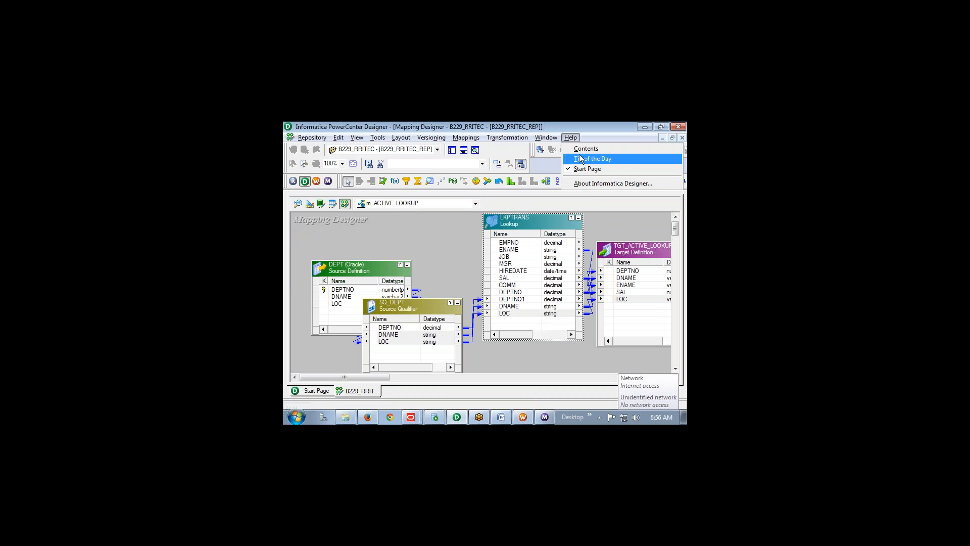
pyautogui.click(650, 158)
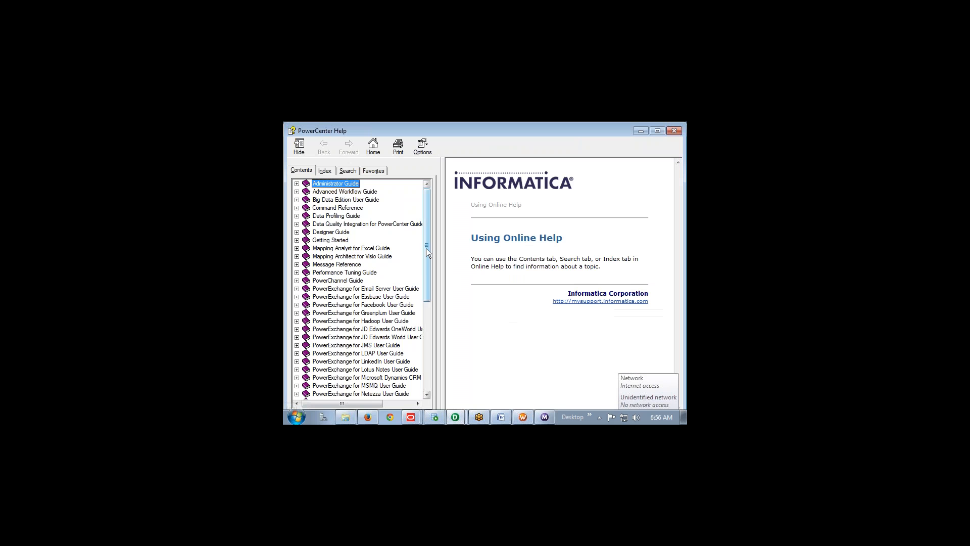
# Expand the Transformation Guide in the Help Contents tree
pyautogui.moveTo(428, 246); pyautogui.dragTo(432, 380)
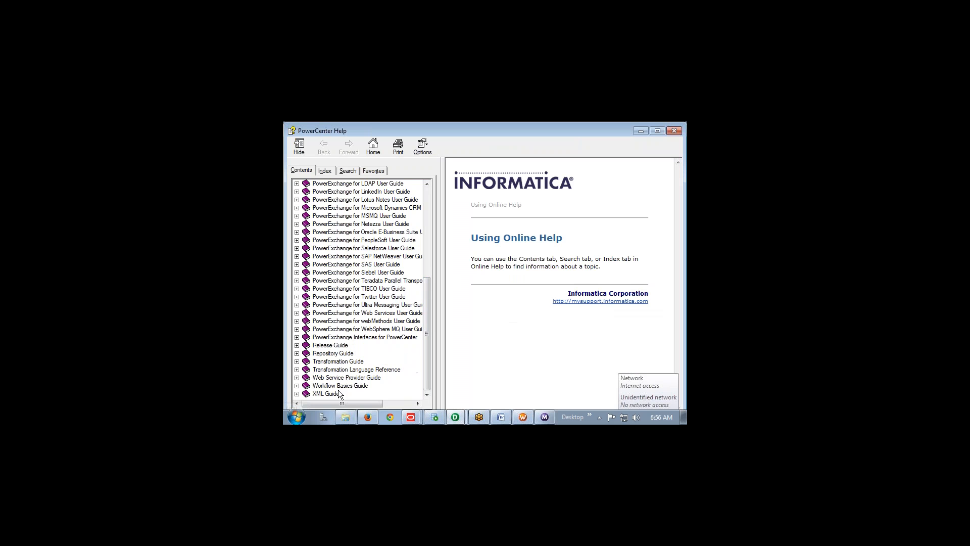
pyautogui.click(297, 362)
pyautogui.scroll(-4, 368, 302)
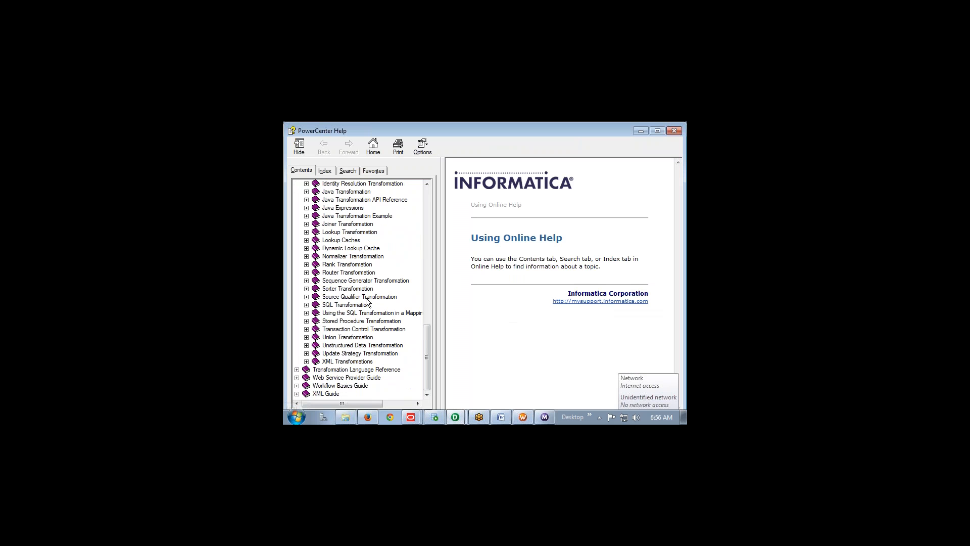
pyautogui.scroll(2, 367, 302)
# Browse the Lookup Transformation and Dynamic Lookup Cache chapters, settling on Lookup Caches
pyautogui.click(349, 289)
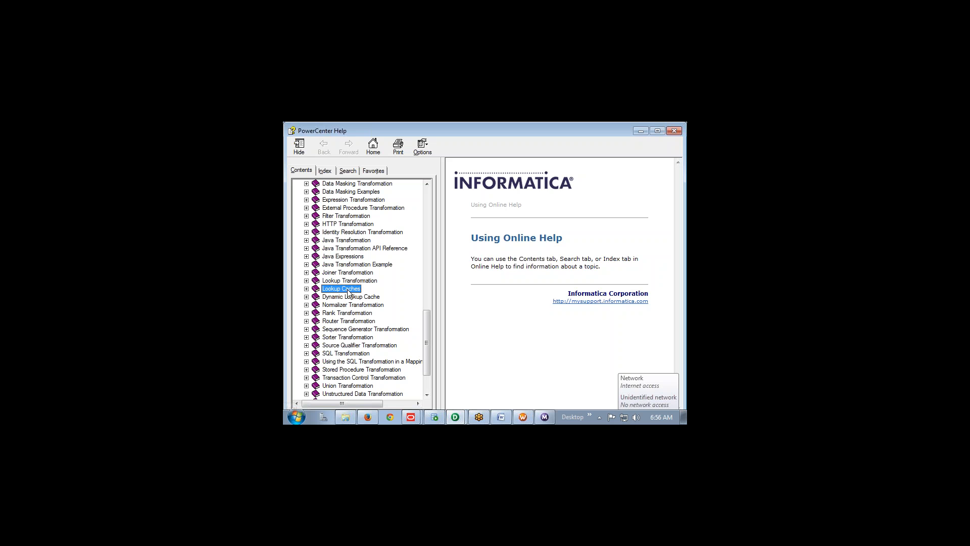
pyautogui.click(356, 281)
pyautogui.click(356, 274)
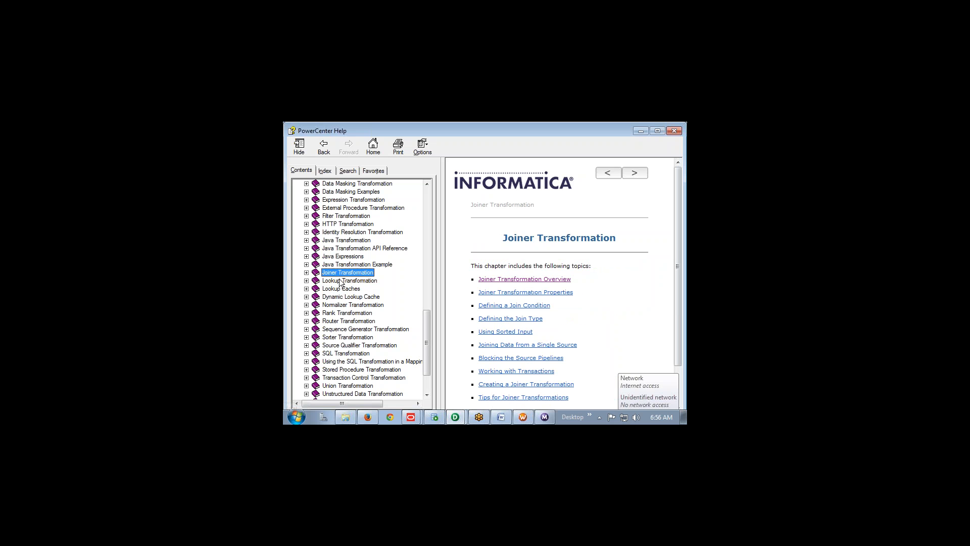
pyautogui.click(342, 281)
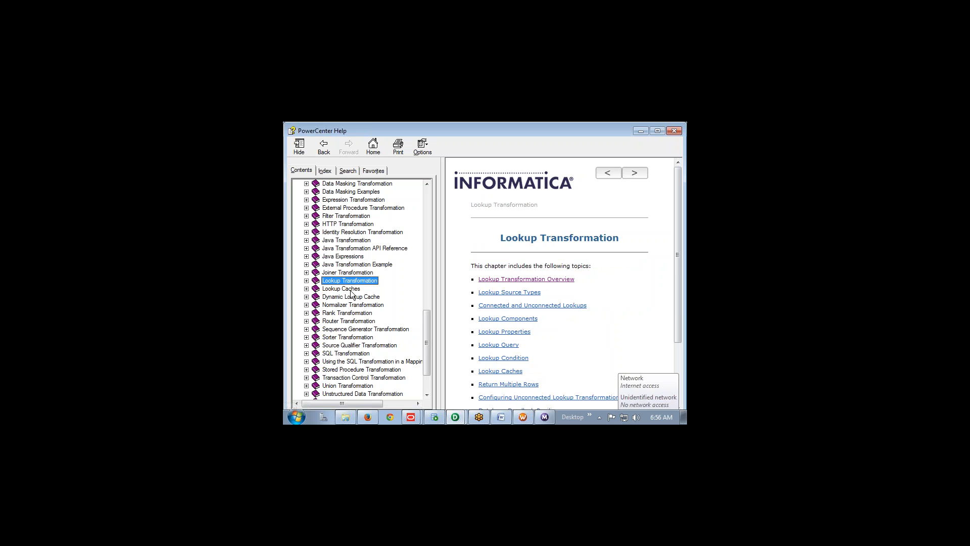
pyautogui.click(351, 290)
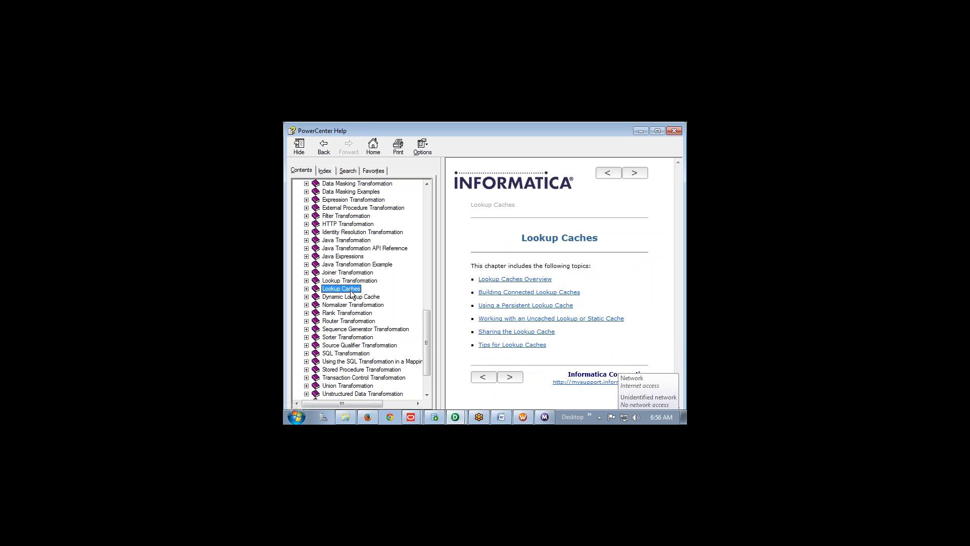
pyautogui.click(361, 298)
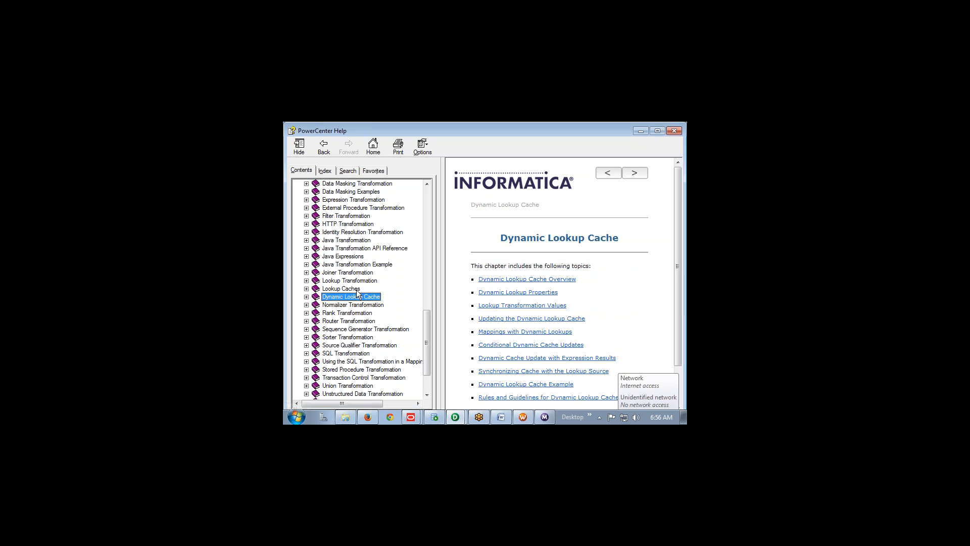
pyautogui.click(358, 292)
pyautogui.click(362, 298)
pyautogui.click(352, 293)
pyautogui.click(351, 297)
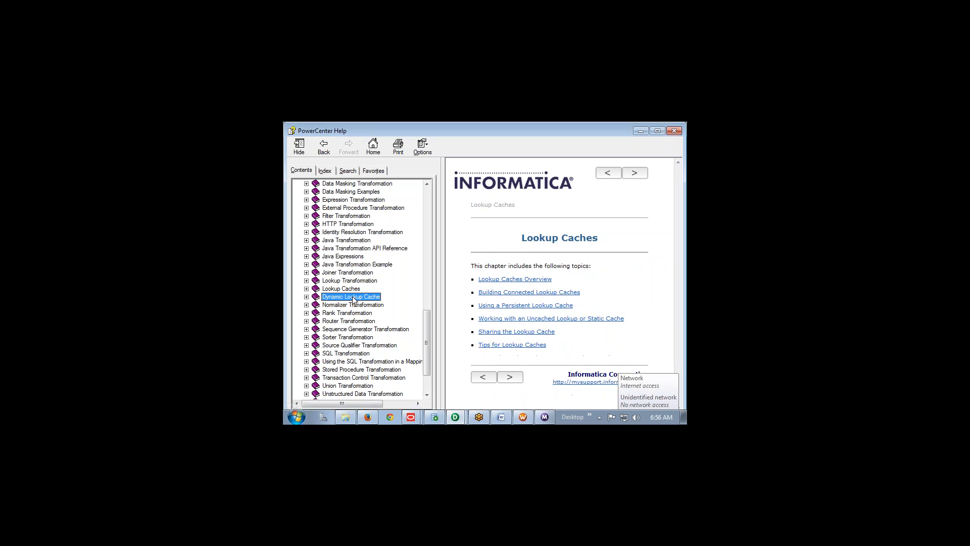
pyautogui.click(350, 290)
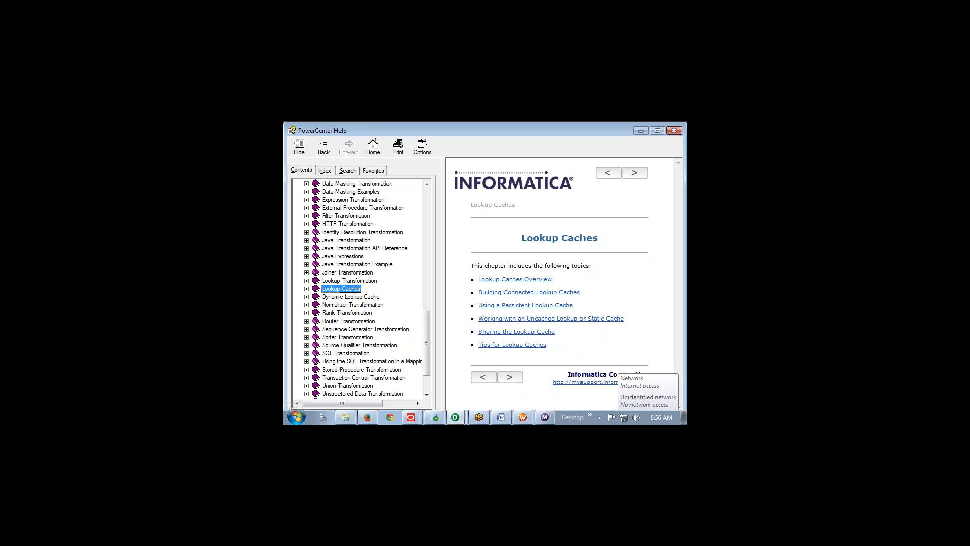
# Open and read through the Lookup Caches Overview topic
pyautogui.click(506, 280)
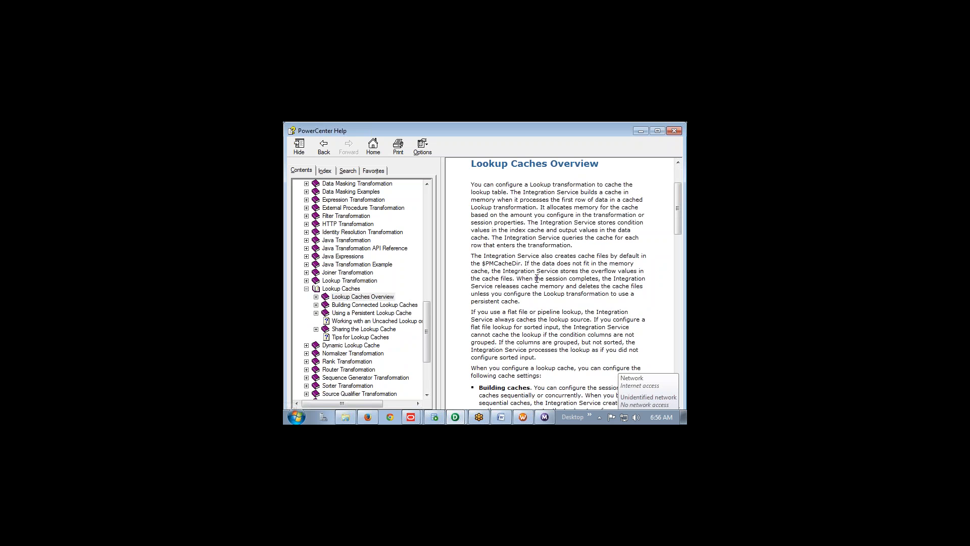
pyautogui.scroll(-5, 537, 278)
pyautogui.moveTo(479, 197); pyautogui.dragTo(547, 197)
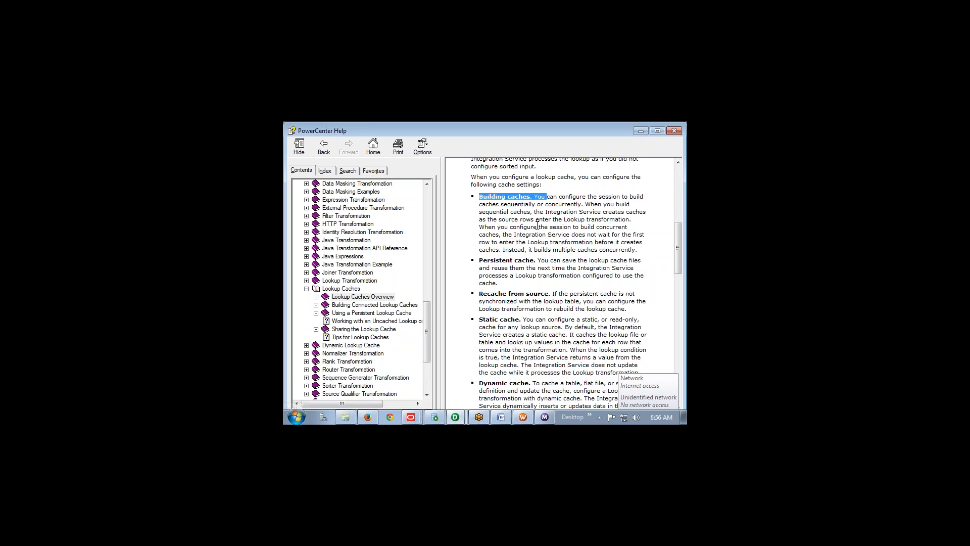
pyautogui.moveTo(479, 260); pyautogui.dragTo(549, 261)
pyautogui.scroll(-4, 532, 287)
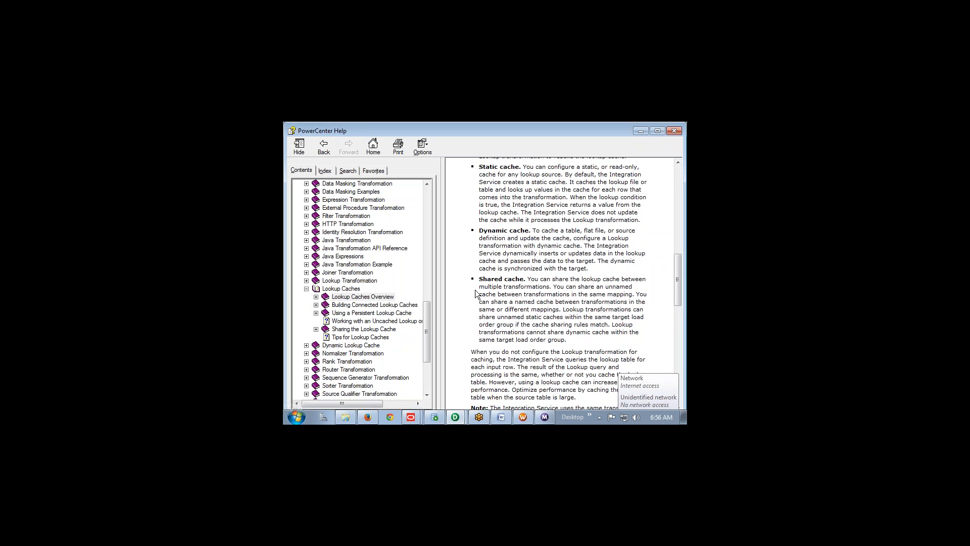
pyautogui.scroll(-6, 509, 295)
pyautogui.scroll(-7, 559, 283)
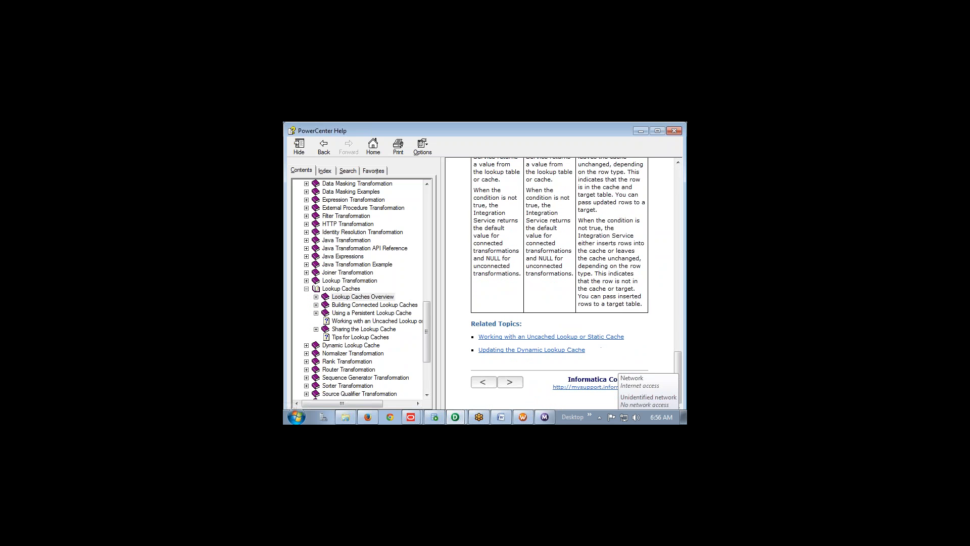
# Open Building Connected Lookup Caches and scroll to its Concurrent Caches section
pyautogui.click(510, 382)
pyautogui.scroll(-8, 530, 286)
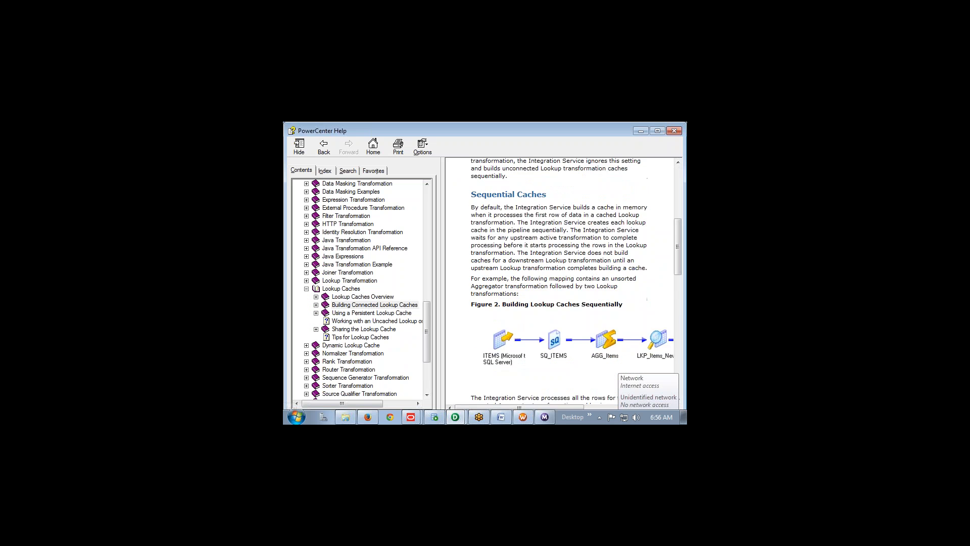
pyautogui.scroll(-3, 534, 284)
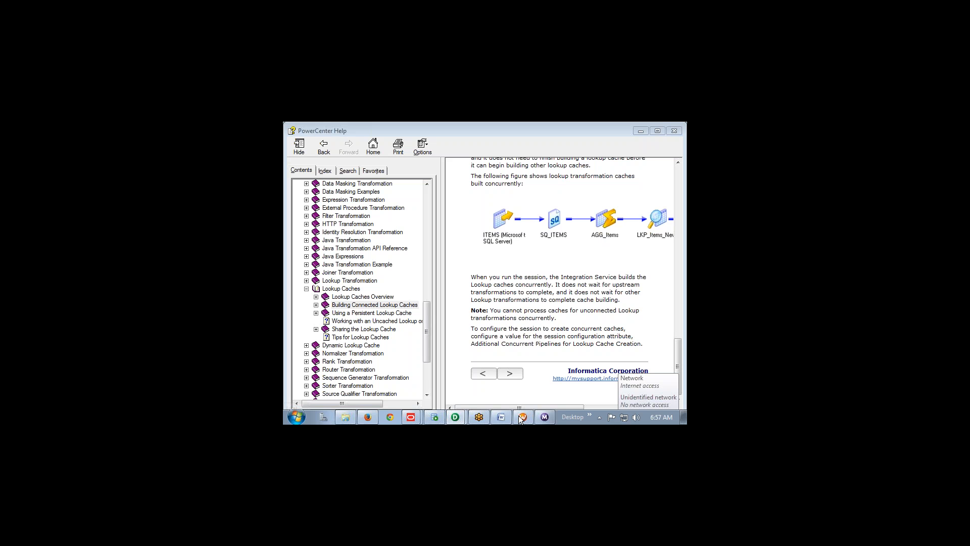
# In the tgt_active_lookup results, highlight and circle the three DEPTNO 10 ACCOUNTING rows
pyautogui.click(429, 417)
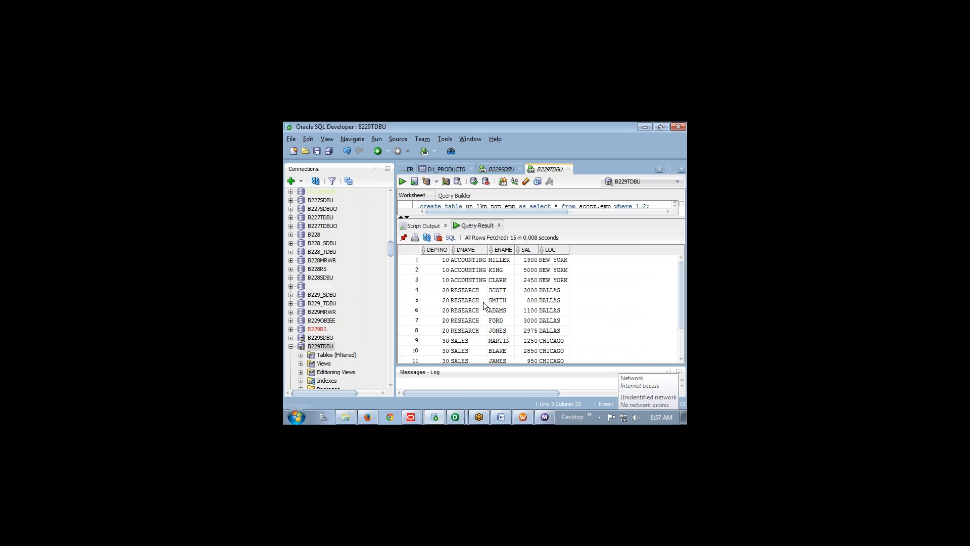
pyautogui.moveTo(435, 259); pyautogui.dragTo(564, 282)
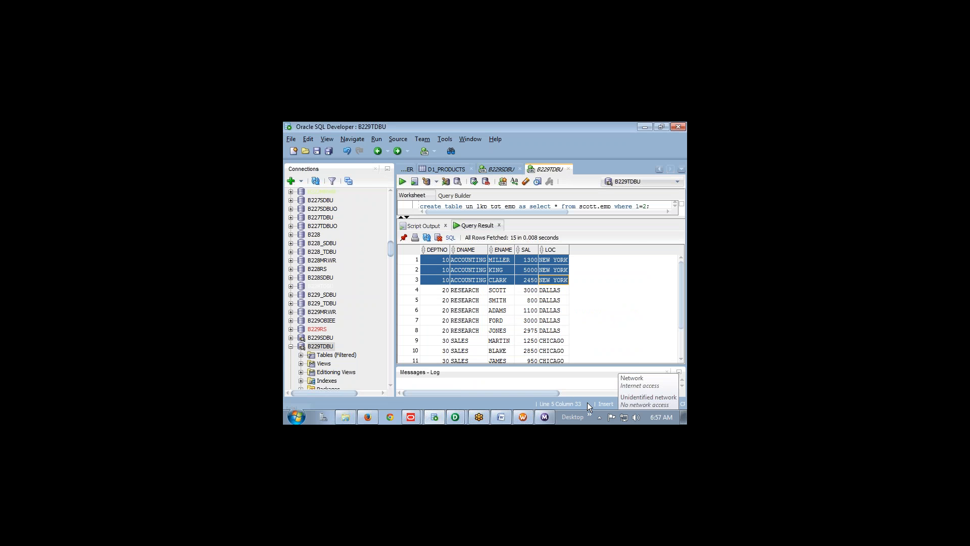
pyautogui.hotkey('ctrl', '2')
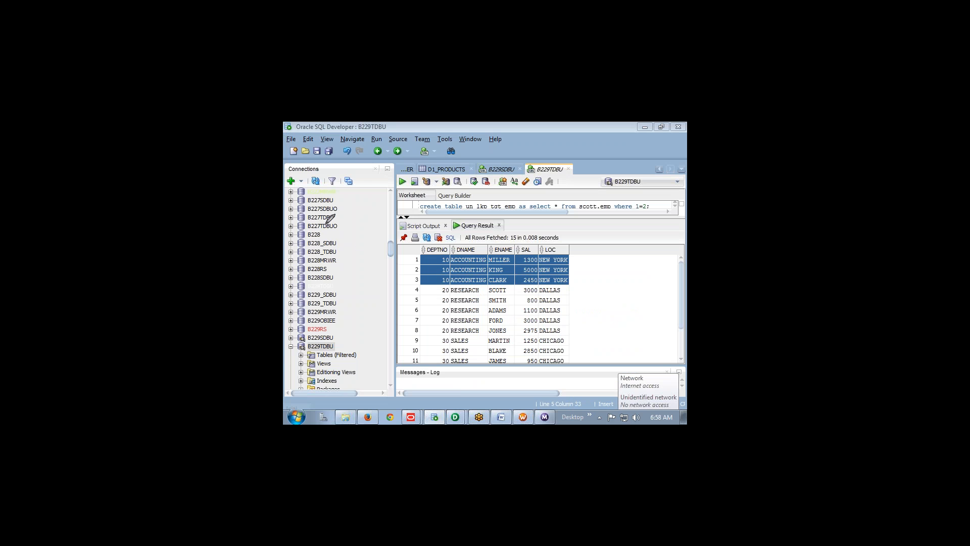
pyautogui.moveTo(325, 221)
pyautogui.mouseDown()
pyautogui.moveTo(326, 253)
pyautogui.moveTo(360, 250)
pyautogui.mouseUp()
pyautogui.moveTo(306, 197)
pyautogui.mouseDown()
pyautogui.moveTo(318, 210)
pyautogui.moveTo(348, 204)
pyautogui.mouseUp()
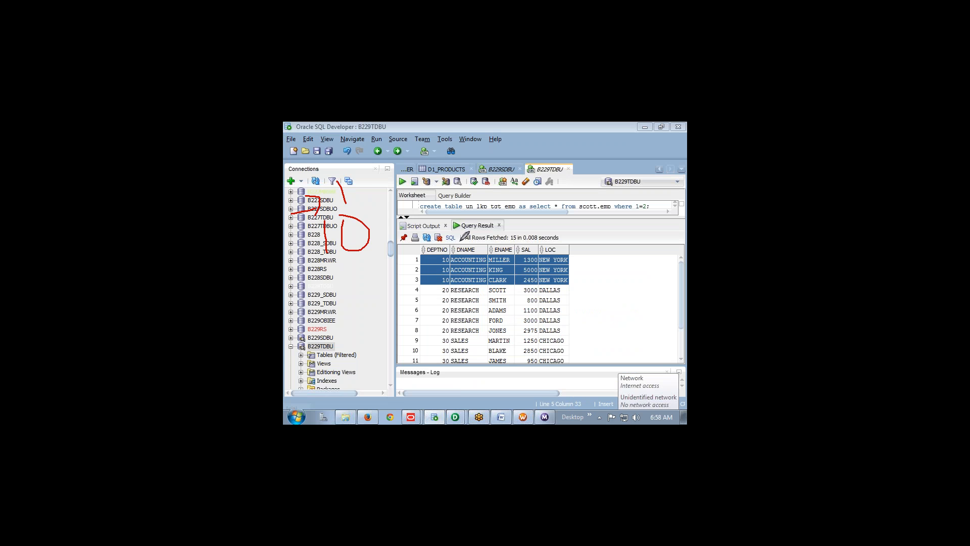
pyautogui.moveTo(454, 247)
pyautogui.mouseDown()
pyautogui.moveTo(454, 279)
pyautogui.moveTo(461, 234)
pyautogui.mouseUp()
pyautogui.moveTo(489, 201); pyautogui.dragTo(504, 229)
# Annotate the B229 connections and the DEPTNO, DNAME and LOC columns with pen strokes
pyautogui.moveTo(310, 334)
pyautogui.mouseDown()
pyautogui.moveTo(310, 350)
pyautogui.moveTo(353, 320)
pyautogui.moveTo(361, 372)
pyautogui.mouseUp()
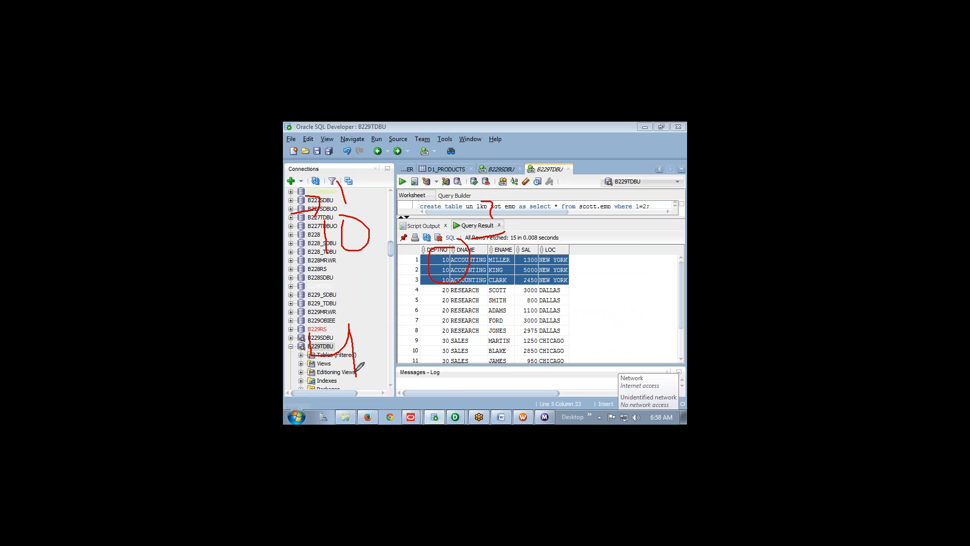
pyautogui.moveTo(552, 318); pyautogui.dragTo(558, 347)
pyautogui.moveTo(561, 297)
pyautogui.mouseDown()
pyautogui.moveTo(563, 309)
pyautogui.moveTo(583, 296)
pyautogui.moveTo(602, 353)
pyautogui.mouseUp()
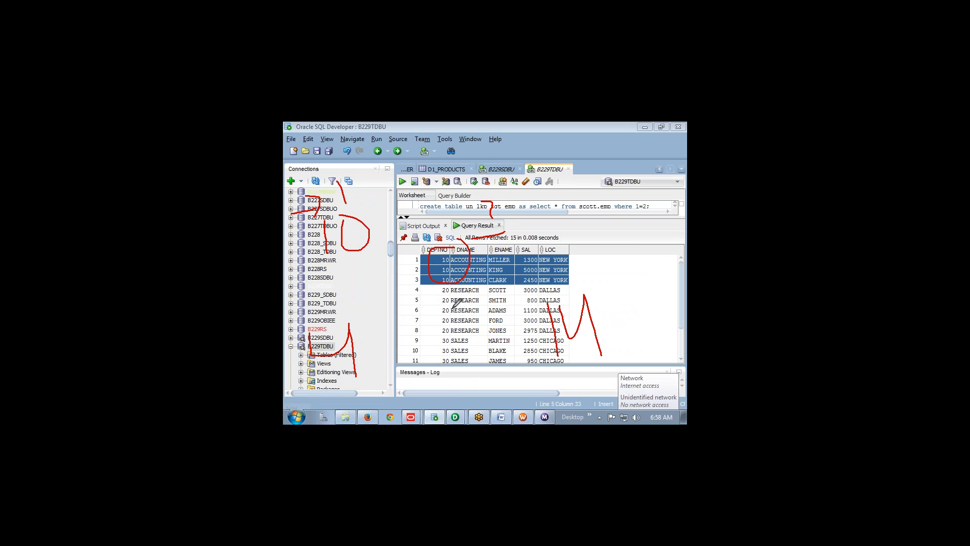
pyautogui.moveTo(453, 309)
pyautogui.mouseDown()
pyautogui.moveTo(445, 343)
pyautogui.moveTo(491, 358)
pyautogui.mouseUp()
pyautogui.moveTo(565, 239)
pyautogui.mouseDown()
pyautogui.moveTo(596, 237)
pyautogui.moveTo(602, 253)
pyautogui.moveTo(593, 231)
pyautogui.mouseUp()
pyautogui.moveTo(633, 200)
pyautogui.mouseDown()
pyautogui.moveTo(620, 242)
pyautogui.moveTo(657, 238)
pyautogui.mouseUp()
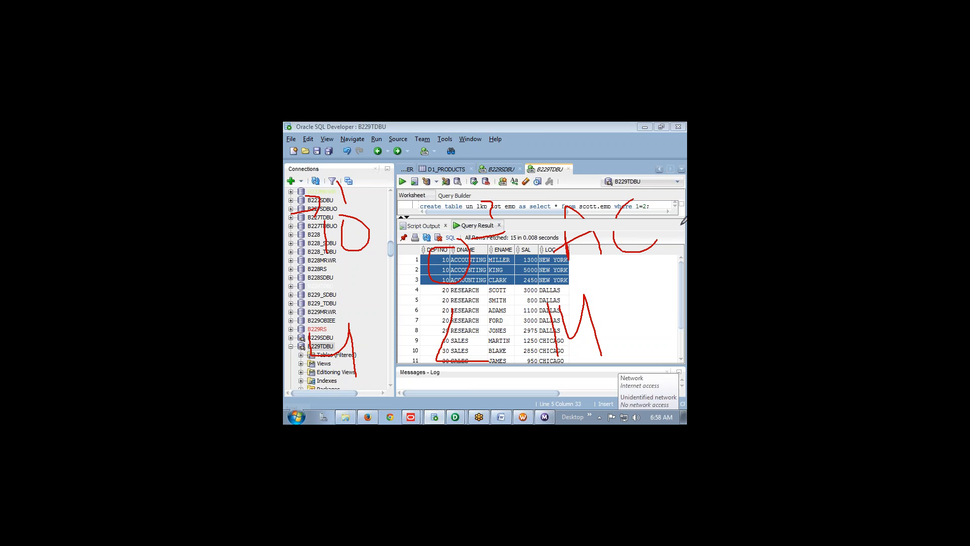
pyautogui.moveTo(667, 198); pyautogui.dragTo(677, 218)
pyautogui.moveTo(657, 220); pyautogui.dragTo(685, 206)
pyautogui.hotkey('alt', 'Tab')
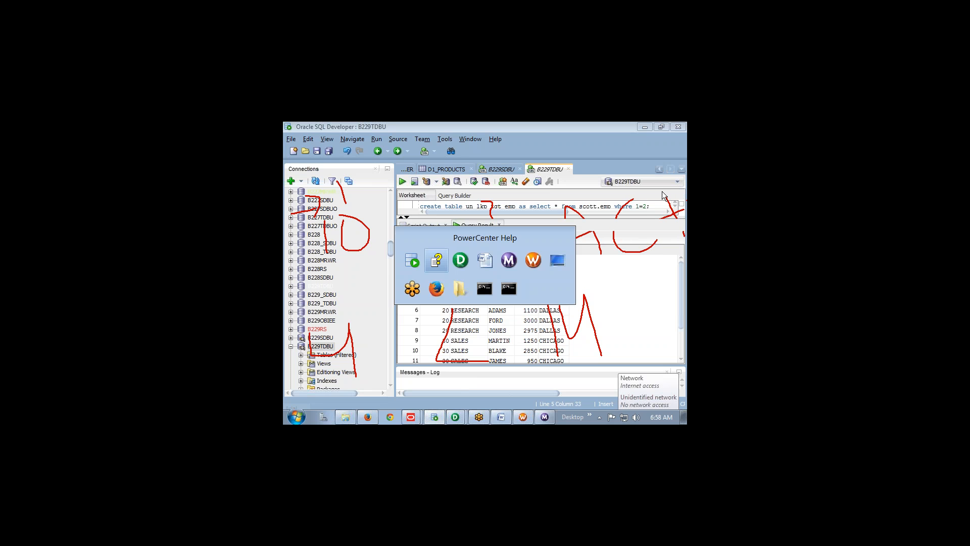
# Collapse the Lookup Caches node and close PowerCenter Help, returning to SQL Developer's 15-row tgt_active_lookup results
pyautogui.hotkey('alt', 'Tab')
pyautogui.hotkey('alt', 'Tab')
pyautogui.hotkey('alt', 'shift', 'Tab')
pyautogui.hotkey('alt', 'shift', 'Tab')
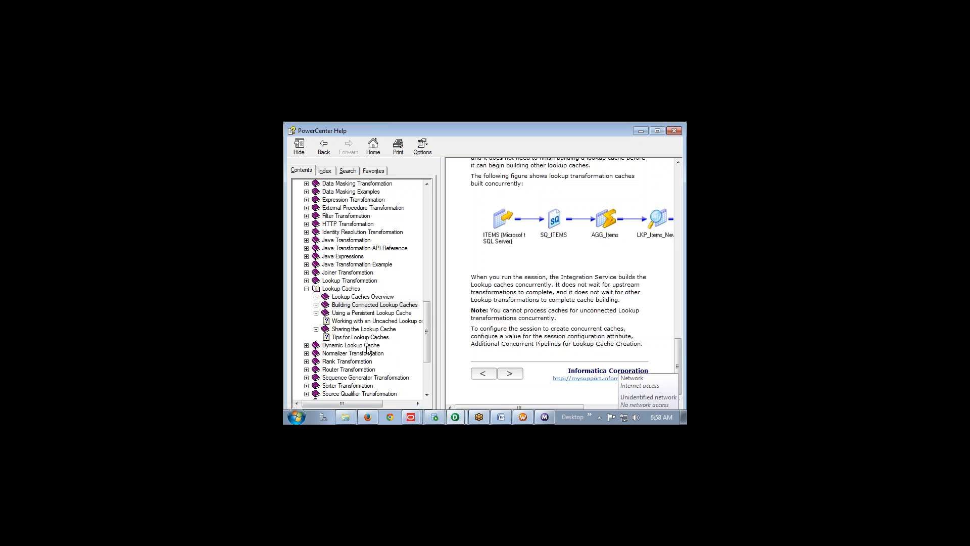
pyautogui.click(306, 288)
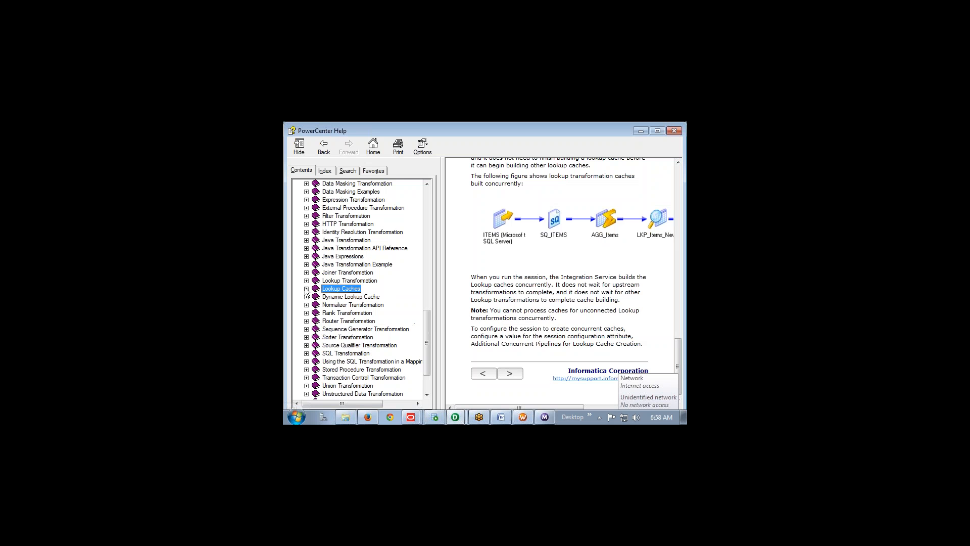
pyautogui.click(515, 287)
pyautogui.click(674, 131)
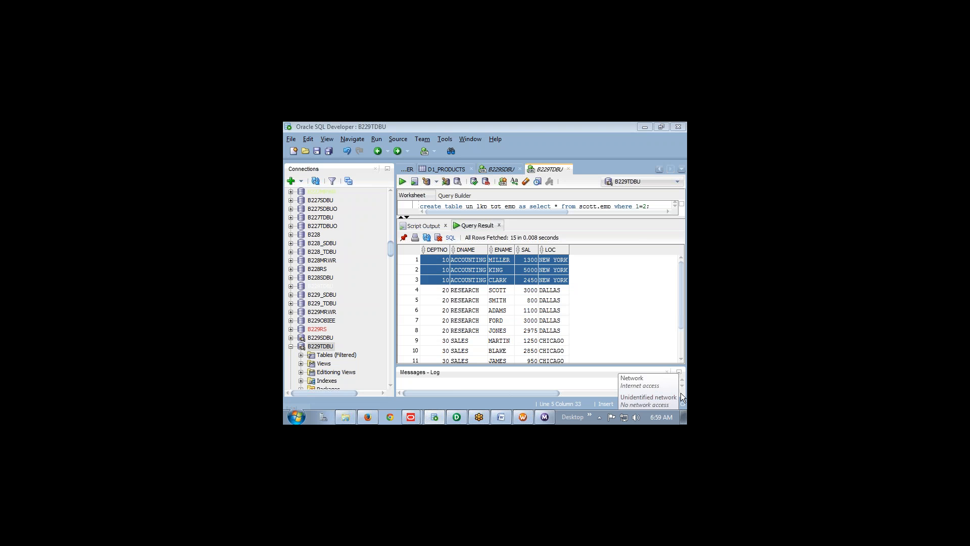
pyautogui.click(587, 337)
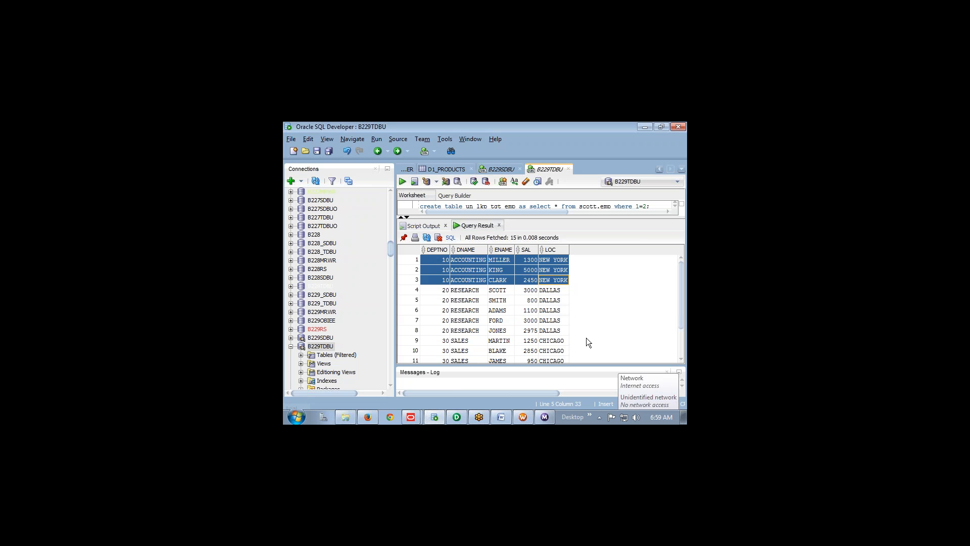